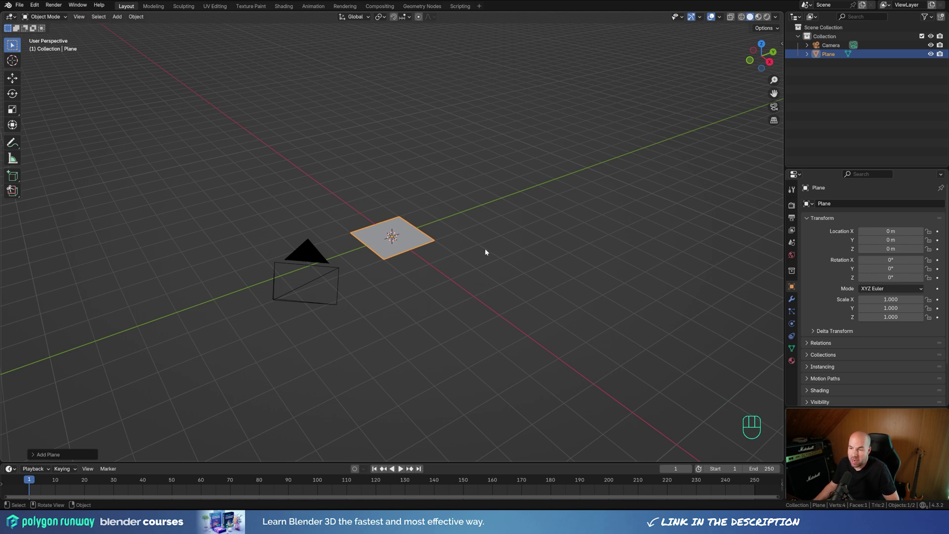
Step: Scale the plane's mesh up to about 1.5 times and extrude it upward about 2.3 m into a box
{"action": "key", "text": "Tab"}
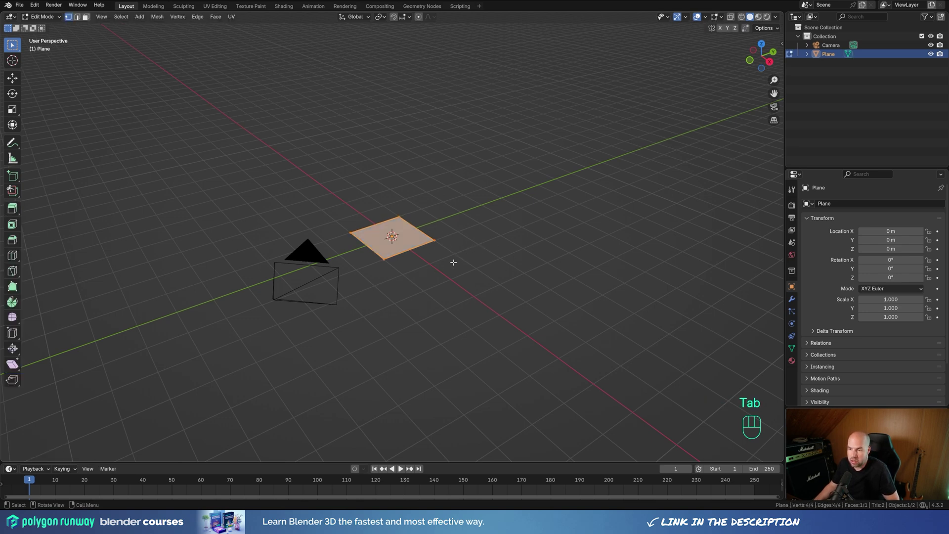
{"action": "key", "text": "s"}
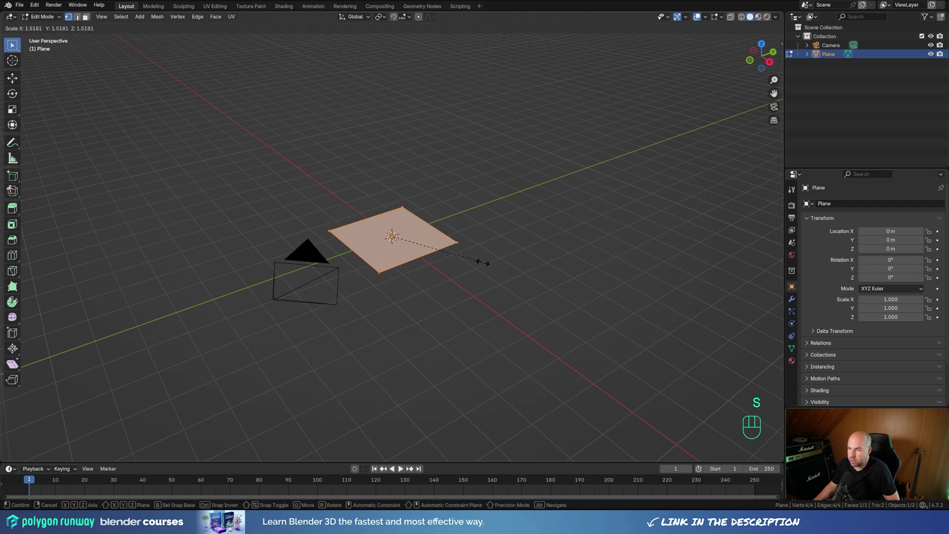
{"action": "left_click", "coordinate": [483, 263]}
{"action": "middle_click_drag", "start_coordinate": [449, 288], "coordinate": [437, 281]}
{"action": "key", "text": "e"}
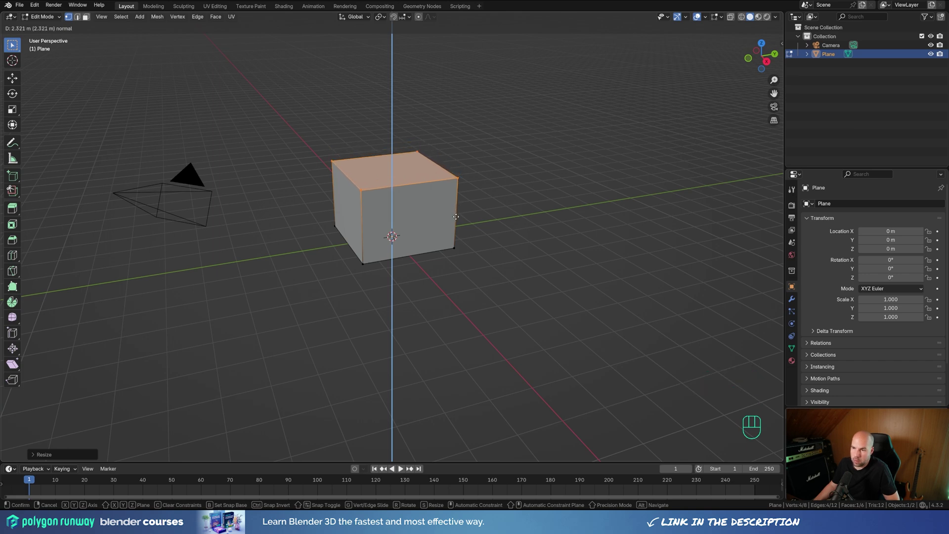
{"action": "left_click", "coordinate": [457, 216]}
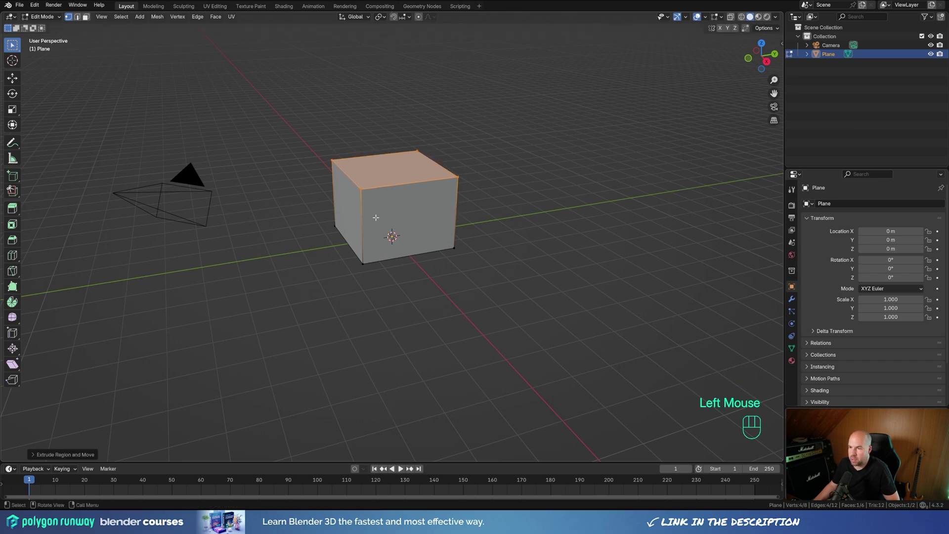
Step: Bevel the box's four vertical edges with an offset of about 0.51 m and 4 segments
{"action": "key", "text": "2"}
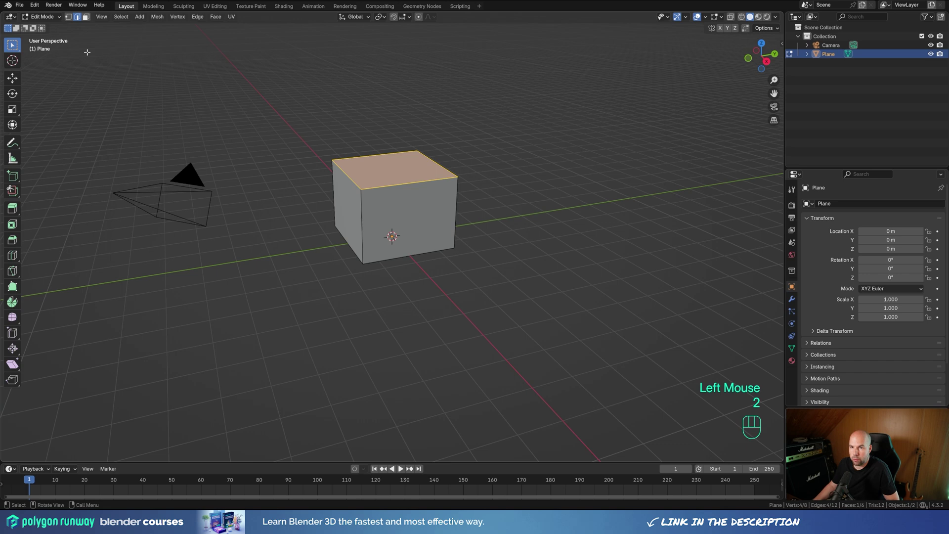
{"action": "left_click", "coordinate": [359, 222], "text": "alt"}
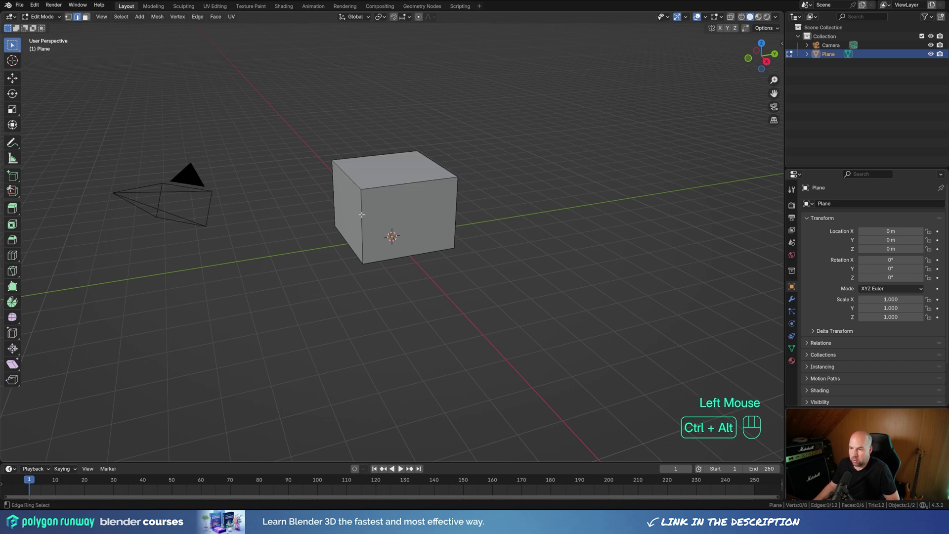
{"action": "left_click", "coordinate": [362, 215], "text": "ctrl+alt"}
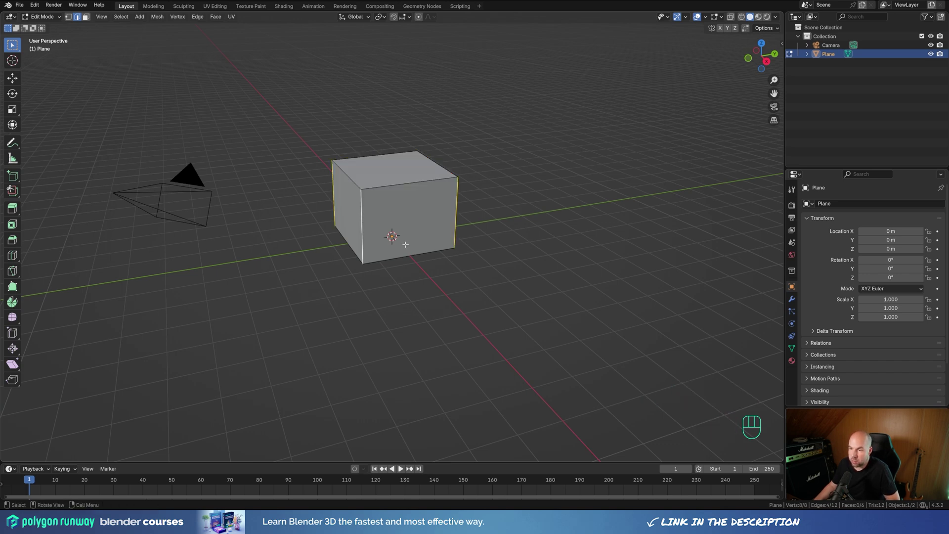
{"action": "middle_click_drag", "start_coordinate": [521, 242], "coordinate": [505, 261]}
{"action": "key", "text": "ctrl+b"}
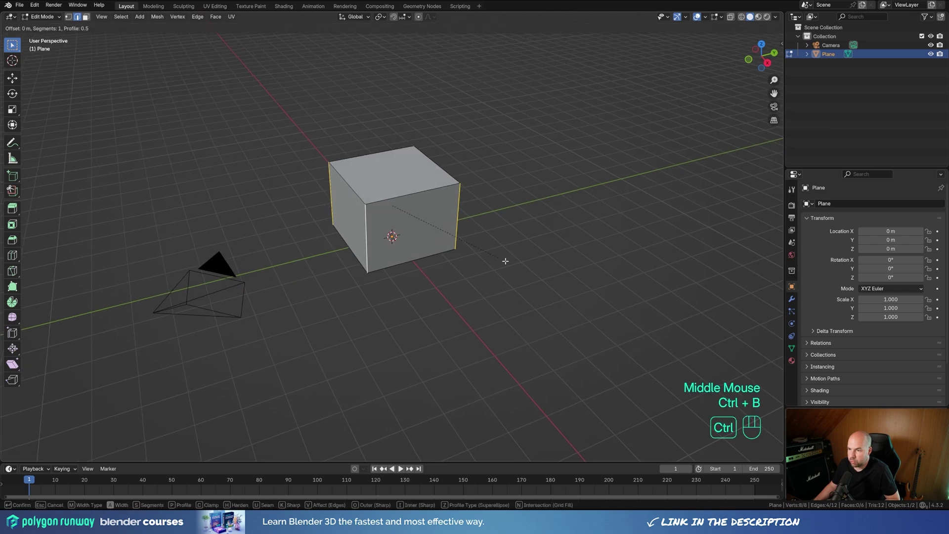
{"action": "scroll", "coordinate": [518, 259], "scroll_direction": "up", "scroll_amount": 3}
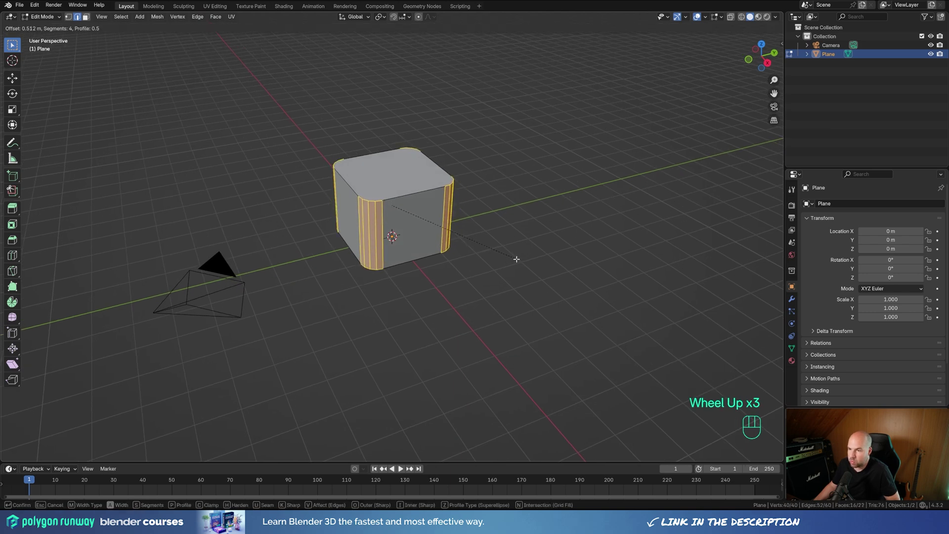
{"action": "left_click", "coordinate": [517, 259]}
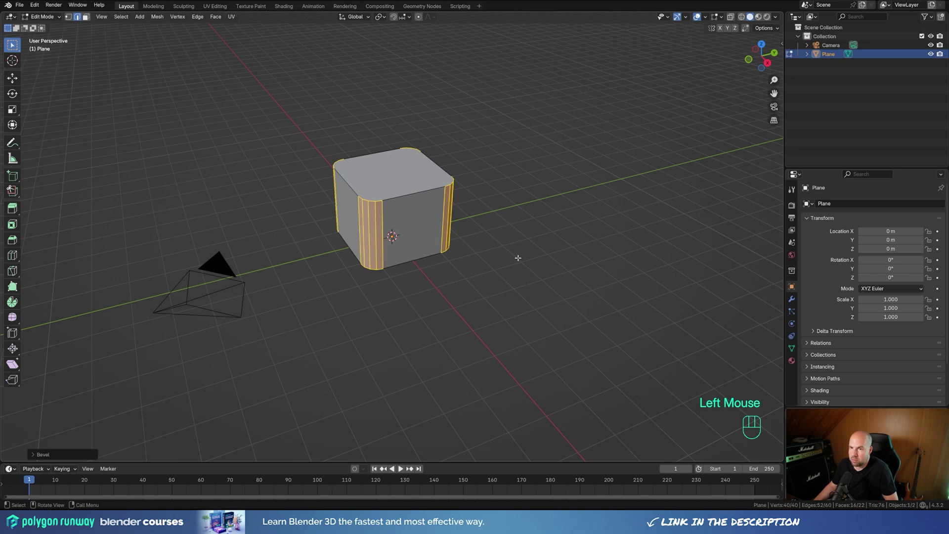
Step: Move the box's top face down about 0.36 m along the Z axis
{"action": "key", "text": "3"}
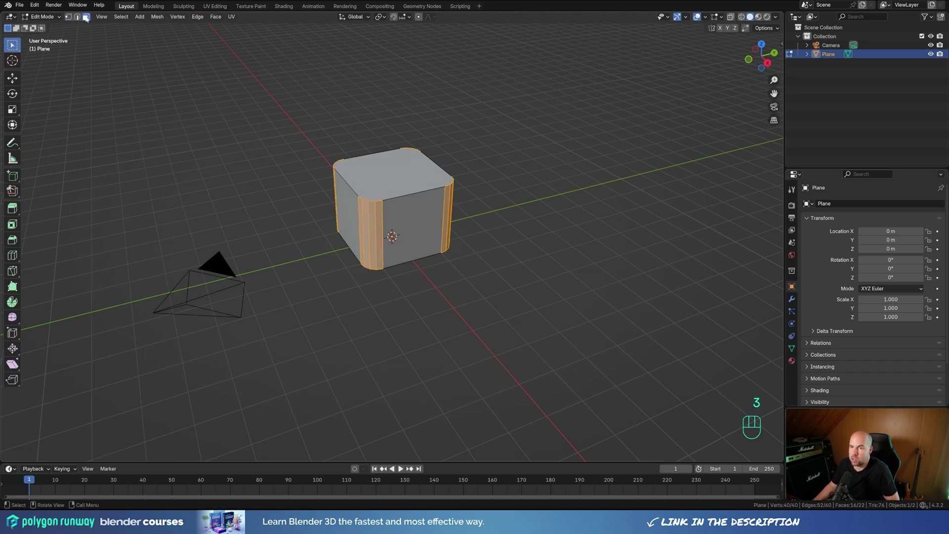
{"action": "left_click", "coordinate": [394, 176]}
{"action": "key", "text": "g"}
{"action": "key", "text": "z"}
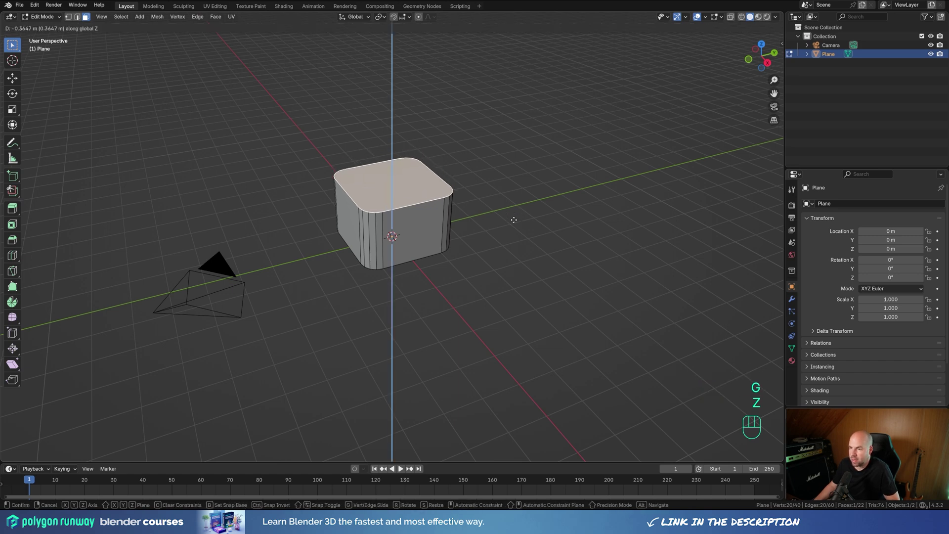
{"action": "left_click", "coordinate": [514, 220]}
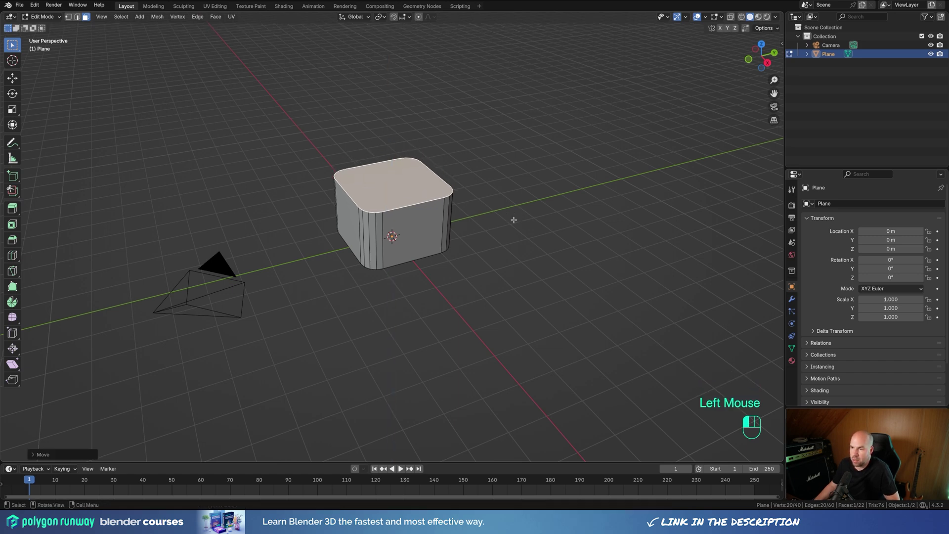
Step: Delete the top and bottom faces of the box, keeping only its side walls
{"action": "key", "text": "x"}
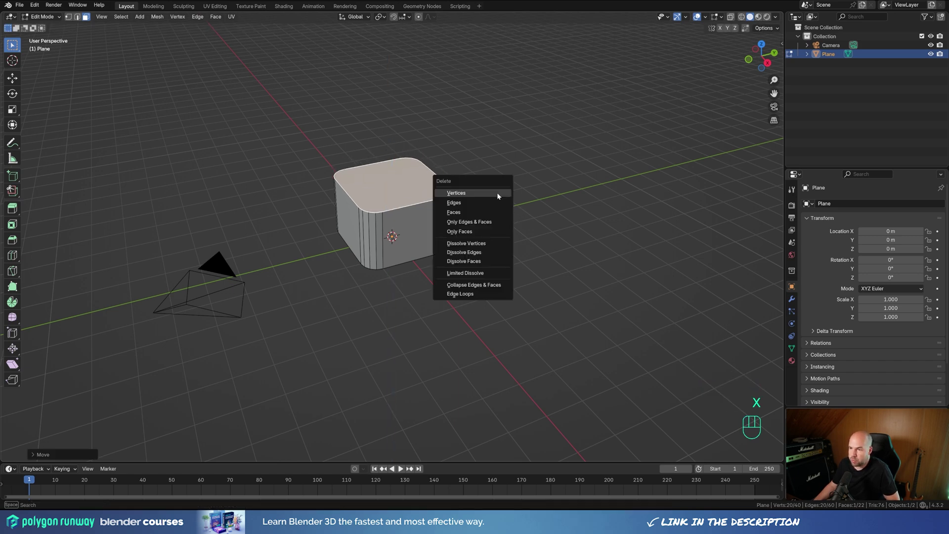
{"action": "left_click", "coordinate": [470, 214]}
{"action": "middle_click_drag", "start_coordinate": [469, 214], "coordinate": [435, 258]}
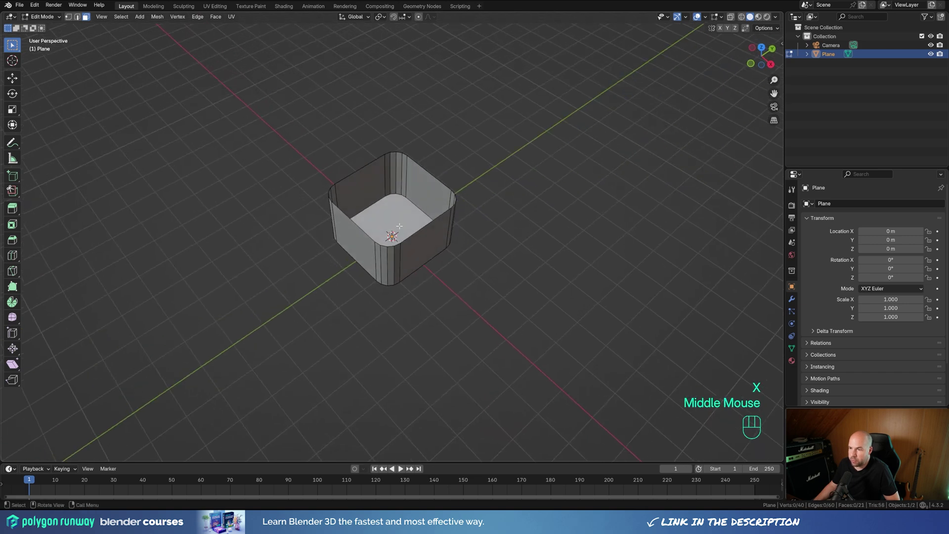
{"action": "left_click", "coordinate": [394, 216]}
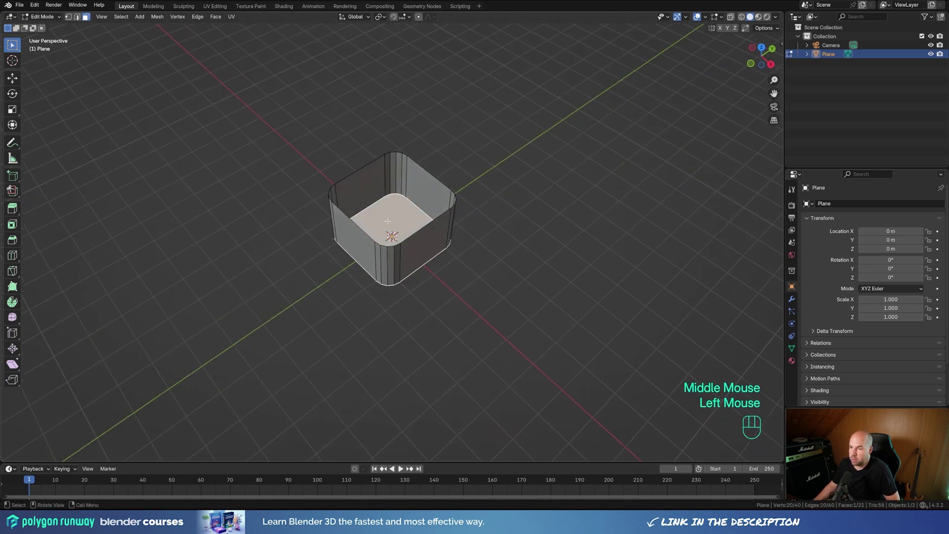
{"action": "key", "text": "x"}
{"action": "left_click", "coordinate": [389, 222]}
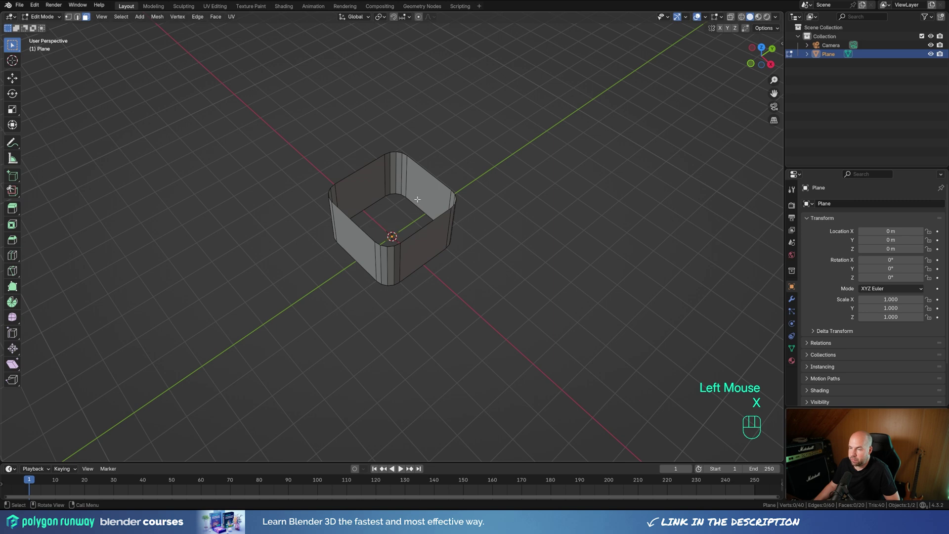
Step: Duplicate the top edge loop of the walls in place and separate the copy into its own object
{"action": "middle_click_drag", "start_coordinate": [428, 217], "coordinate": [428, 191]}
{"action": "key", "text": "2"}
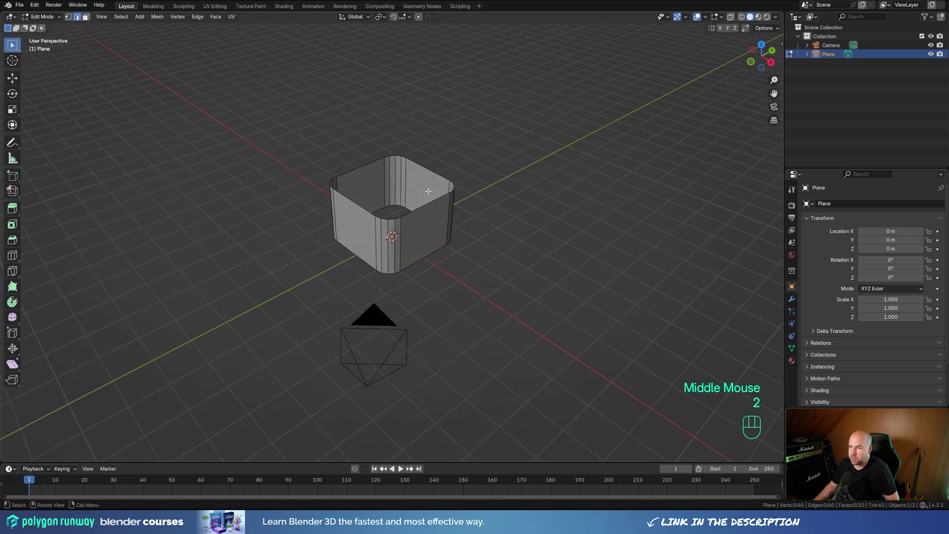
{"action": "left_click", "coordinate": [424, 165], "text": "alt"}
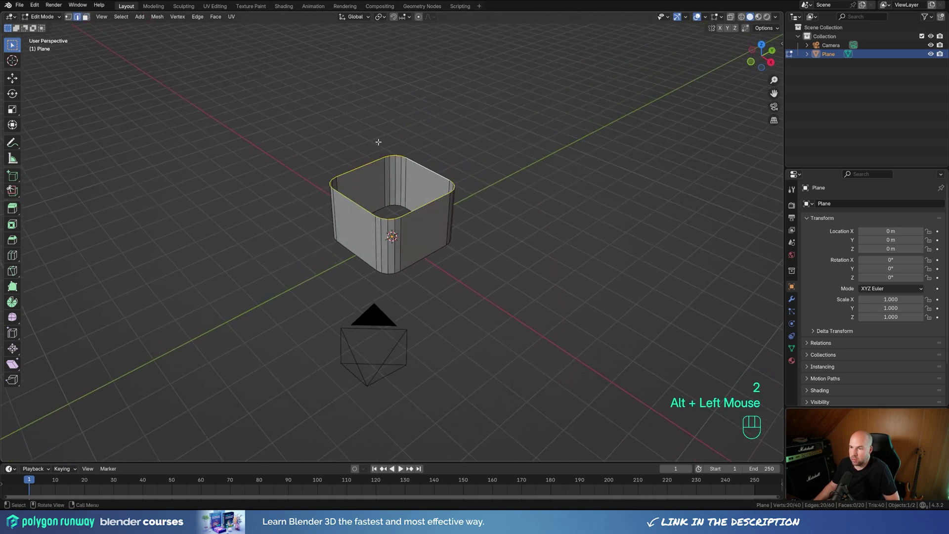
{"action": "key", "text": "shift+d"}
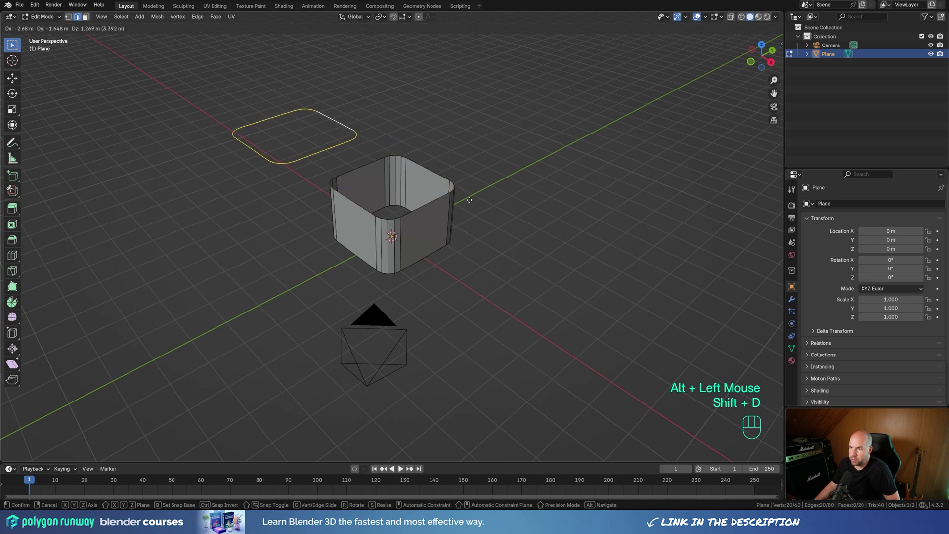
{"action": "right_click", "coordinate": [479, 203]}
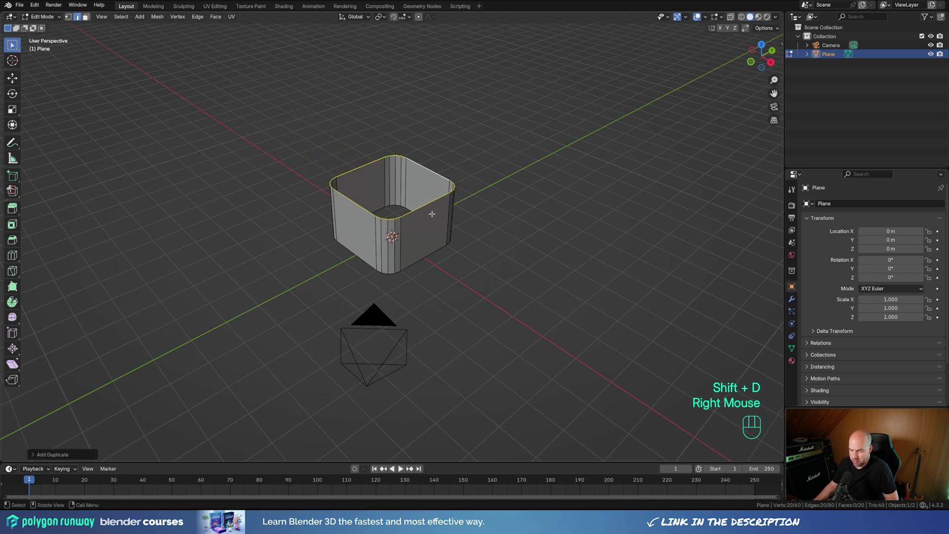
{"action": "key", "text": "p"}
{"action": "left_click", "coordinate": [408, 214]}
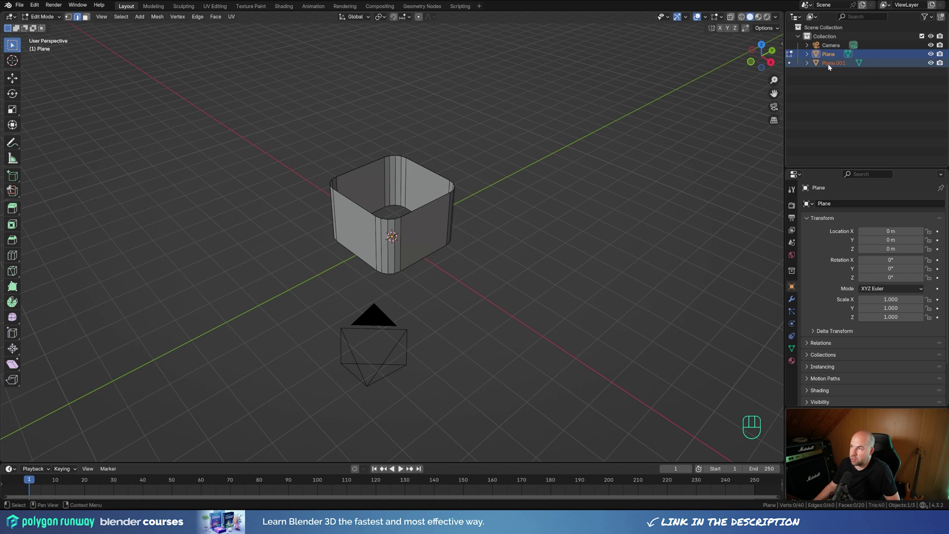
Step: Convert the separated top edge loop object Plane.001 to a curve
{"action": "key", "text": "Tab"}
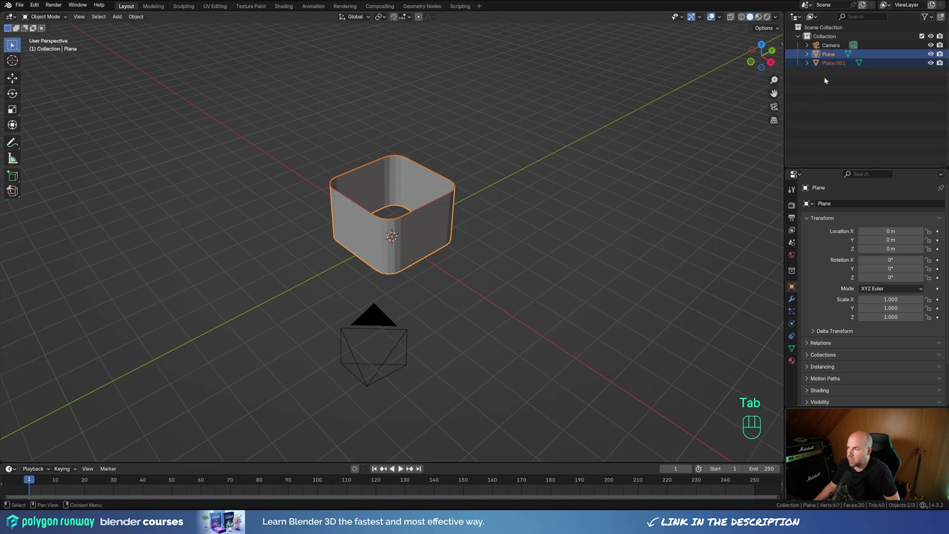
{"action": "left_click", "coordinate": [834, 63]}
{"action": "right_click", "coordinate": [508, 196]}
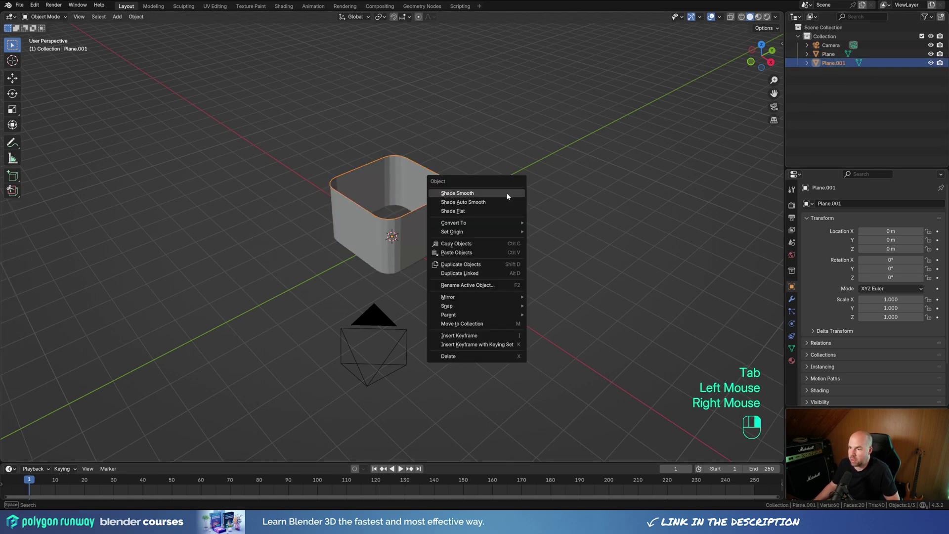
{"action": "mouse_move", "coordinate": [509, 223]}
{"action": "left_click", "coordinate": [548, 233]}
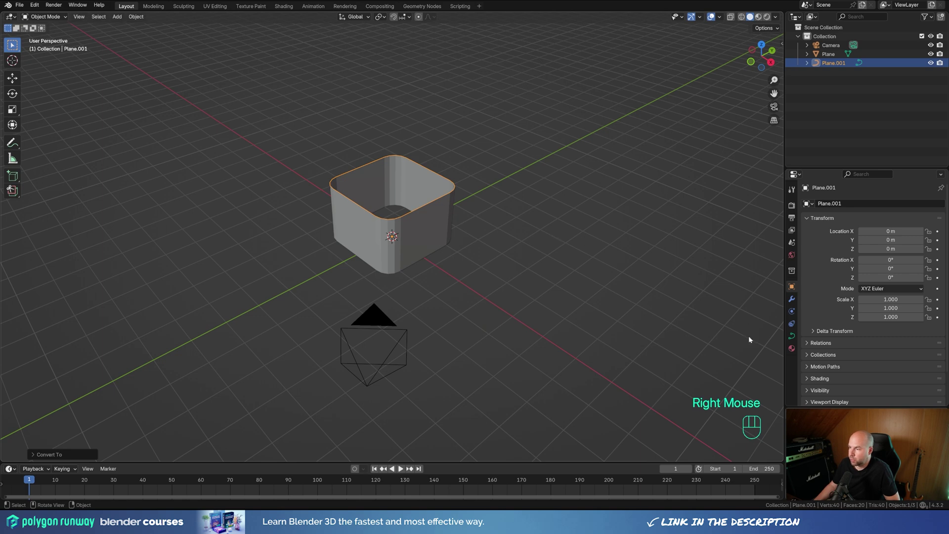
Step: Give the rim curve a round bevel with a depth of 0.126 m and a resolution of 2
{"action": "left_click", "coordinate": [791, 336]}
{"action": "left_click", "coordinate": [816, 350]}
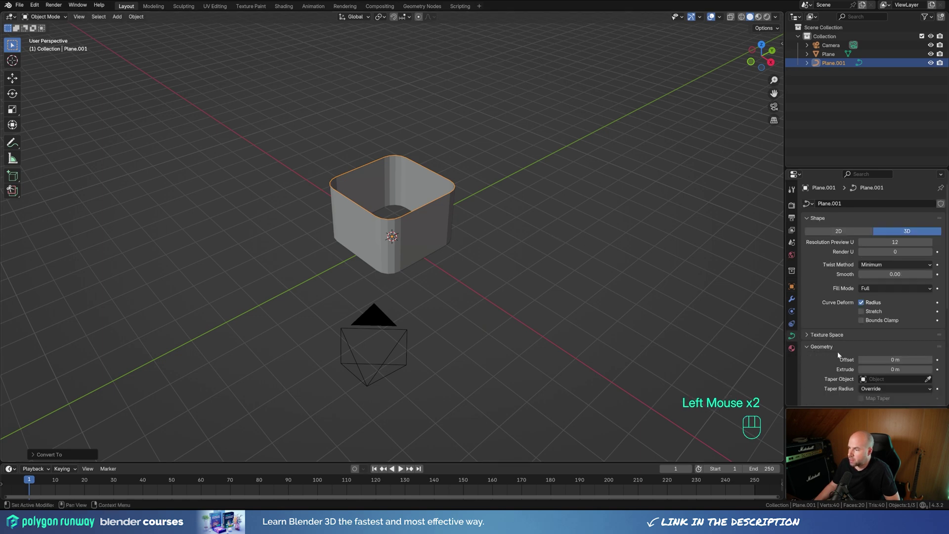
{"action": "scroll", "coordinate": [895, 316], "scroll_direction": "down", "scroll_amount": 3}
{"action": "scroll", "coordinate": [903, 314], "scroll_direction": "down", "scroll_amount": 2}
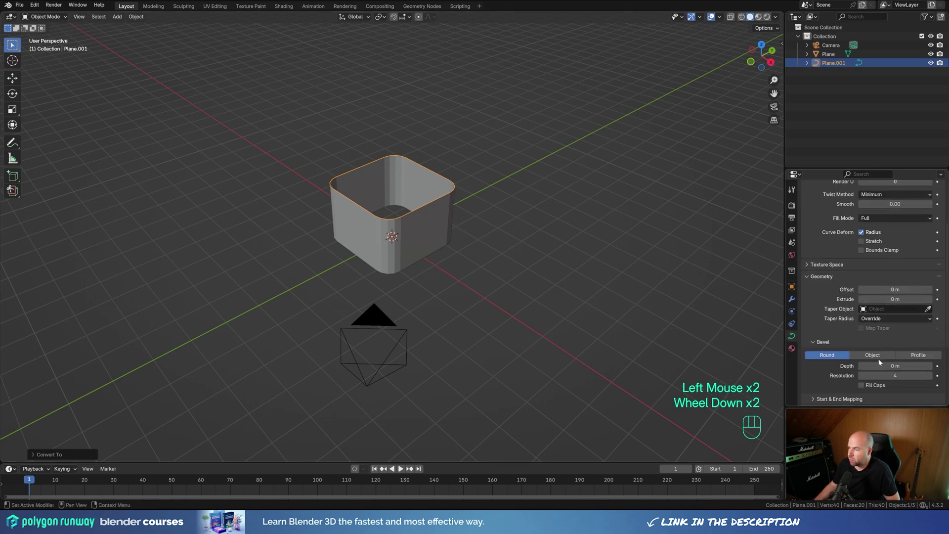
{"action": "left_click_drag", "start_coordinate": [895, 348], "coordinate": [933, 348], "text": "shift"}
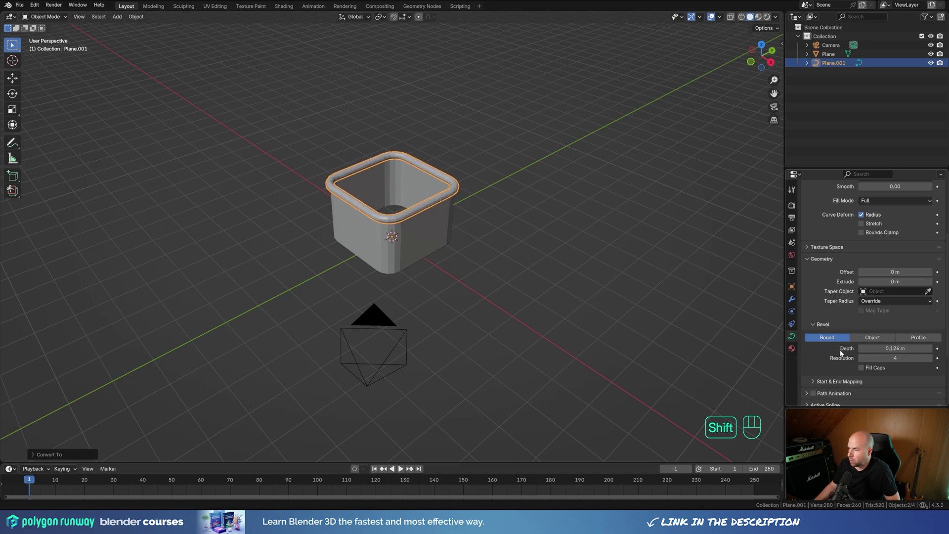
{"action": "left_click", "coordinate": [862, 358]}
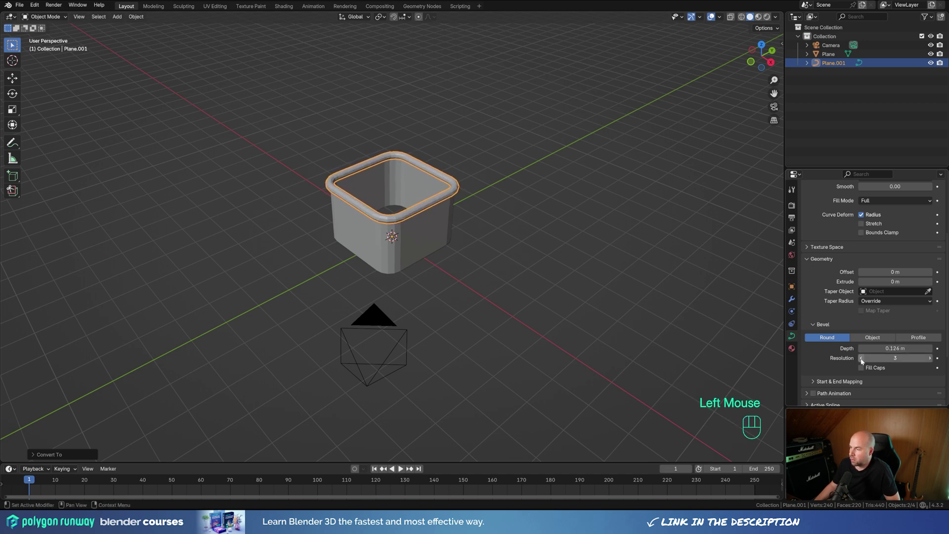
{"action": "left_click", "coordinate": [861, 358]}
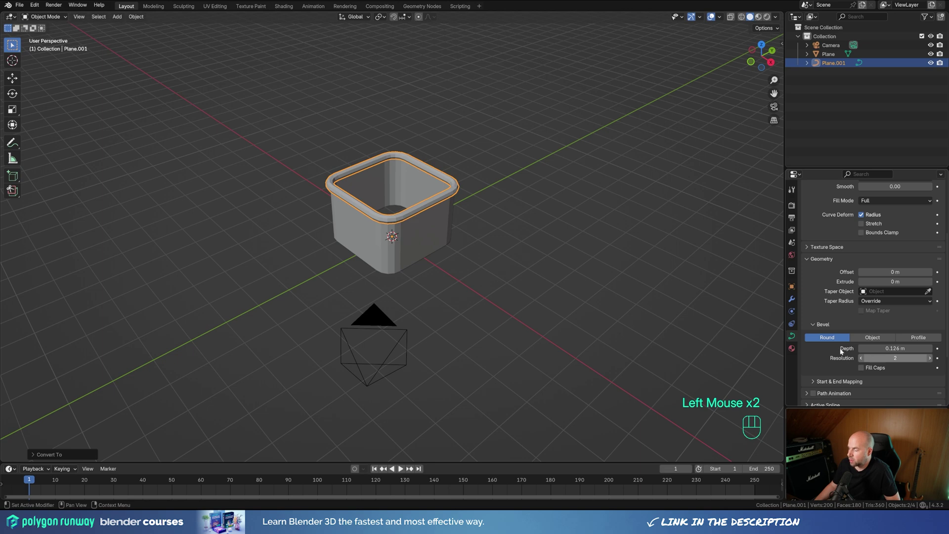
Step: Duplicate the top edge loop of the box walls in place with X-ray on and separate the copy into its own object
{"action": "left_click", "coordinate": [434, 224]}
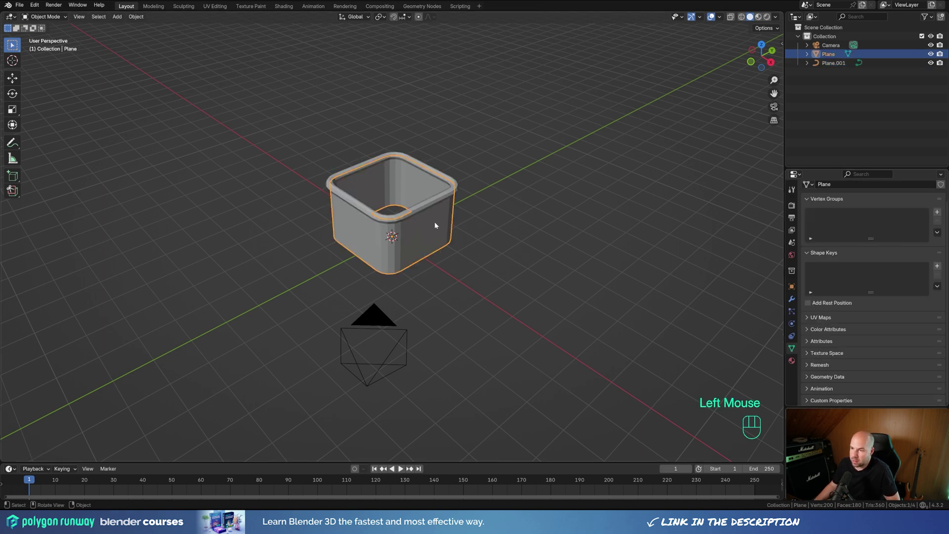
{"action": "key", "text": "Tab"}
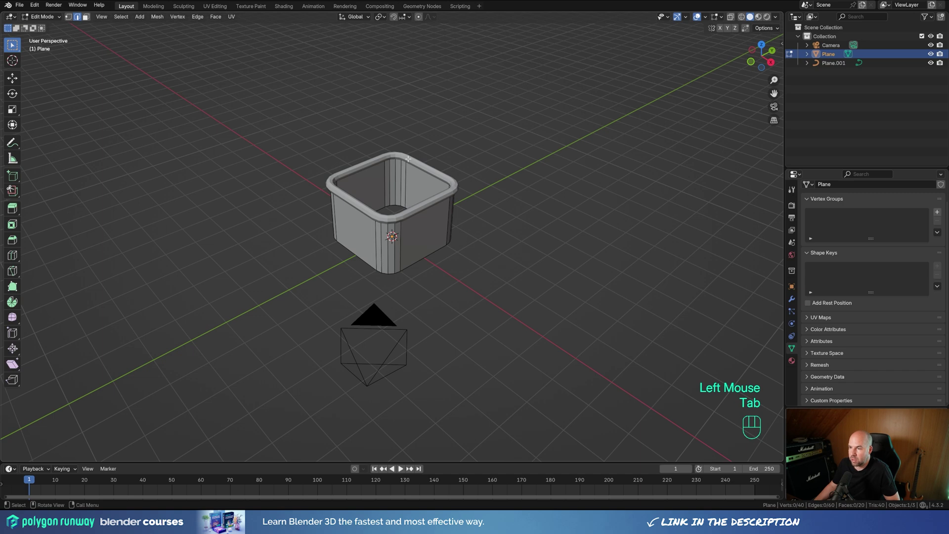
{"action": "left_click", "coordinate": [730, 18]}
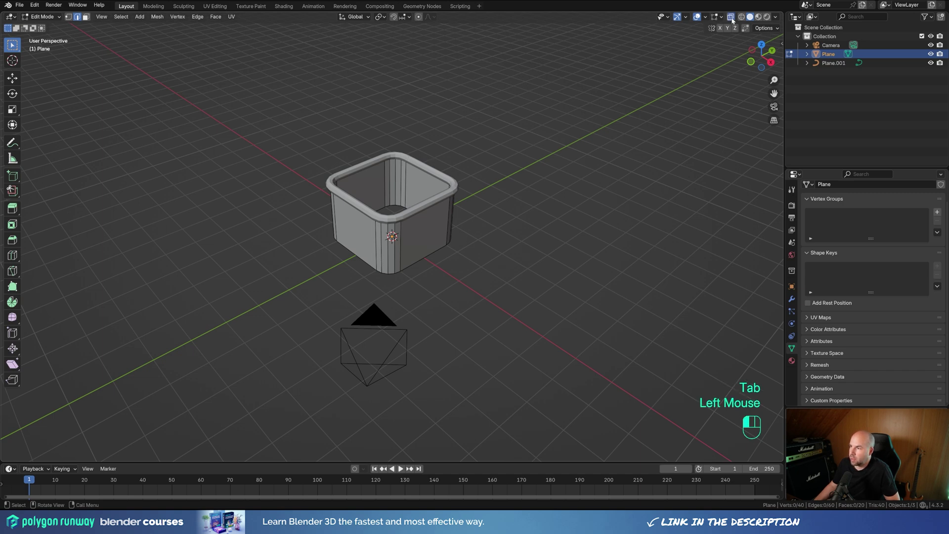
{"action": "left_click", "coordinate": [413, 159], "text": "alt"}
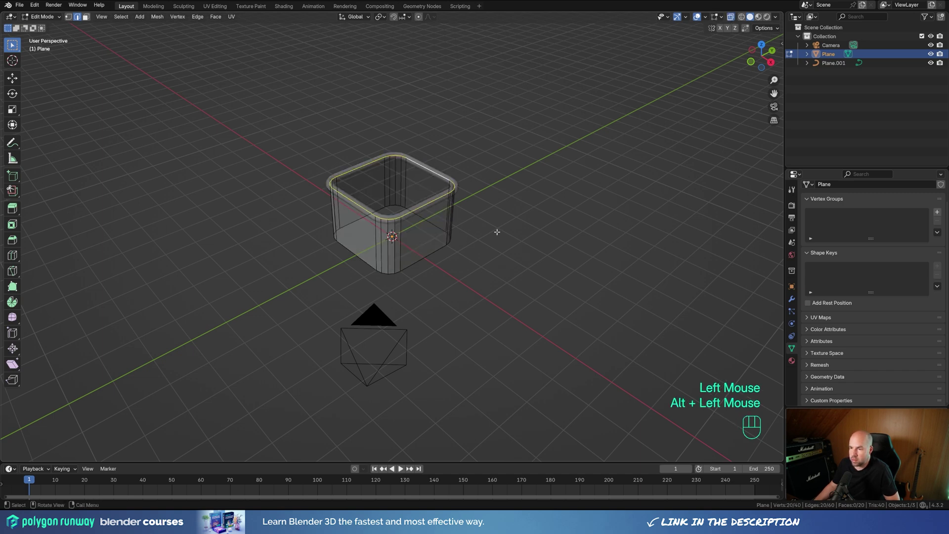
{"action": "key", "text": "shift+d"}
{"action": "right_click", "coordinate": [520, 207]}
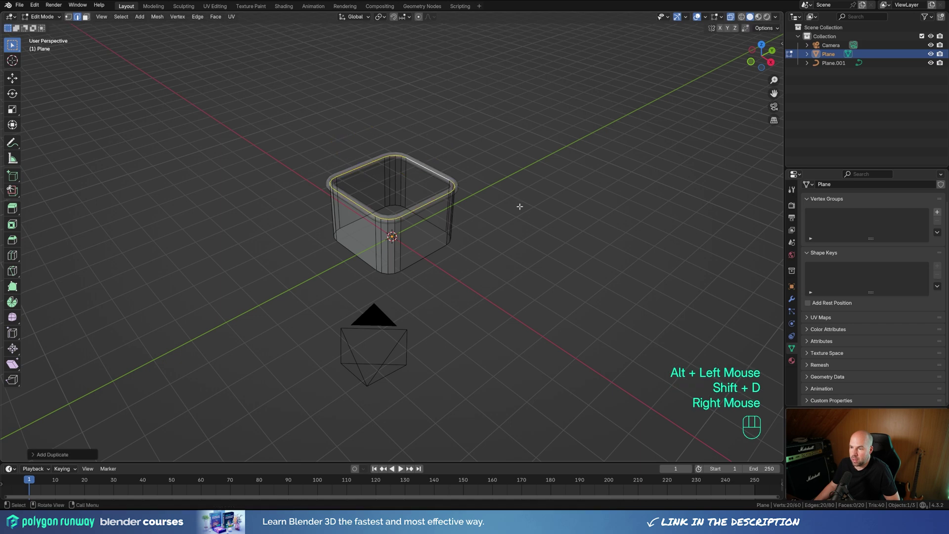
{"action": "key", "text": "p"}
{"action": "left_click", "coordinate": [520, 208]}
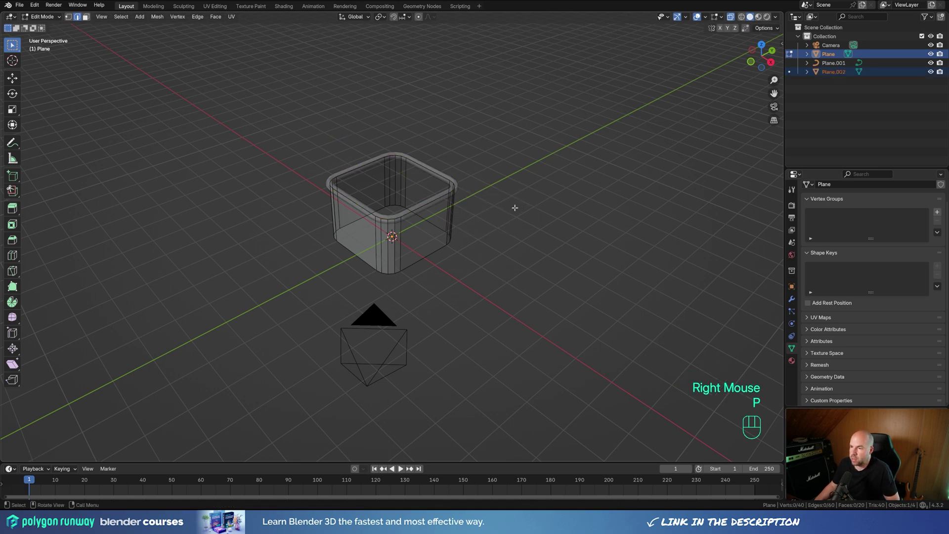
{"action": "key", "text": "Tab"}
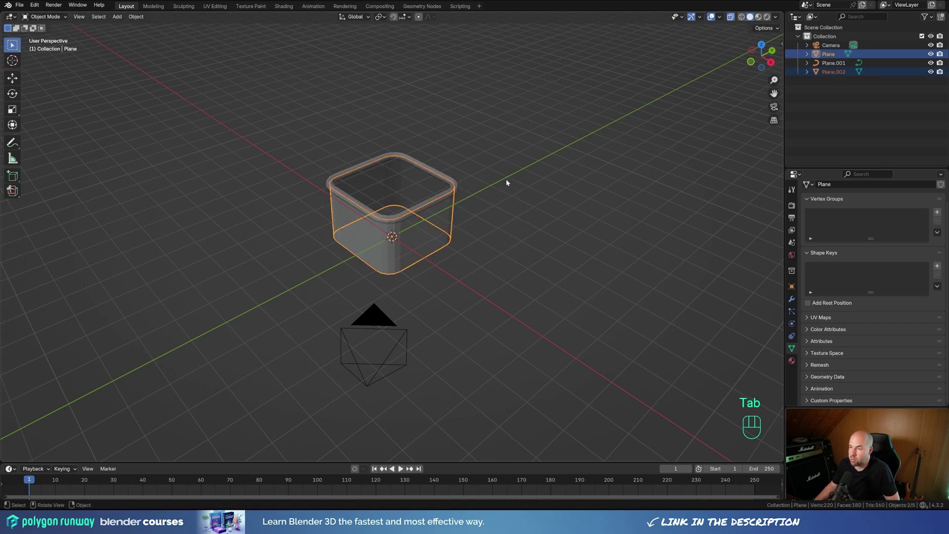
Step: Extrude the whole edge loop of Plane.002 upward by about 0.87 m along Z and fill its upper opening with a face
{"action": "left_click", "coordinate": [835, 73]}
{"action": "key", "text": "Tab"}
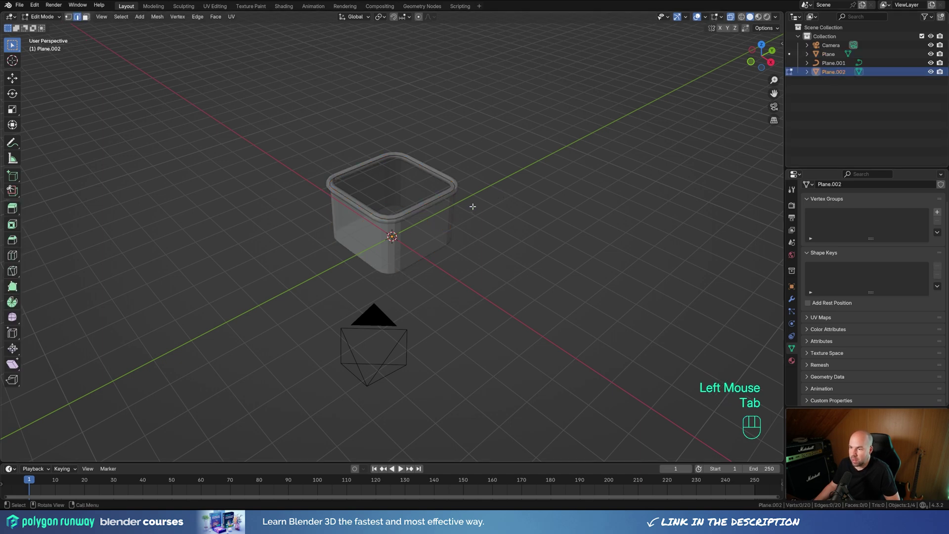
{"action": "key", "text": "a"}
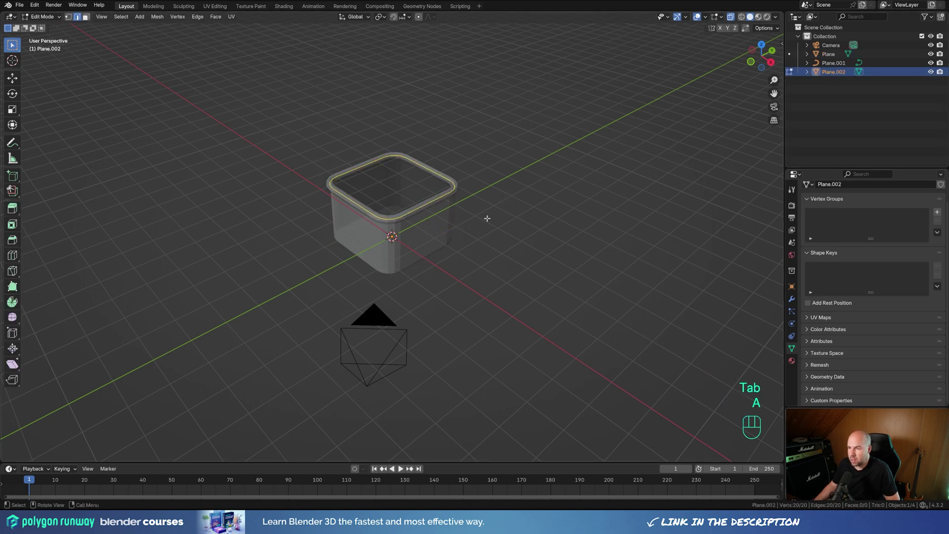
{"action": "key", "text": "e"}
{"action": "key", "text": "z"}
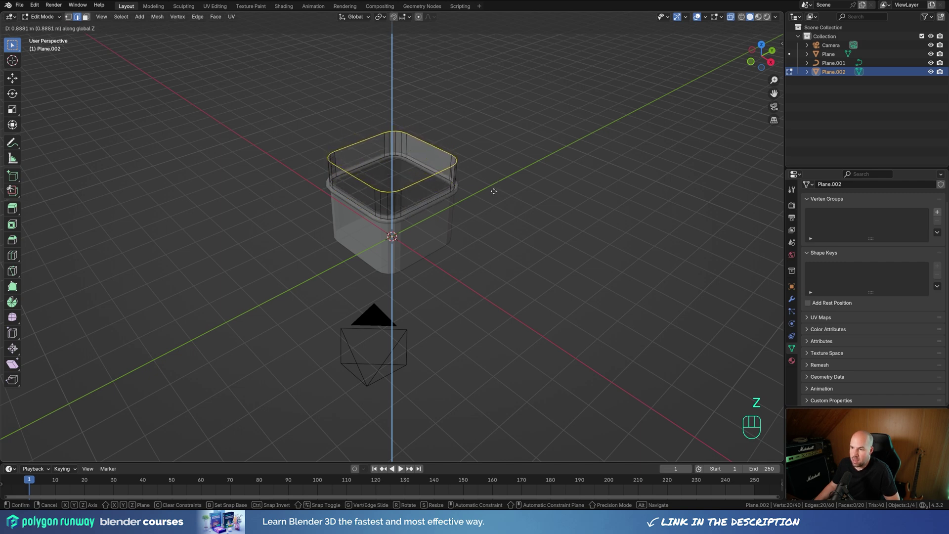
{"action": "left_click", "coordinate": [492, 192]}
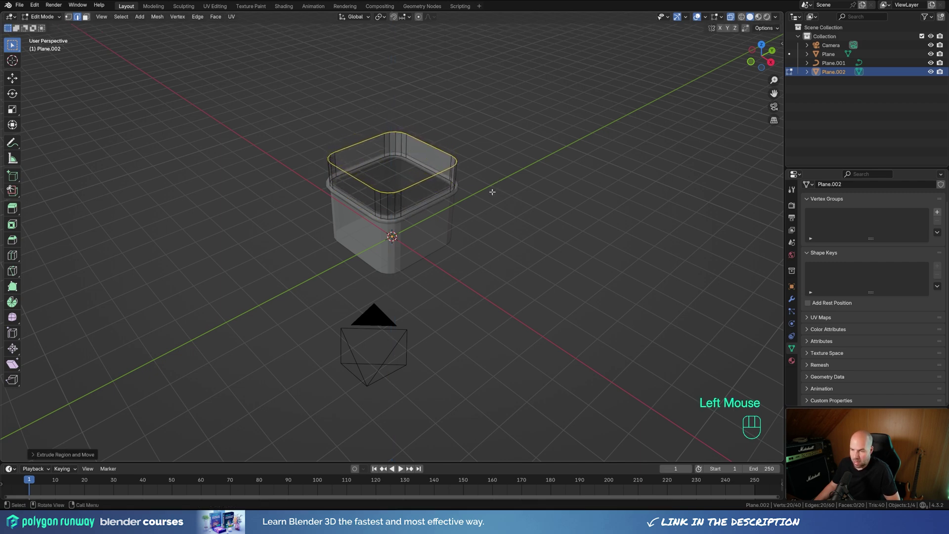
{"action": "key", "text": "f"}
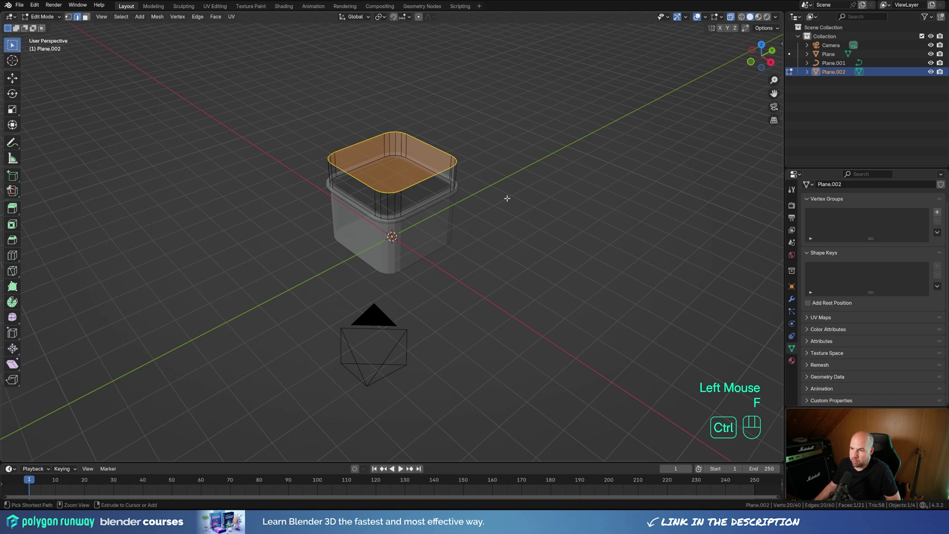
Step: Bevel the lid's top face edges by about 0.44 m with 4 segments and lower the beveled top along Z toward the rim
{"action": "key", "text": "ctrl+b"}
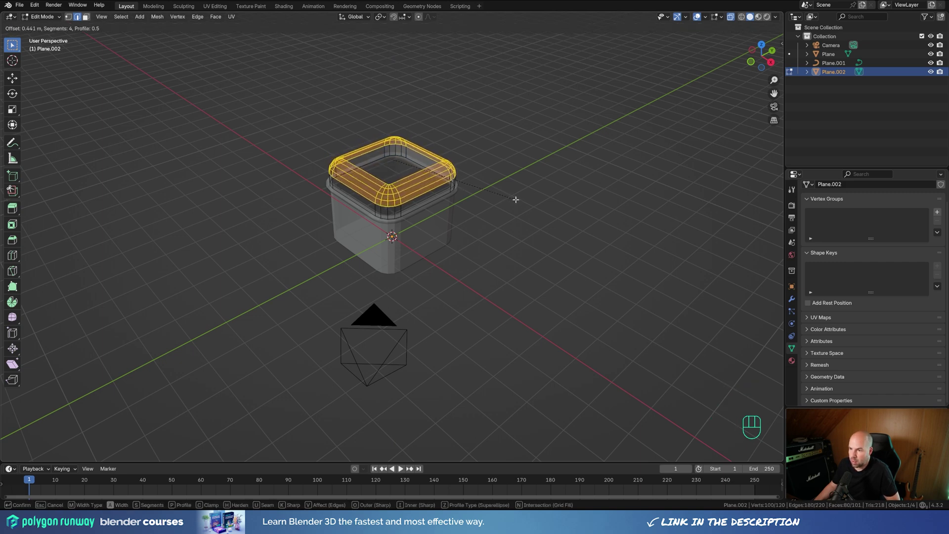
{"action": "left_click", "coordinate": [516, 199]}
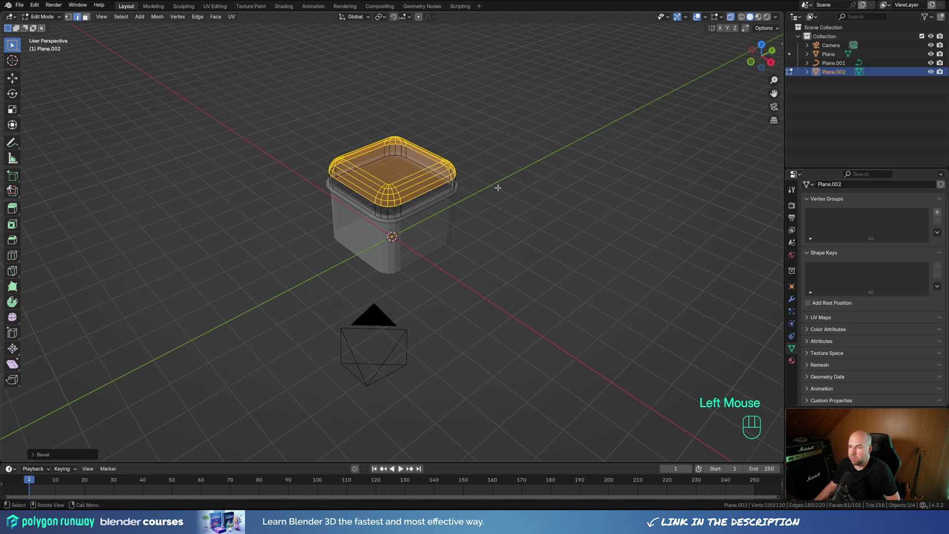
{"action": "key", "text": "g"}
{"action": "key", "text": "z"}
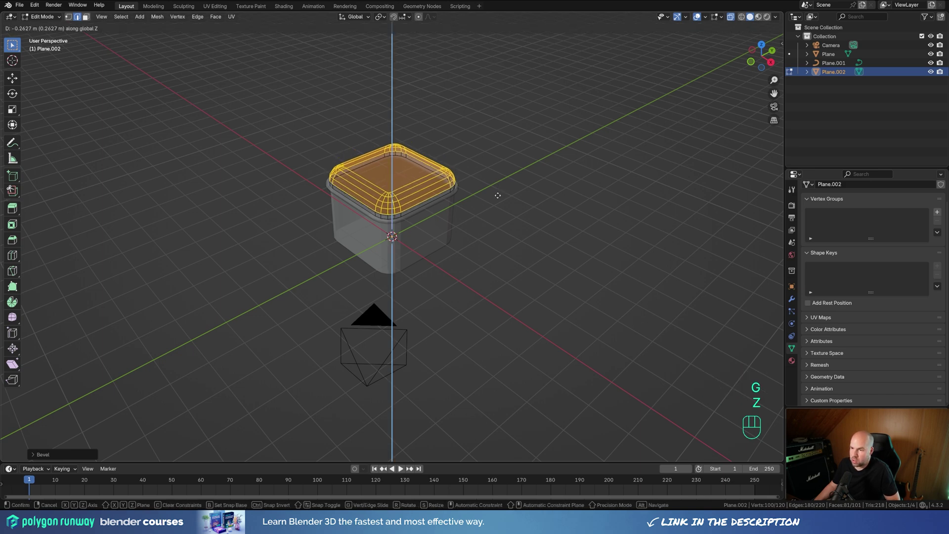
{"action": "left_click", "coordinate": [497, 193]}
Step: Turn off X-ray display and switch the lid mesh to vertex selection
{"action": "middle_click_drag", "start_coordinate": [498, 193], "coordinate": [403, 194]}
{"action": "scroll", "coordinate": [475, 193], "scroll_direction": "up", "scroll_amount": 2}
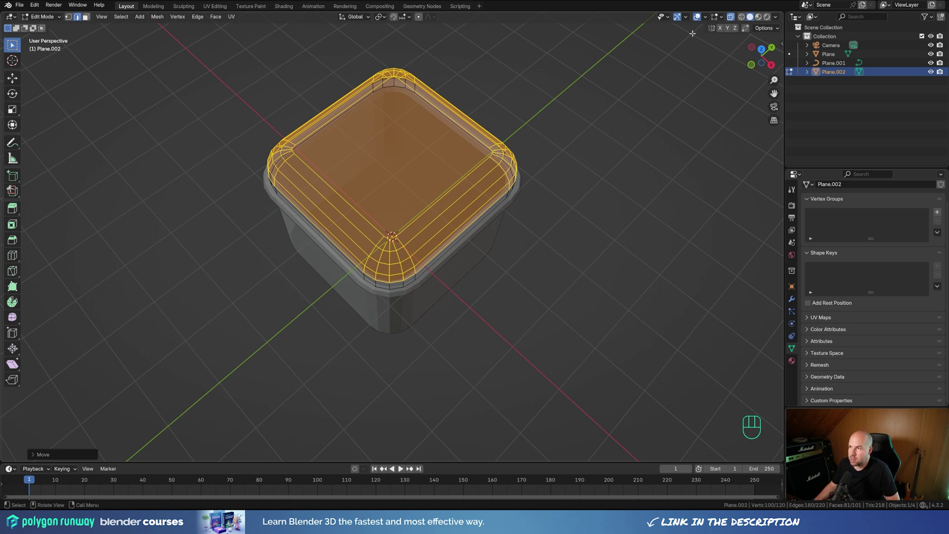
{"action": "left_click", "coordinate": [730, 18]}
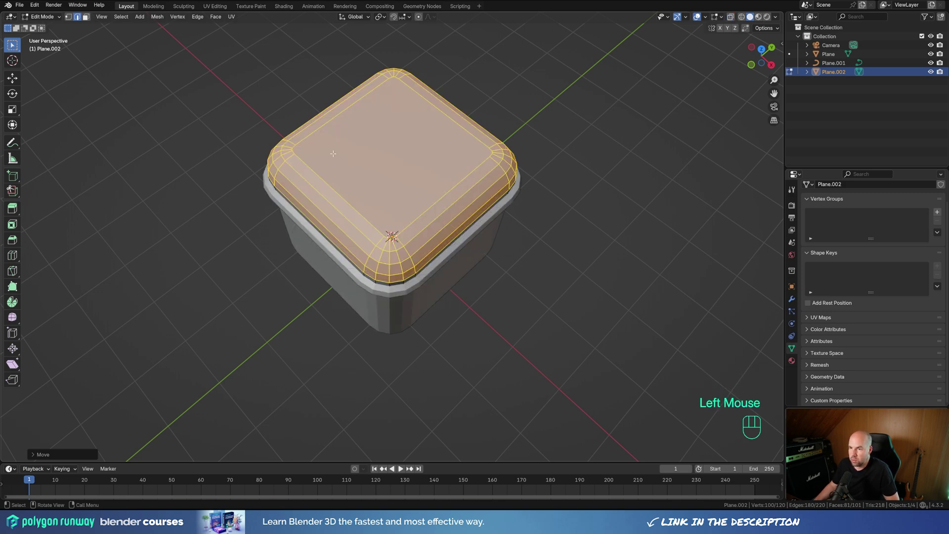
{"action": "key", "text": "1"}
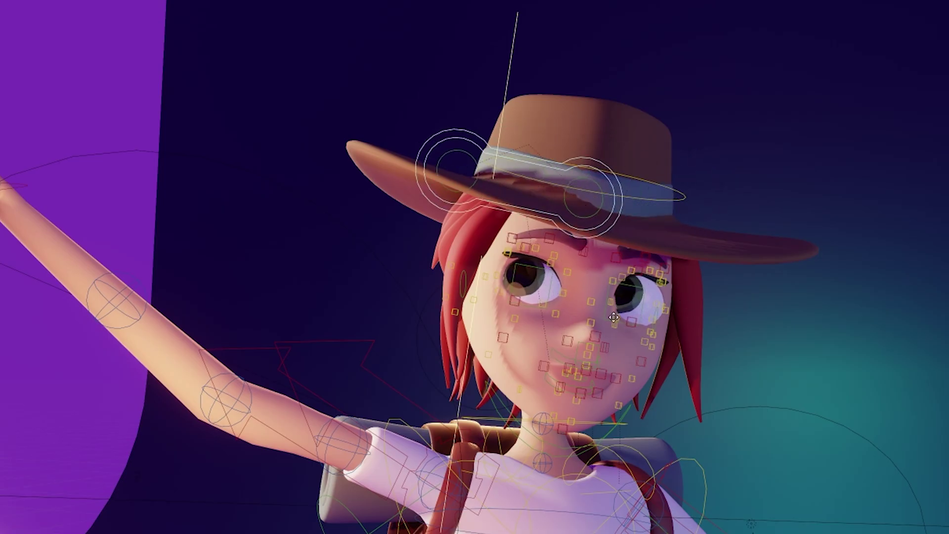
{"action": "left_click", "coordinate": [601, 320]}
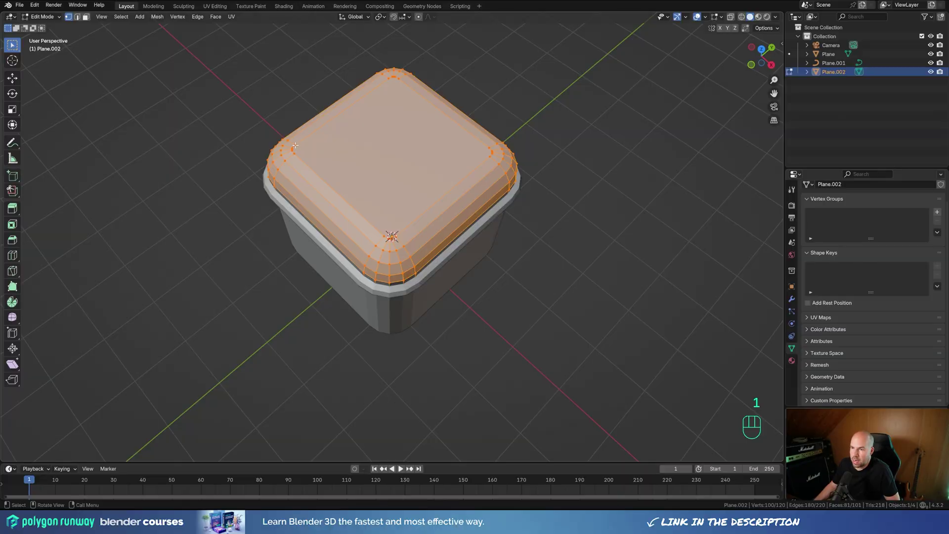
Step: Cut two edges parallel to the X axis across the lid's flat top face by connecting opposite corner vertices
{"action": "left_click", "coordinate": [295, 145]}
{"action": "left_click", "coordinate": [393, 237], "text": "shift"}
{"action": "middle_click_drag", "start_coordinate": [392, 236], "coordinate": [494, 267]}
{"action": "key", "text": "j"}
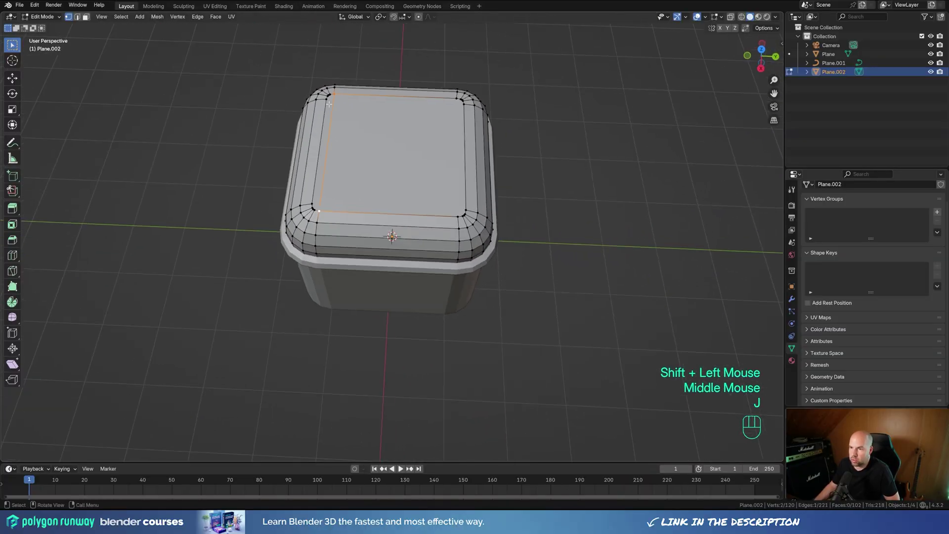
{"action": "left_click", "coordinate": [455, 99]}
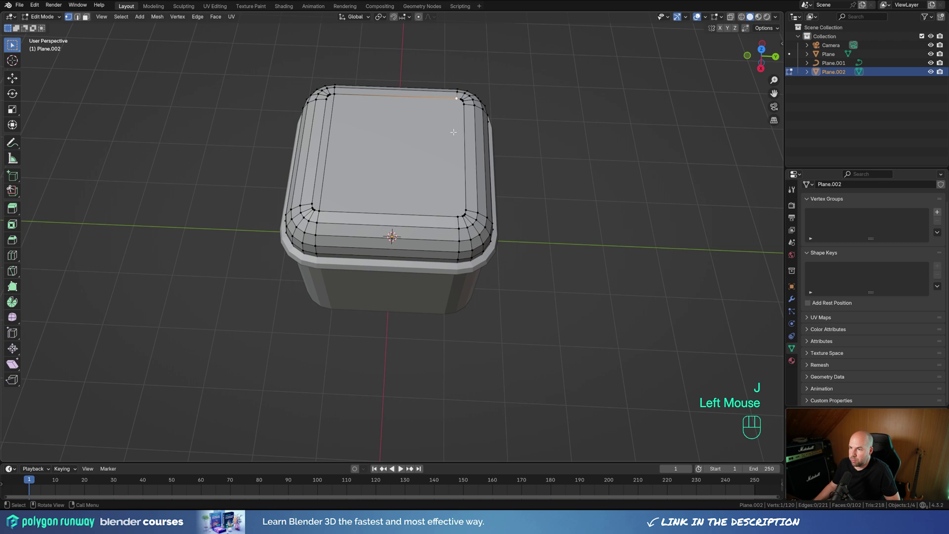
{"action": "left_click", "coordinate": [457, 216], "text": "shift"}
{"action": "key", "text": "j"}
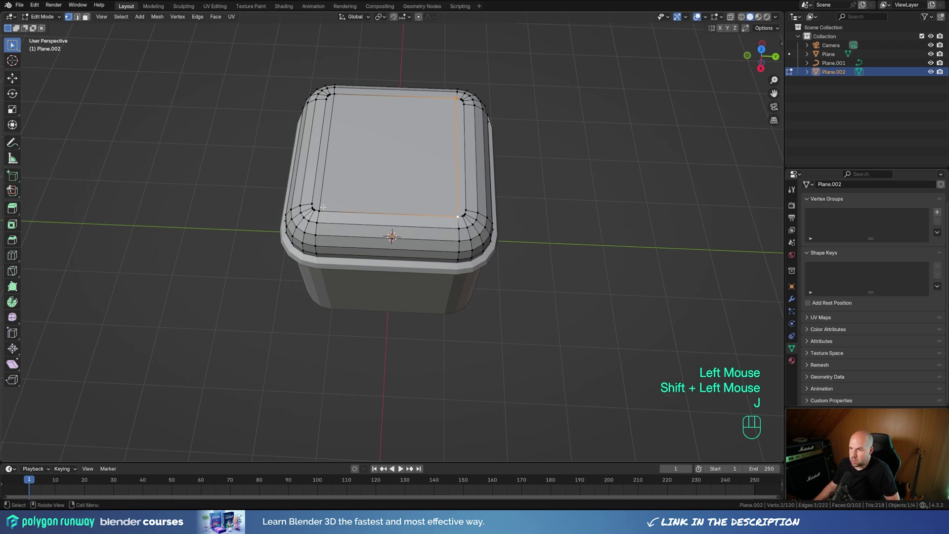
Step: Cut two edges parallel to the Y axis across the lid's top face by connecting opposite corner vertices, crossing the existing cuts
{"action": "left_click", "coordinate": [313, 203]}
{"action": "left_click", "coordinate": [466, 210], "text": "shift"}
{"action": "key", "text": "j"}
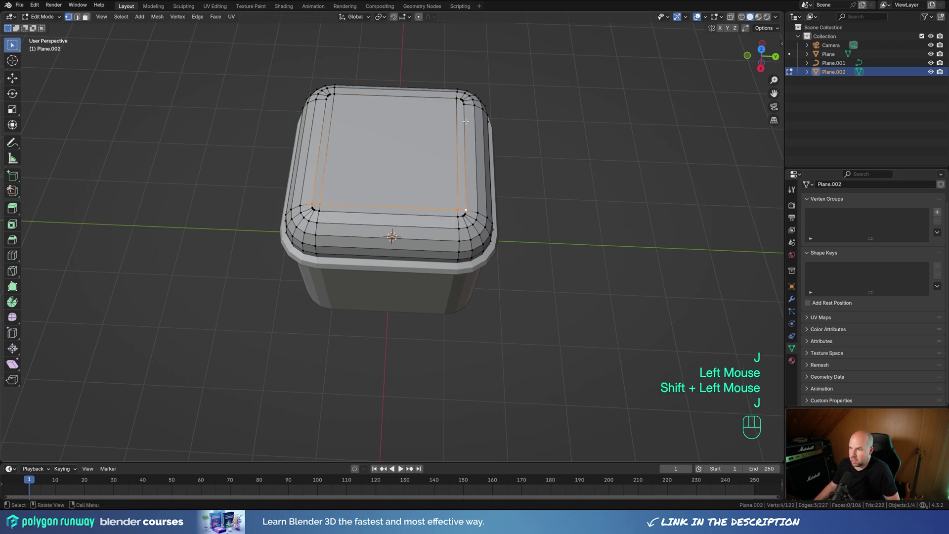
{"action": "left_click", "coordinate": [464, 103]}
{"action": "left_click", "coordinate": [326, 99], "text": "shift"}
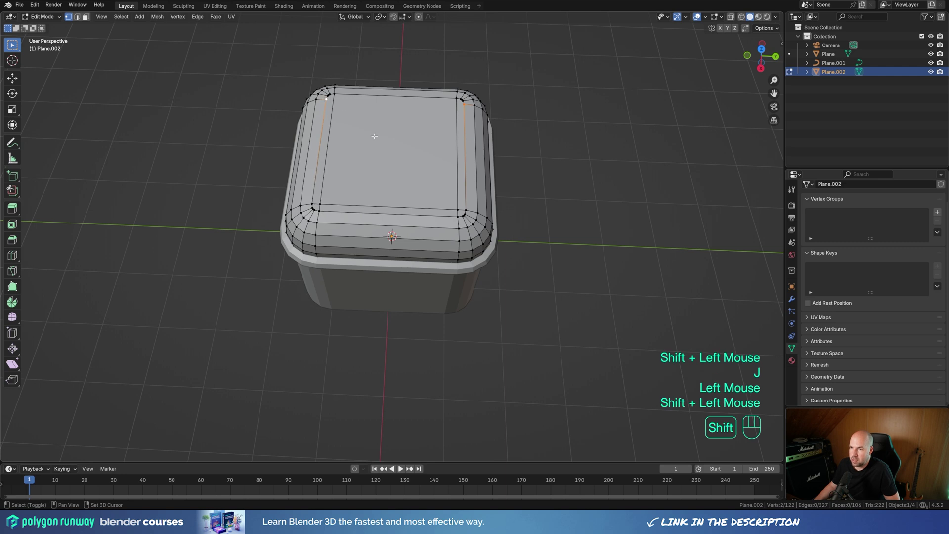
{"action": "key", "text": "j"}
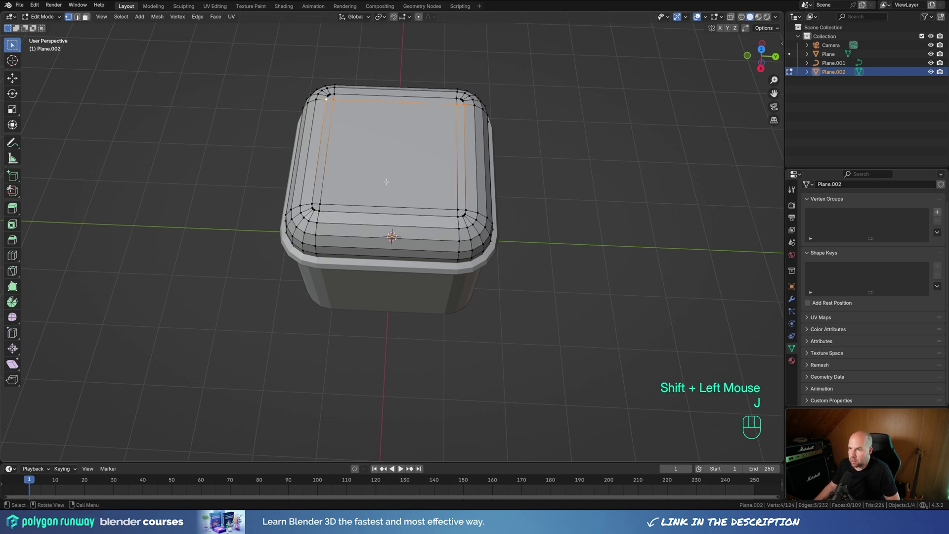
Step: Connect the middle corner vertex to the crossing of the cuts at the two near corners of the lid's top
{"action": "scroll", "coordinate": [300, 207], "scroll_direction": "up", "scroll_amount": 2}
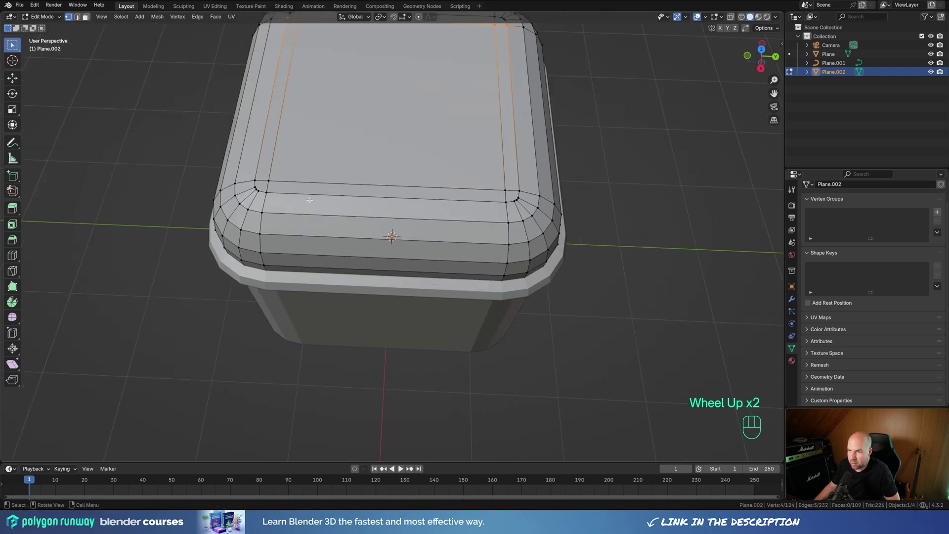
{"action": "middle_click_drag", "start_coordinate": [310, 200], "coordinate": [275, 235]}
{"action": "left_click", "coordinate": [273, 233]}
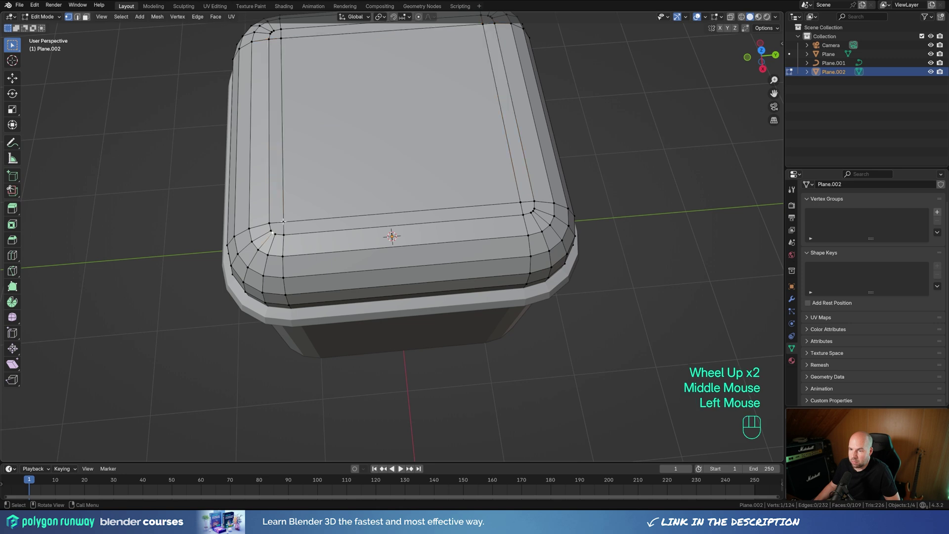
{"action": "left_click", "coordinate": [283, 222], "text": "shift"}
{"action": "key", "text": "j"}
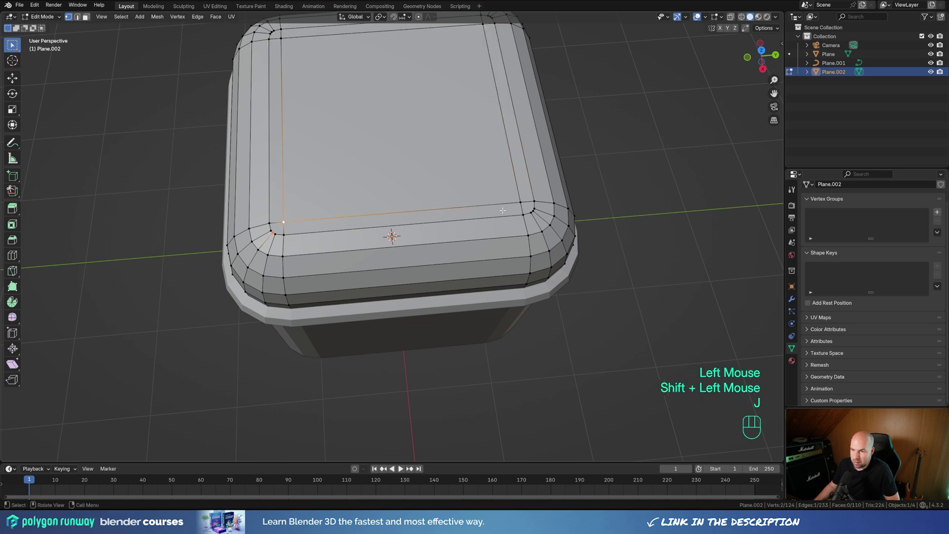
{"action": "left_click", "coordinate": [520, 203]}
{"action": "left_click", "coordinate": [533, 212], "text": "shift"}
{"action": "key", "text": "j"}
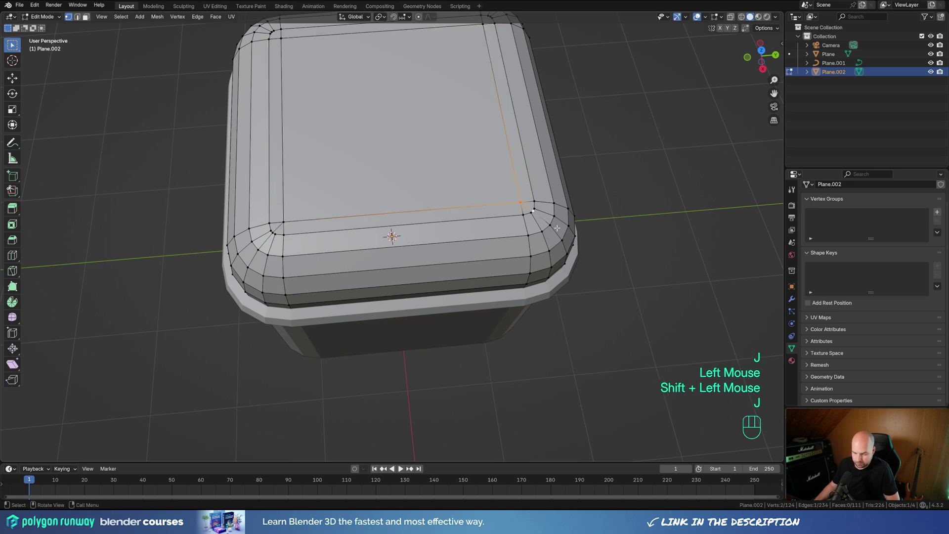
Step: Connect the middle corner vertex to the crossing of the cuts at the two far corners of the lid's top
{"action": "middle_click_drag", "start_coordinate": [459, 143], "coordinate": [459, 272], "text": "shift"}
{"action": "left_click", "coordinate": [484, 153]}
{"action": "left_click", "coordinate": [491, 145], "text": "shift"}
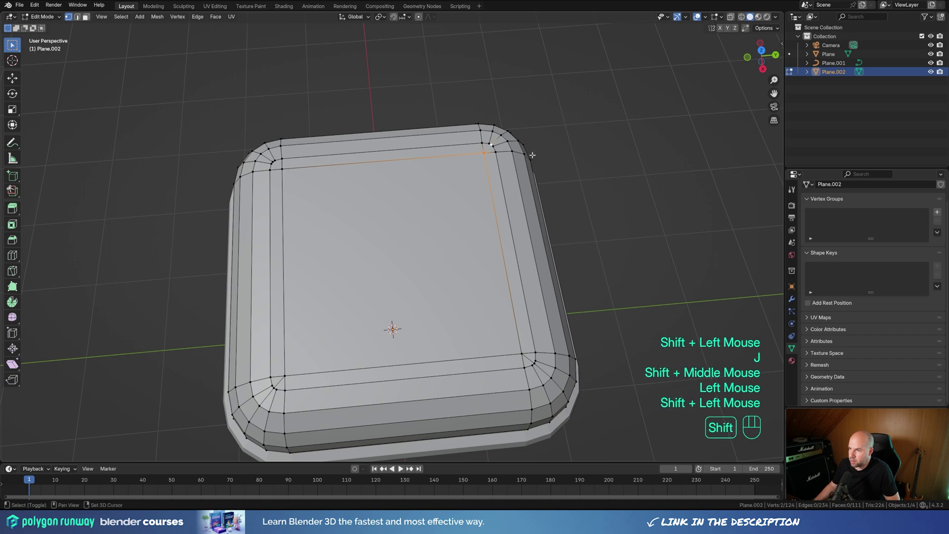
{"action": "key", "text": "j"}
{"action": "left_click", "coordinate": [274, 162]}
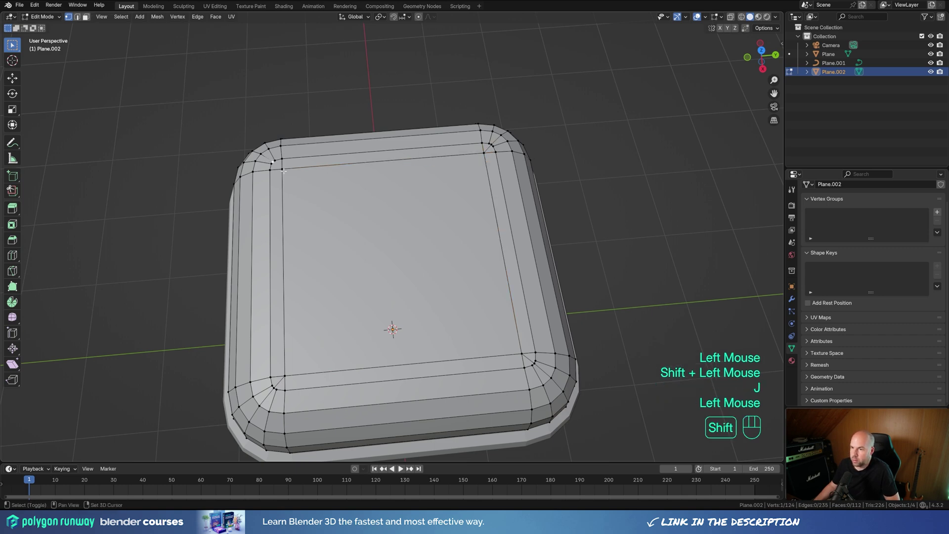
{"action": "left_click", "coordinate": [282, 169], "text": "shift"}
{"action": "key", "text": "j"}
Step: Return to Object Mode, add a level 1 subdivision to the lid and shade it smooth
{"action": "scroll", "coordinate": [350, 206], "scroll_direction": "down", "scroll_amount": 2}
{"action": "middle_click_drag", "start_coordinate": [350, 206], "coordinate": [483, 223]}
{"action": "key", "text": "Tab"}
{"action": "key", "text": "ctrl+1"}
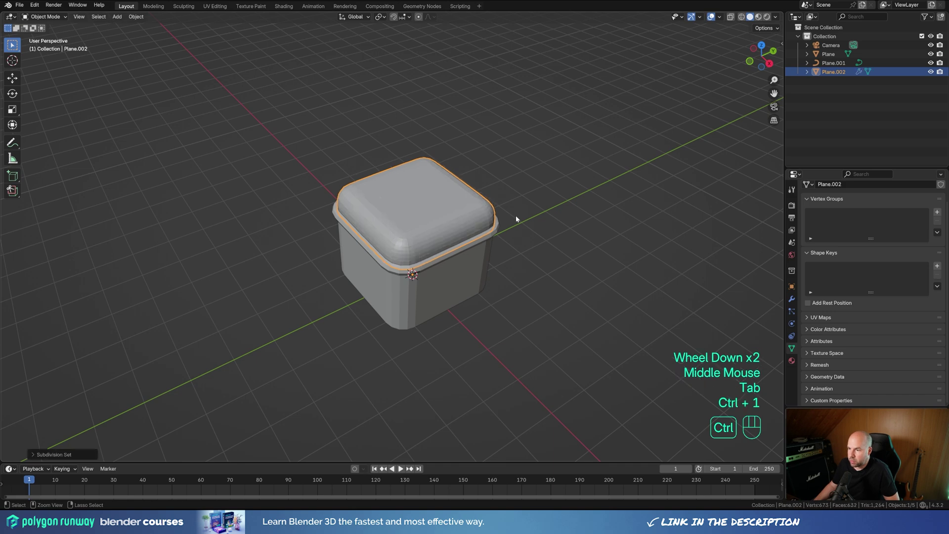
{"action": "scroll", "coordinate": [433, 231], "scroll_direction": "up", "scroll_amount": 2}
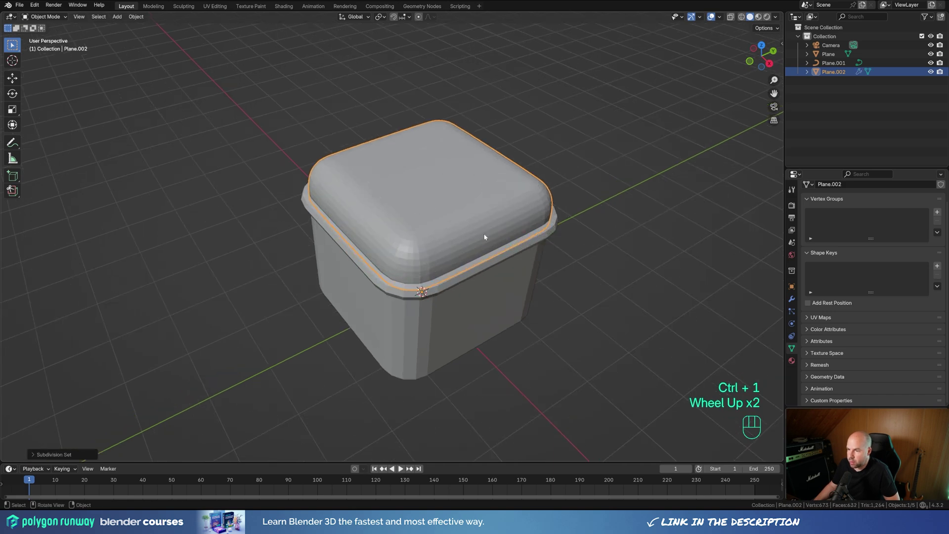
{"action": "scroll", "coordinate": [485, 237], "scroll_direction": "up", "scroll_amount": 1}
{"action": "scroll", "coordinate": [479, 231], "scroll_direction": "down", "scroll_amount": 1}
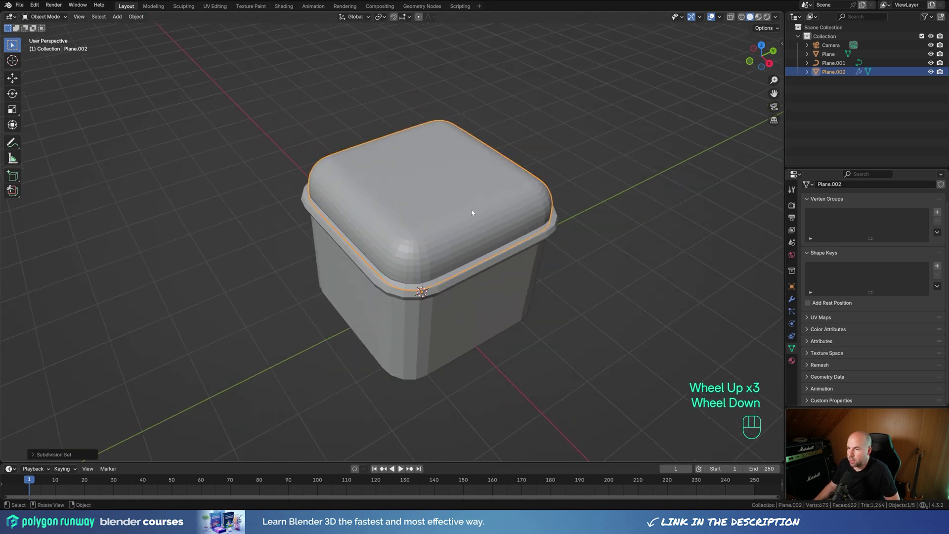
{"action": "right_click", "coordinate": [471, 212]}
{"action": "left_click", "coordinate": [435, 180]}
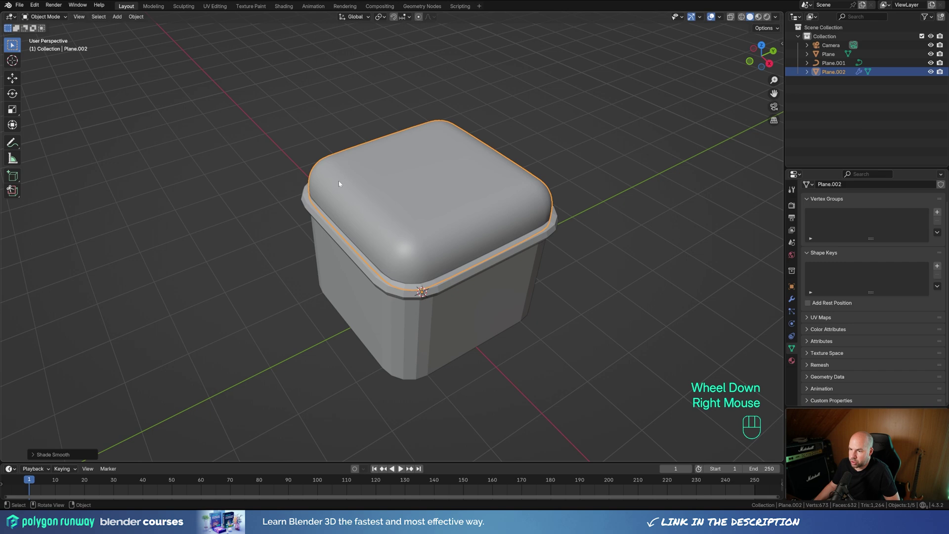
Step: Add a level 1 subdivision to the tubular rim curve and shade it smooth
{"action": "left_click", "coordinate": [399, 295]}
{"action": "middle_click_drag", "start_coordinate": [546, 333], "coordinate": [531, 318], "text": "shift"}
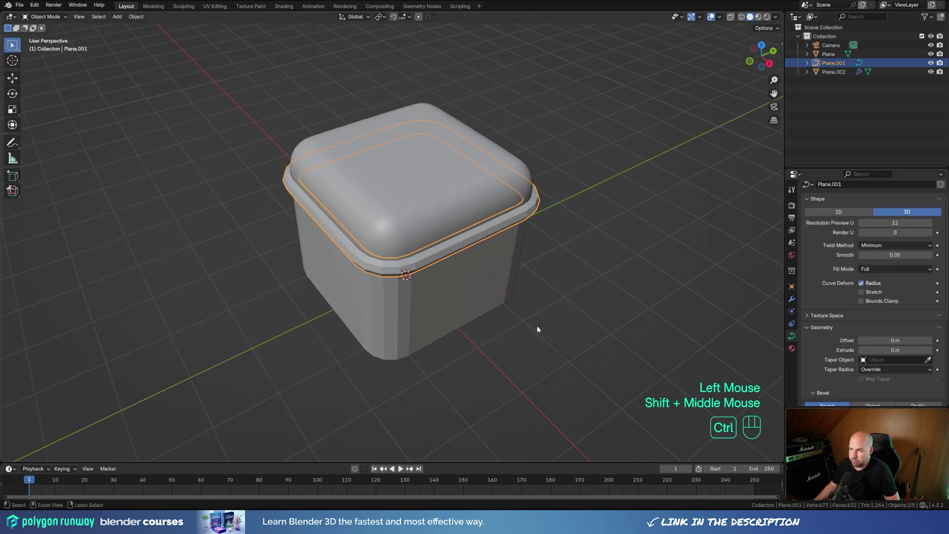
{"action": "key", "text": "ctrl+1"}
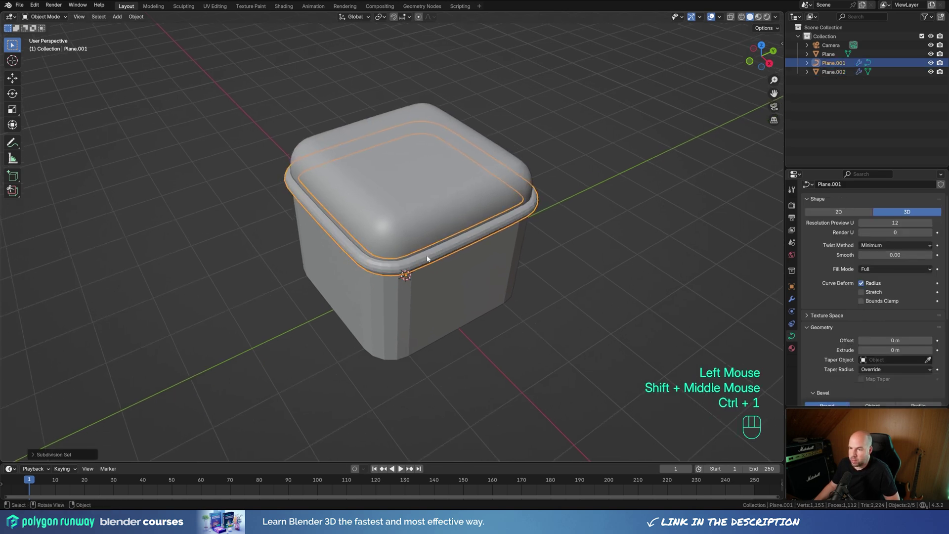
{"action": "left_click", "coordinate": [792, 300]}
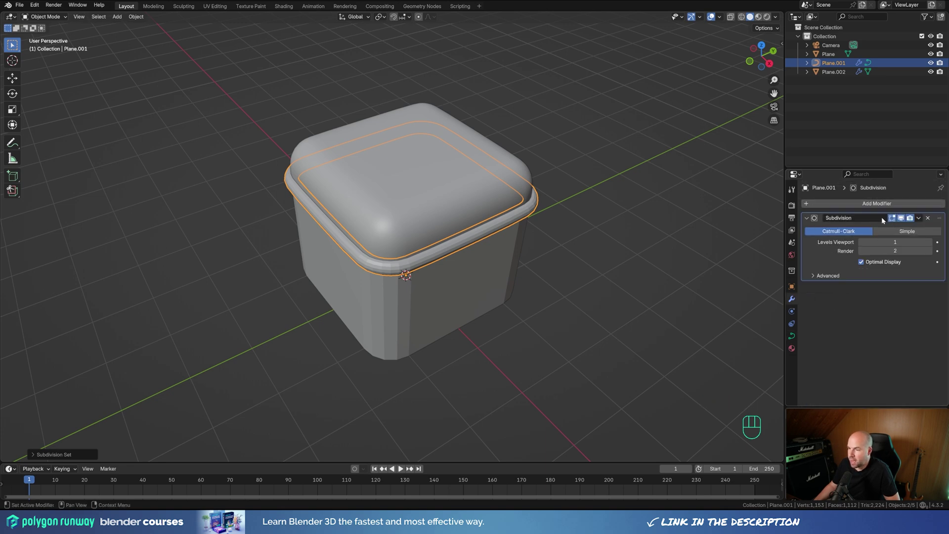
{"action": "right_click", "coordinate": [470, 251]}
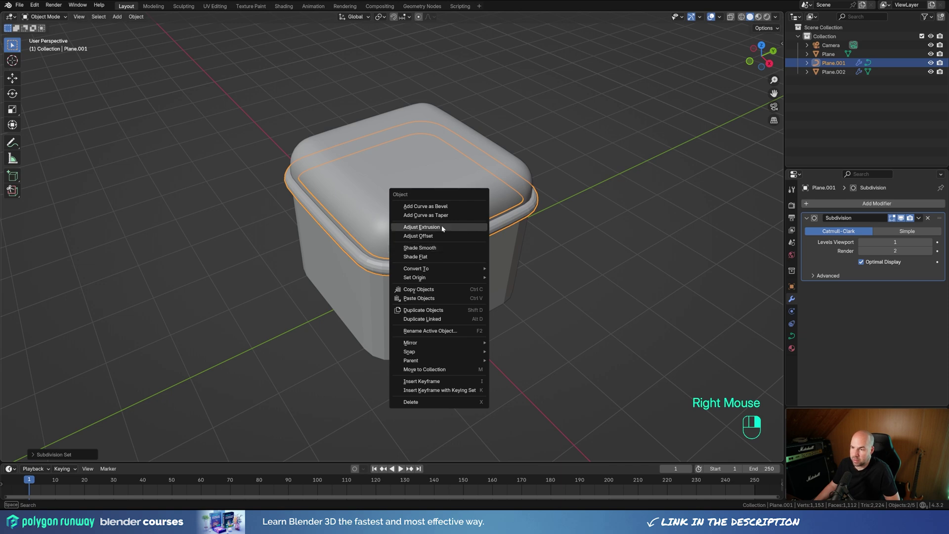
Step: Add a Subdivision Surface modifier at viewport level 1 to the container body and shade it smooth
{"action": "left_click", "coordinate": [428, 318]}
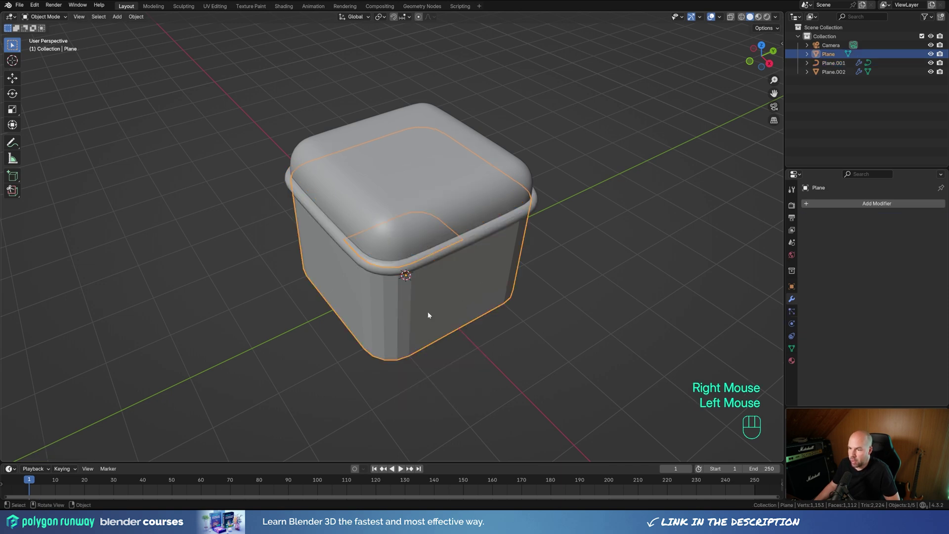
{"action": "left_click", "coordinate": [823, 205]}
{"action": "mouse_move", "coordinate": [809, 235]}
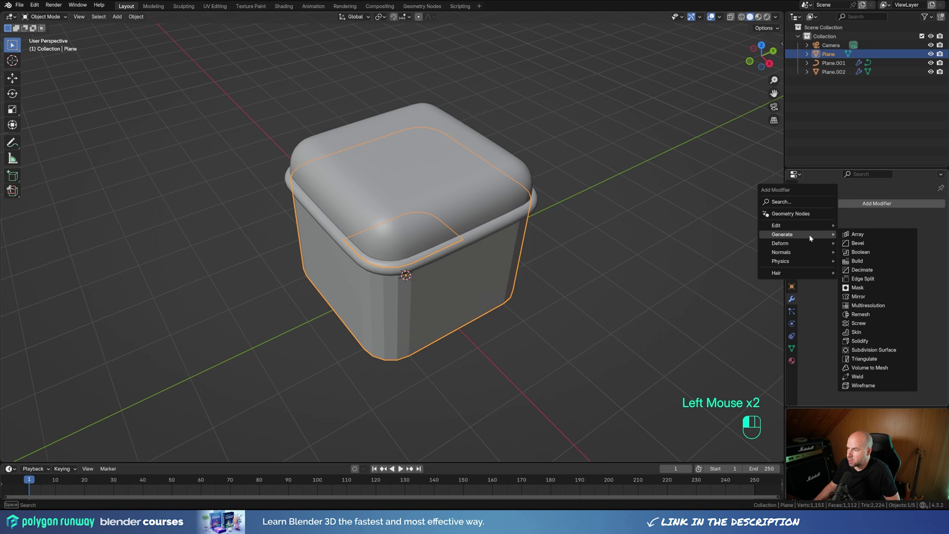
{"action": "left_click", "coordinate": [873, 350]}
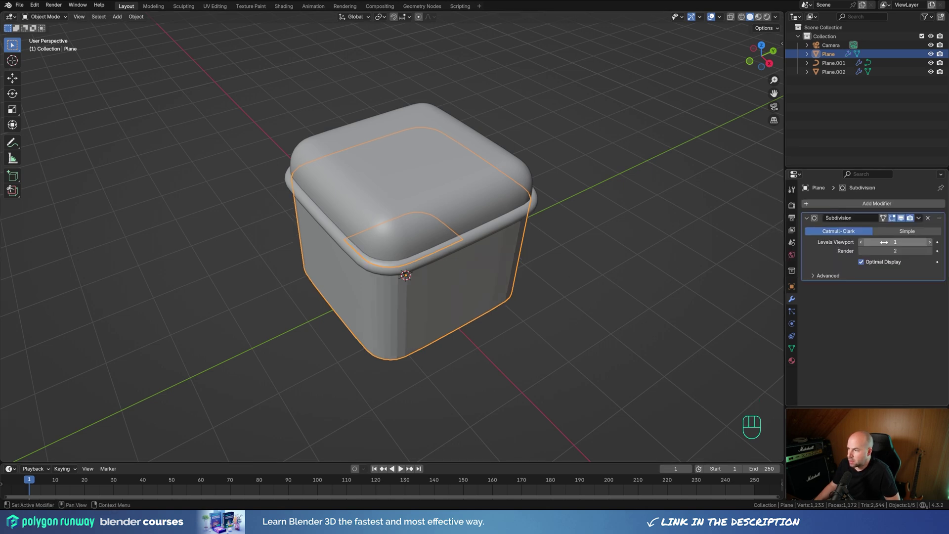
{"action": "right_click", "coordinate": [453, 286]}
{"action": "left_click", "coordinate": [457, 287]}
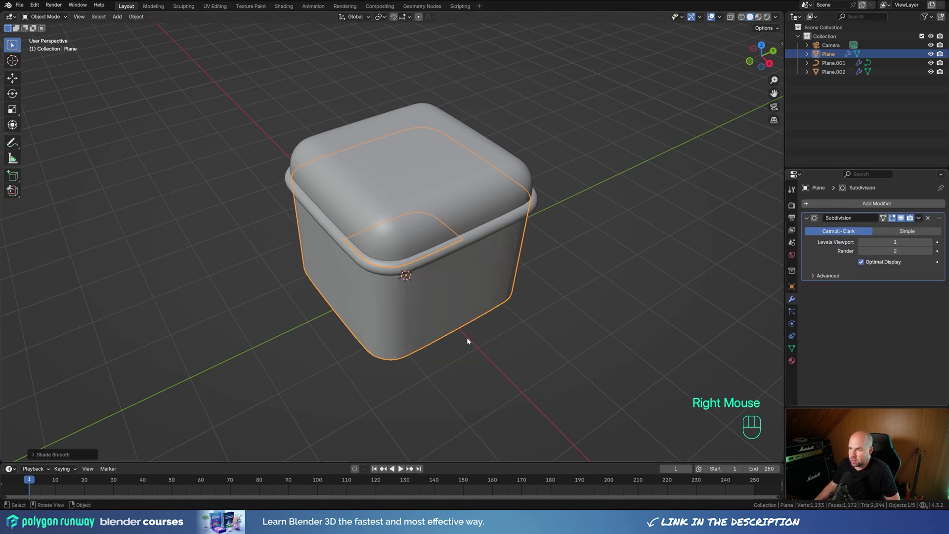
Step: Snap the 3D cursor to the straight bottom edge of the container's side facing the positive X axis
{"action": "middle_click_drag", "start_coordinate": [467, 340], "coordinate": [481, 309]}
{"action": "scroll", "coordinate": [510, 282], "scroll_direction": "down", "scroll_amount": 1}
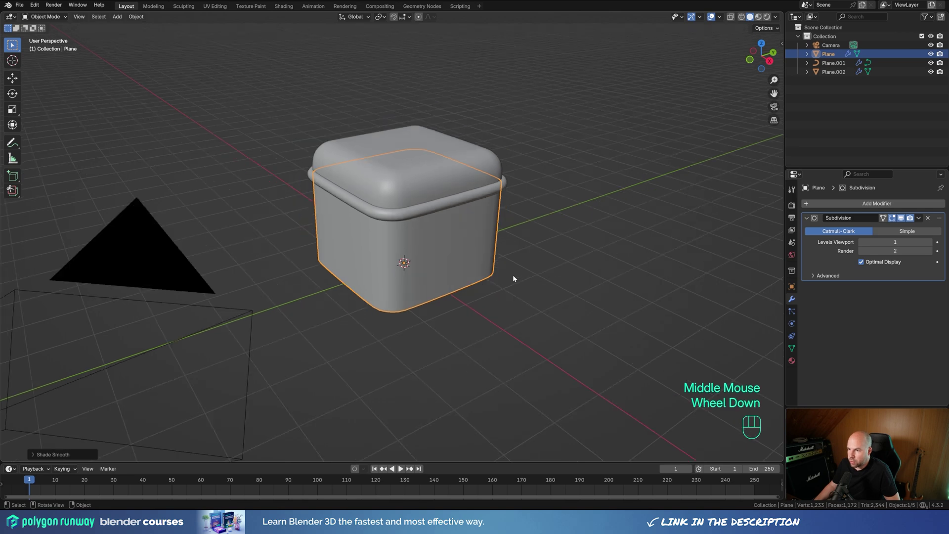
{"action": "middle_click_drag", "start_coordinate": [508, 270], "coordinate": [483, 311]}
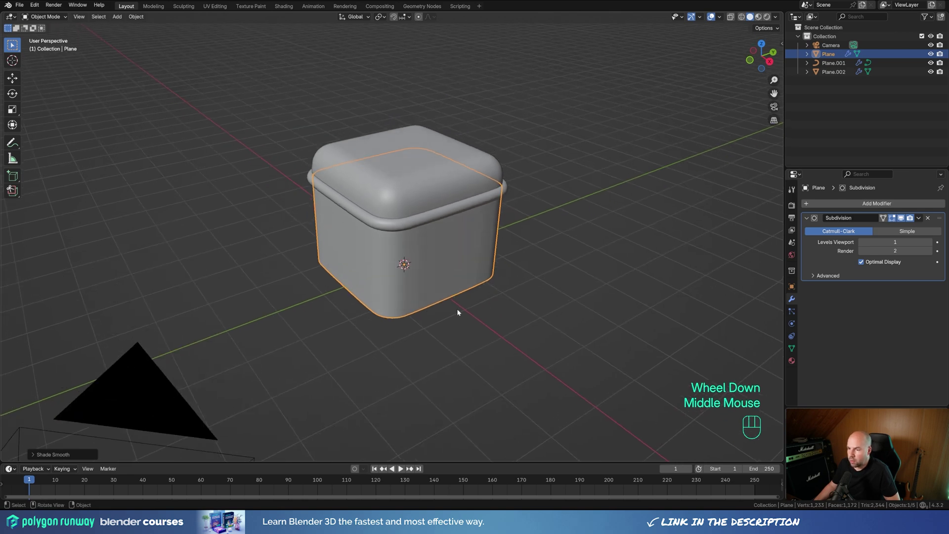
{"action": "key", "text": "Tab"}
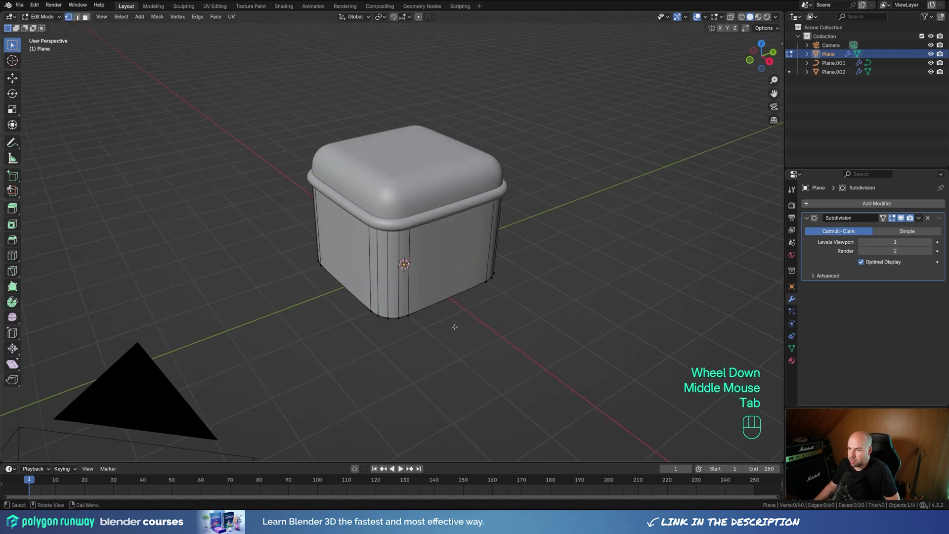
{"action": "key", "text": "2"}
{"action": "left_click", "coordinate": [449, 298]}
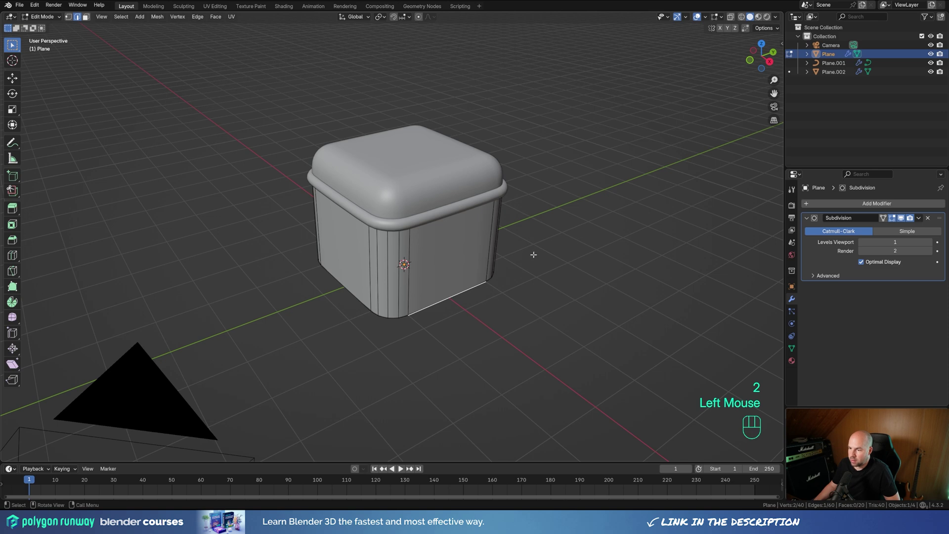
{"action": "key", "text": "shift+s"}
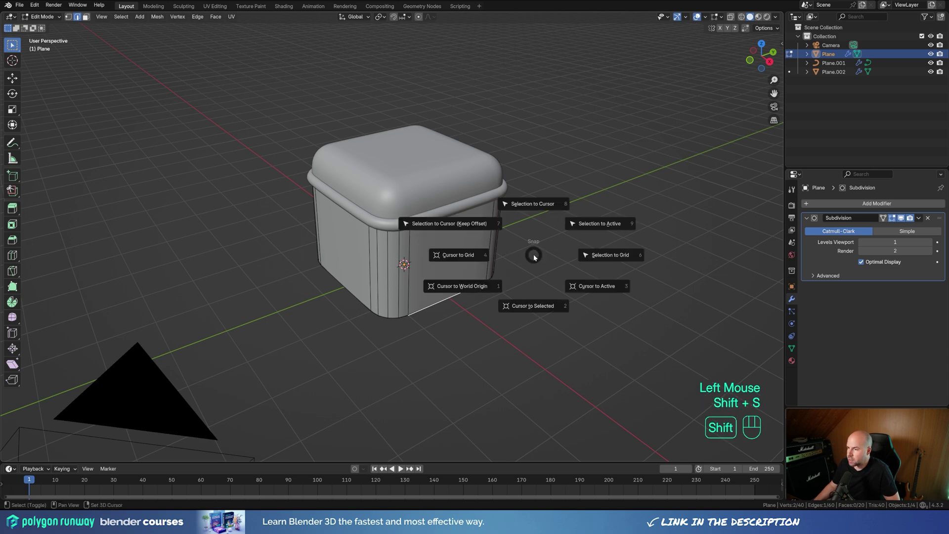
{"action": "left_click", "coordinate": [533, 306]}
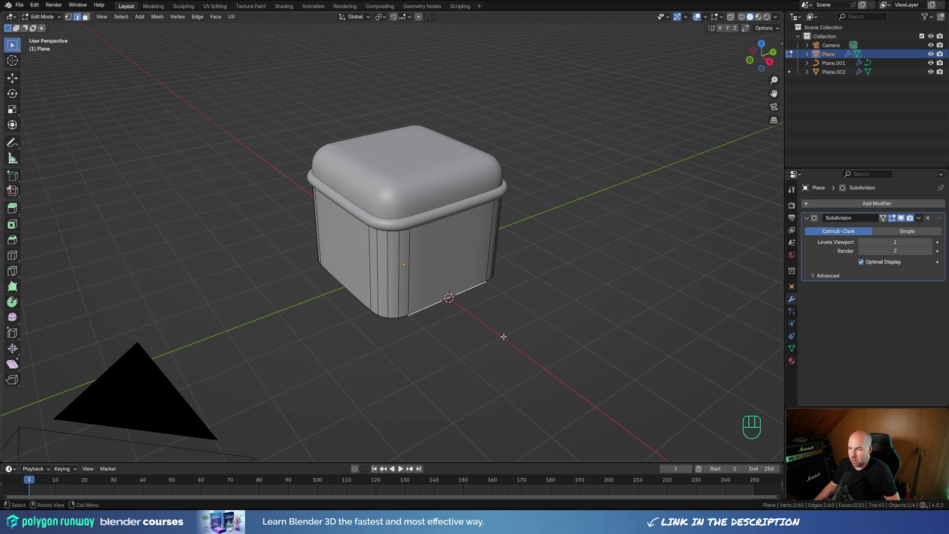
Step: Add a mesh plane at the 3D cursor in Object Mode and rotate its geometry 90° about the Y axis in Edit Mode
{"action": "key", "text": "Tab"}
{"action": "key", "text": "shift+a"}
{"action": "mouse_move", "coordinate": [493, 304]}
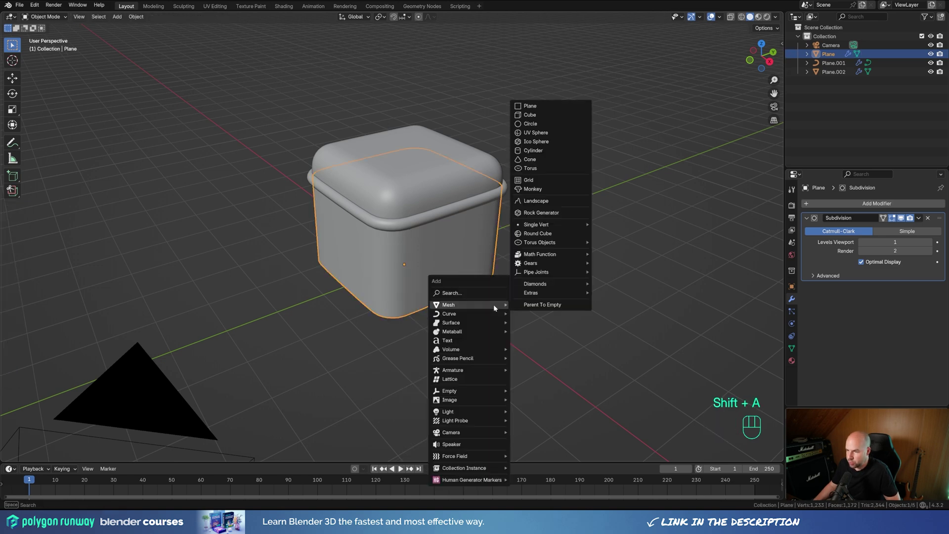
{"action": "left_click", "coordinate": [540, 106]}
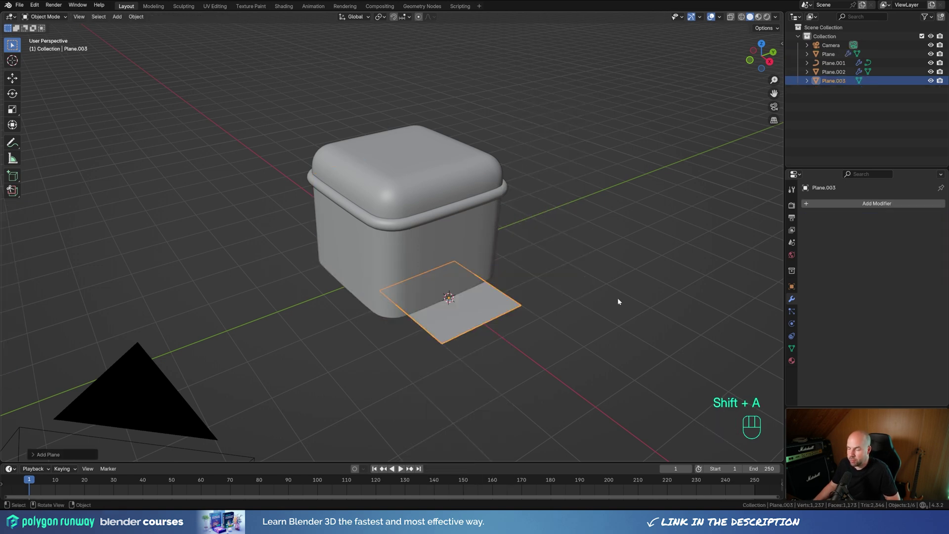
{"action": "key", "text": "Tab"}
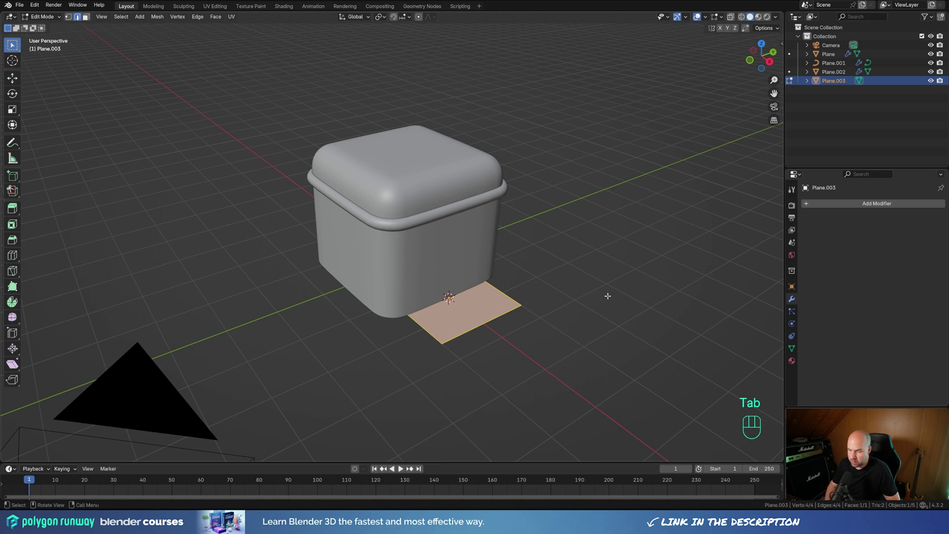
{"action": "key", "text": "r"}
{"action": "key", "text": "y"}
{"action": "key", "text": "KP_9"}
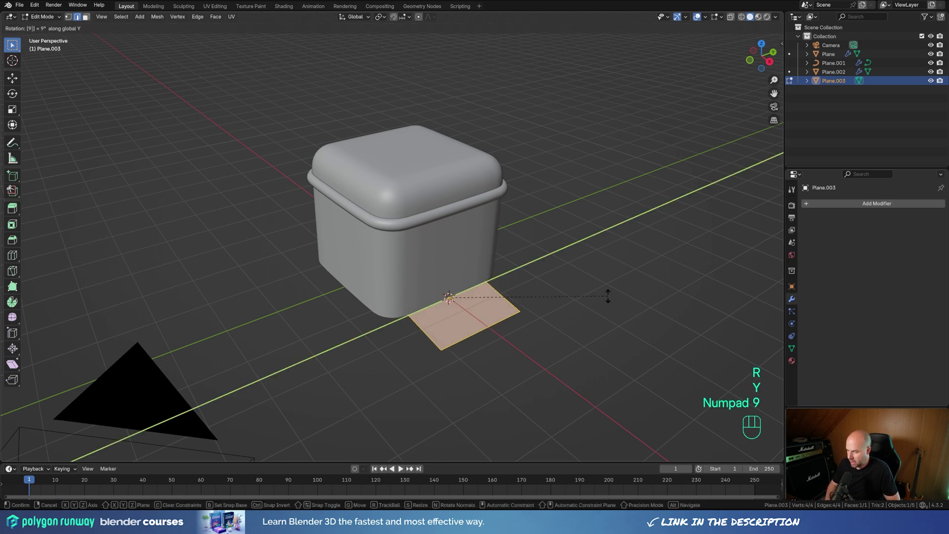
{"action": "key", "text": "KP_0"}
{"action": "key", "text": "KP_Enter"}
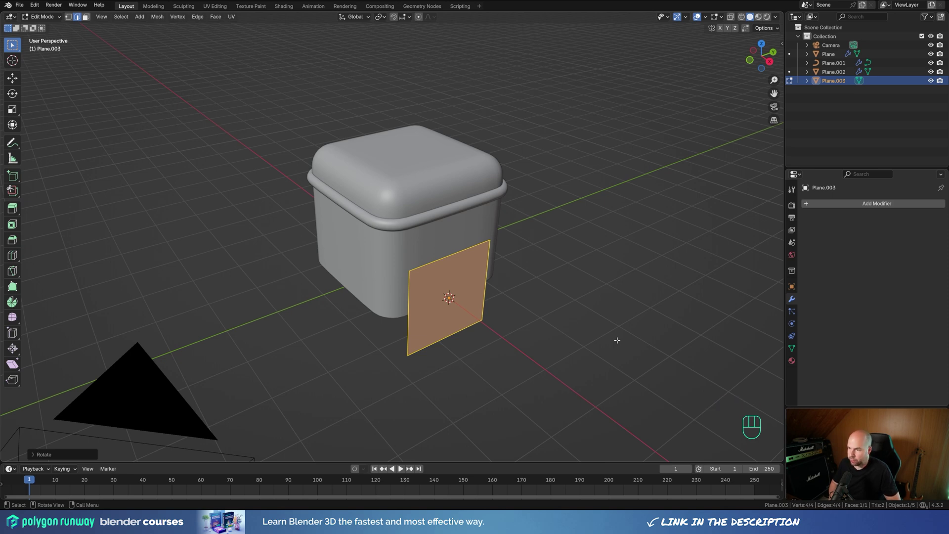
Step: Raise the upright plane's geometry 1 m along Z and narrow it to about 0.67 along Y
{"action": "key", "text": "g"}
{"action": "key", "text": "z"}
{"action": "key", "text": "KP_1"}
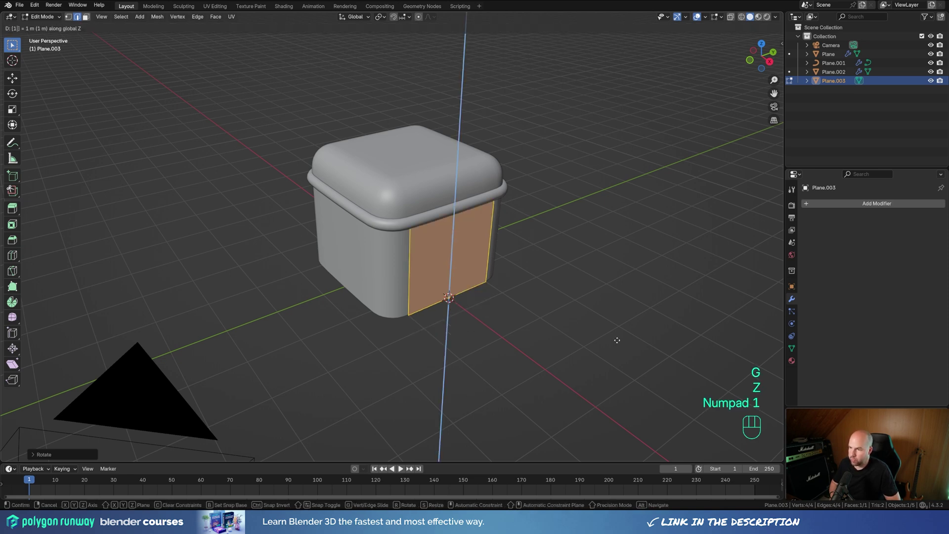
{"action": "key", "text": "KP_Enter"}
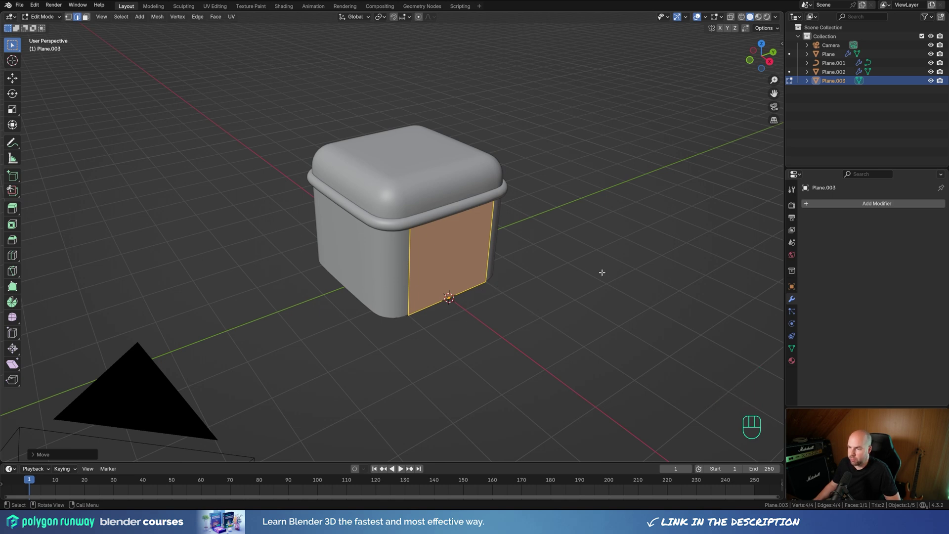
{"action": "key", "text": "s"}
{"action": "key", "text": "y"}
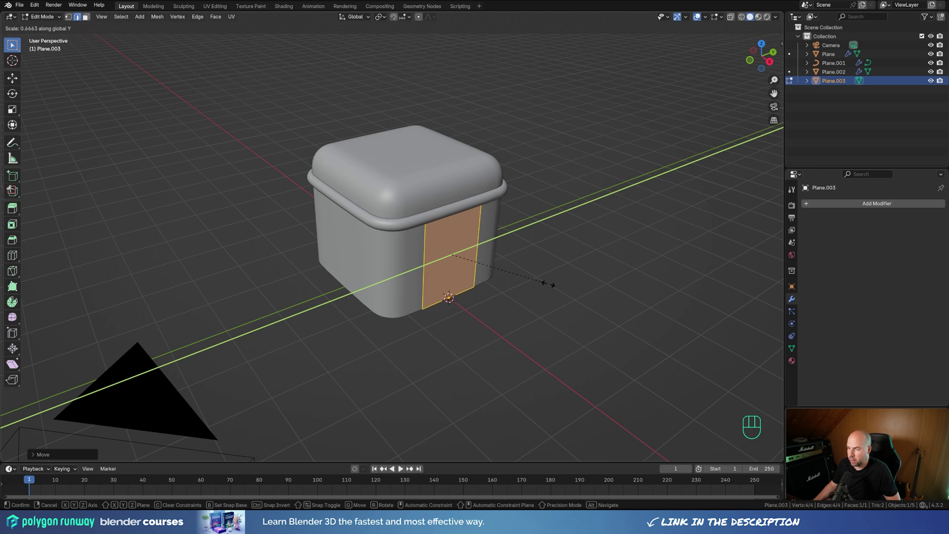
{"action": "left_click", "coordinate": [549, 284]}
Step: Scale the door-shaped plane object uniformly to about 0.81 from its base and apply the scale
{"action": "key", "text": "Tab"}
{"action": "key", "text": "s"}
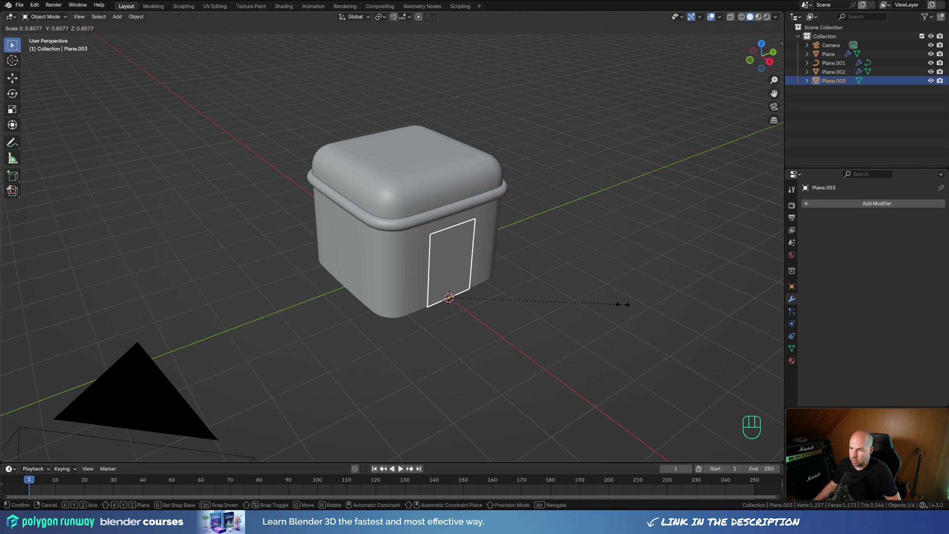
{"action": "left_click", "coordinate": [623, 305]}
{"action": "key", "text": "ctrl+a"}
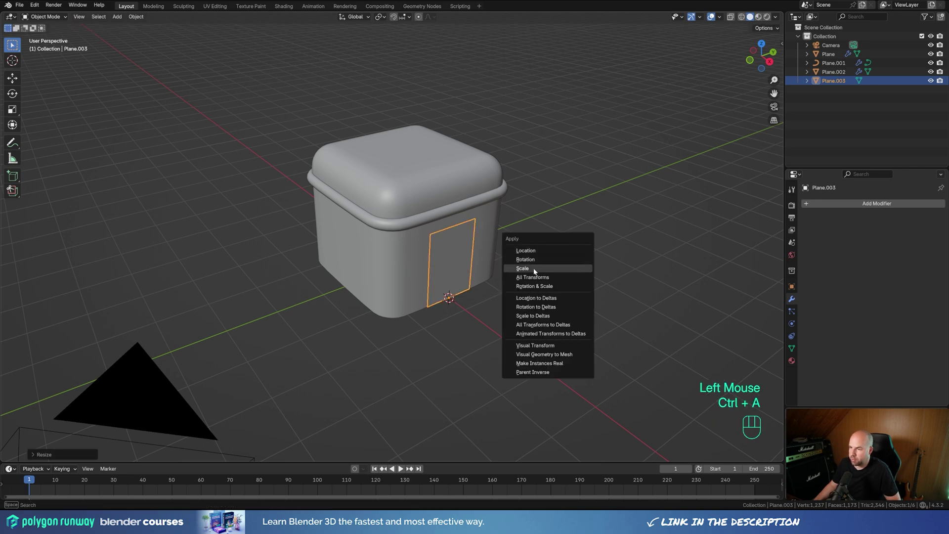
{"action": "left_click", "coordinate": [523, 268]}
Step: Round the plane's two top corners with a vertex bevel of about 0.24 m and 4 segments
{"action": "key", "text": "Tab"}
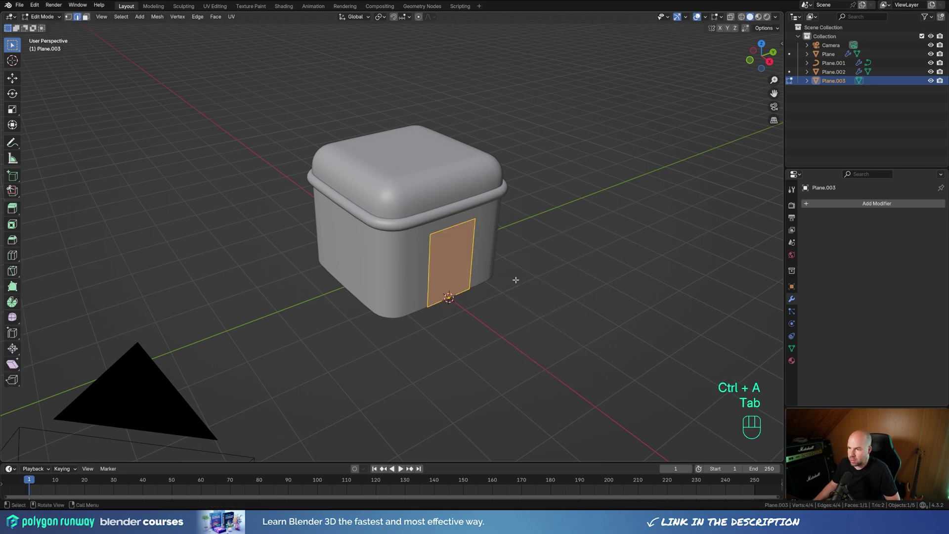
{"action": "key", "text": "1"}
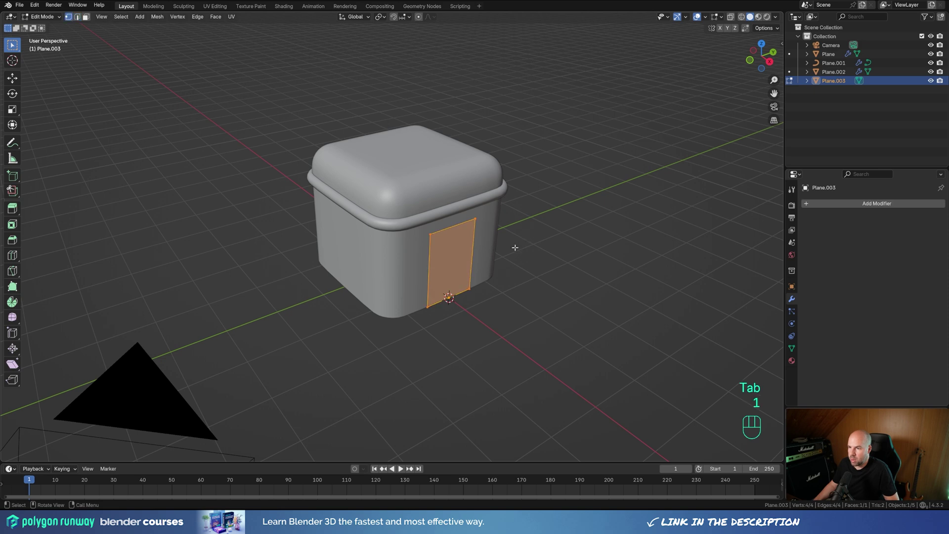
{"action": "left_click_drag", "start_coordinate": [392, 199], "coordinate": [563, 258]}
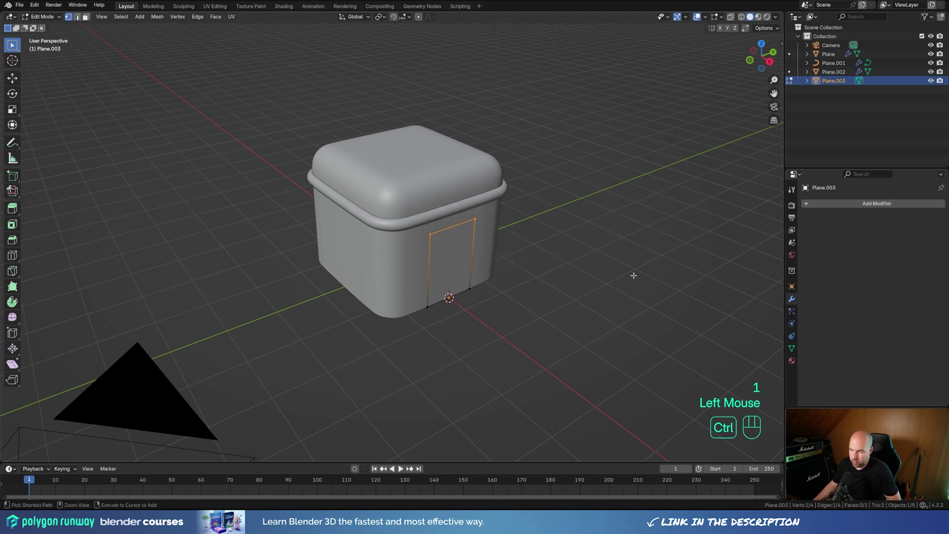
{"action": "key", "text": "shift+ctrl+b"}
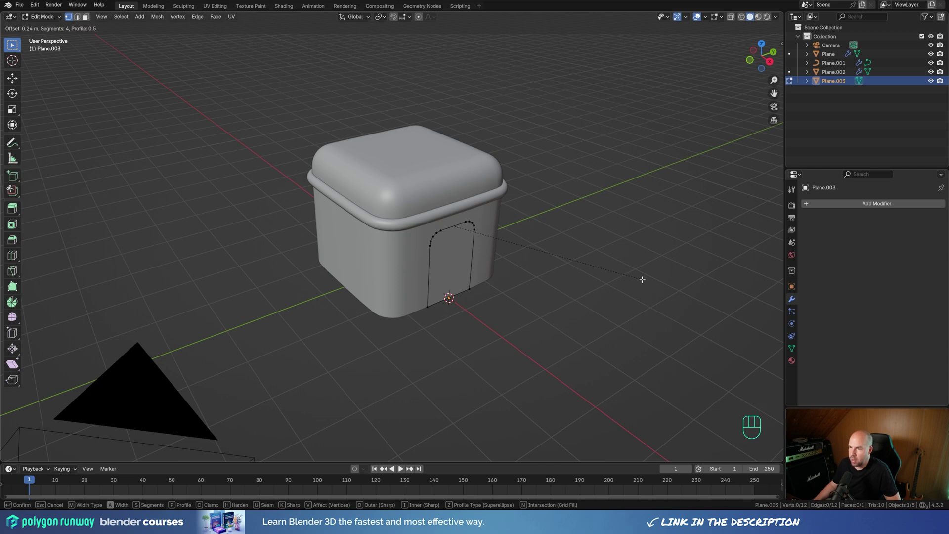
{"action": "left_click", "coordinate": [643, 279]}
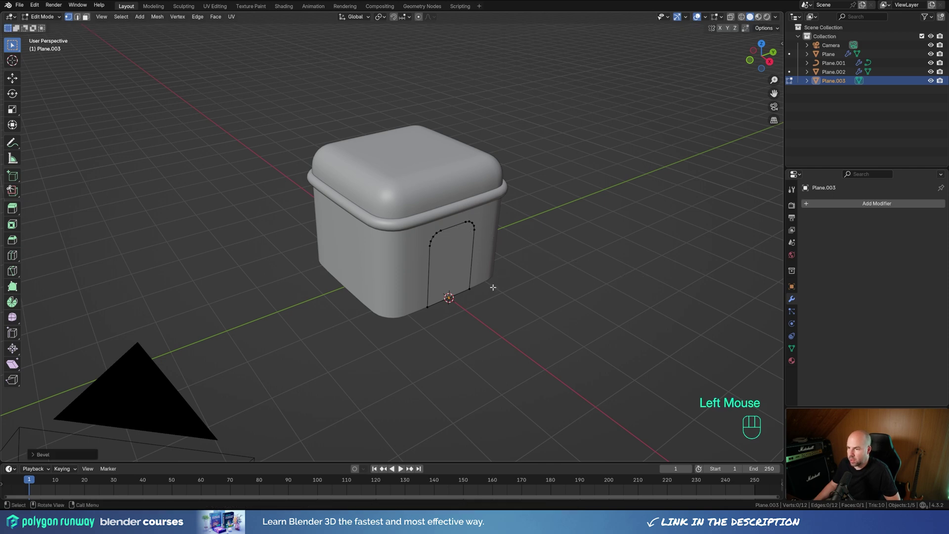
Step: Return to Object Mode and duplicate the rounded door plane in place
{"action": "key", "text": "Tab"}
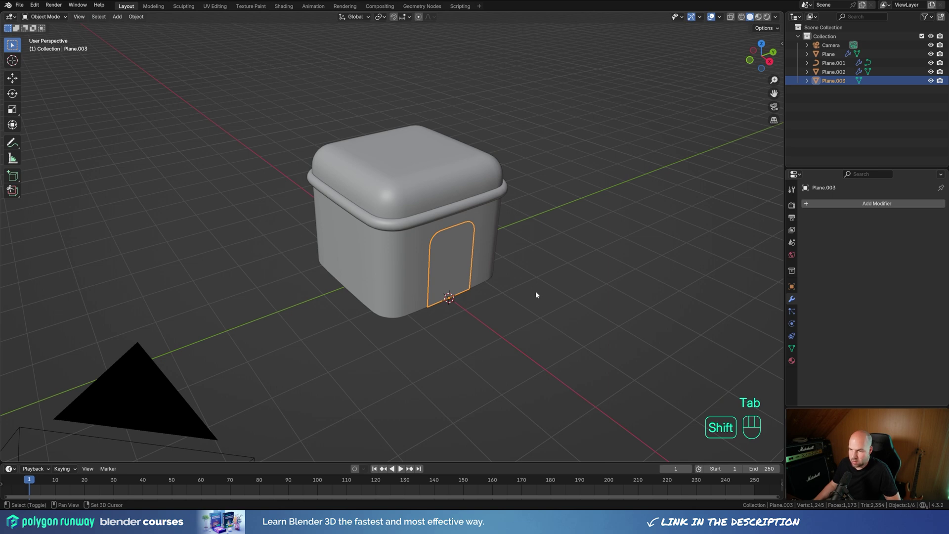
{"action": "key", "text": "shift+d"}
{"action": "right_click", "coordinate": [496, 227]}
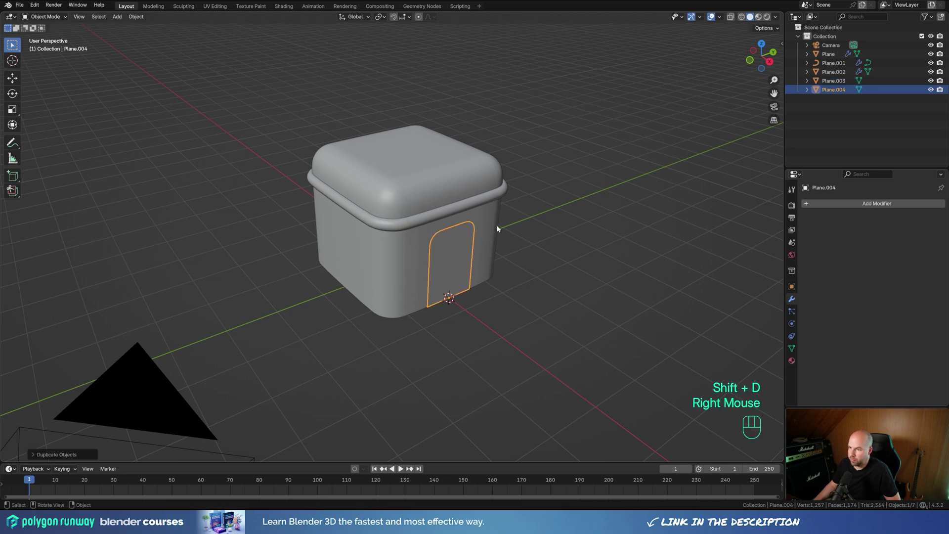
Step: Delete the bottom edge of the duplicated door plane and select its whole remaining outline
{"action": "key", "text": "Tab"}
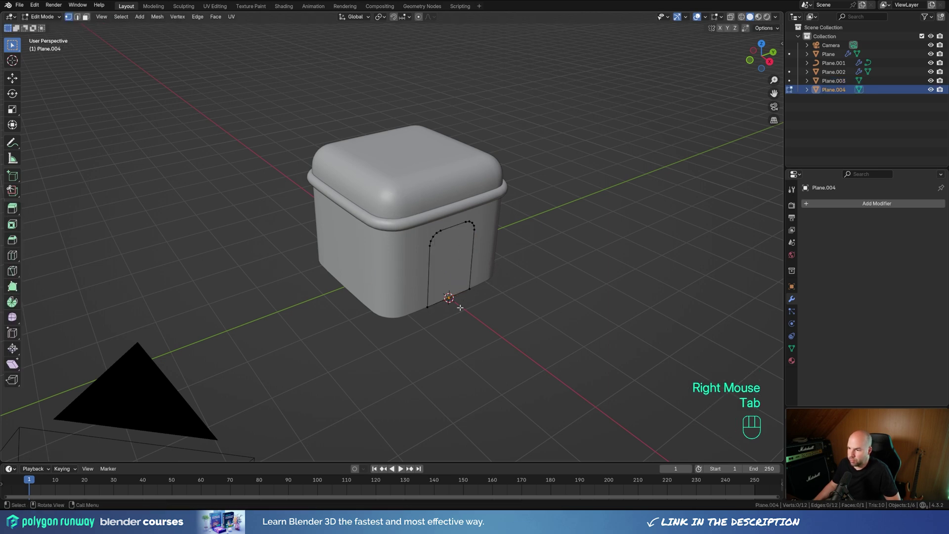
{"action": "left_click", "coordinate": [563, 310]}
{"action": "key", "text": "2"}
{"action": "left_click", "coordinate": [455, 288]}
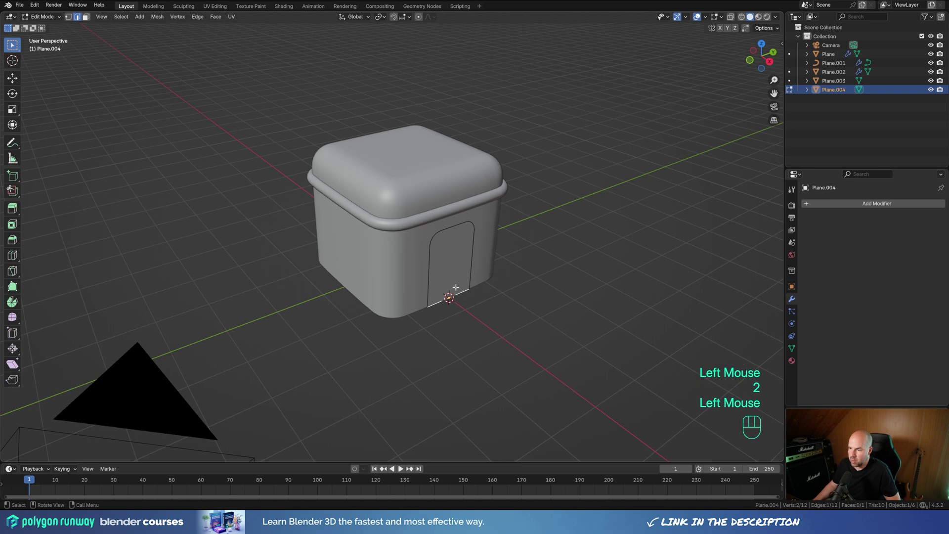
{"action": "key", "text": "x"}
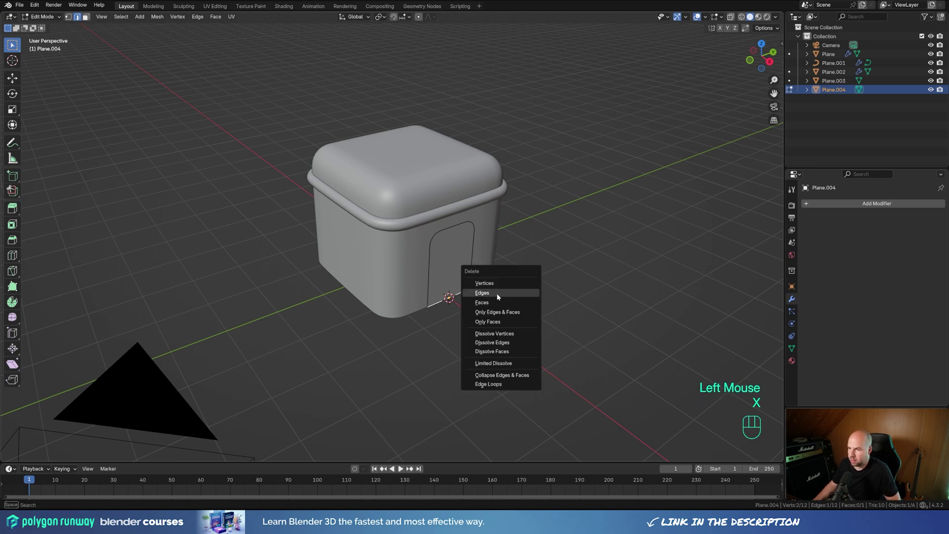
{"action": "left_click", "coordinate": [497, 294]}
{"action": "key", "text": "a"}
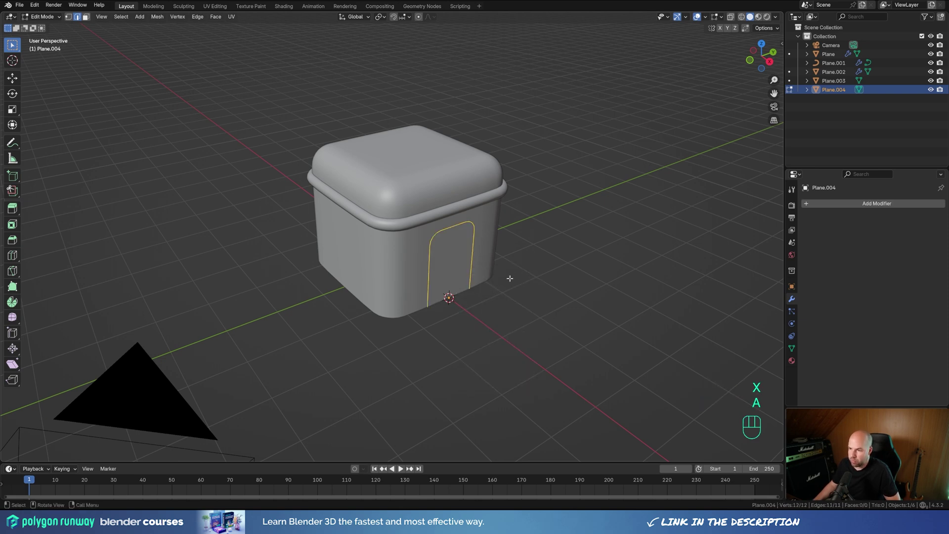
Step: Extrude the selected door outline about 0.4 m outward from the wall along the global X axis
{"action": "key", "text": "e"}
{"action": "key", "text": "x"}
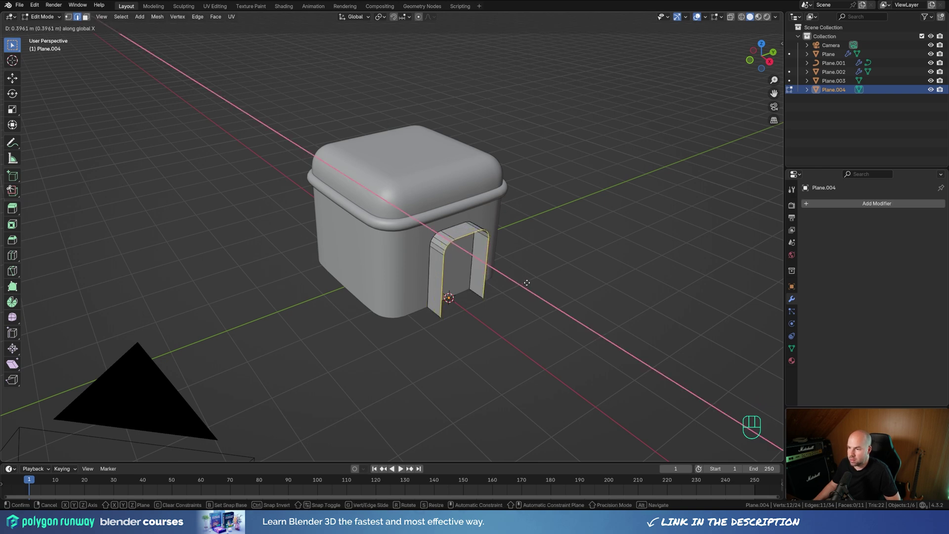
{"action": "left_click", "coordinate": [528, 282]}
Step: Select the whole door outline strip and extrude its faces outward along normals by about 0.15 m with even thickness
{"action": "key", "text": "a"}
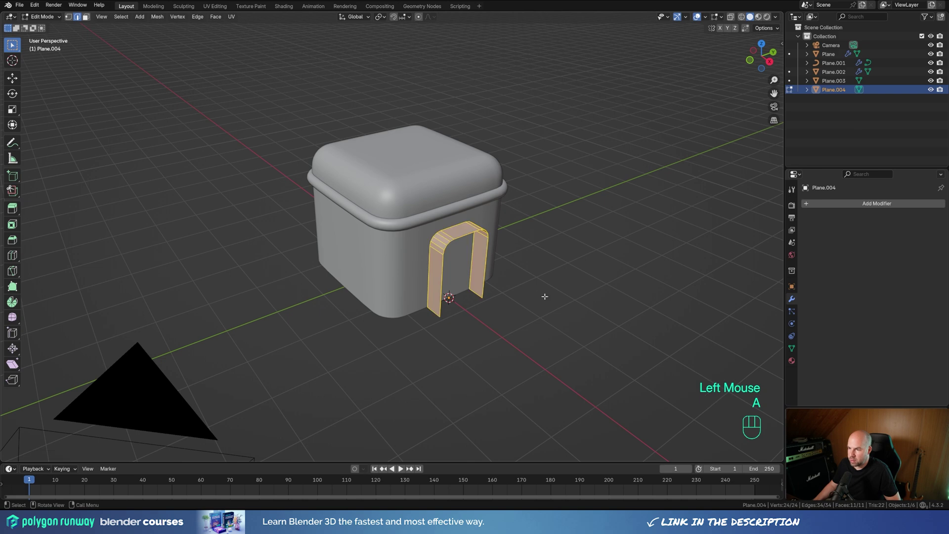
{"action": "key", "text": "alt+e"}
{"action": "left_click", "coordinate": [613, 375]}
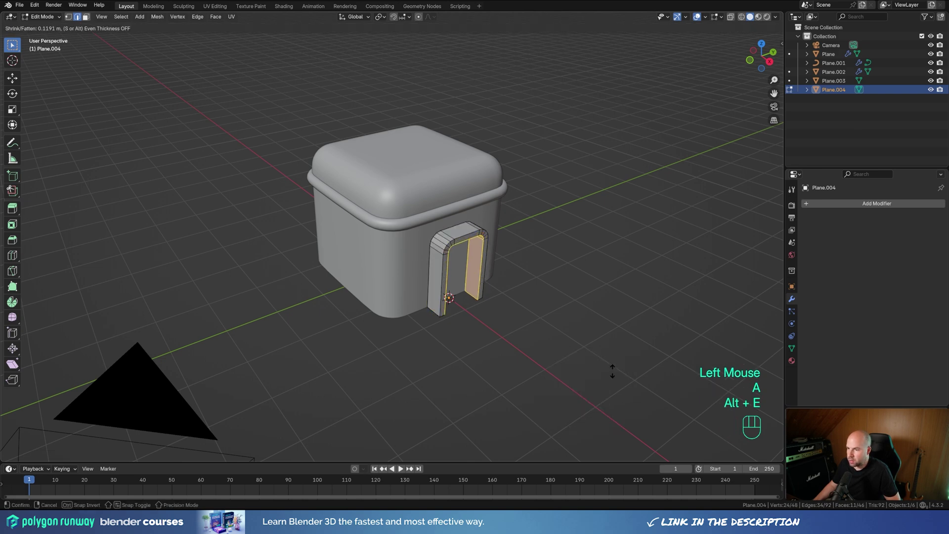
{"action": "key", "text": "s"}
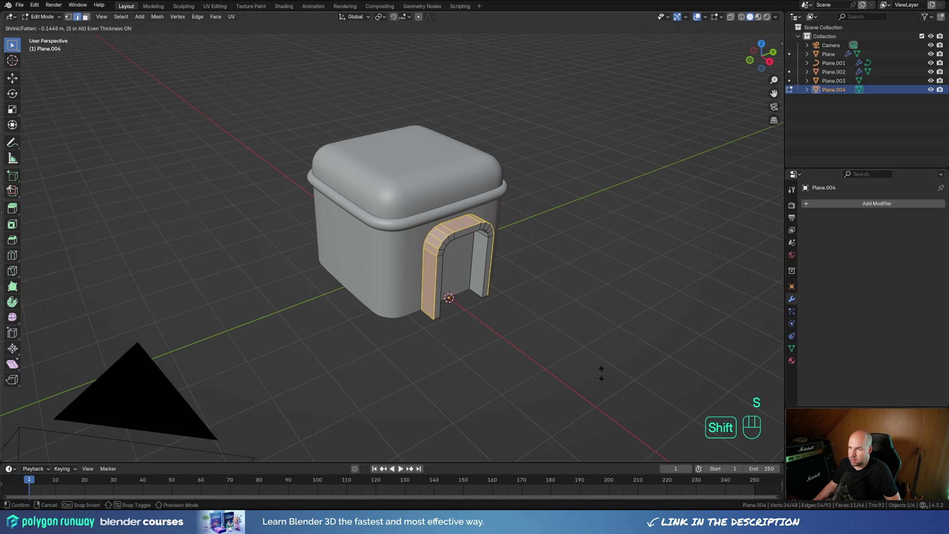
{"action": "key", "text": "s"}
{"action": "key", "text": "s"}
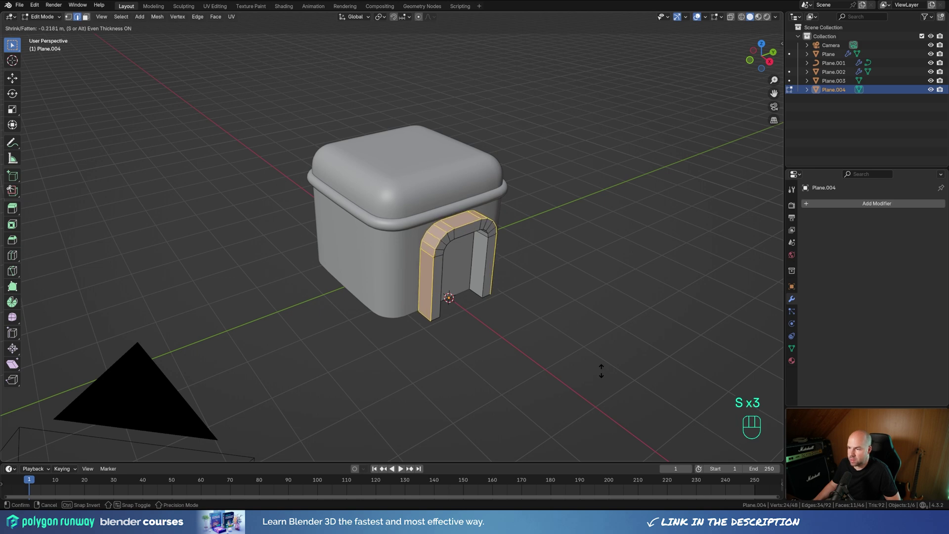
{"action": "left_click", "coordinate": [600, 351], "text": "shift"}
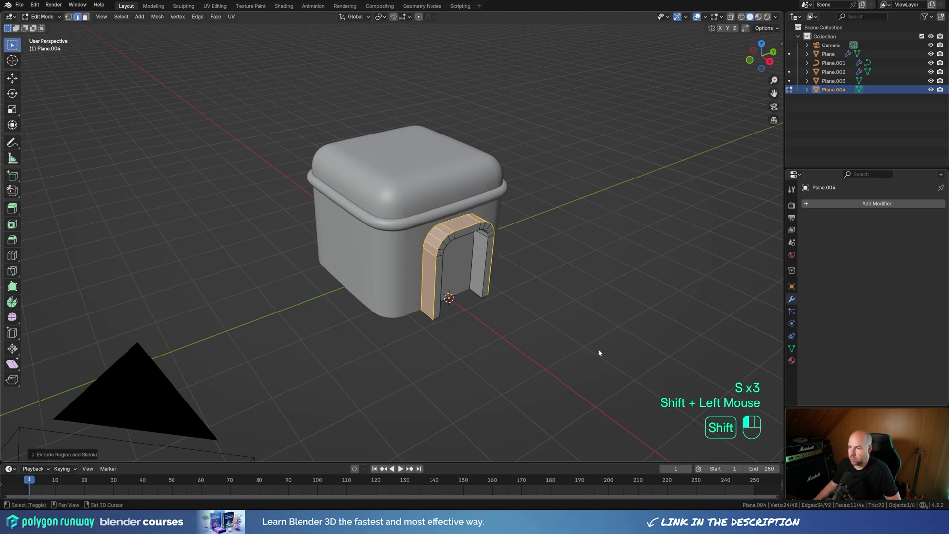
Step: Recalculate all normals of the door frame outward, turn on the face orientation overlay, and return to Object Mode
{"action": "left_click", "coordinate": [706, 18]}
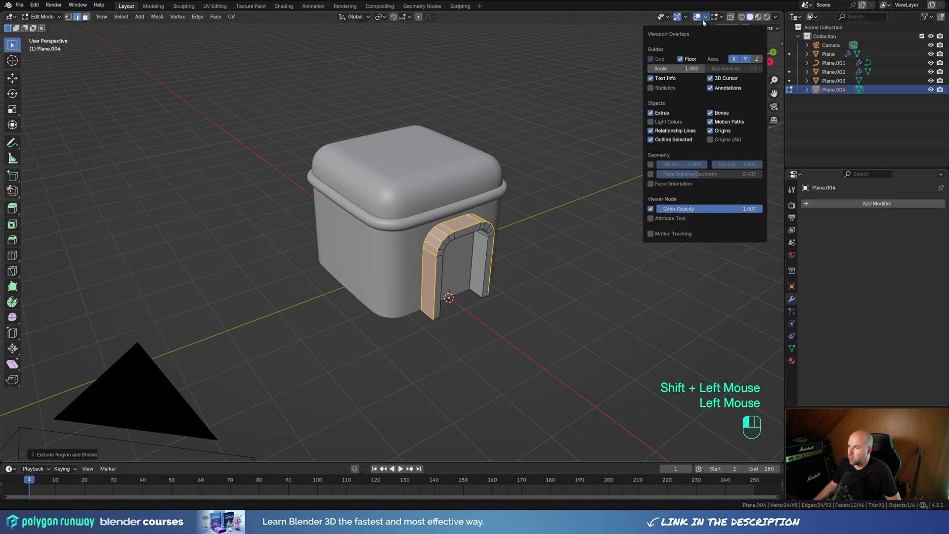
{"action": "left_click", "coordinate": [652, 185]}
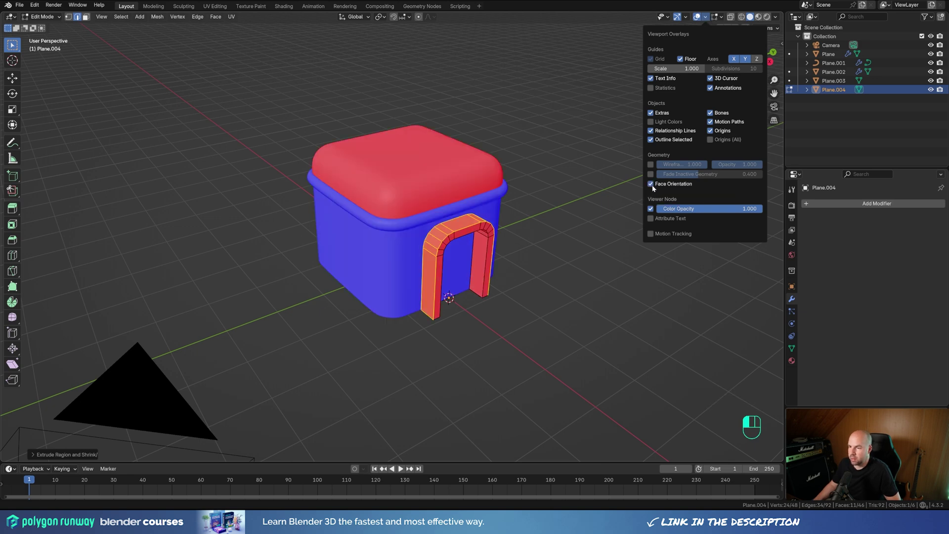
{"action": "left_click", "coordinate": [652, 185]}
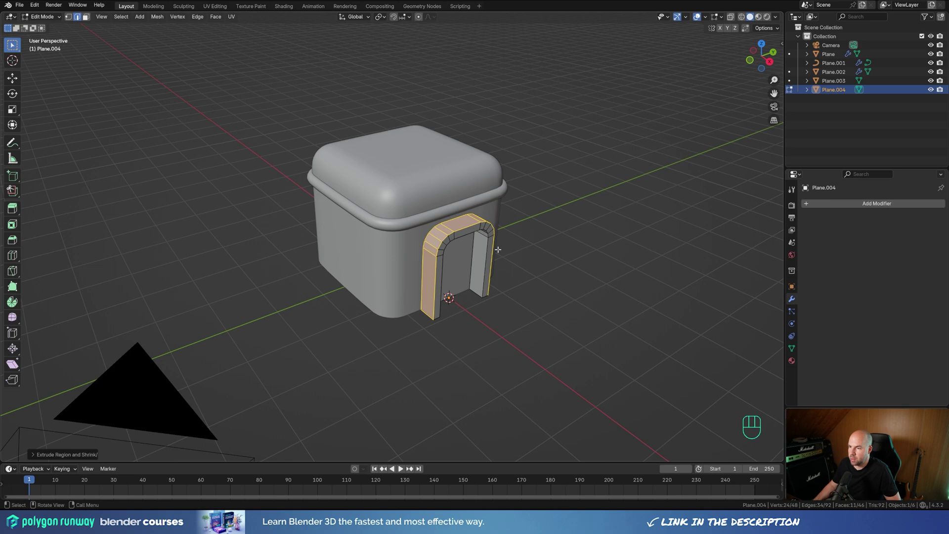
{"action": "key", "text": "a"}
{"action": "key", "text": "shift+n"}
{"action": "left_click", "coordinate": [706, 17]}
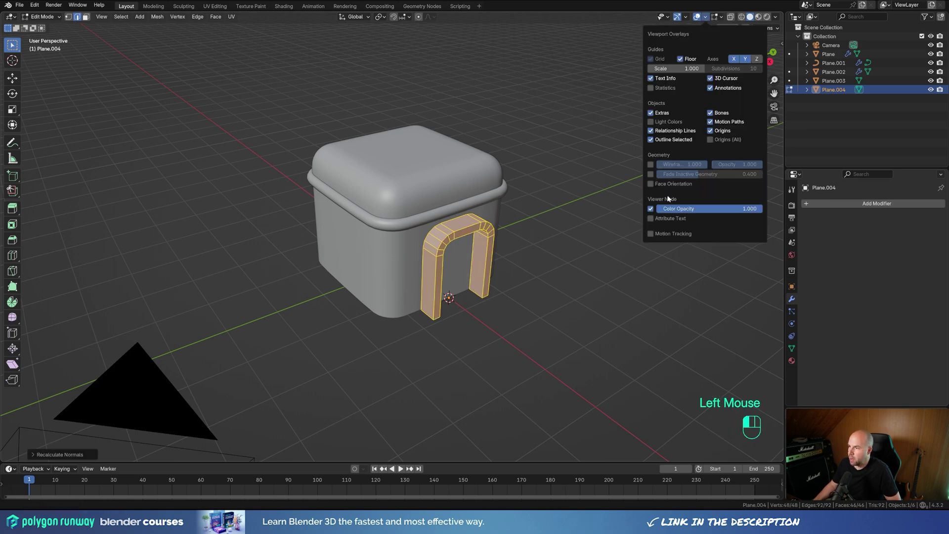
{"action": "left_click", "coordinate": [661, 185]}
{"action": "key", "text": "Tab"}
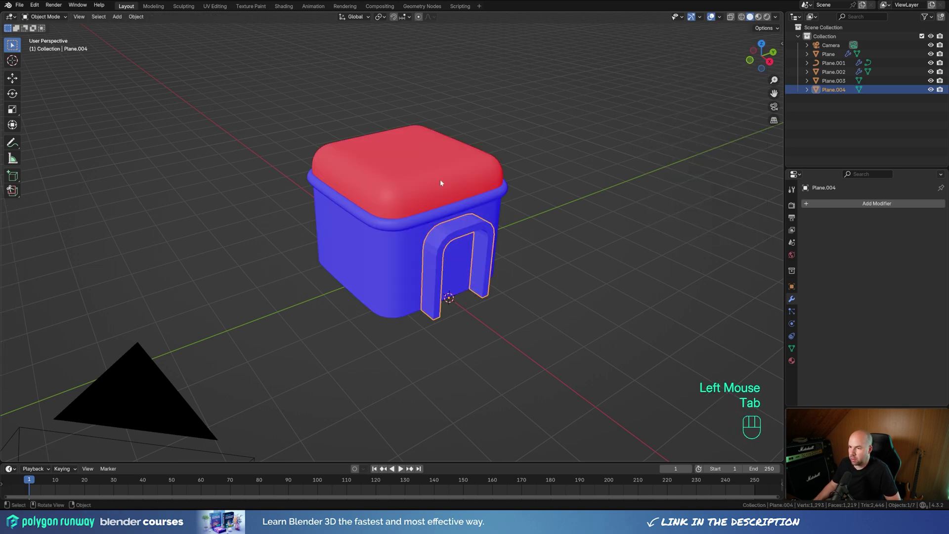
Step: Recalculate the roof mesh's normals outward and turn off the face orientation overlay
{"action": "left_click", "coordinate": [440, 179]}
{"action": "key", "text": "Tab"}
{"action": "key", "text": "a"}
{"action": "key", "text": "shift+n"}
{"action": "key", "text": "Tab"}
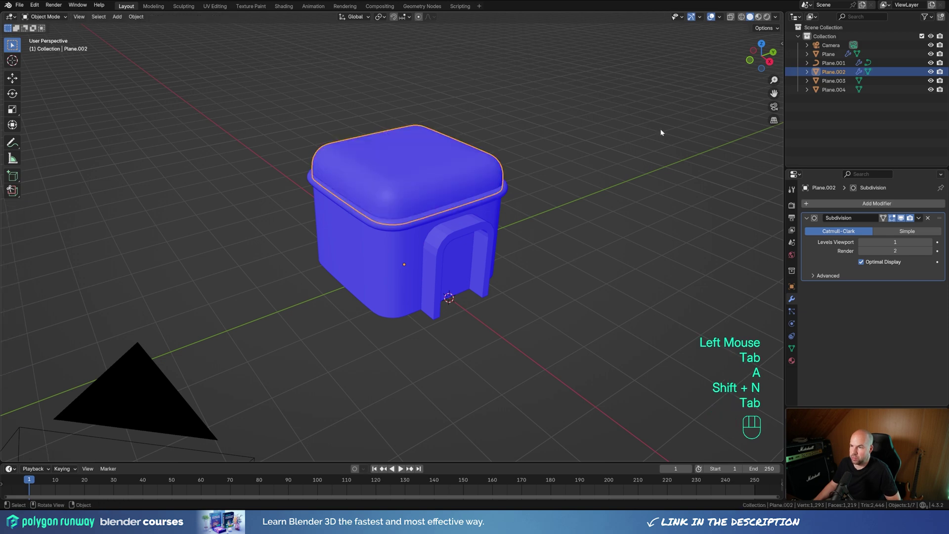
{"action": "left_click", "coordinate": [721, 17]}
{"action": "left_click", "coordinate": [665, 175]}
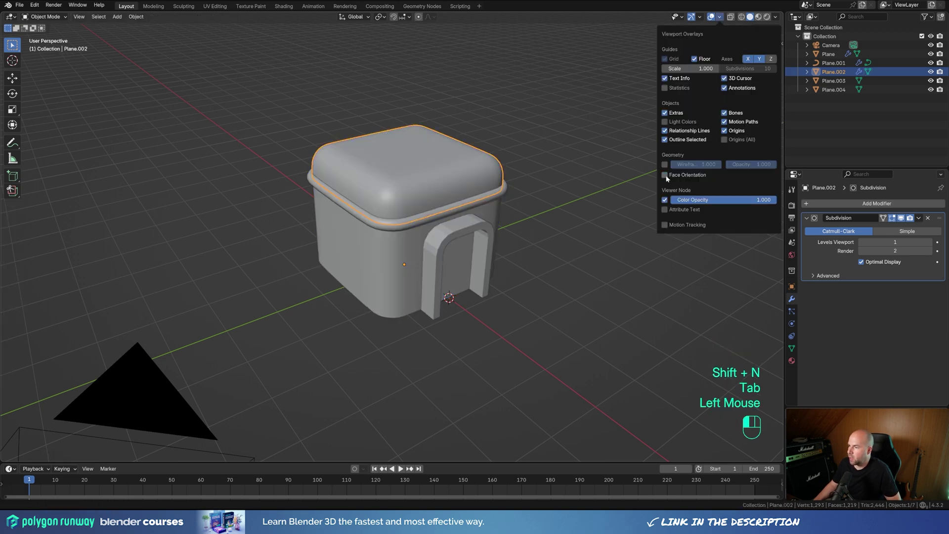
Step: Add a Bevel modifier to the door frame with 2 segments and an amount of 0.031 m
{"action": "left_click", "coordinate": [467, 231]}
{"action": "scroll", "coordinate": [534, 282], "scroll_direction": "up", "scroll_amount": 2}
{"action": "middle_click_drag", "start_coordinate": [577, 318], "coordinate": [719, 228], "text": "shift"}
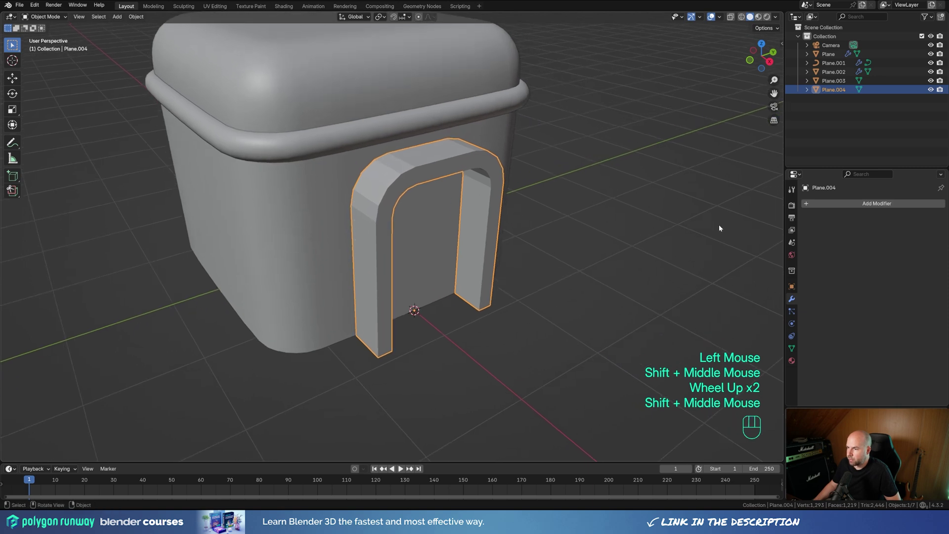
{"action": "left_click", "coordinate": [836, 203]}
{"action": "mouse_move", "coordinate": [836, 205]}
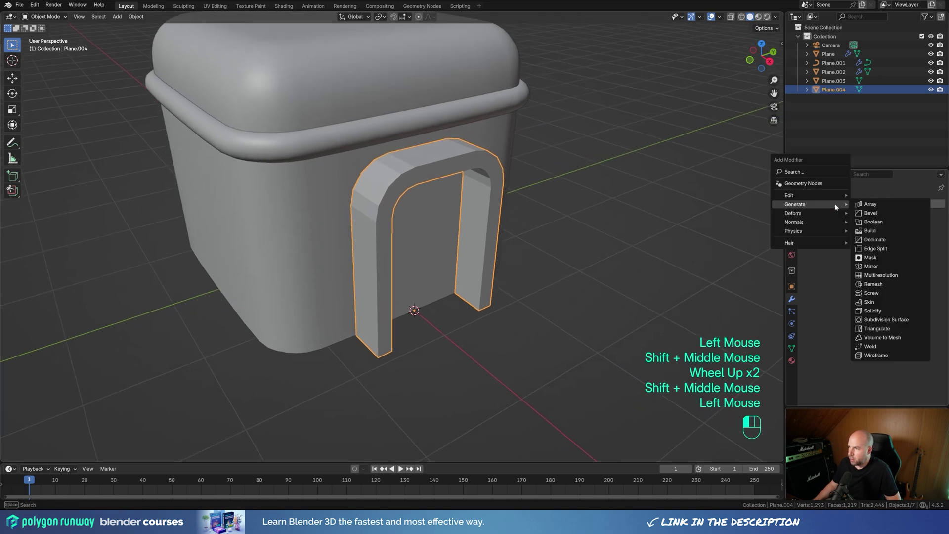
{"action": "left_click", "coordinate": [883, 213]}
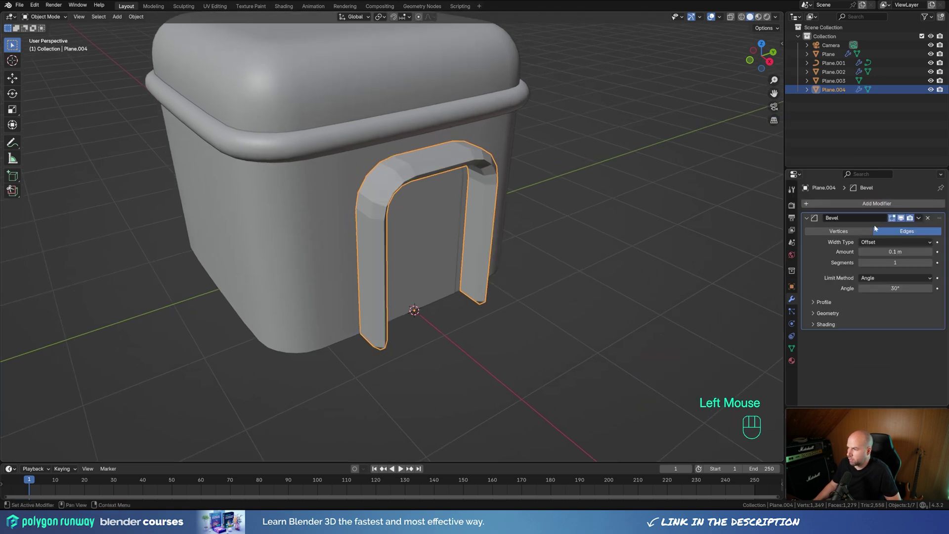
{"action": "left_click", "coordinate": [929, 264]}
{"action": "mouse_move", "coordinate": [900, 252]}
{"action": "left_mouse_down", "text": "shift"}
{"action": "mouse_move", "coordinate": [862, 252]}
{"action": "mouse_move", "coordinate": [900, 252]}
{"action": "left_mouse_up", "text": "shift"}
Step: Add a level 1 Subdivision modifier to the door frame and shade it smooth
{"action": "key", "text": "ctrl+1"}
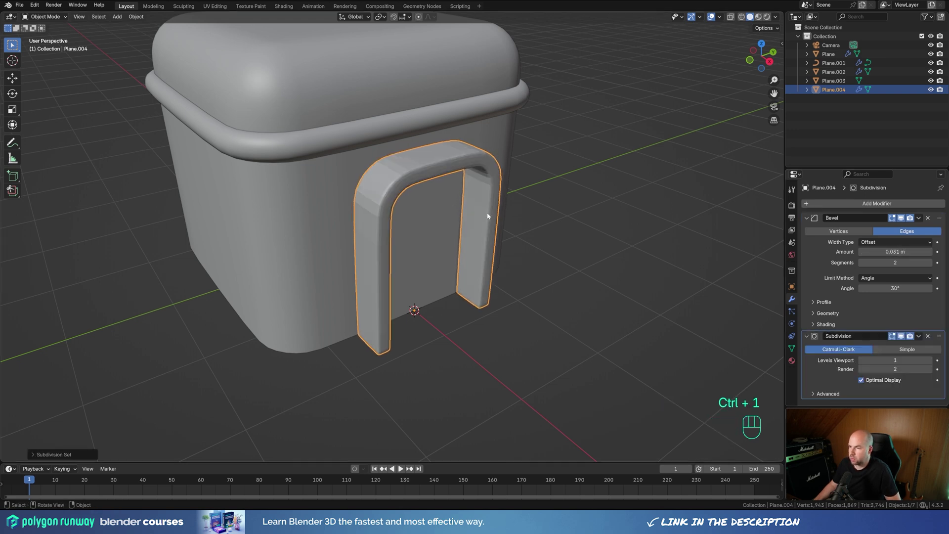
{"action": "right_click", "coordinate": [473, 165]}
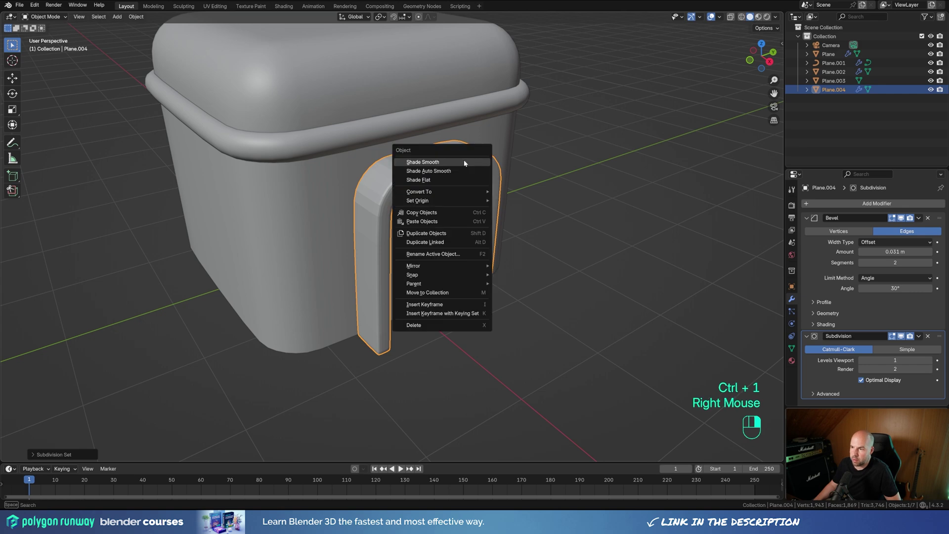
{"action": "left_click", "coordinate": [456, 159]}
{"action": "scroll", "coordinate": [444, 221], "scroll_direction": "down", "scroll_amount": 1}
{"action": "scroll", "coordinate": [444, 221], "scroll_direction": "down", "scroll_amount": 1}
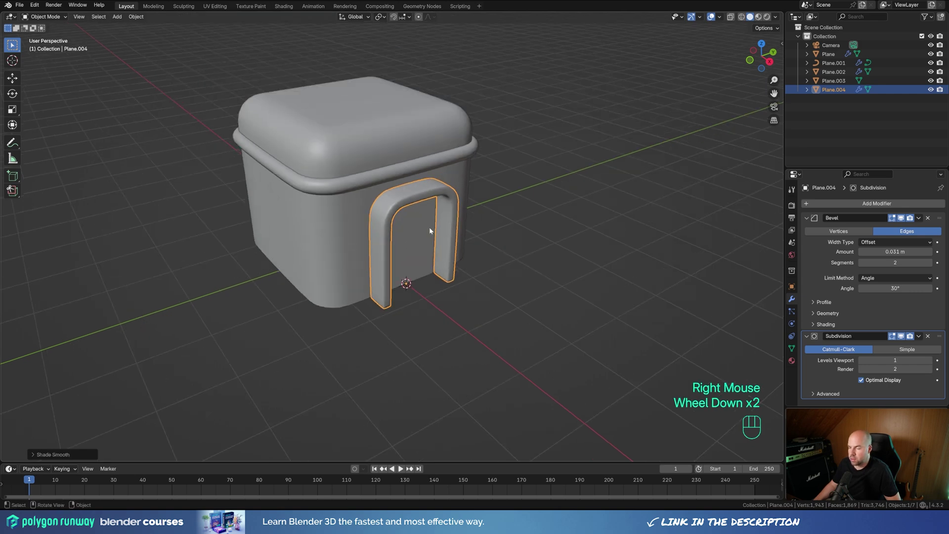
Step: Move the flat door panel about 0.25 m outward along the global X axis, into the door frame
{"action": "left_click", "coordinate": [411, 258]}
{"action": "left_click", "coordinate": [411, 257]}
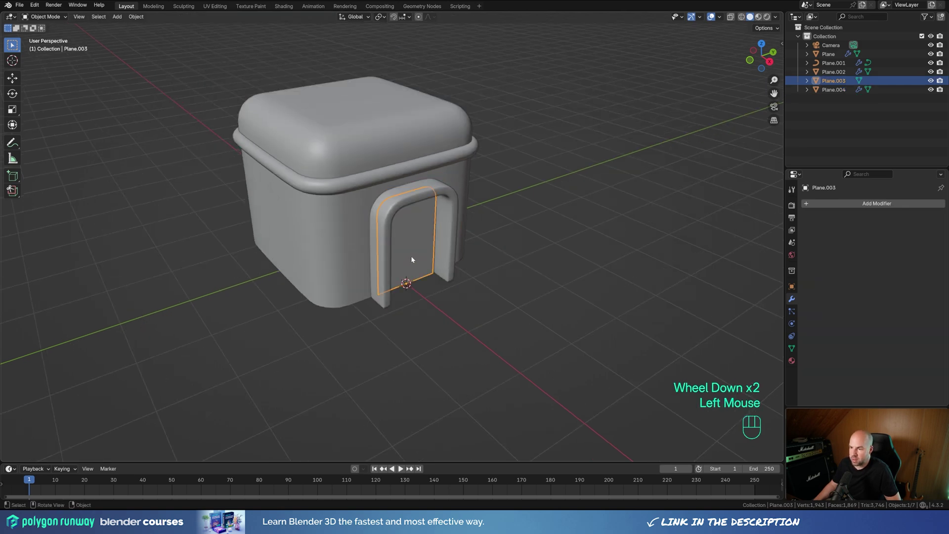
{"action": "middle_click_drag", "start_coordinate": [530, 265], "coordinate": [545, 267]}
{"action": "key", "text": "g"}
{"action": "key", "text": "x"}
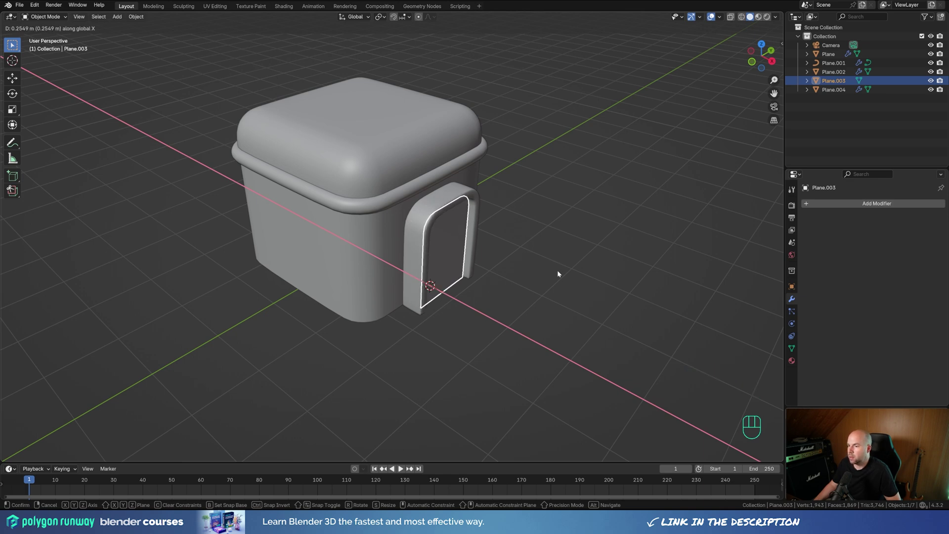
{"action": "left_click", "coordinate": [558, 274]}
Step: Reset the 3D cursor to the world origin and add a plane mesh there
{"action": "scroll", "coordinate": [390, 290], "scroll_direction": "down", "scroll_amount": 2}
{"action": "middle_click_drag", "start_coordinate": [390, 290], "coordinate": [443, 321], "text": "shift"}
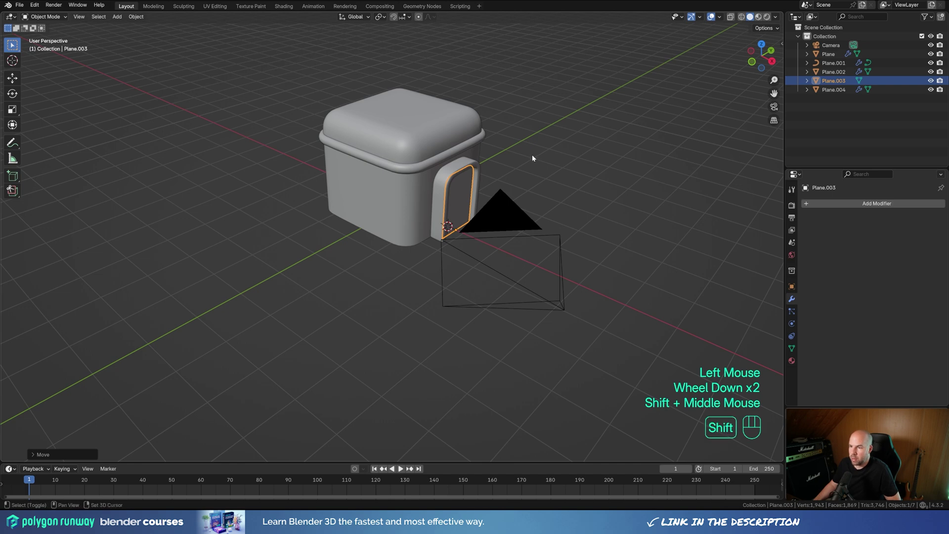
{"action": "key", "text": "shift+s"}
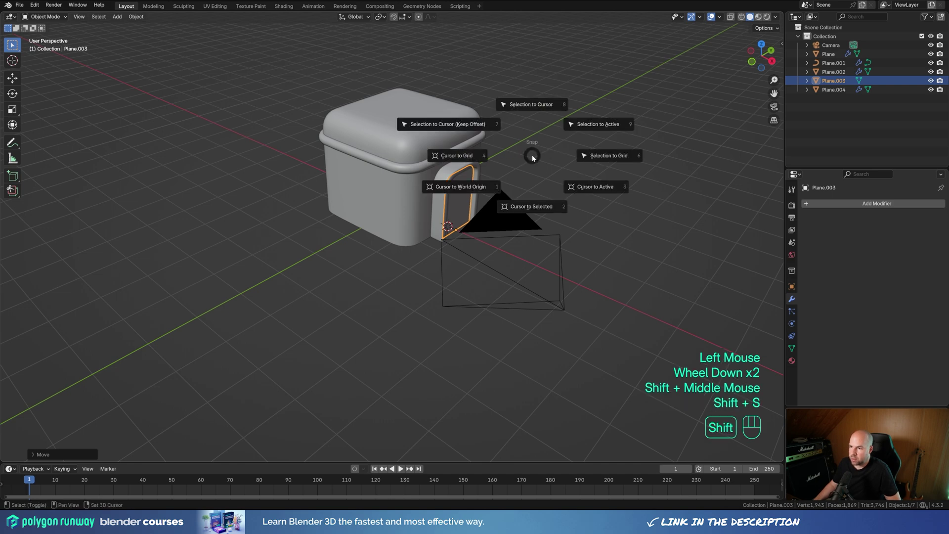
{"action": "left_click", "coordinate": [467, 202]}
{"action": "middle_click_drag", "start_coordinate": [467, 202], "coordinate": [474, 248]}
{"action": "scroll", "coordinate": [474, 248], "scroll_direction": "down", "scroll_amount": 2}
{"action": "key", "text": "shift+a"}
{"action": "mouse_move", "coordinate": [474, 251]}
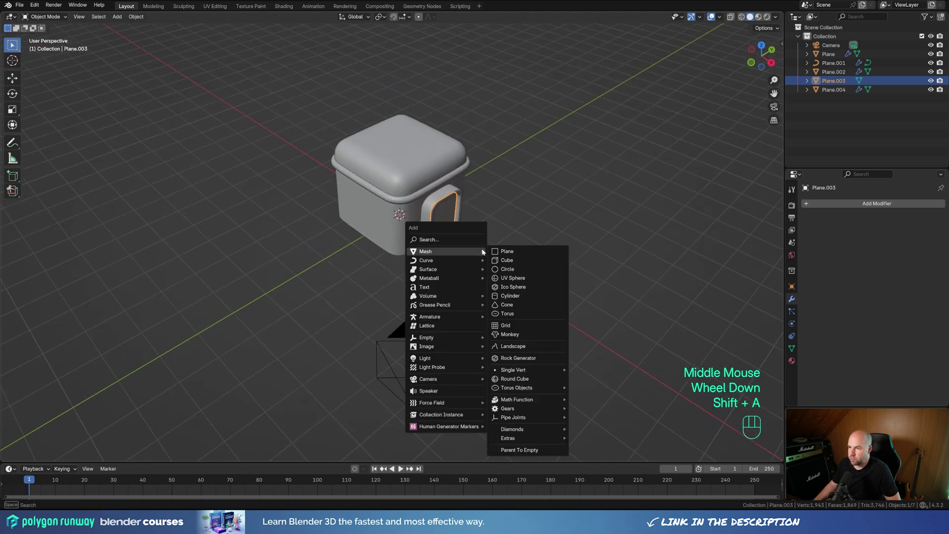
{"action": "left_click", "coordinate": [508, 252]}
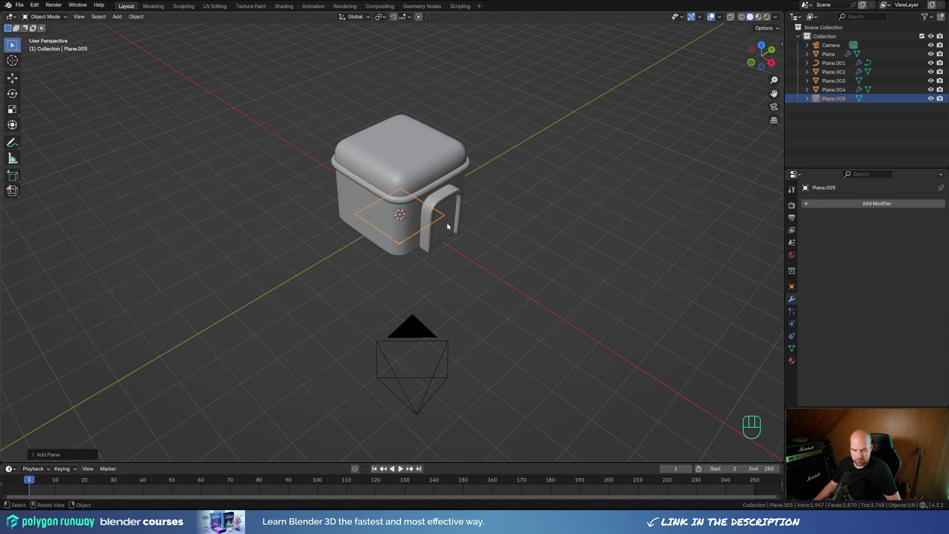
Step: In Edit Mode, scale the plane to about 2.4 and extend its negative-Y edge about 1.8 m along the Y axis
{"action": "key", "text": "Tab"}
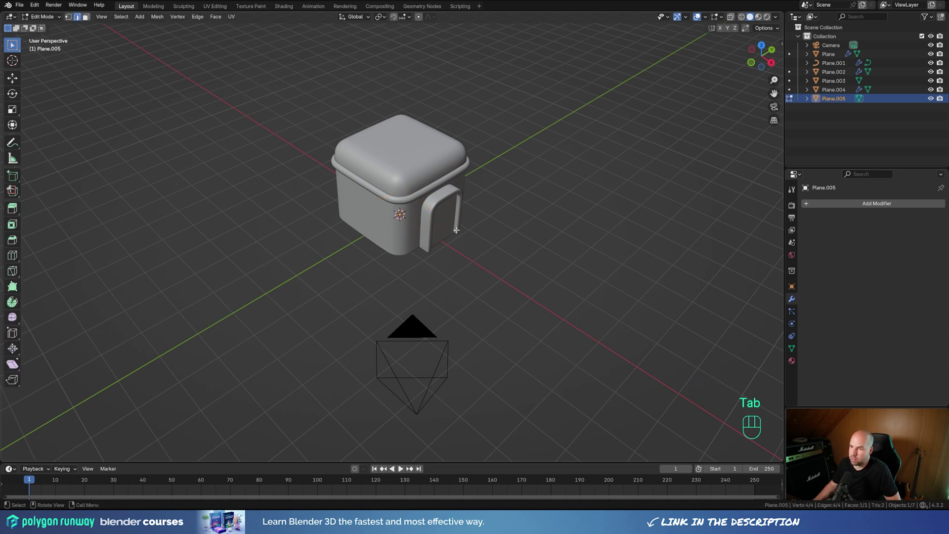
{"action": "key", "text": "s"}
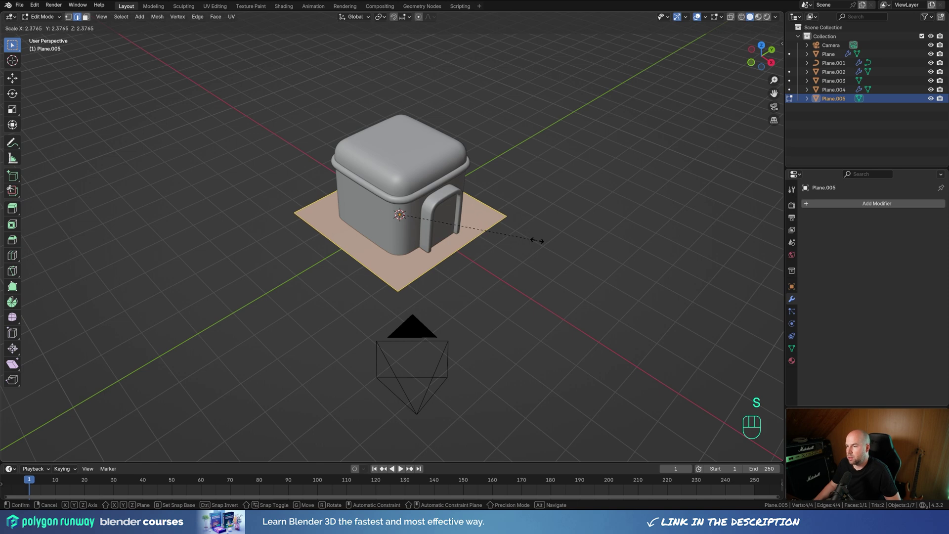
{"action": "left_click", "coordinate": [541, 240]}
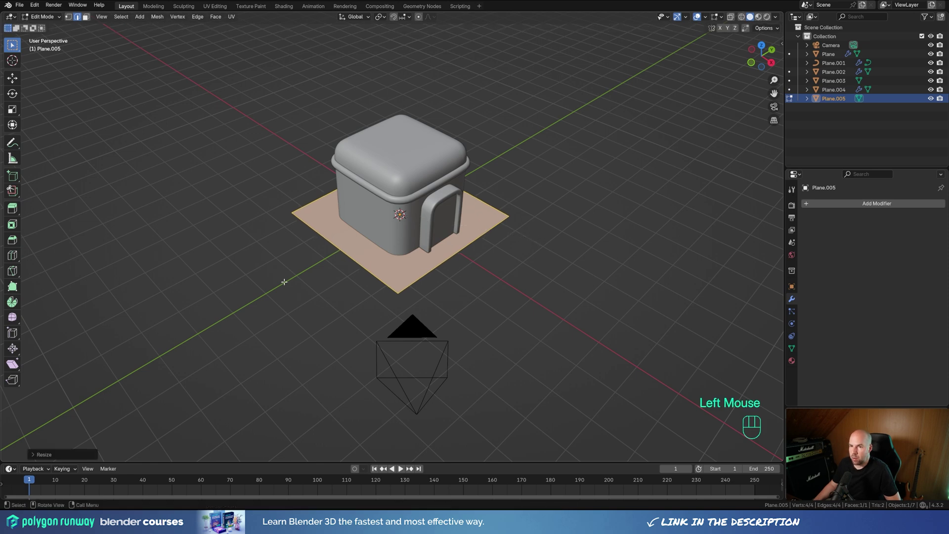
{"action": "left_click", "coordinate": [379, 280]}
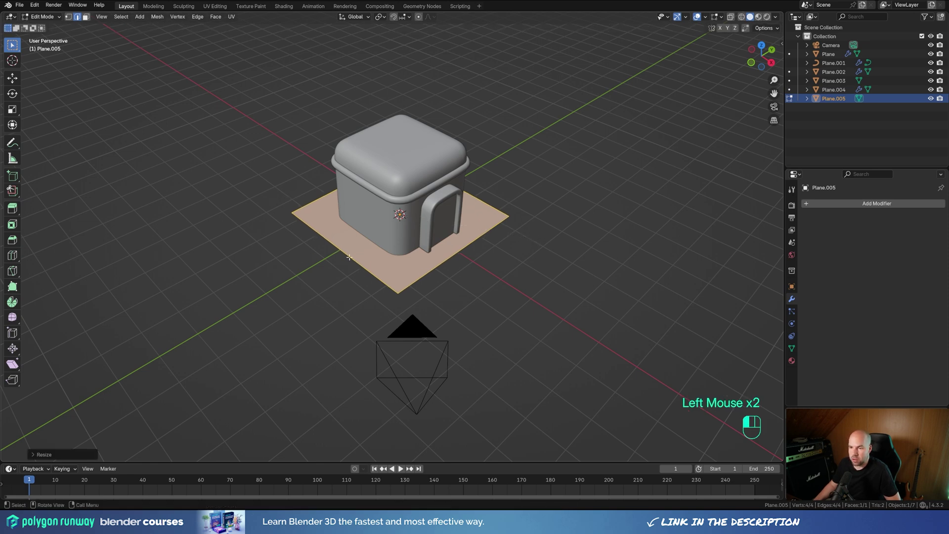
{"action": "key", "text": "g"}
{"action": "key", "text": "y"}
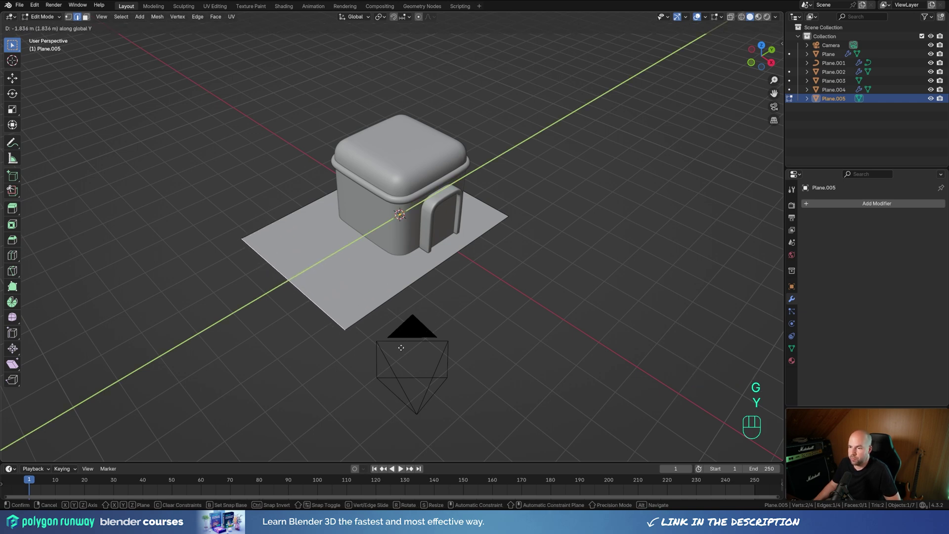
{"action": "left_click", "coordinate": [400, 347]}
Step: Round all four corners of the ground plane with a vertex bevel of about 0.43 m and 4 segments
{"action": "key", "text": "1"}
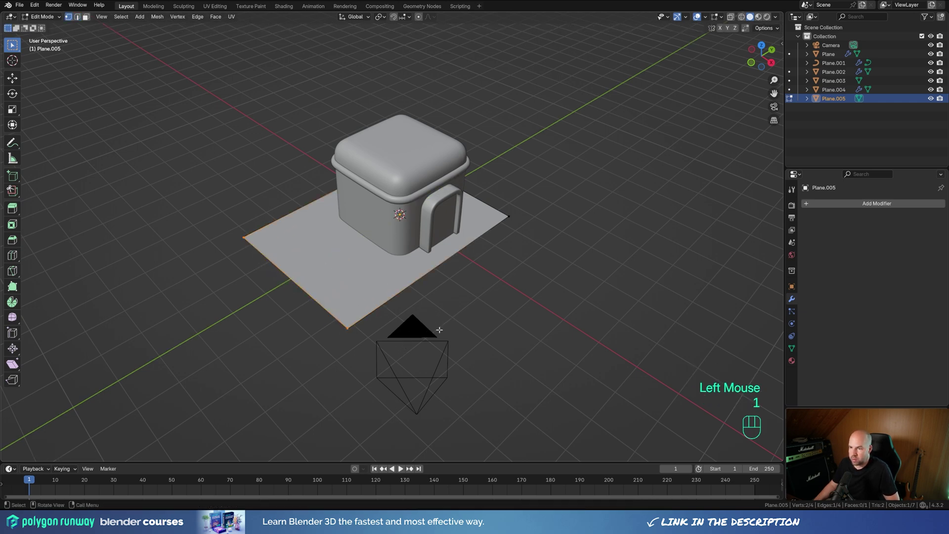
{"action": "key", "text": "a"}
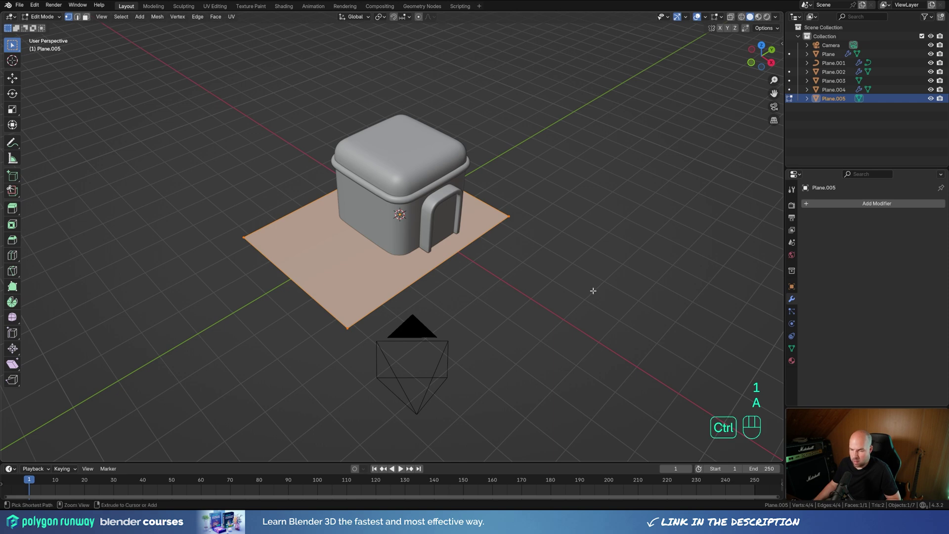
{"action": "key", "text": "shift+ctrl+b"}
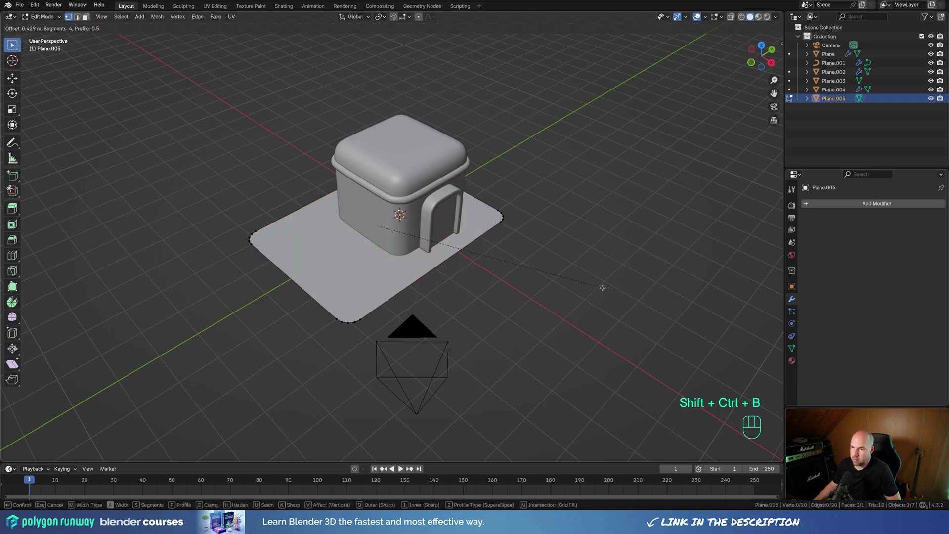
{"action": "left_click", "coordinate": [602, 287]}
Step: Select the whole ground plane and extrude it about 0.25 m downward into a slab
{"action": "middle_click_drag", "start_coordinate": [494, 272], "coordinate": [545, 259]}
{"action": "key", "text": "a"}
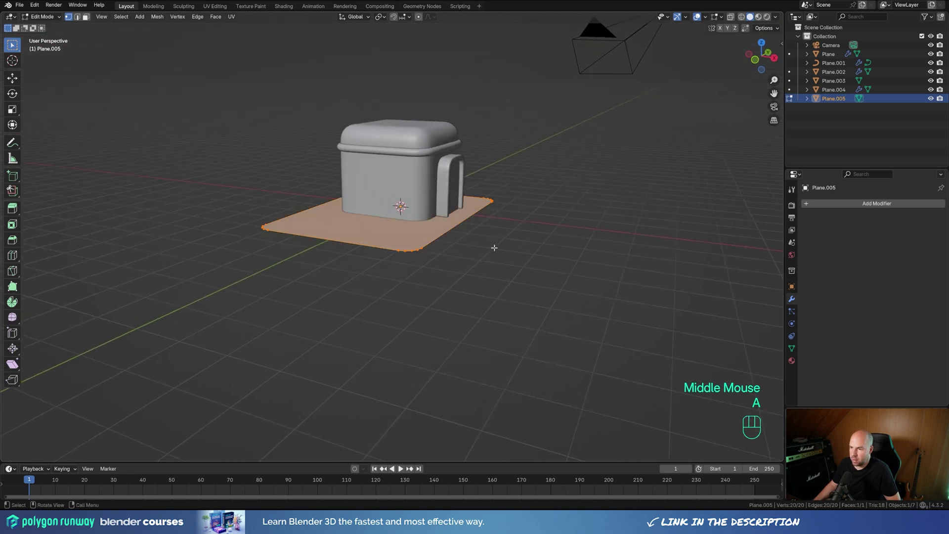
{"action": "key", "text": "e"}
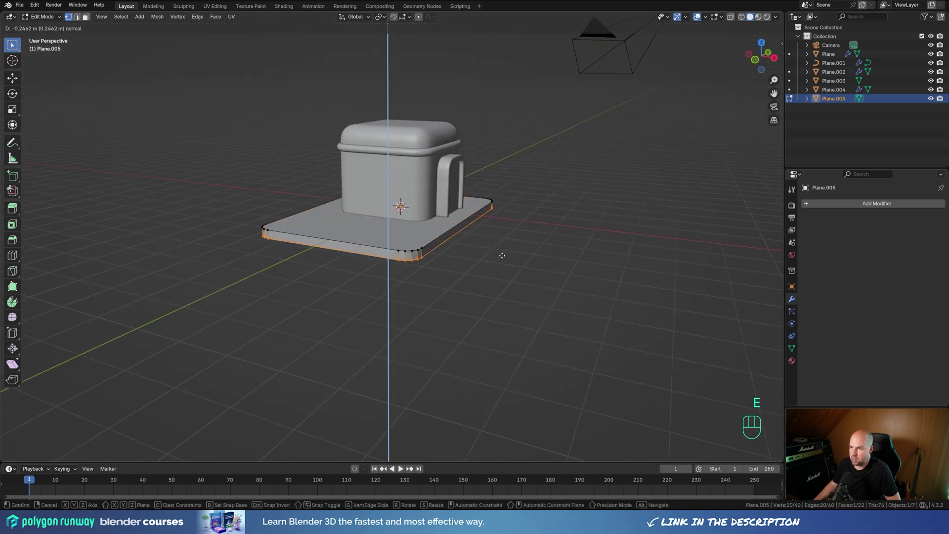
{"action": "left_click", "coordinate": [475, 277]}
{"action": "middle_click_drag", "start_coordinate": [474, 278], "coordinate": [476, 259]}
Step: Try deleting the ground slab's bottom face and undo the deletion
{"action": "key", "text": "x"}
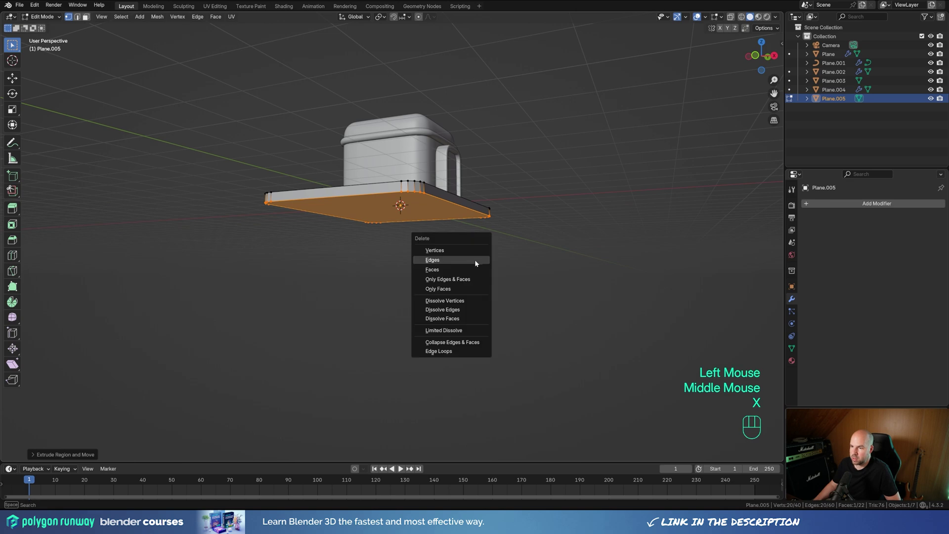
{"action": "left_click", "coordinate": [462, 269]}
{"action": "middle_click_drag", "start_coordinate": [595, 243], "coordinate": [455, 280]}
{"action": "key", "text": "ctrl+z"}
{"action": "key", "text": "ctrl+z"}
Step: In Object Mode, add a Bevel modifier to the ground slab with 3 segments and an amount of 0.093 m
{"action": "scroll", "coordinate": [456, 280], "scroll_direction": "up", "scroll_amount": 2}
{"action": "key", "text": "Tab"}
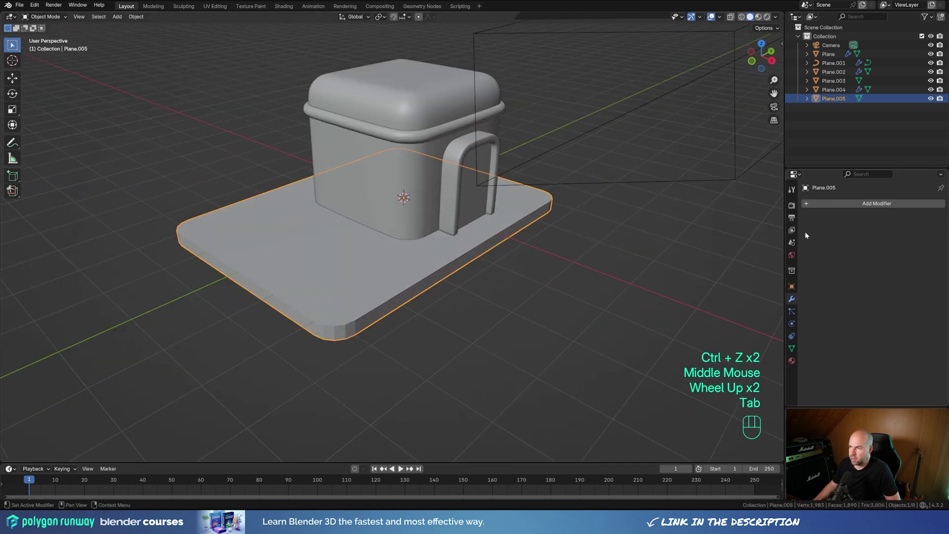
{"action": "left_click", "coordinate": [816, 203]}
{"action": "mouse_move", "coordinate": [816, 206]}
{"action": "left_click", "coordinate": [862, 215]}
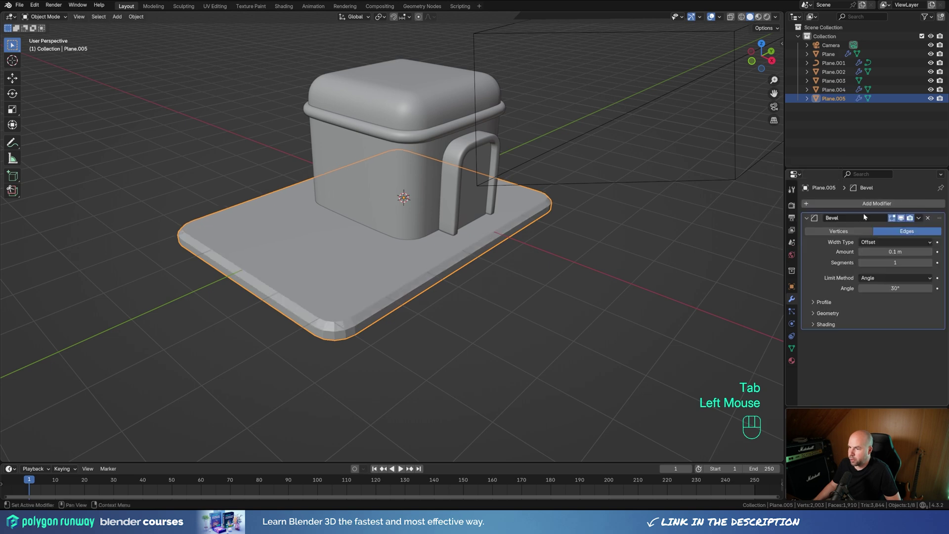
{"action": "left_click", "coordinate": [930, 263]}
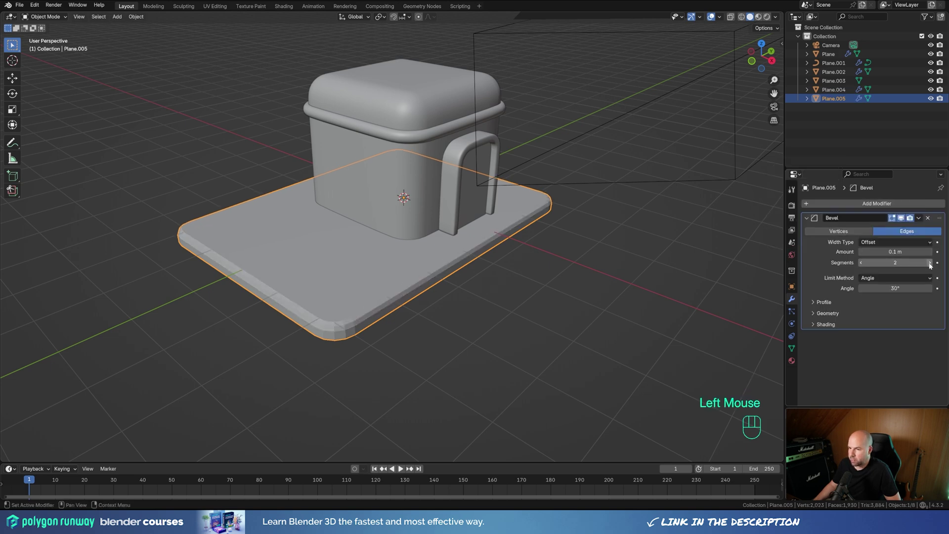
{"action": "left_click", "coordinate": [929, 263]}
{"action": "left_click_drag", "start_coordinate": [902, 252], "coordinate": [898, 252], "text": "shift"}
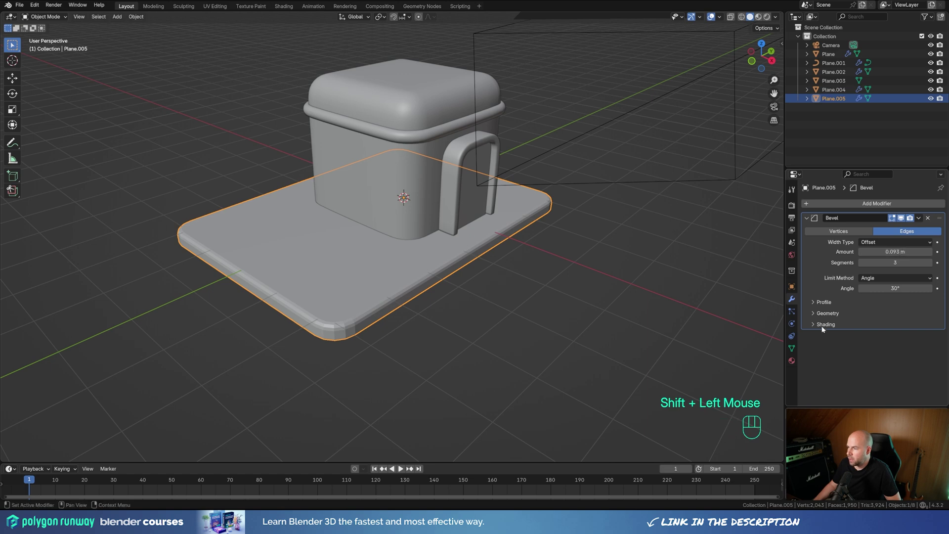
Step: Enable Harden Normals in the slab's Bevel modifier and shade the slab smooth
{"action": "left_click", "coordinate": [821, 324]}
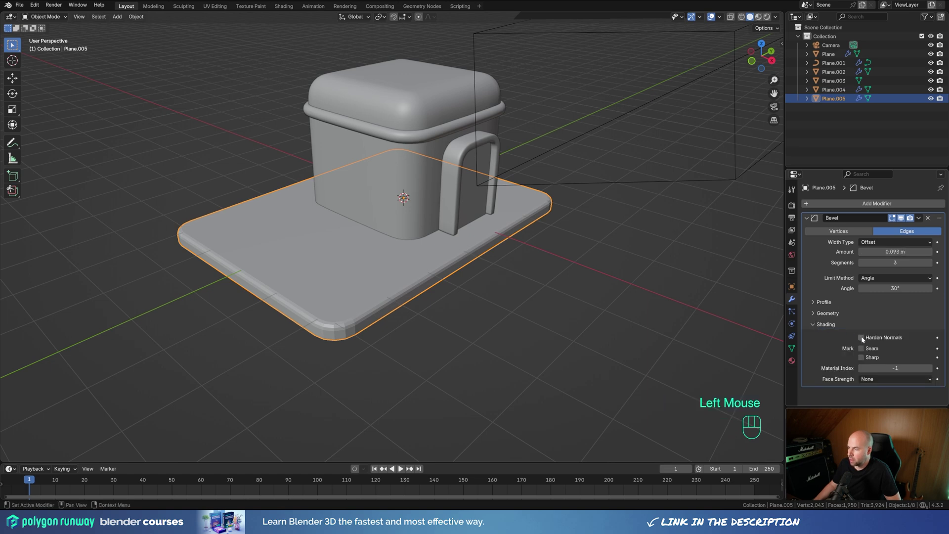
{"action": "left_click", "coordinate": [861, 338]}
{"action": "right_click", "coordinate": [345, 295]}
{"action": "left_click", "coordinate": [339, 295]}
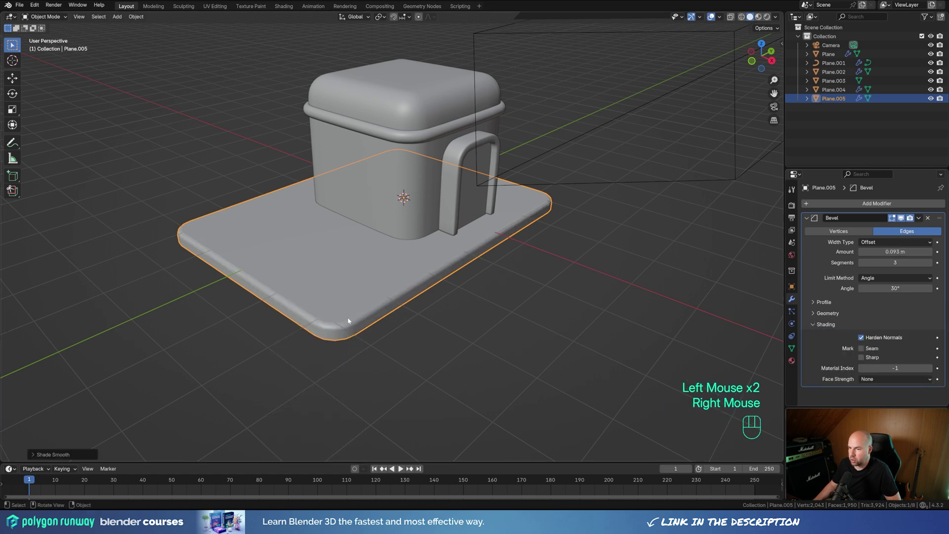
{"action": "scroll", "coordinate": [470, 246], "scroll_direction": "down", "scroll_amount": 3}
{"action": "scroll", "coordinate": [442, 265], "scroll_direction": "up", "scroll_amount": 2}
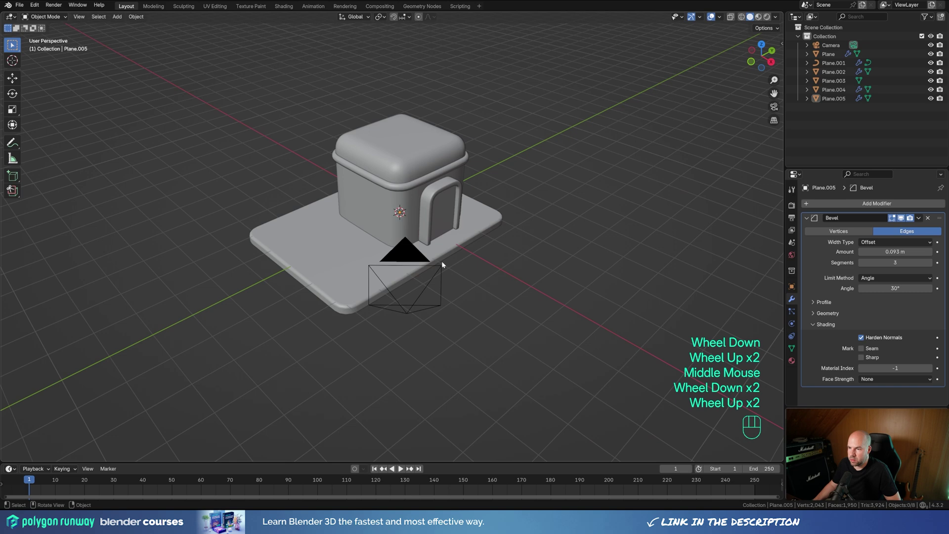
{"action": "scroll", "coordinate": [442, 266], "scroll_direction": "up", "scroll_amount": 1}
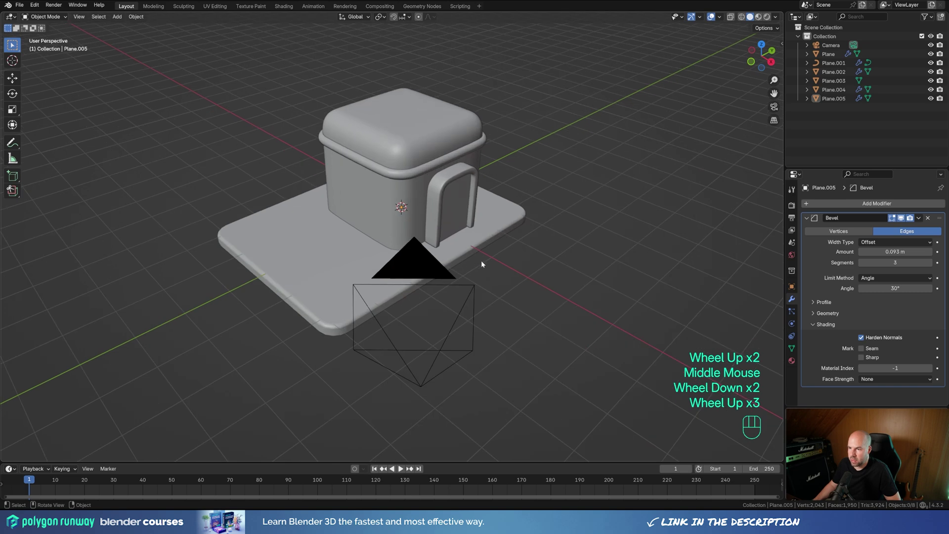
{"action": "middle_click_drag", "start_coordinate": [482, 260], "coordinate": [476, 280]}
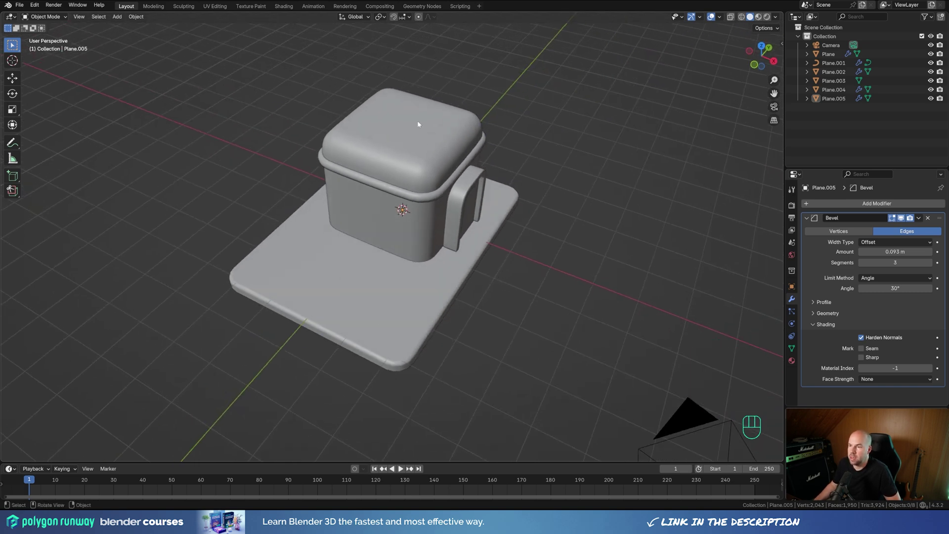
Step: Select the roof's large flat top face in Edit Mode and snap the 3D cursor to it
{"action": "left_click", "coordinate": [443, 134]}
{"action": "key", "text": "Tab"}
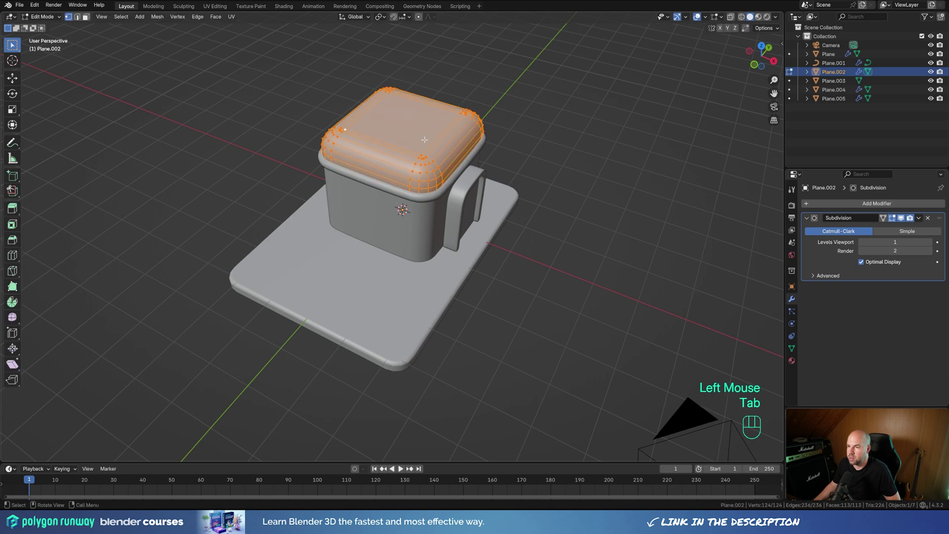
{"action": "key", "text": "3"}
{"action": "left_click", "coordinate": [416, 130]}
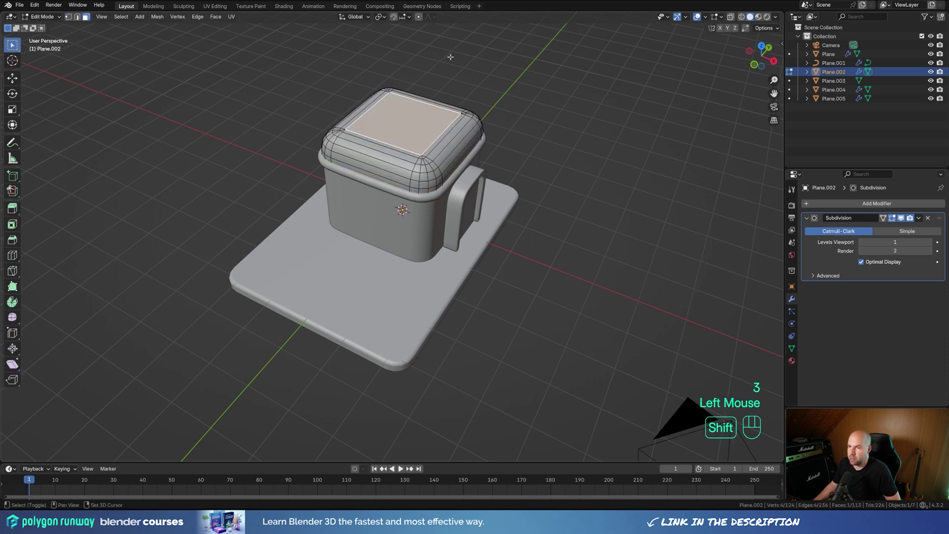
{"action": "key", "text": "shift+s"}
{"action": "left_click", "coordinate": [438, 138]}
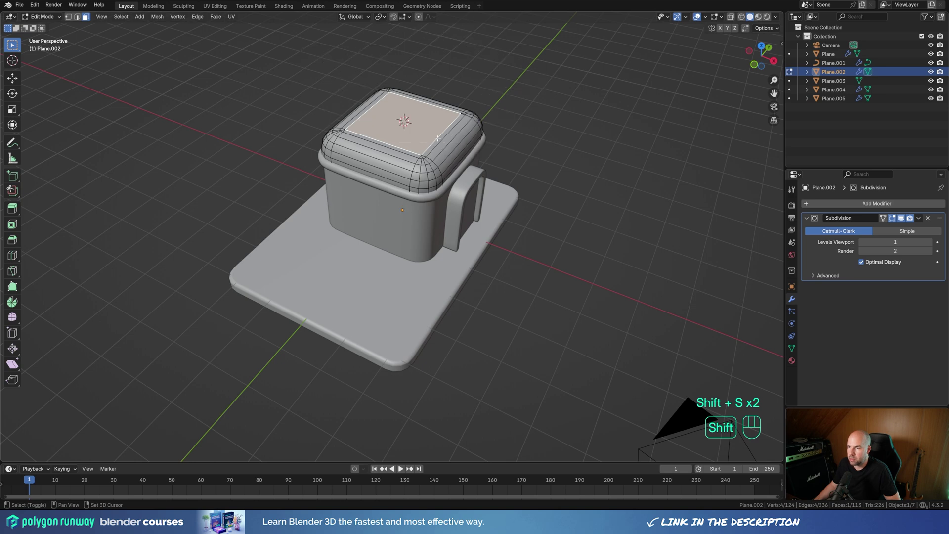
Step: Return to Object Mode and add a plane mesh at the 3D cursor on top of the roof
{"action": "middle_click_drag", "start_coordinate": [503, 153], "coordinate": [476, 199]}
{"action": "key", "text": "Tab"}
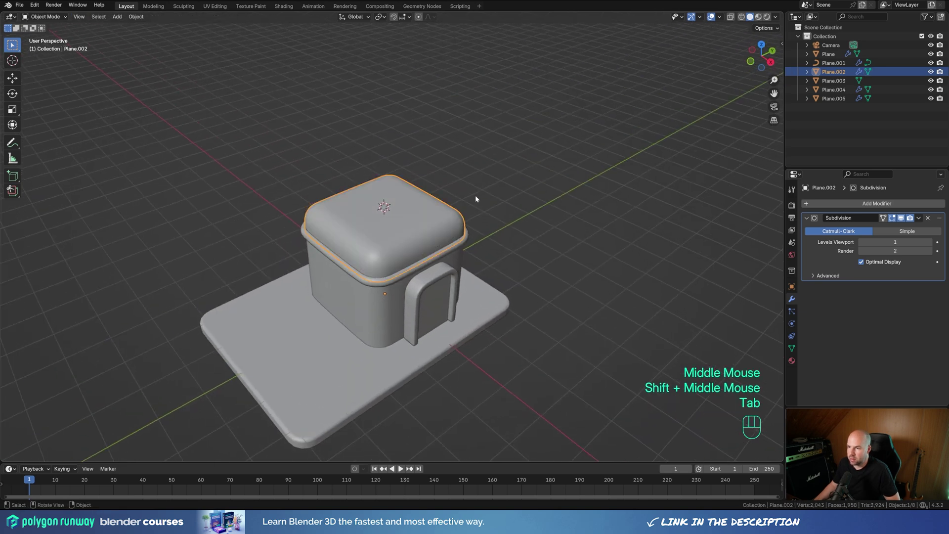
{"action": "key", "text": "shift+a"}
{"action": "left_click", "coordinate": [527, 198]}
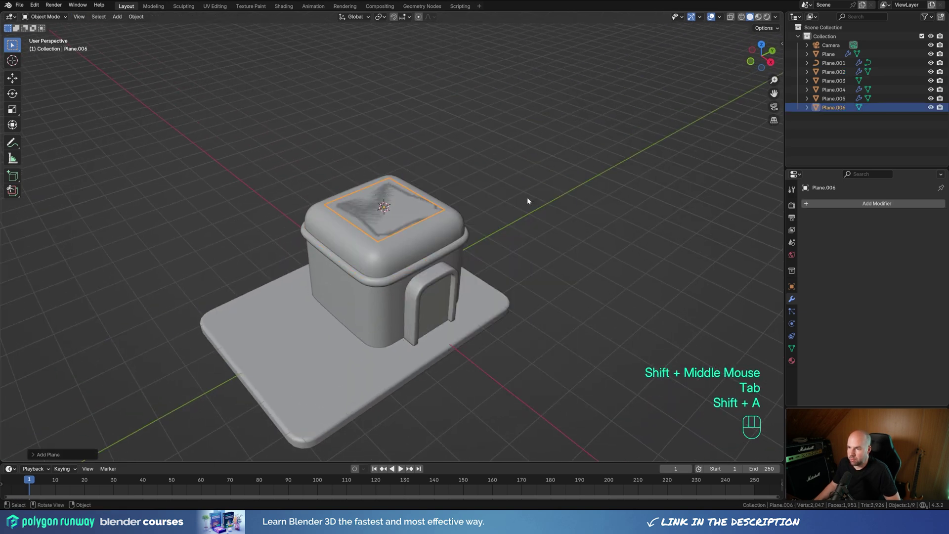
Step: In Edit Mode, scale the rooftop plane down uniformly and narrow it further along the global Y axis
{"action": "key", "text": "Tab"}
{"action": "key", "text": "s"}
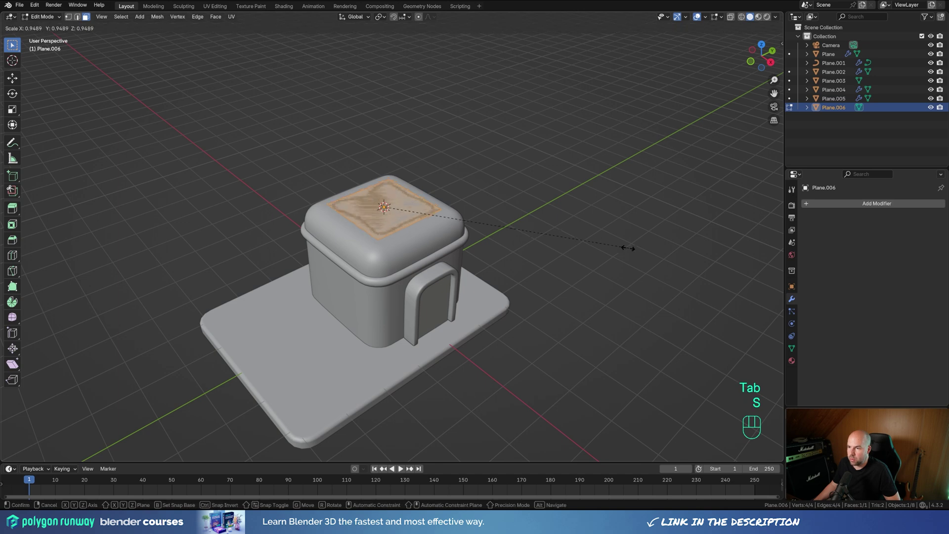
{"action": "left_click", "coordinate": [566, 214]}
{"action": "middle_click_drag", "start_coordinate": [566, 215], "coordinate": [558, 231]}
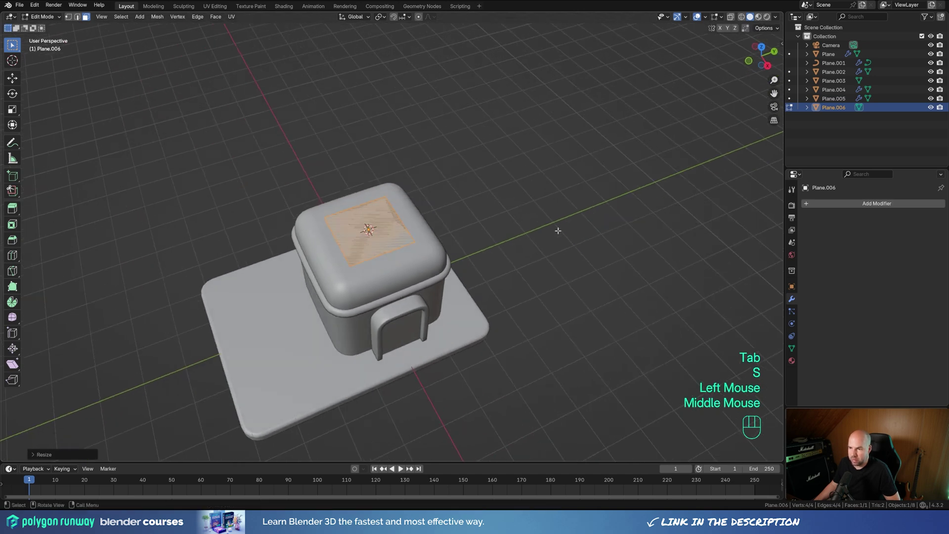
{"action": "key", "text": "s"}
{"action": "key", "text": "y"}
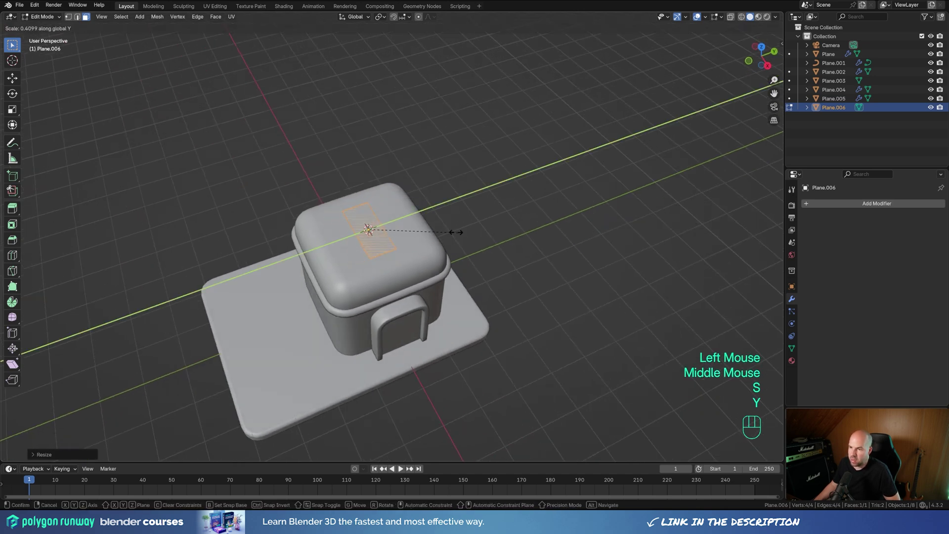
{"action": "left_click", "coordinate": [509, 231]}
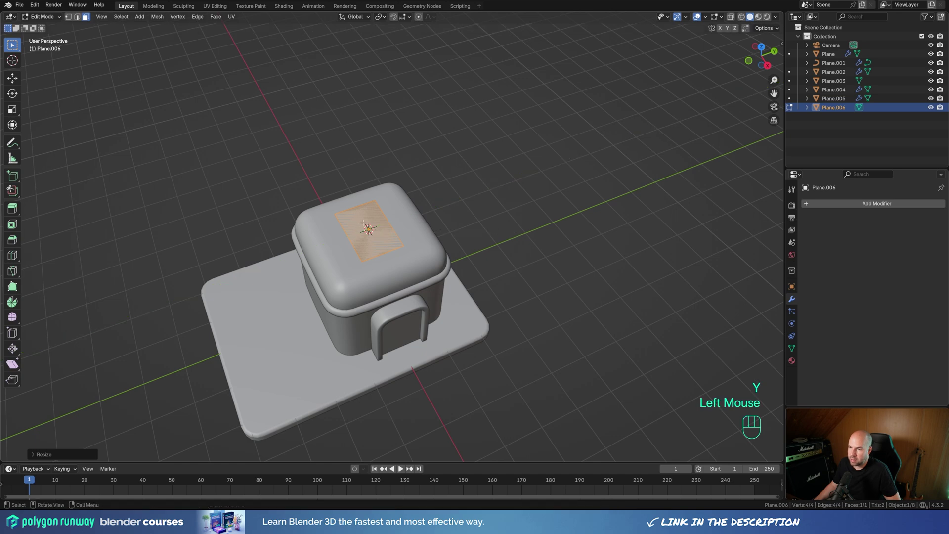
Step: Split the rooftop plane into three equal strips with two evenly spaced loop cuts running along its length
{"action": "key", "text": "ctrl+r"}
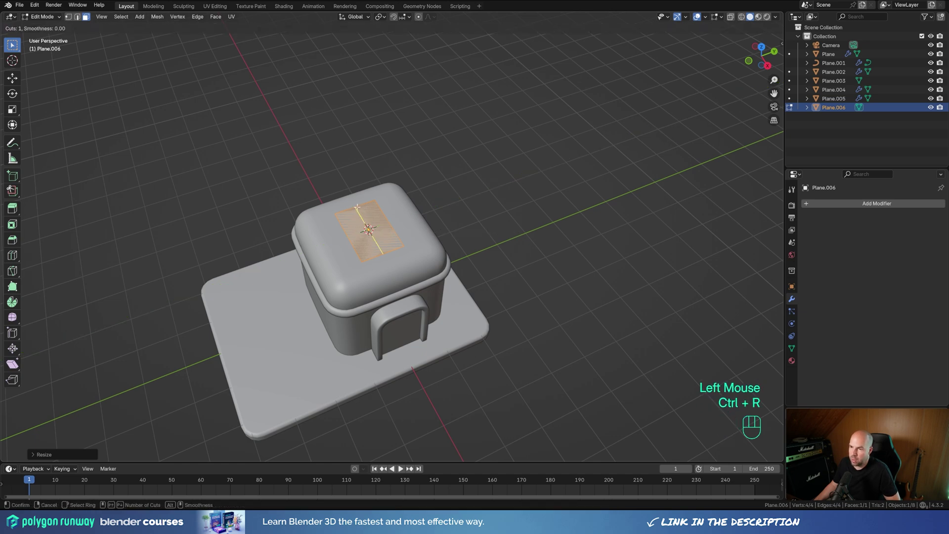
{"action": "scroll", "coordinate": [361, 212], "scroll_direction": "up", "scroll_amount": 1}
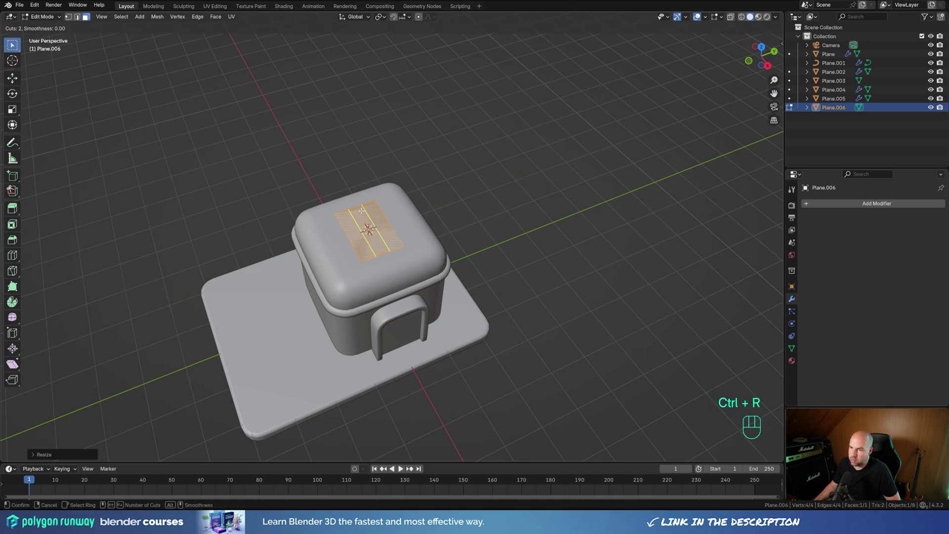
{"action": "left_click", "coordinate": [361, 211]}
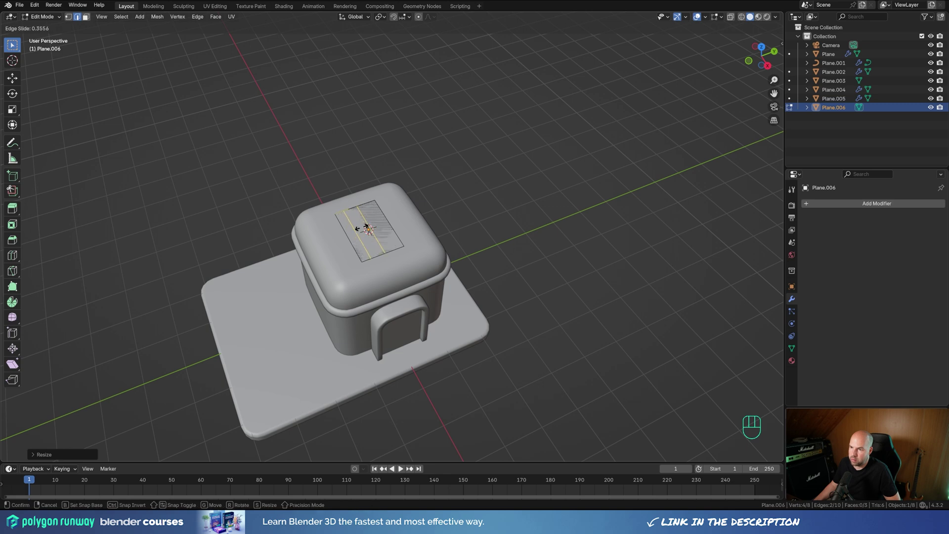
{"action": "right_click", "coordinate": [393, 227]}
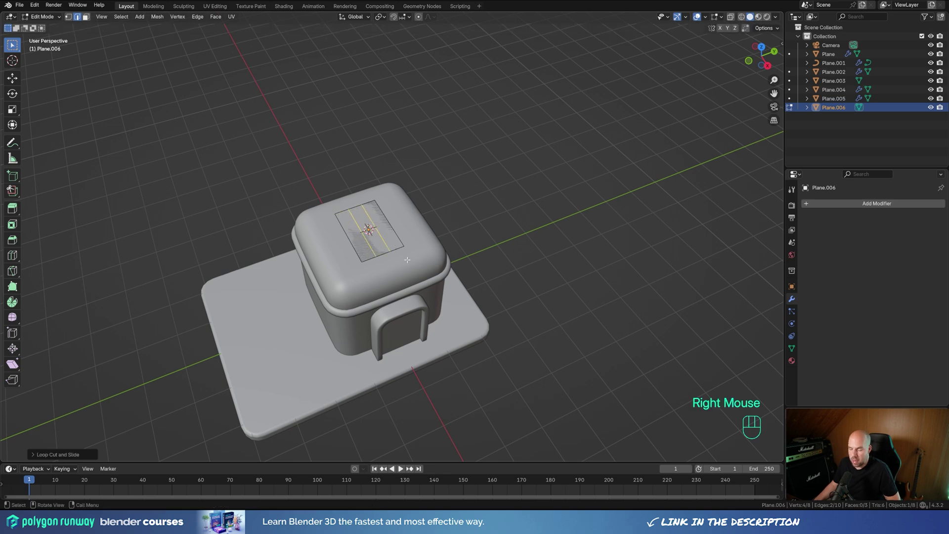
{"action": "key", "text": "ctrl+z"}
{"action": "key", "text": "ctrl+z"}
{"action": "key", "text": "ctrl+shift+z"}
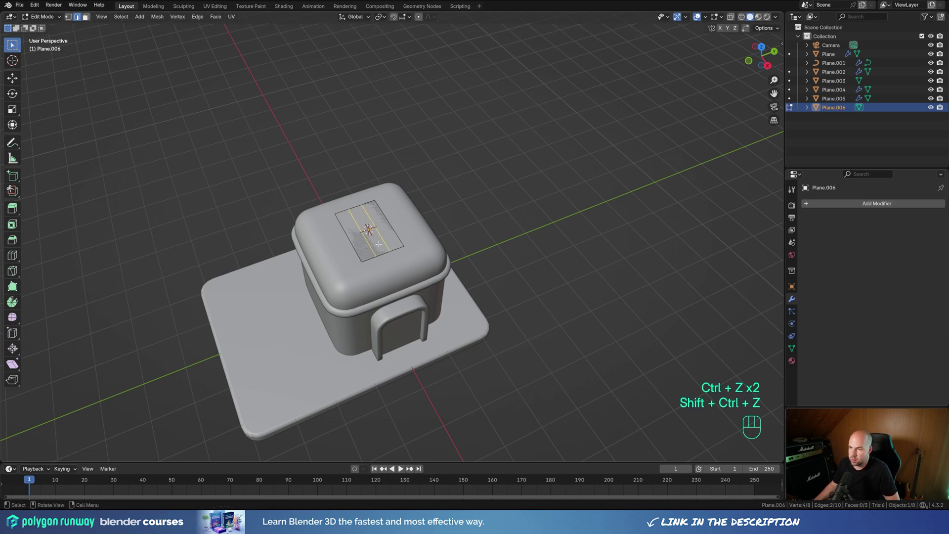
Step: Separate the middle strip of the rooftop plane into its own object
{"action": "key", "text": "3"}
{"action": "left_click", "coordinate": [378, 241]}
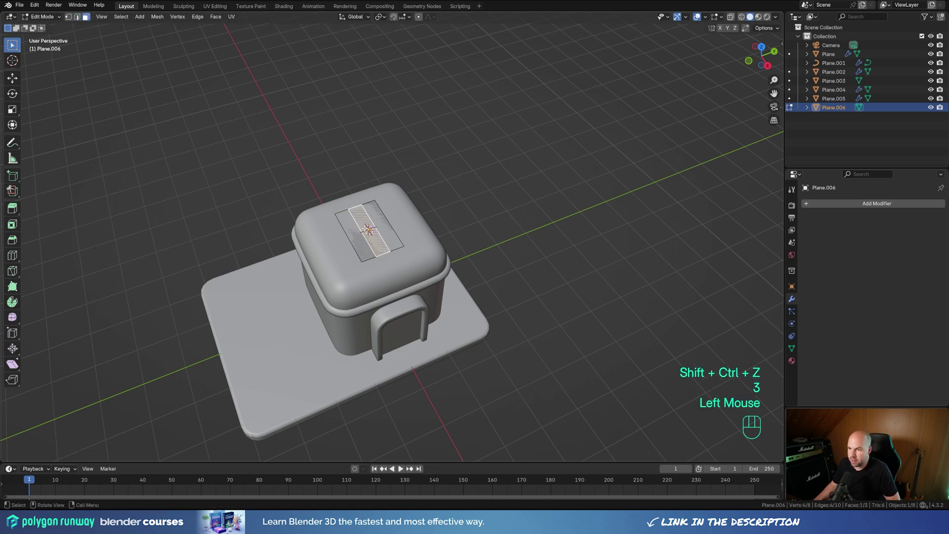
{"action": "key", "text": "p"}
{"action": "left_click", "coordinate": [360, 243]}
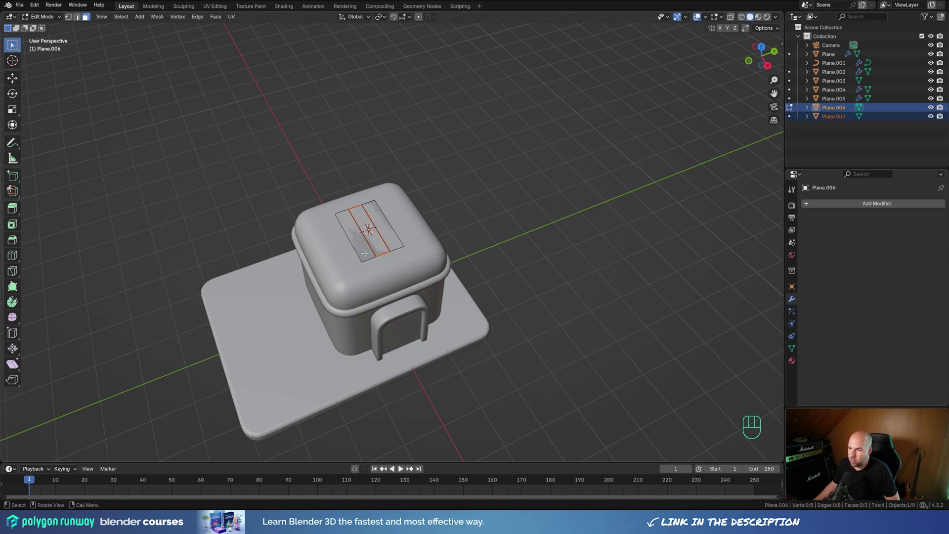
Step: Select both remaining outer strips and extrude them upward into two parallel blocks on the roof
{"action": "key", "text": "a"}
{"action": "middle_click_drag", "start_coordinate": [413, 253], "coordinate": [431, 232]}
{"action": "key", "text": "e"}
{"action": "left_click", "coordinate": [500, 248]}
Step: Bevel the short upper end edges of both rooftop blocks by about 0.2 m with 4 segments, and return to Object Mode
{"action": "scroll", "coordinate": [415, 221], "scroll_direction": "up", "scroll_amount": 2}
{"action": "key", "text": "2"}
{"action": "left_click", "coordinate": [415, 219]}
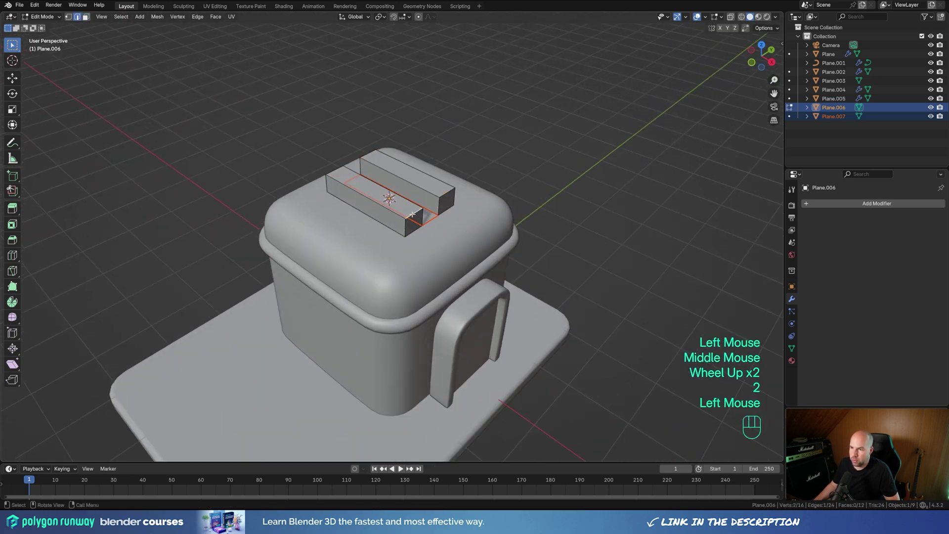
{"action": "left_click", "coordinate": [335, 170], "text": "shift"}
{"action": "left_click", "coordinate": [443, 192], "text": "shift"}
{"action": "left_click", "coordinate": [369, 153], "text": "shift"}
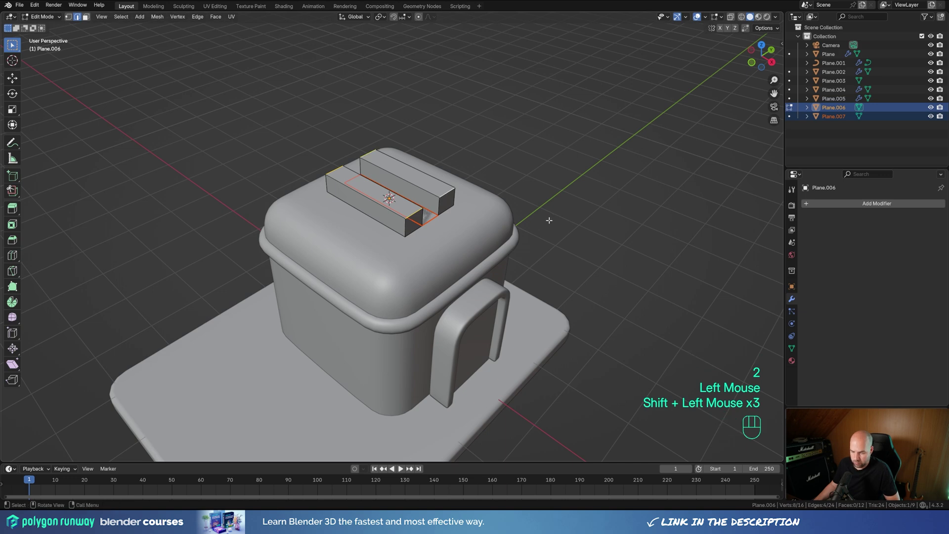
{"action": "key", "text": "ctrl+b"}
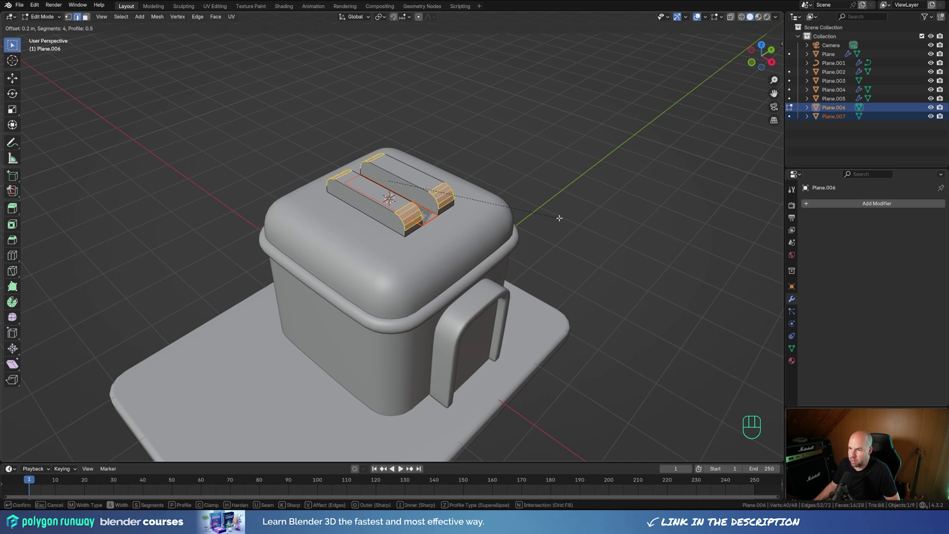
{"action": "left_click", "coordinate": [560, 218]}
{"action": "middle_click_drag", "start_coordinate": [445, 214], "coordinate": [450, 211]}
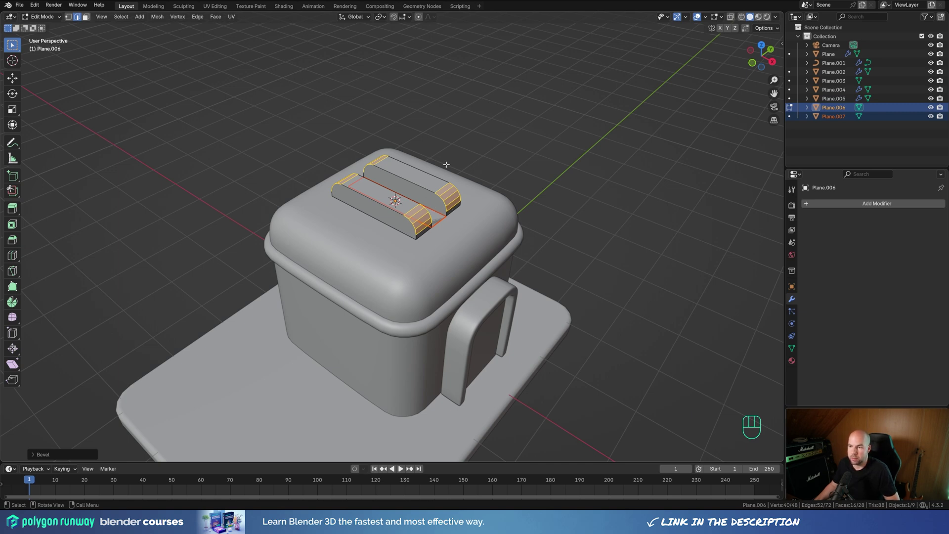
{"action": "key", "text": "Tab"}
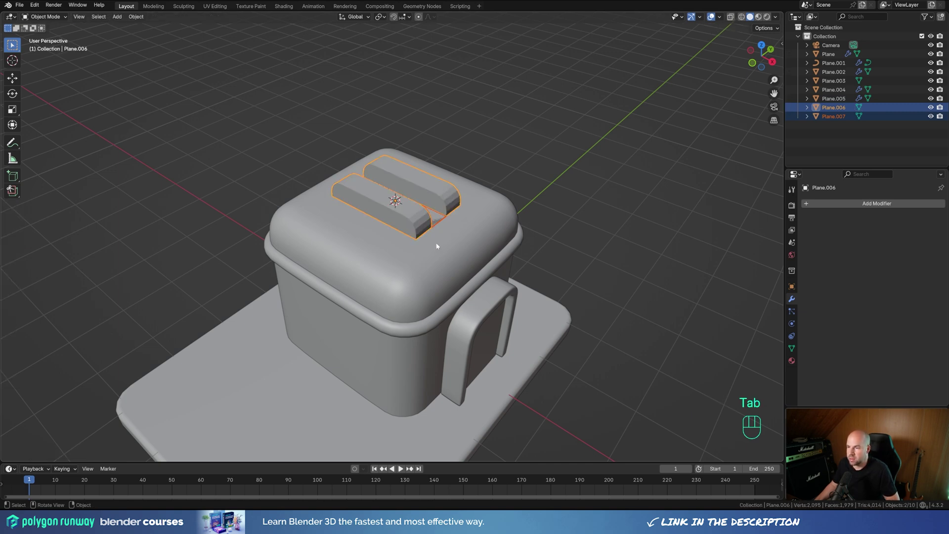
Step: Select the middle rooftop strip and extrude it upward by about 0.3 m to form the central block
{"action": "left_click", "coordinate": [438, 216]}
{"action": "left_click", "coordinate": [438, 216]}
{"action": "left_click", "coordinate": [438, 216]}
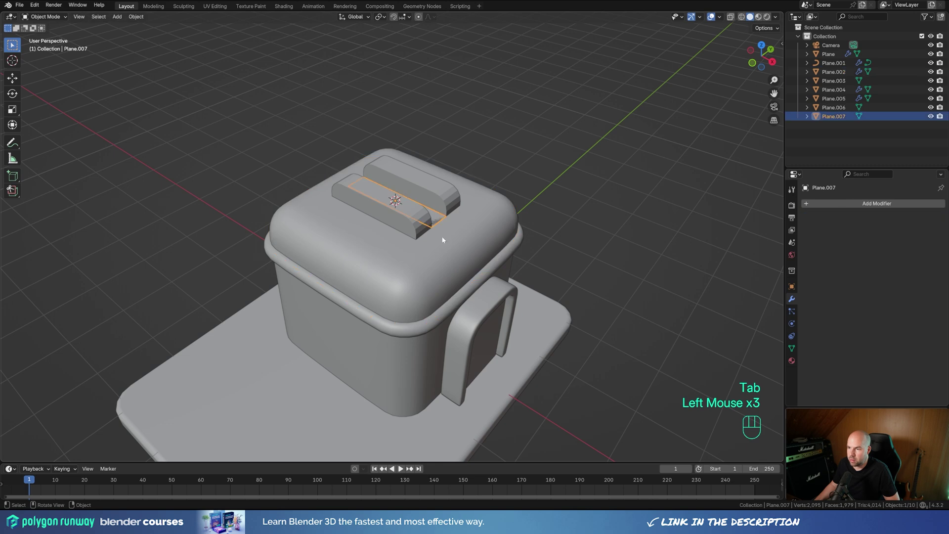
{"action": "middle_click_drag", "start_coordinate": [441, 235], "coordinate": [457, 196]}
{"action": "key", "text": "Tab"}
{"action": "key", "text": "a"}
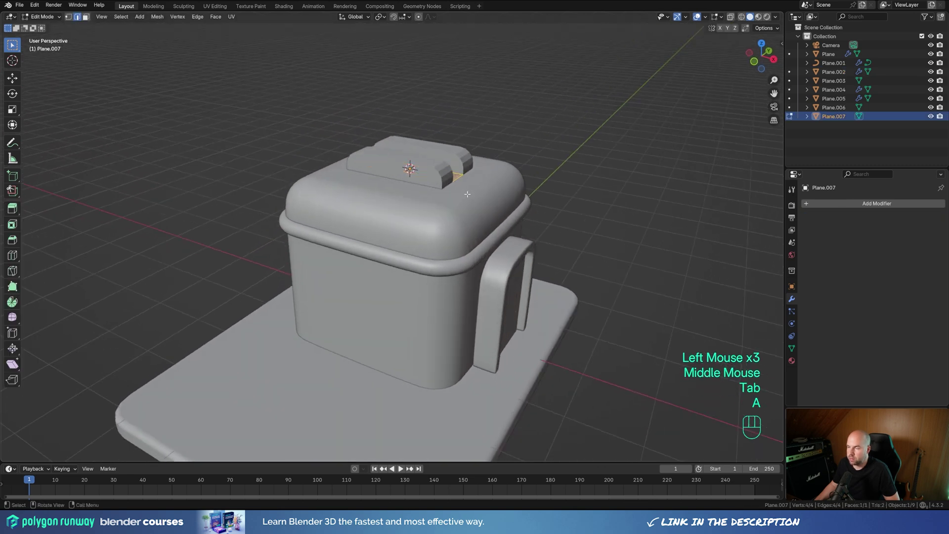
{"action": "key", "text": "e"}
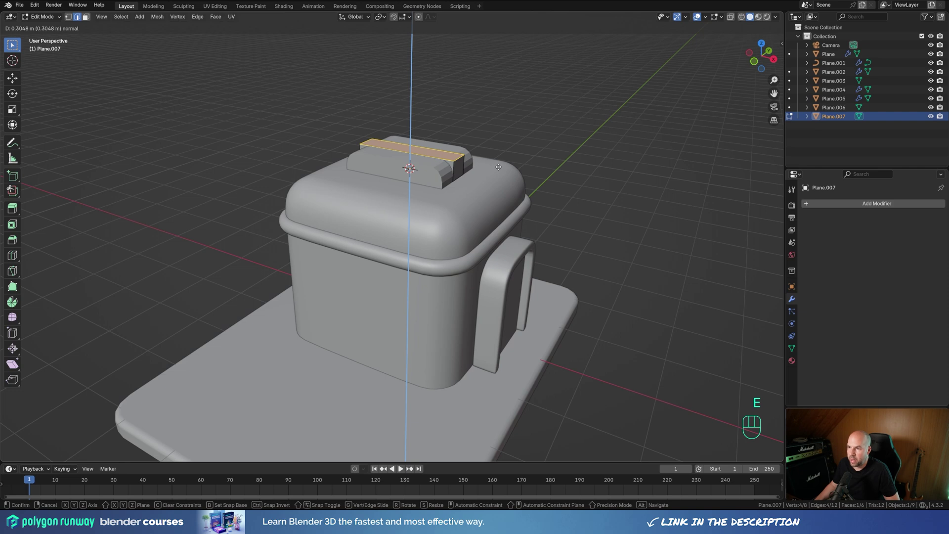
{"action": "left_click", "coordinate": [497, 167]}
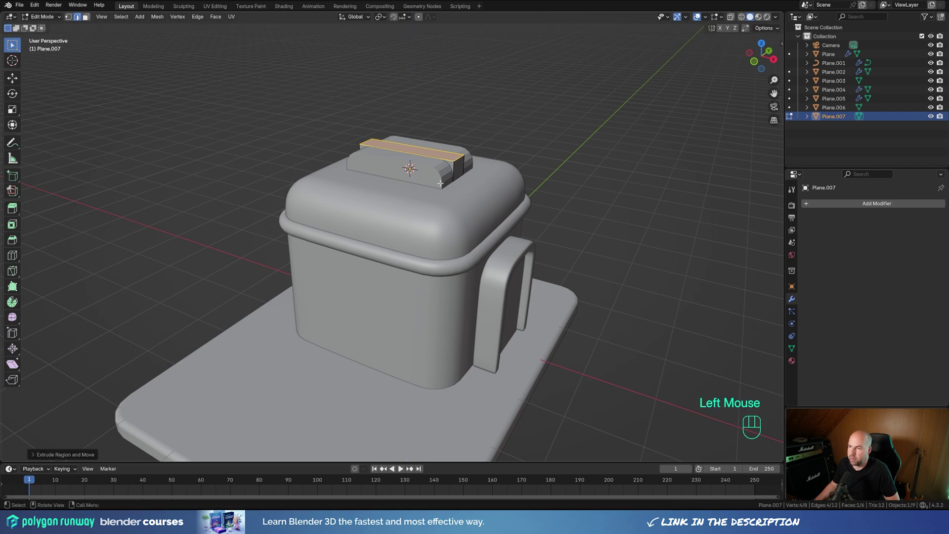
Step: Bevel all four short end edges of the middle rooftop block with 4 clamped segments, fully rounding both ends
{"action": "key", "text": "2"}
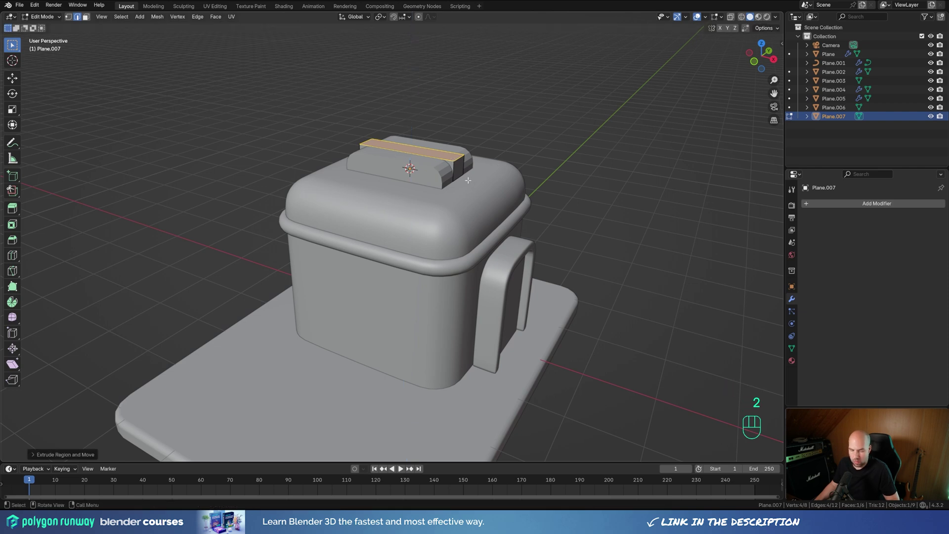
{"action": "left_click", "coordinate": [459, 179], "text": "ctrl+alt"}
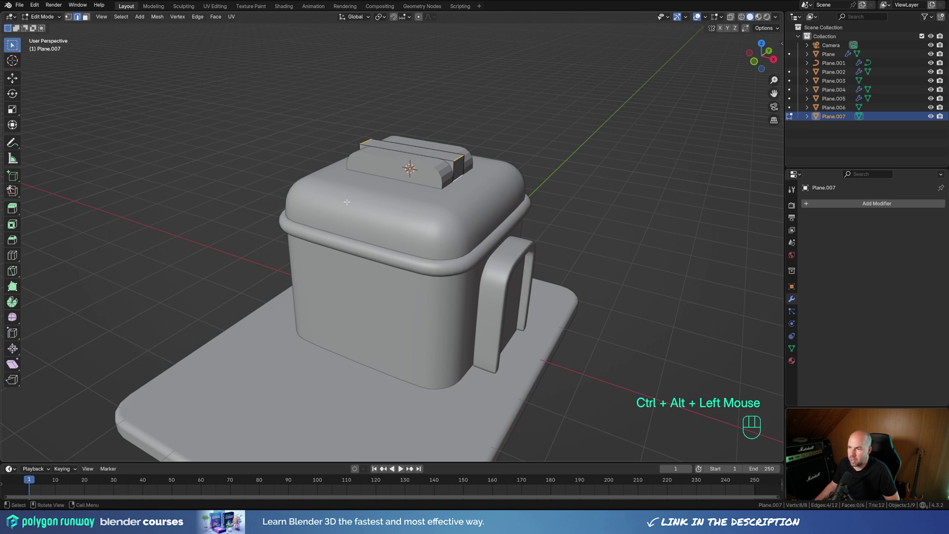
{"action": "middle_click_drag", "start_coordinate": [512, 218], "coordinate": [566, 225]}
{"action": "key", "text": "ctrl+b"}
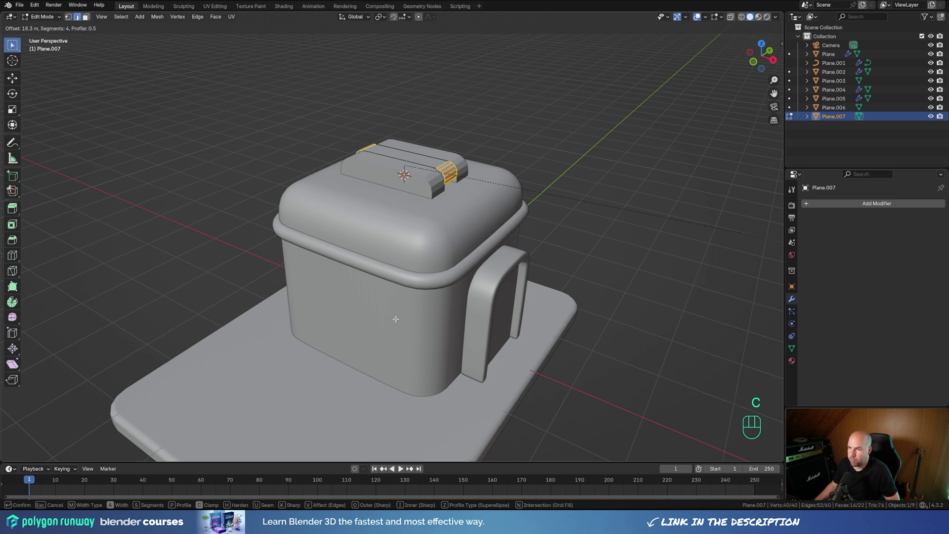
{"action": "left_click", "coordinate": [513, 291]}
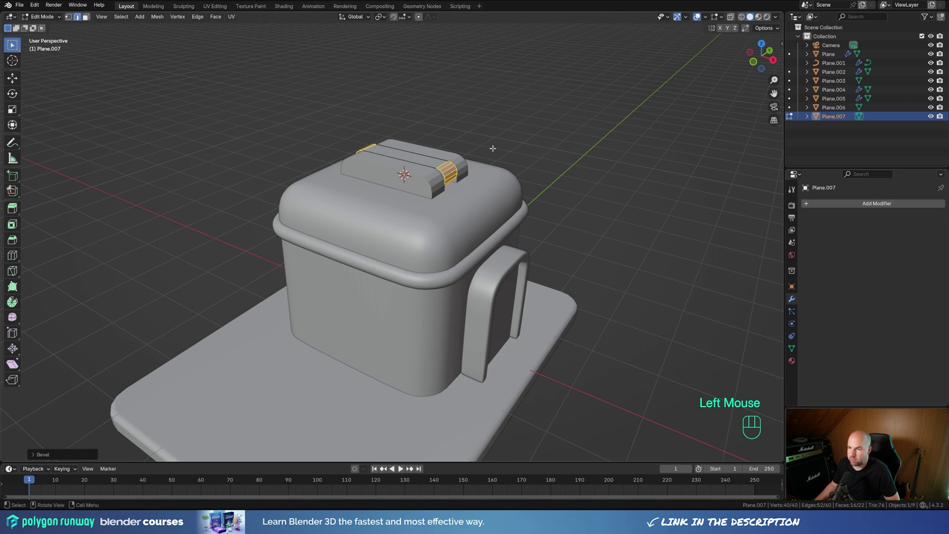
Step: Select the whole mesh of the middle rooftop block and merge its overlapping vertices by distance
{"action": "middle_click_drag", "start_coordinate": [493, 149], "coordinate": [494, 150]}
{"action": "key", "text": "a"}
{"action": "key", "text": "m"}
{"action": "key", "text": "m"}
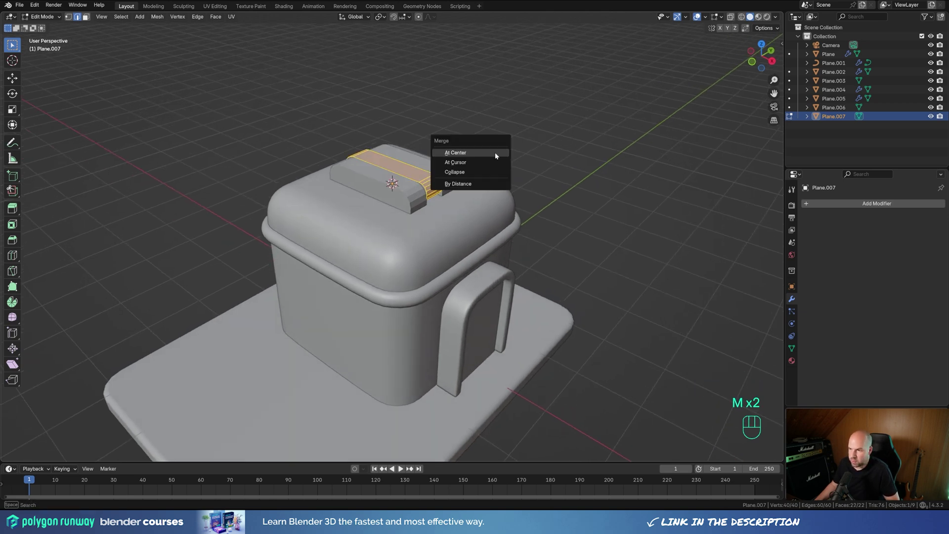
{"action": "left_click", "coordinate": [462, 184]}
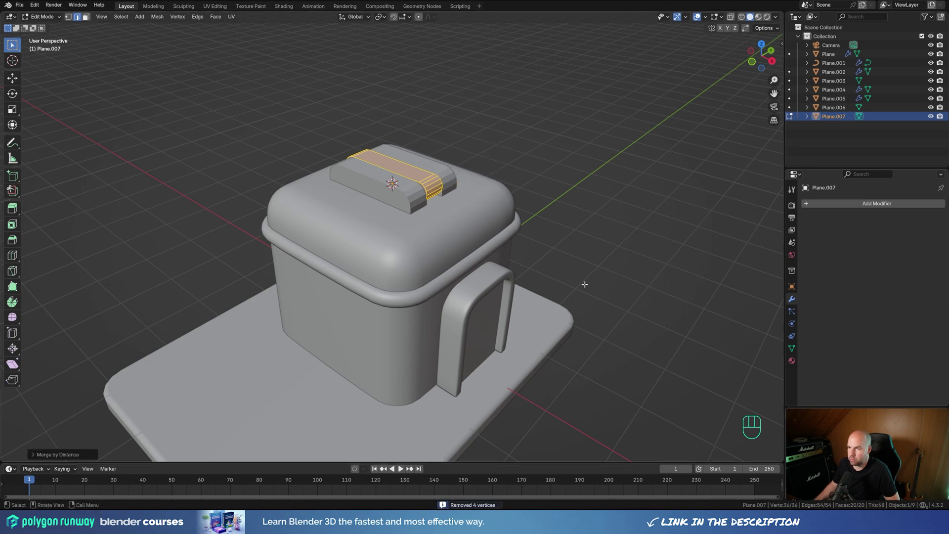
Step: With X-ray on, snap the 3D cursor to the four vertices where the middle block's rounded end opposite the door begins
{"action": "middle_click_drag", "start_coordinate": [350, 184], "coordinate": [479, 231], "text": "shift"}
{"action": "scroll", "coordinate": [479, 232], "scroll_direction": "up", "scroll_amount": 3}
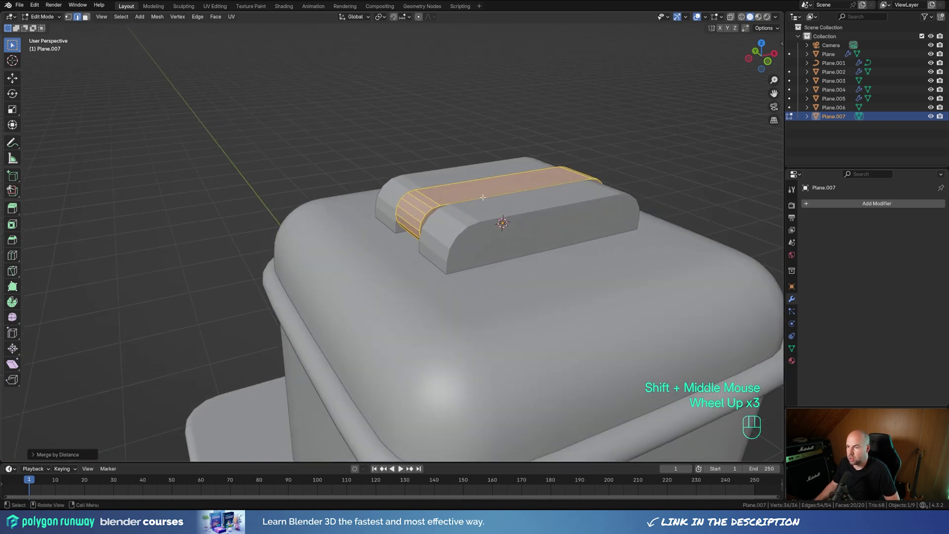
{"action": "left_click", "coordinate": [731, 16]}
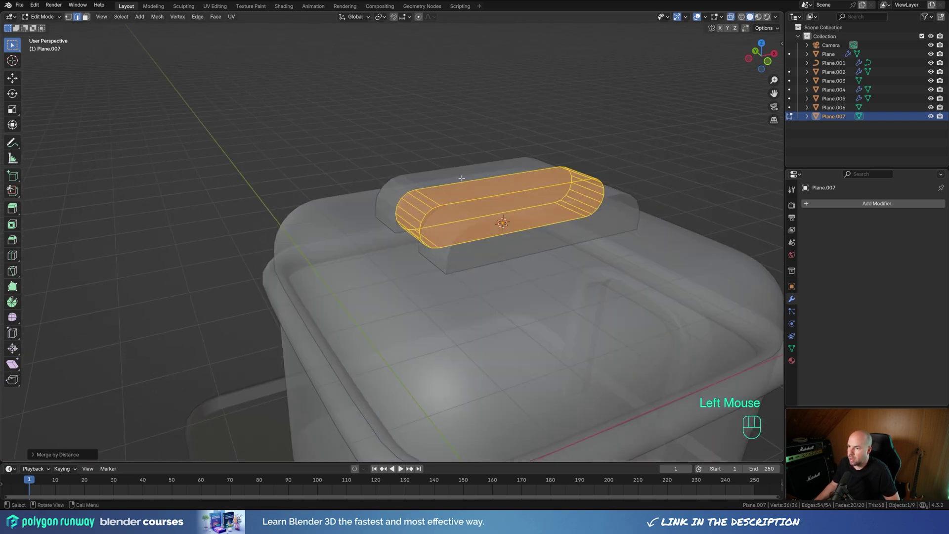
{"action": "left_click", "coordinate": [442, 267]}
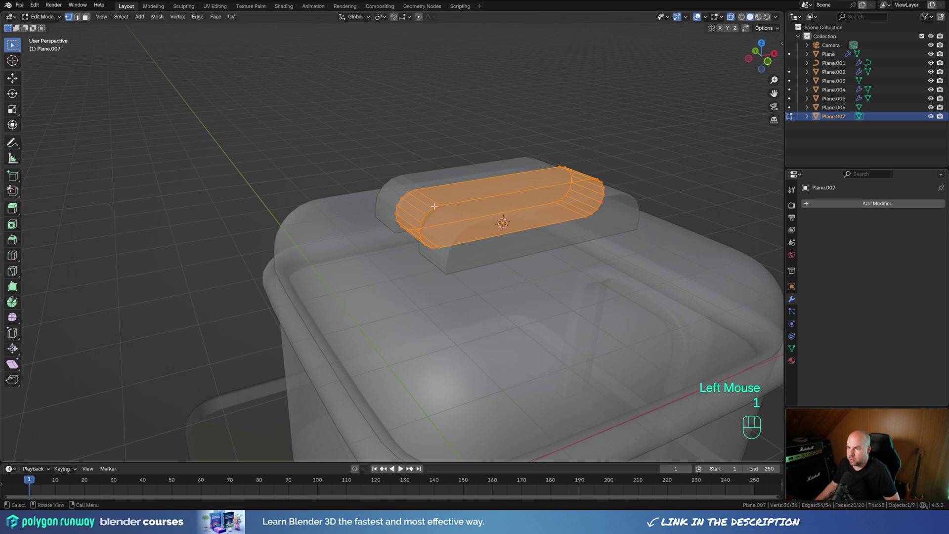
{"action": "left_click", "coordinate": [416, 188]}
{"action": "left_click", "coordinate": [441, 204], "text": "shift"}
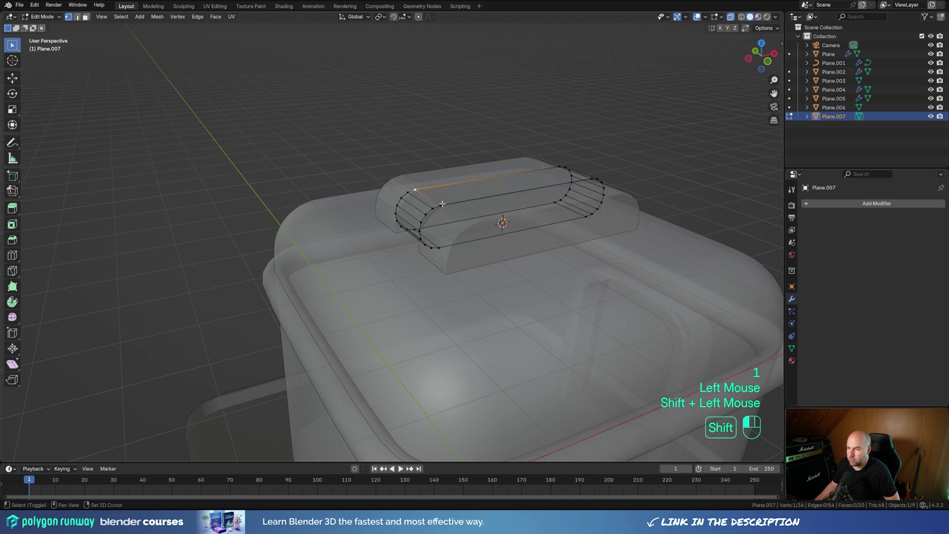
{"action": "left_click", "coordinate": [439, 247], "text": "shift"}
{"action": "left_click", "coordinate": [416, 229], "text": "shift"}
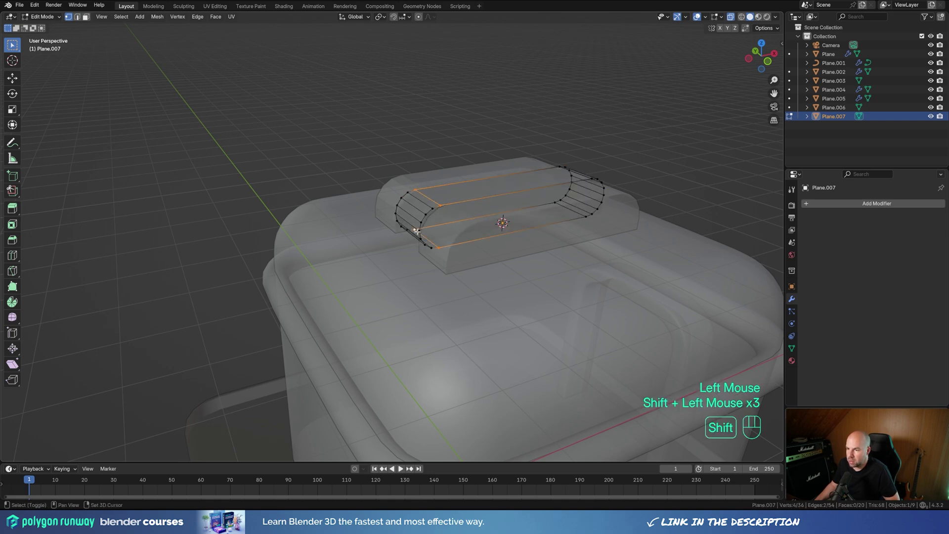
{"action": "key", "text": "KP_3"}
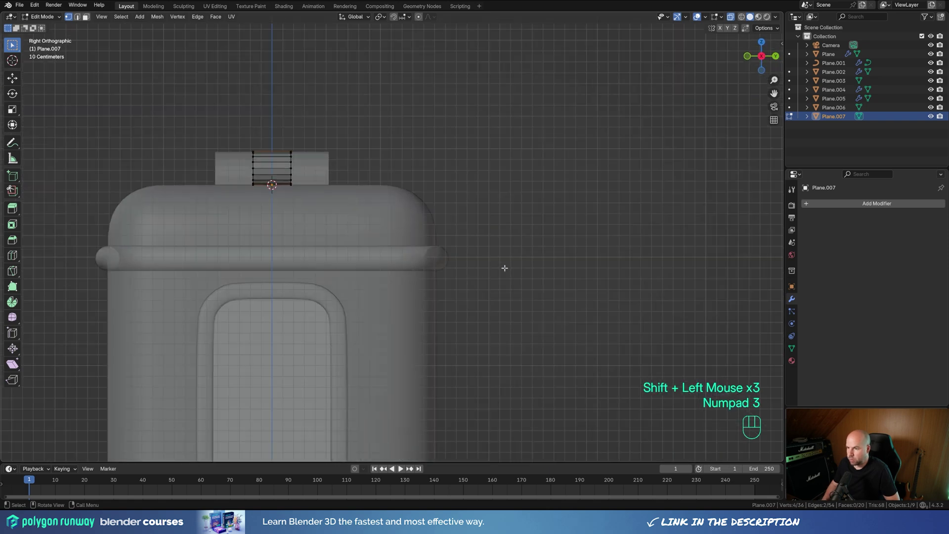
{"action": "key", "text": "KP_1"}
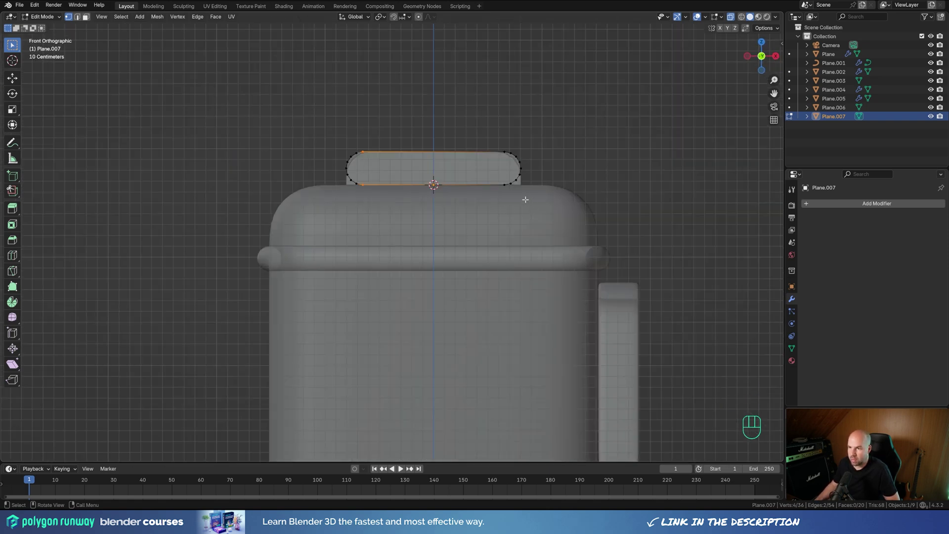
{"action": "key", "text": "shift+s"}
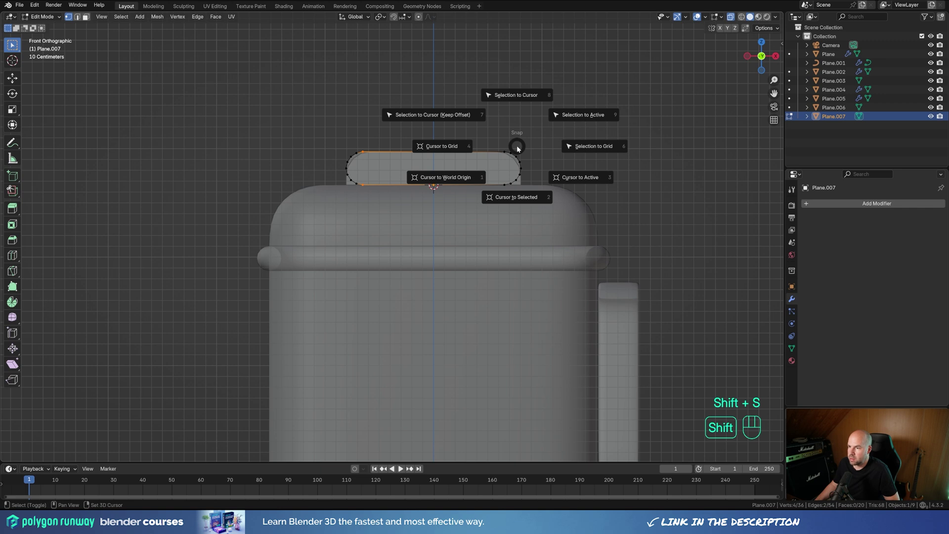
{"action": "left_click", "coordinate": [519, 197]}
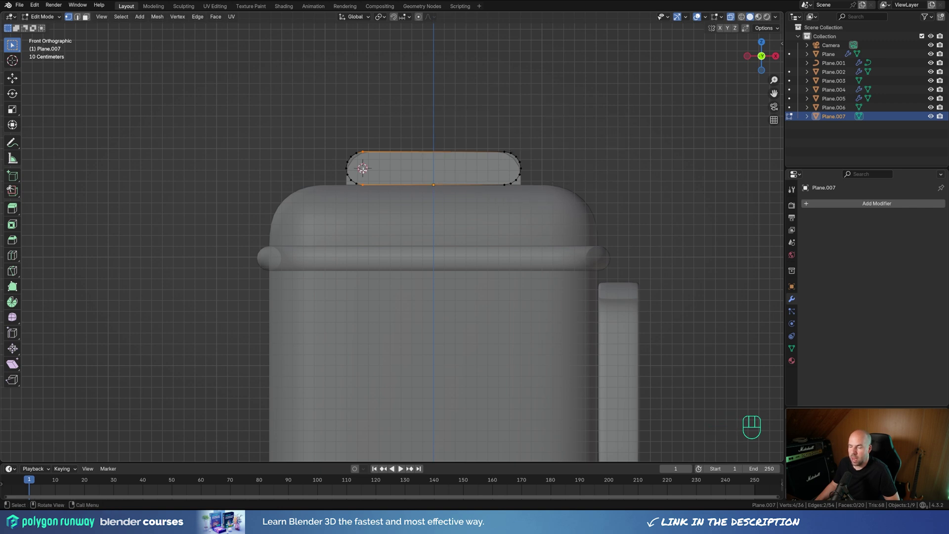
Step: Return to Object Mode and set the middle rooftop block's origin to the 3D cursor
{"action": "key", "text": "Tab"}
{"action": "right_click", "coordinate": [363, 173]}
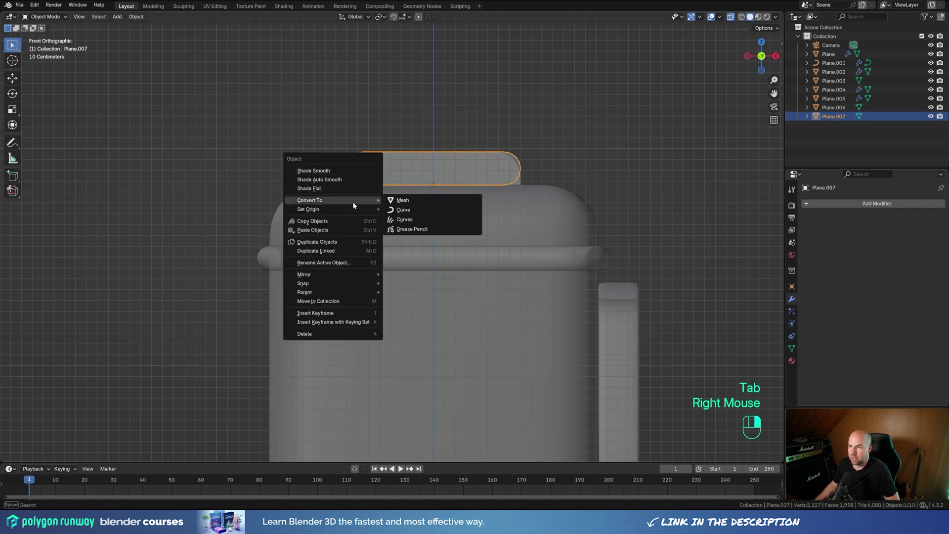
{"action": "mouse_move", "coordinate": [353, 210]}
{"action": "left_click", "coordinate": [418, 228]}
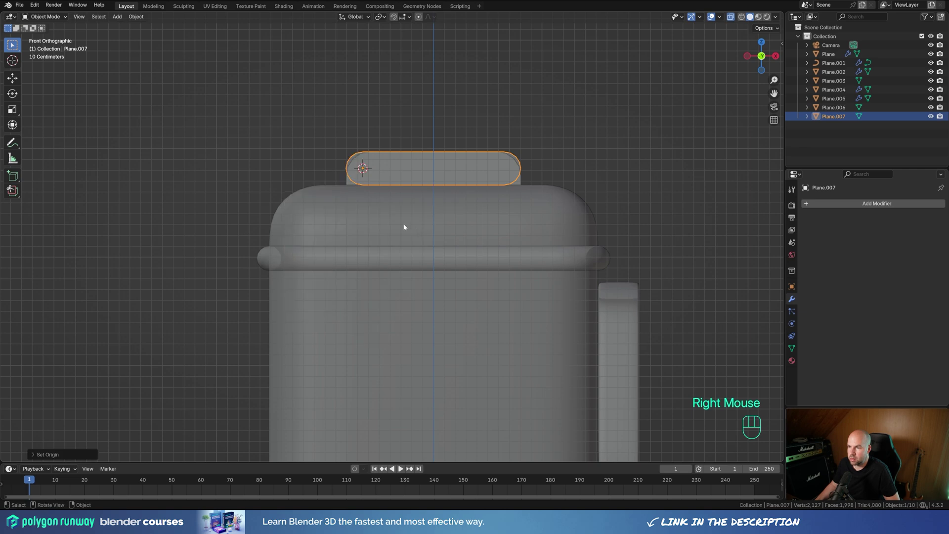
Step: Try rotating the middle rooftop block about the global Y axis around its new origin
{"action": "middle_click_drag", "start_coordinate": [478, 208], "coordinate": [501, 237]}
{"action": "key", "text": "r"}
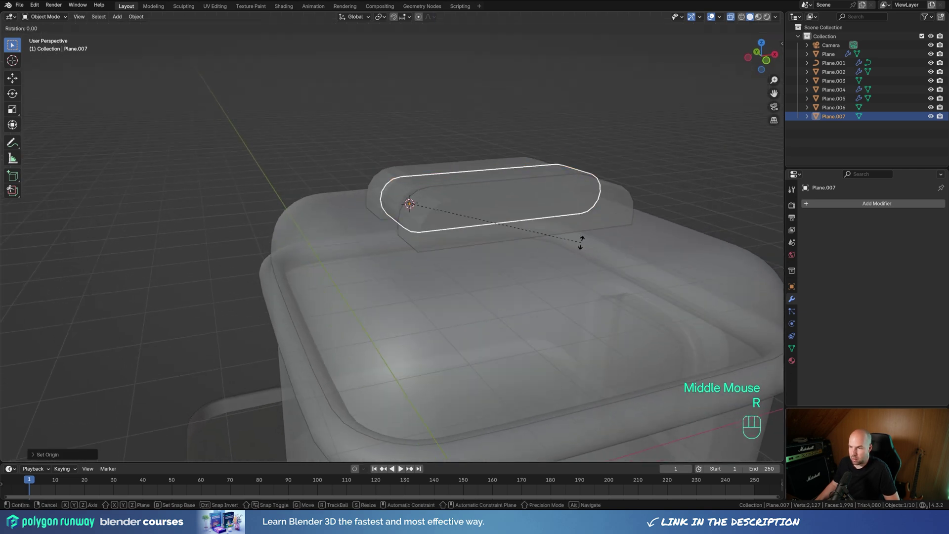
{"action": "key", "text": "y"}
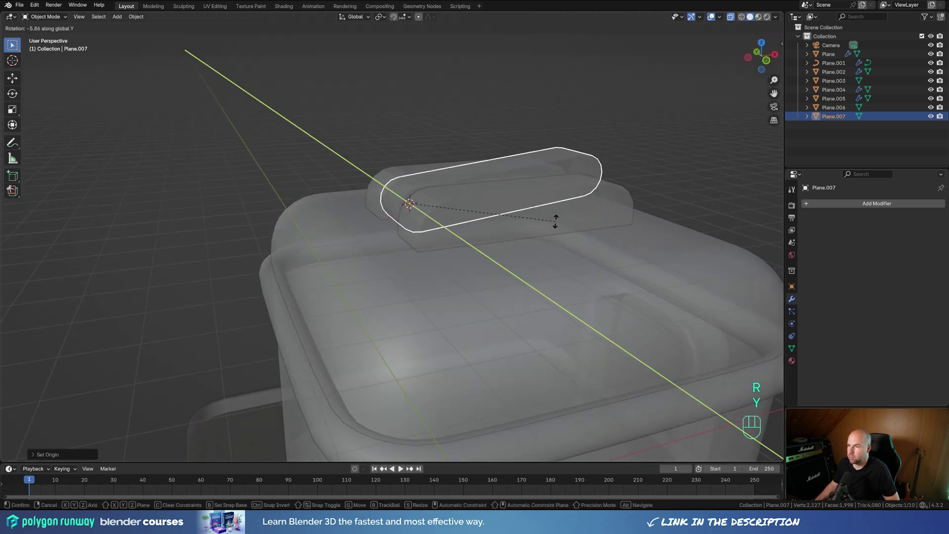
{"action": "key", "text": "Escape"}
Step: Turn off X-ray and snap the 3D cursor to the short top edge of the middle block's rounded end on the door side
{"action": "scroll", "coordinate": [467, 155], "scroll_direction": "down", "scroll_amount": 2}
{"action": "scroll", "coordinate": [467, 155], "scroll_direction": "down", "scroll_amount": 1}
{"action": "middle_click_drag", "start_coordinate": [467, 155], "coordinate": [573, 223]}
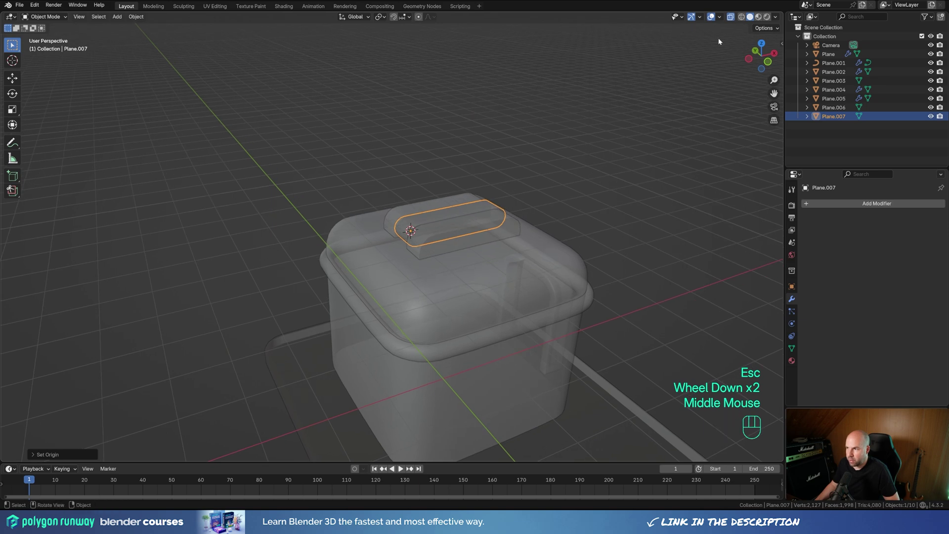
{"action": "left_click", "coordinate": [731, 17]}
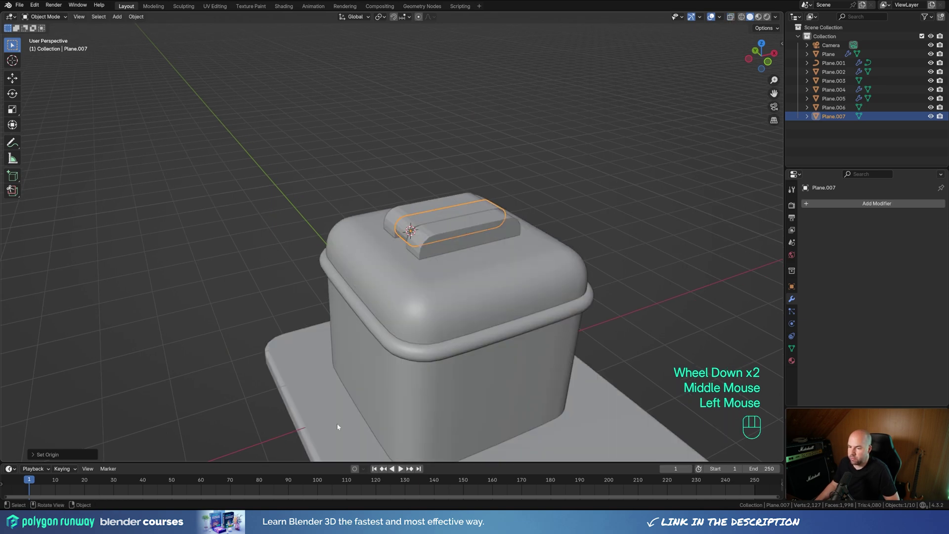
{"action": "middle_click_drag", "start_coordinate": [549, 183], "coordinate": [490, 230]}
{"action": "key", "text": "Tab"}
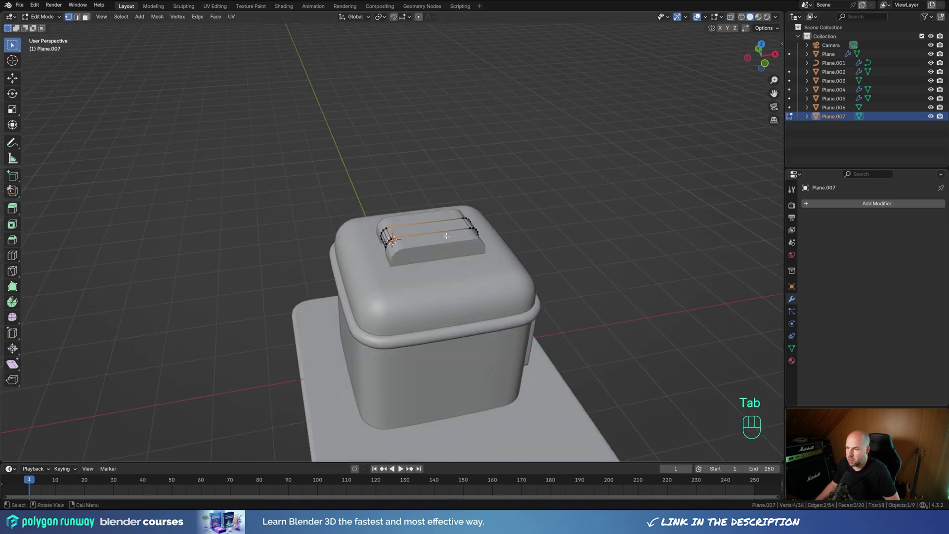
{"action": "key", "text": "2"}
{"action": "left_click", "coordinate": [462, 232]}
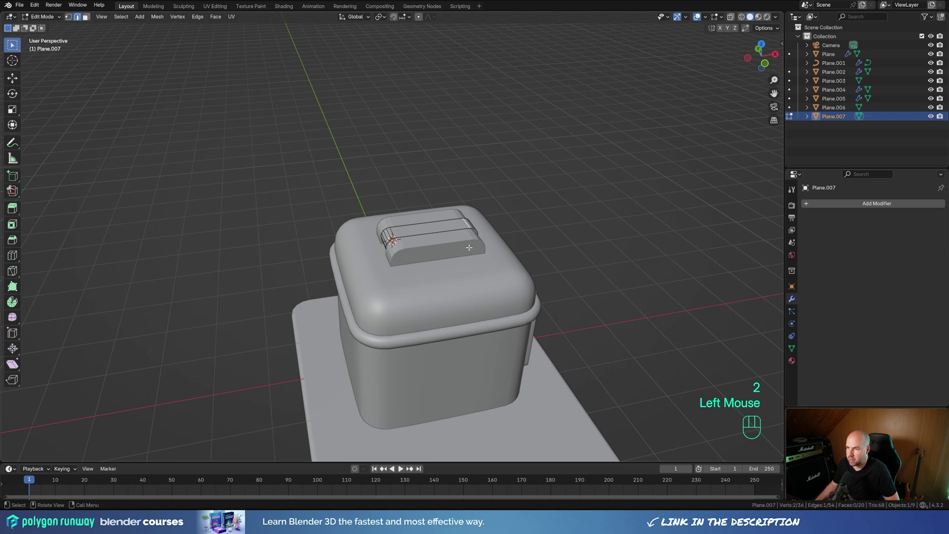
{"action": "key", "text": "shift+s"}
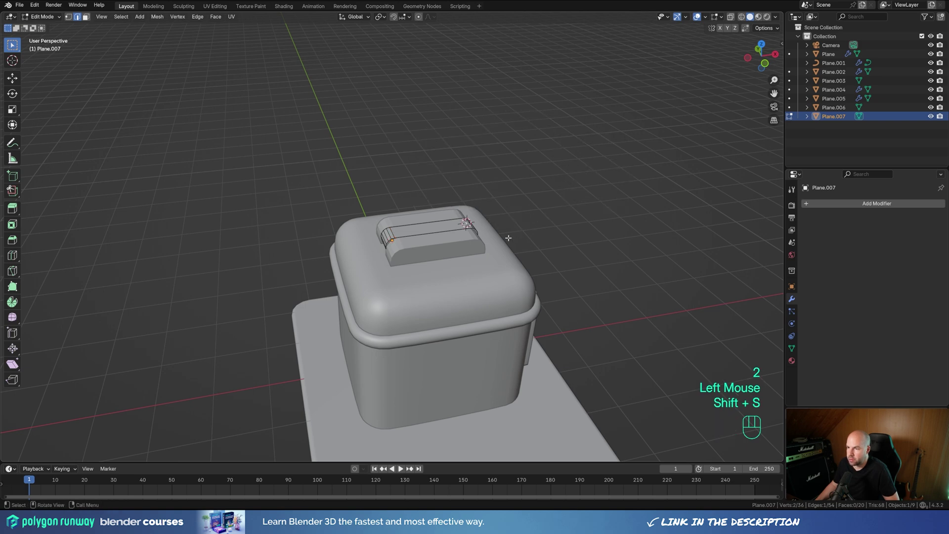
{"action": "mouse_move", "coordinate": [508, 238]}
{"action": "middle_mouse_down"}
{"action": "mouse_move", "coordinate": [535, 244]}
{"action": "mouse_move", "coordinate": [508, 243]}
{"action": "middle_mouse_up"}
Step: In Object Mode, add a mesh circle at the 3D cursor with 12 vertices
{"action": "key", "text": "Tab"}
{"action": "key", "text": "shift+a"}
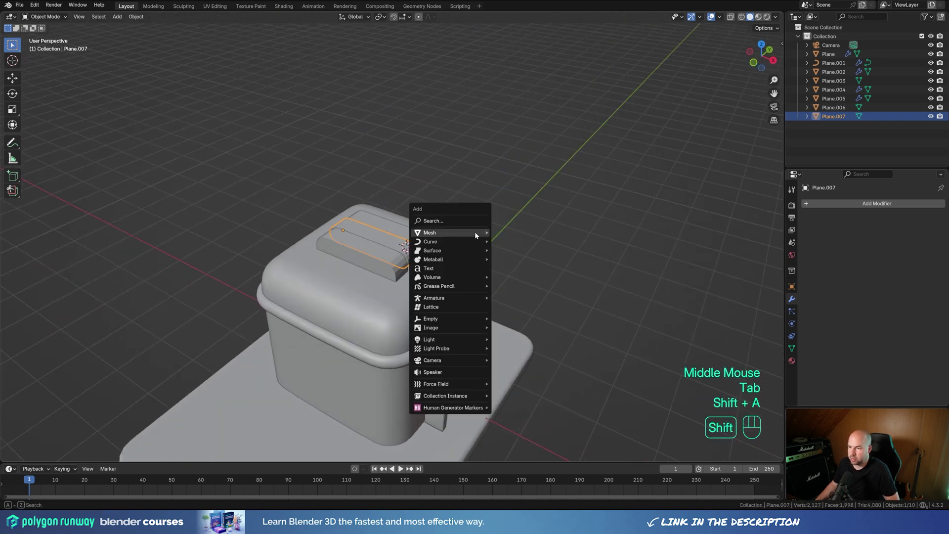
{"action": "mouse_move", "coordinate": [475, 231]}
{"action": "left_click", "coordinate": [510, 250]}
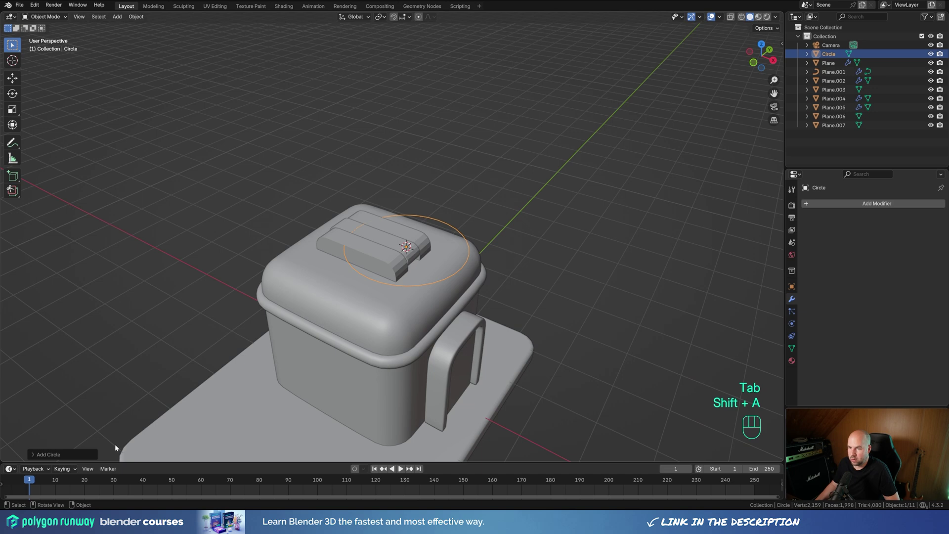
{"action": "left_click", "coordinate": [70, 453]}
{"action": "double_click", "coordinate": [114, 359]}
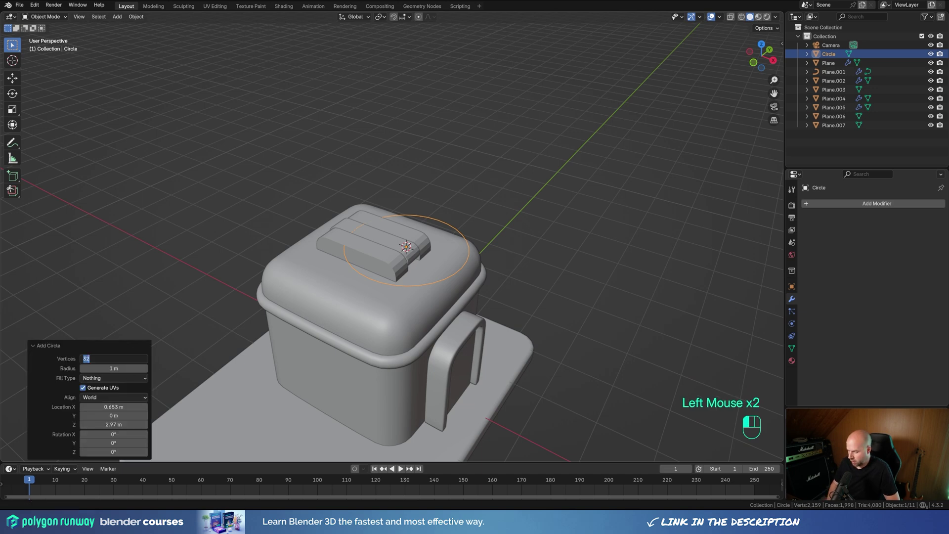
{"action": "type", "text": "12"}
{"action": "key", "text": "Return"}
Step: Scale the circle's mesh down to about 0.3 in Edit Mode and view it from the front in vertex selection mode
{"action": "scroll", "coordinate": [572, 244], "scroll_direction": "down", "scroll_amount": 1}
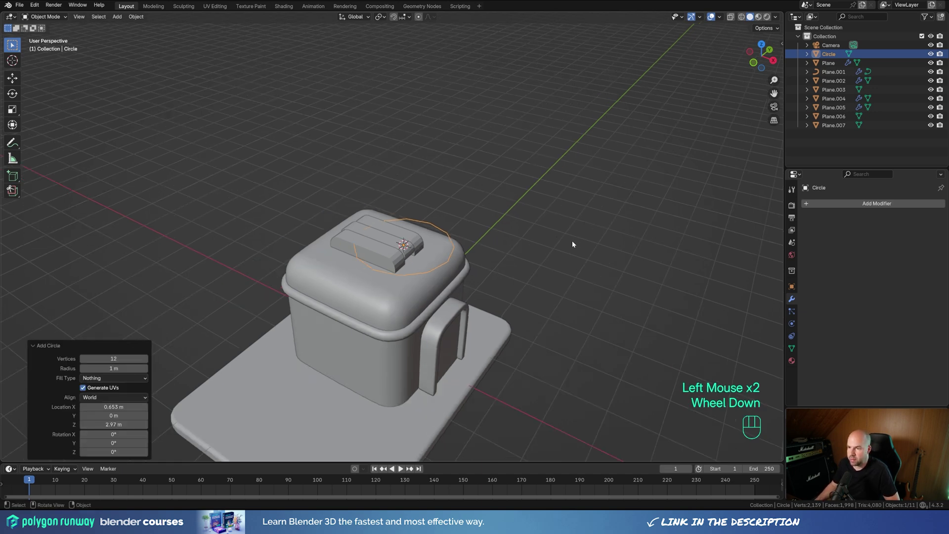
{"action": "middle_click_drag", "start_coordinate": [572, 244], "coordinate": [550, 261]}
{"action": "key", "text": "Tab"}
{"action": "key", "text": "s"}
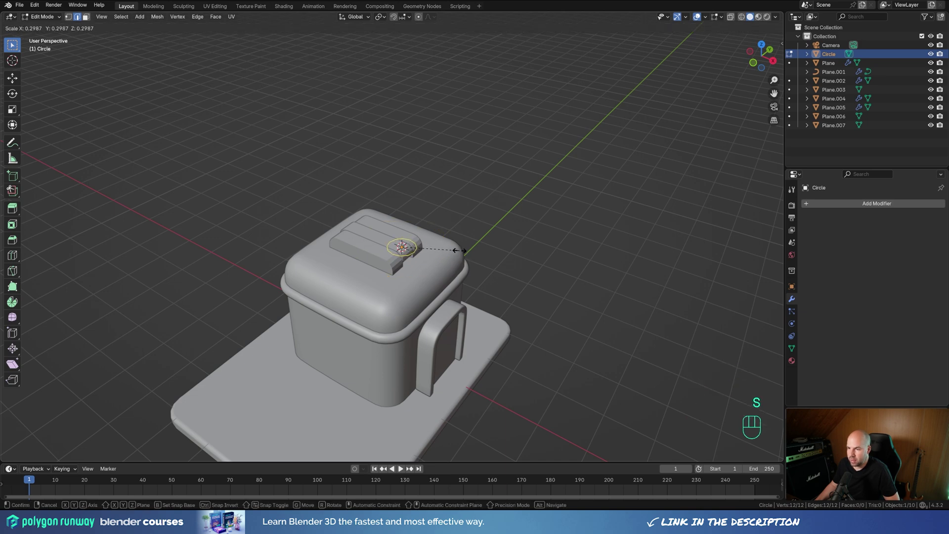
{"action": "left_click", "coordinate": [460, 249]}
{"action": "key", "text": "1"}
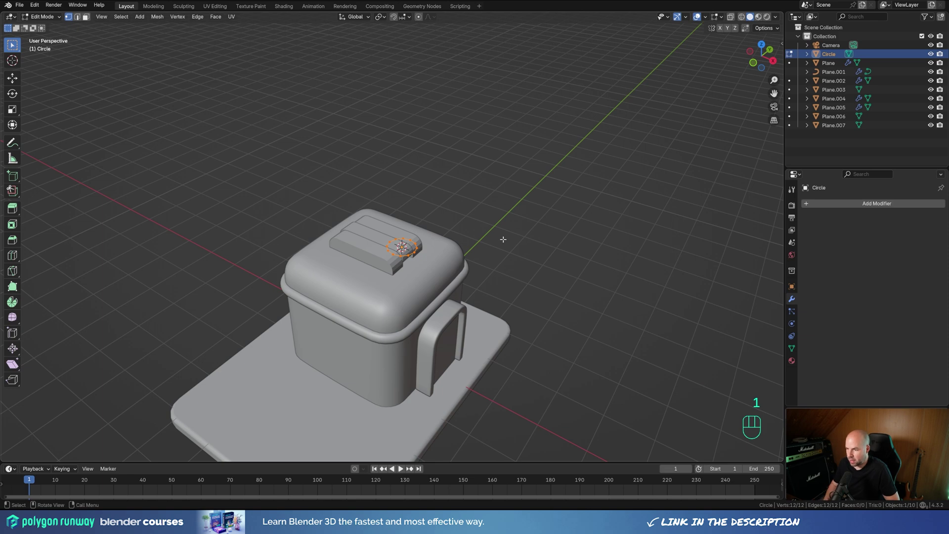
{"action": "key", "text": "KP_1"}
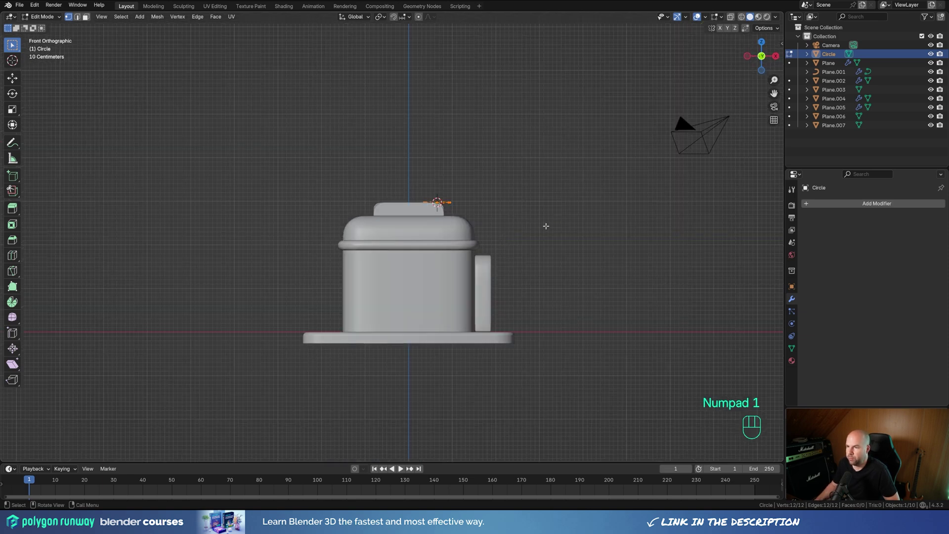
Step: Extrude the circle upward along Z by about 0.69 m and scale the new top ring to about 7.34
{"action": "key", "text": "e"}
{"action": "key", "text": "z"}
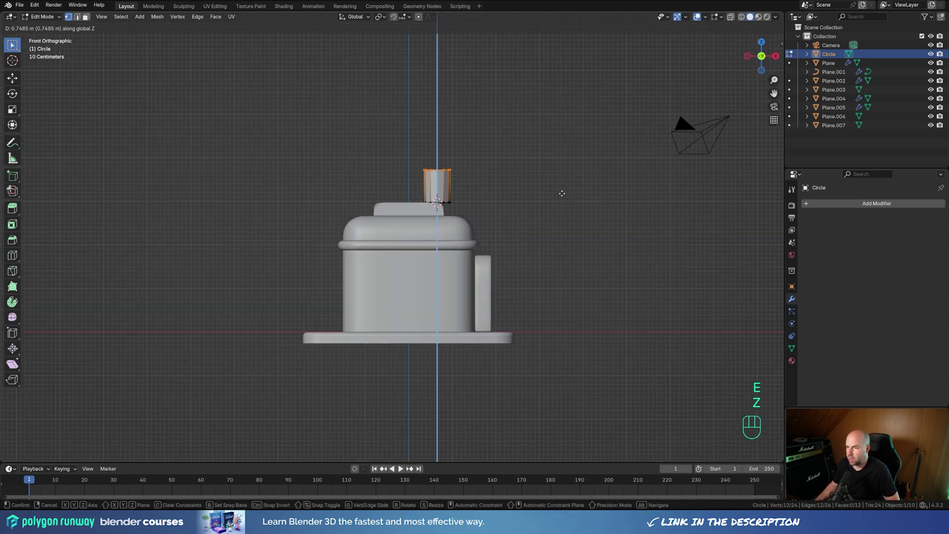
{"action": "left_click", "coordinate": [561, 196]}
{"action": "key", "text": "s"}
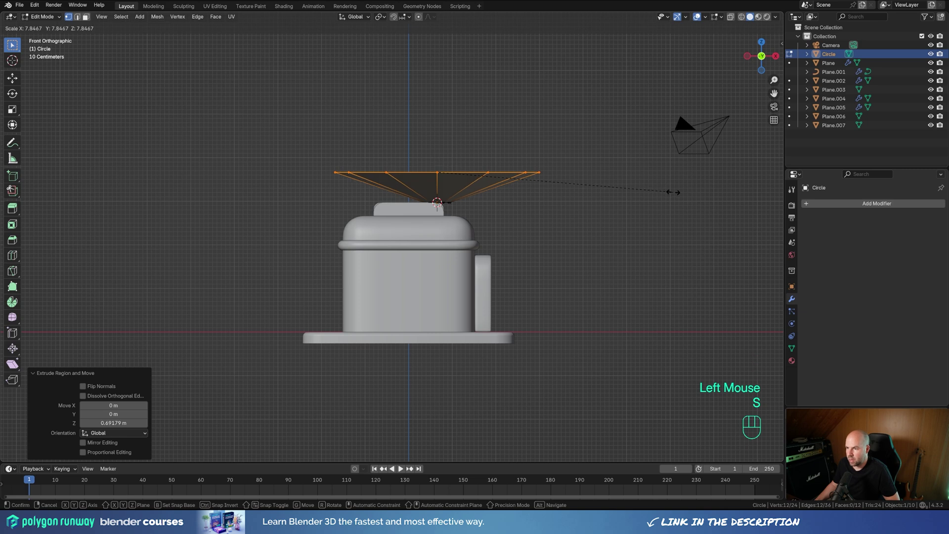
{"action": "left_click", "coordinate": [657, 188]}
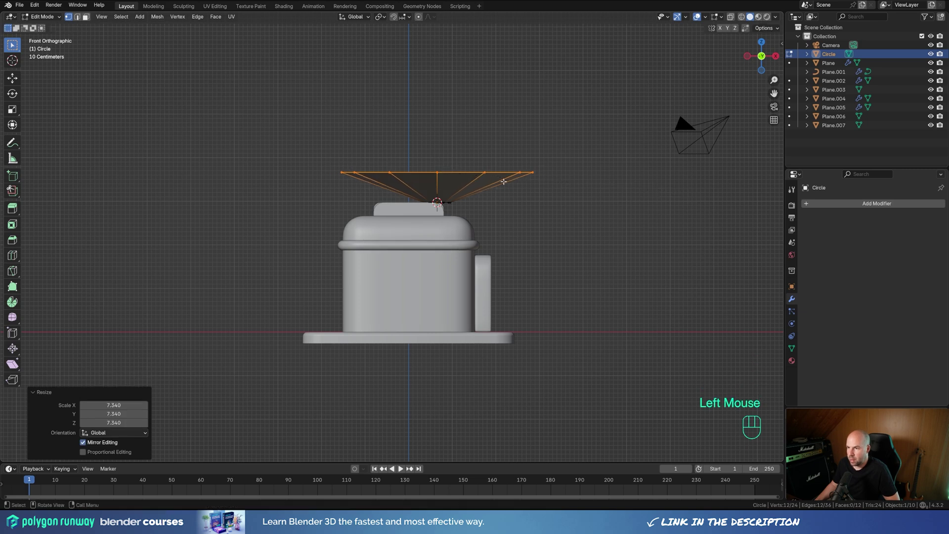
Step: Add a centred loop cut to the flared sides, scale it to about 1.325, and lower it about 0.05 m along Z
{"action": "key", "text": "ctrl+r"}
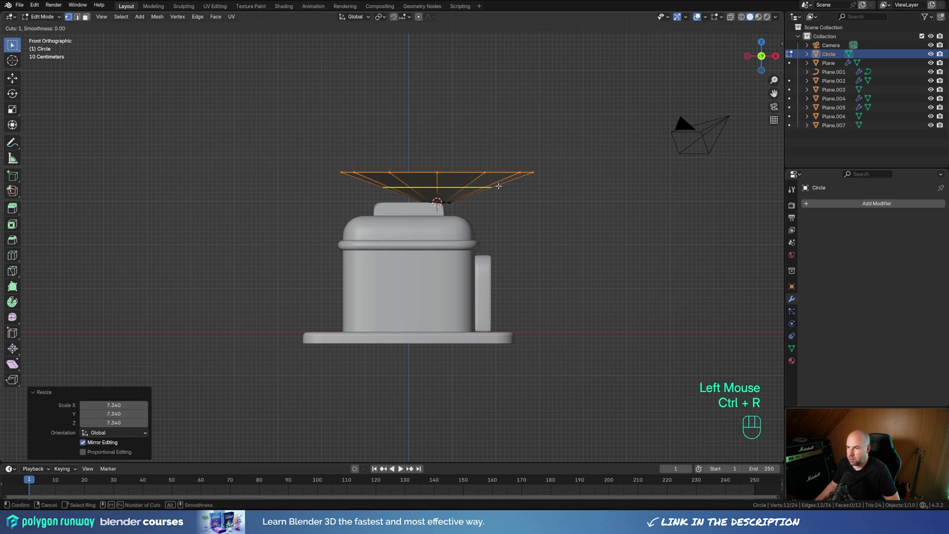
{"action": "left_click", "coordinate": [496, 189]}
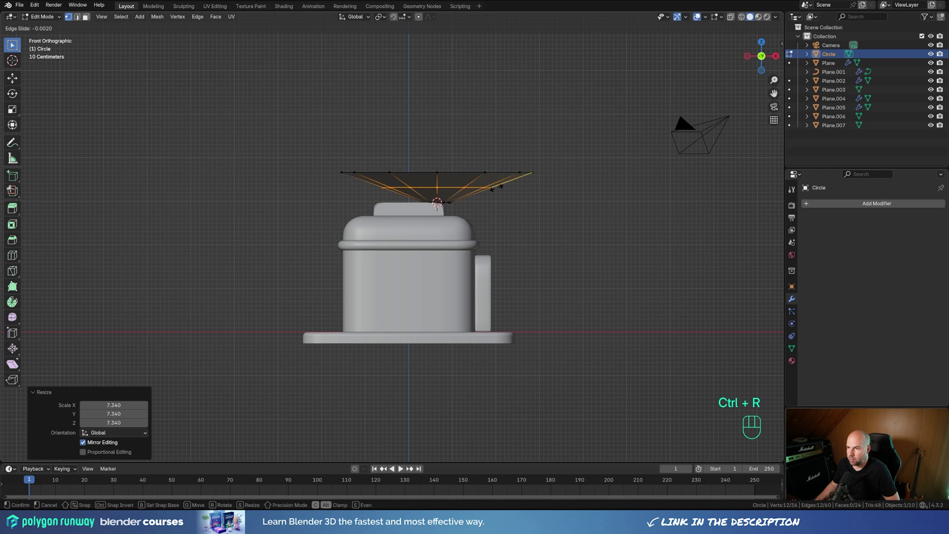
{"action": "right_click", "coordinate": [521, 178]}
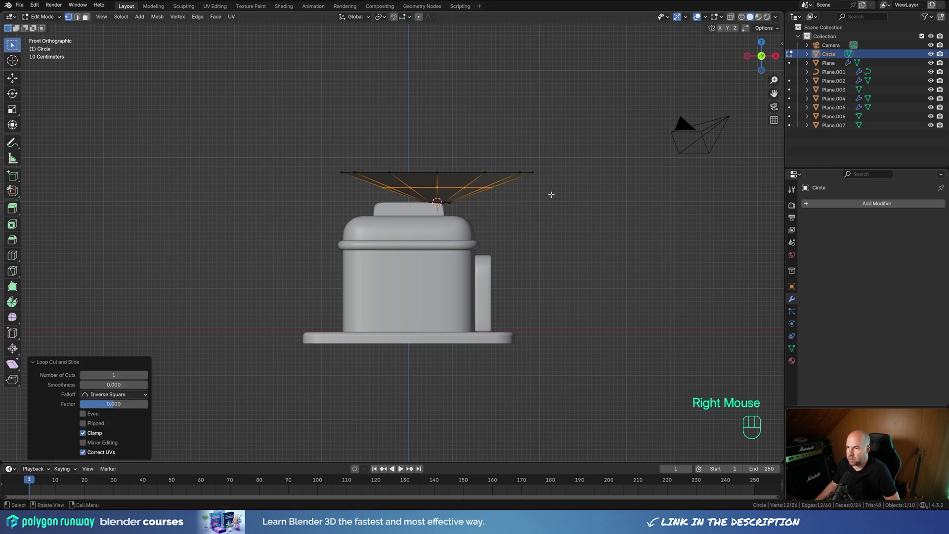
{"action": "key", "text": "s"}
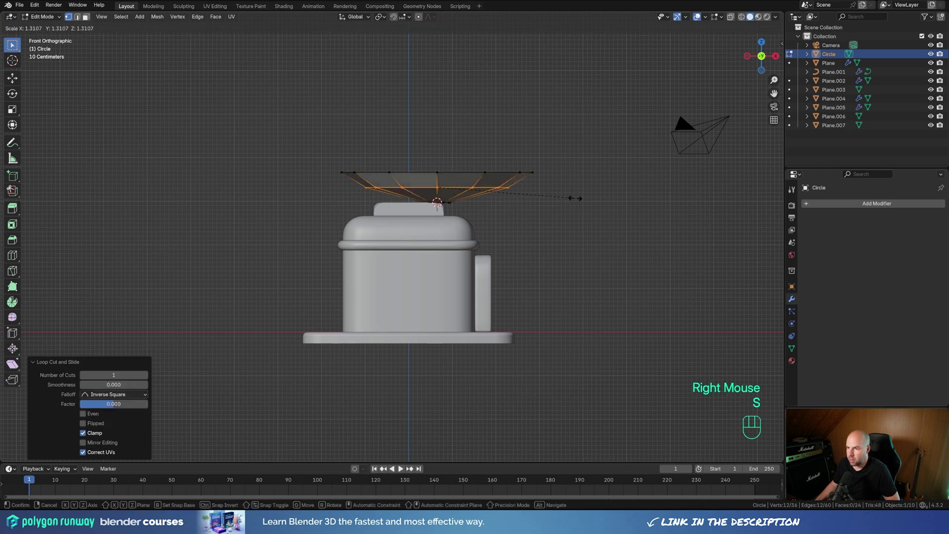
{"action": "left_click", "coordinate": [577, 199]}
{"action": "key", "text": "g"}
{"action": "key", "text": "z"}
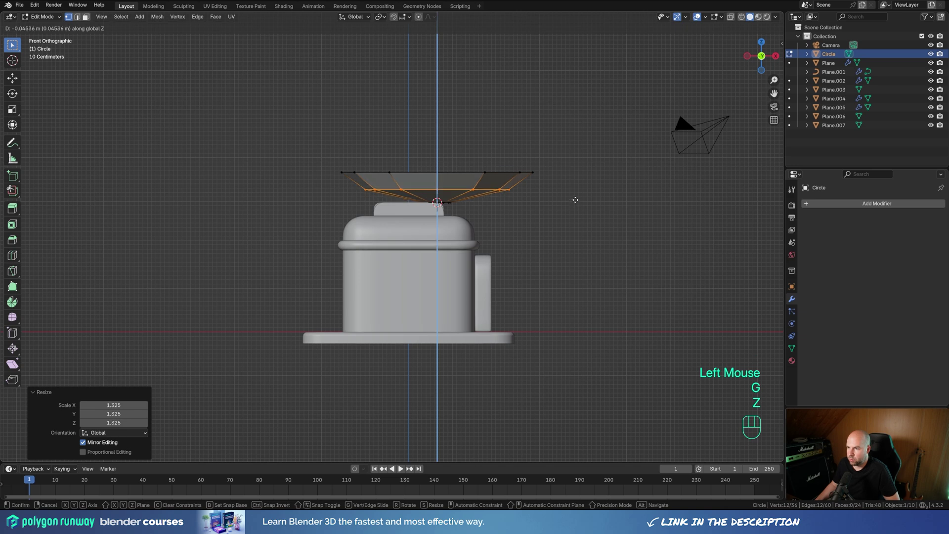
{"action": "left_click", "coordinate": [572, 207]}
Step: Bevel the middle loop with 2 segments and a width of about 0.39 m to round the dish's profile
{"action": "middle_click_drag", "start_coordinate": [571, 207], "coordinate": [547, 209]}
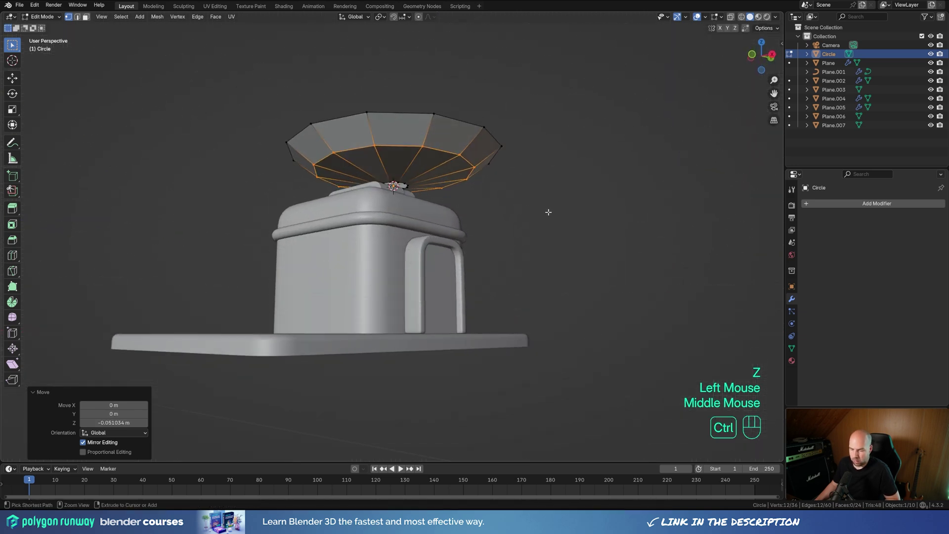
{"action": "key", "text": "ctrl+b"}
{"action": "scroll", "coordinate": [563, 206], "scroll_direction": "down", "scroll_amount": 3}
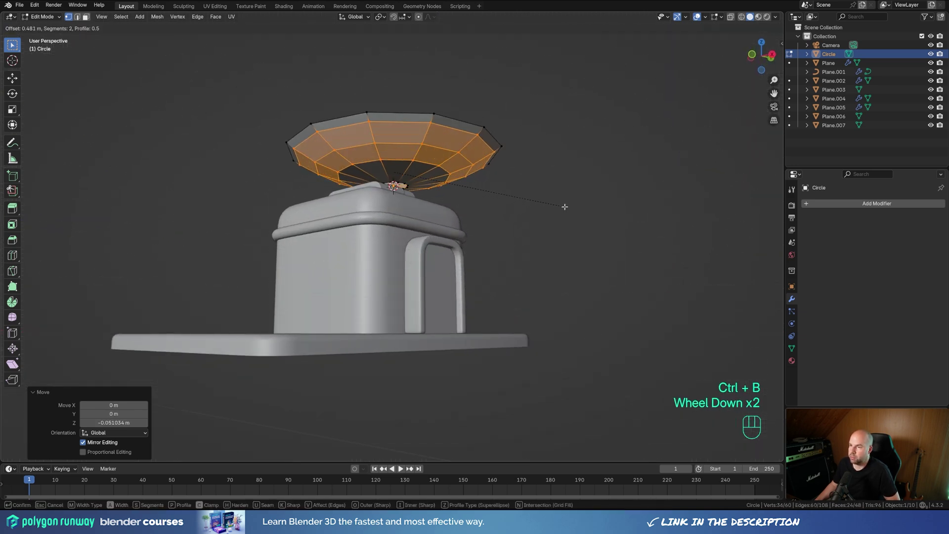
{"action": "scroll", "coordinate": [565, 206], "scroll_direction": "up", "scroll_amount": 1}
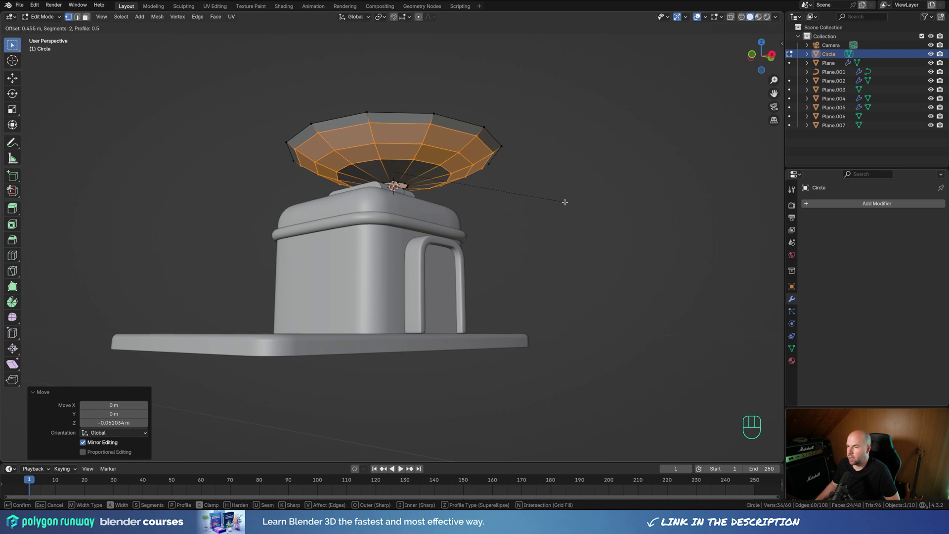
{"action": "left_click", "coordinate": [563, 202]}
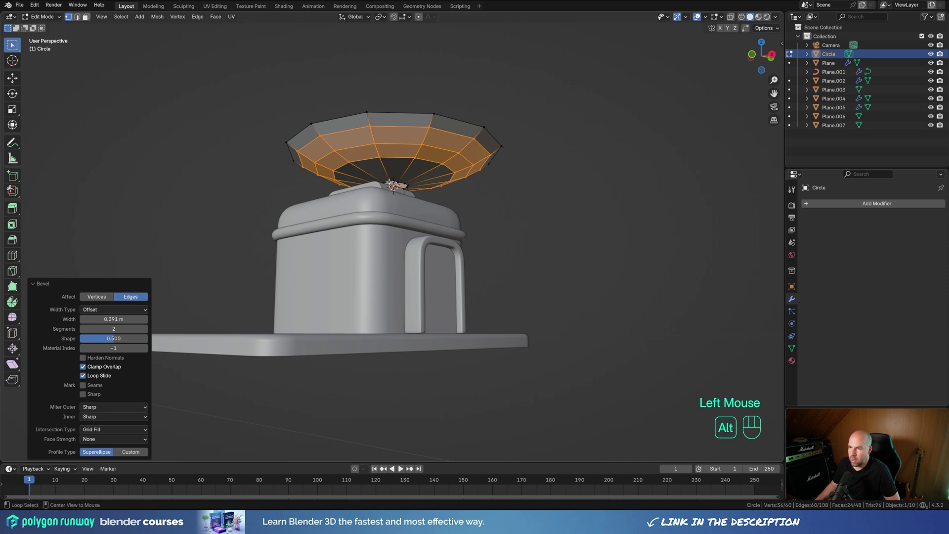
Step: Fill the small open ring at the bottom of the dish with a face
{"action": "left_click", "coordinate": [397, 177], "text": "alt"}
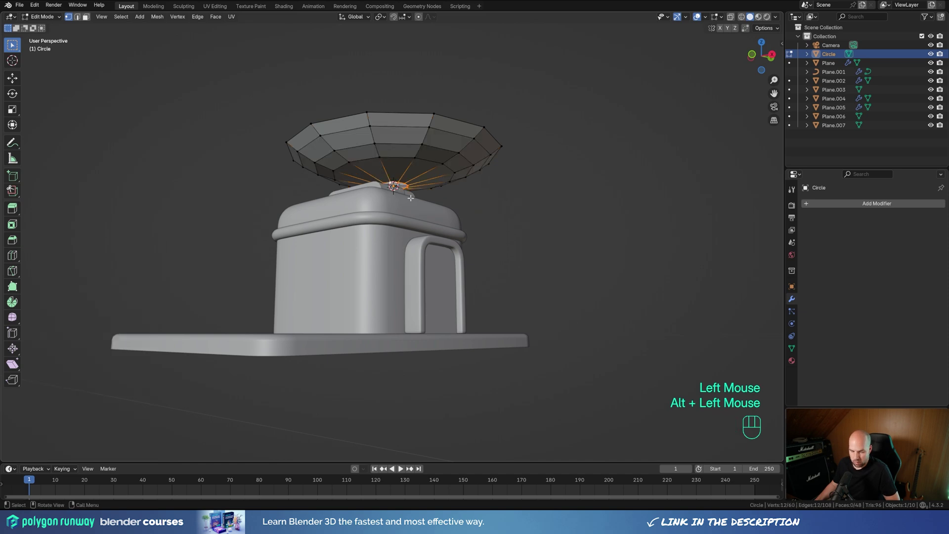
{"action": "key", "text": "f"}
{"action": "middle_click_drag", "start_coordinate": [446, 188], "coordinate": [563, 262]}
Step: In Object Mode, scale the dish uniformly to about 0.74 and stretch it along Z to make it deeper
{"action": "key", "text": "Tab"}
{"action": "key", "text": "s"}
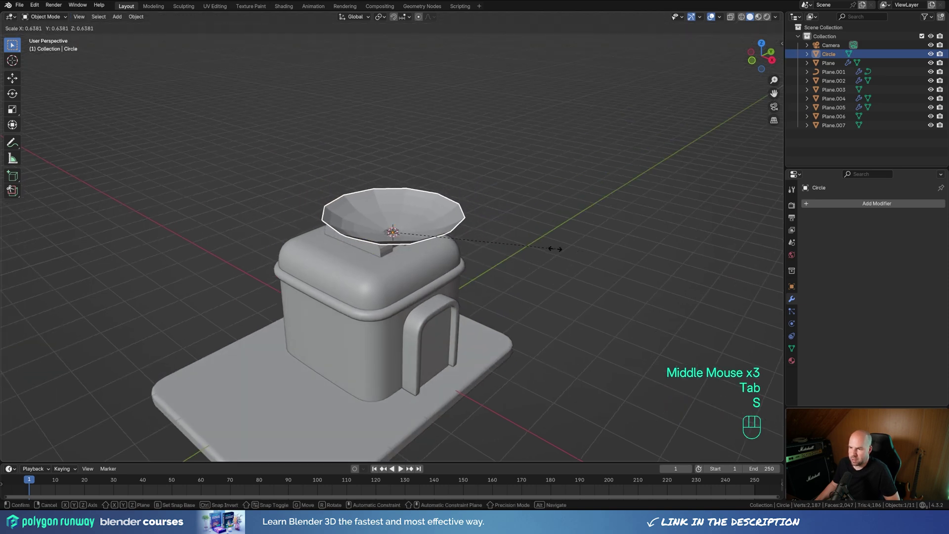
{"action": "left_click", "coordinate": [581, 249]}
{"action": "key", "text": "s"}
{"action": "key", "text": "z"}
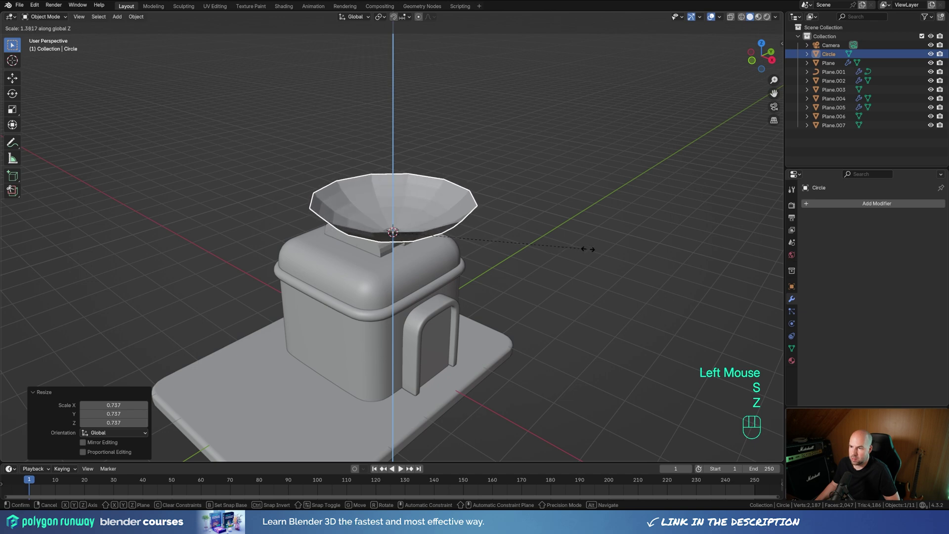
{"action": "left_click", "coordinate": [633, 249]}
Step: Apply the dish's scale and add a Solidify modifier with a thickness of about -0.125 m
{"action": "key", "text": "ctrl+a"}
{"action": "left_click", "coordinate": [507, 244]}
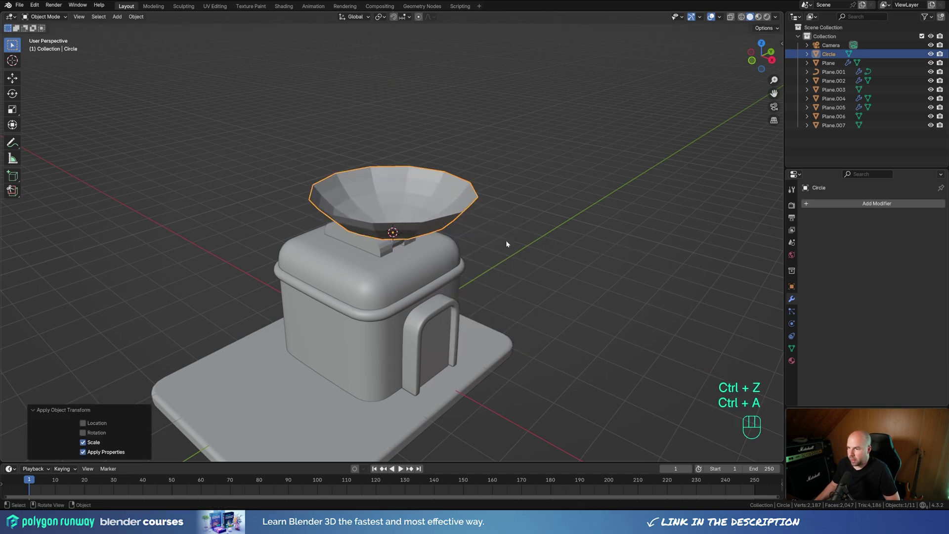
{"action": "left_click", "coordinate": [830, 204]}
{"action": "mouse_move", "coordinate": [841, 201]}
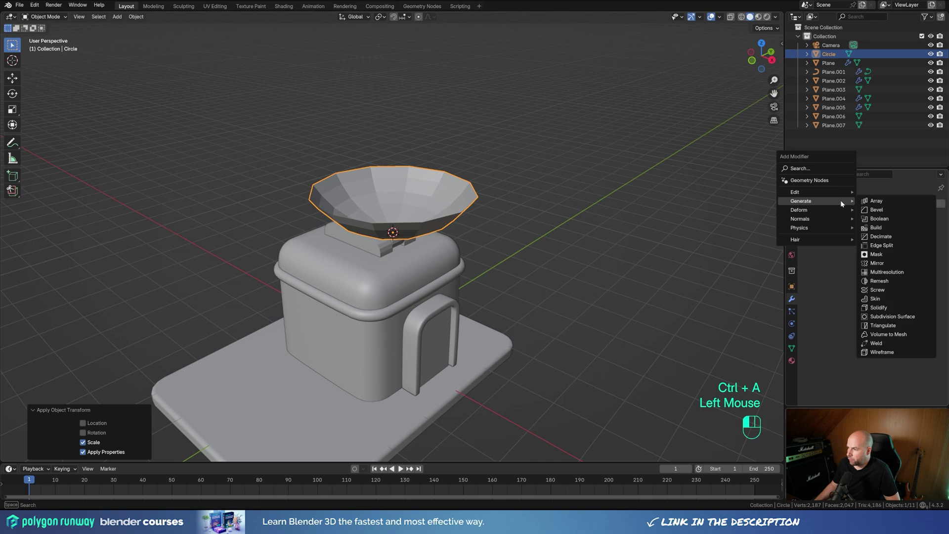
{"action": "left_click", "coordinate": [889, 307]}
{"action": "left_click_drag", "start_coordinate": [895, 241], "coordinate": [873, 241], "text": "shift"}
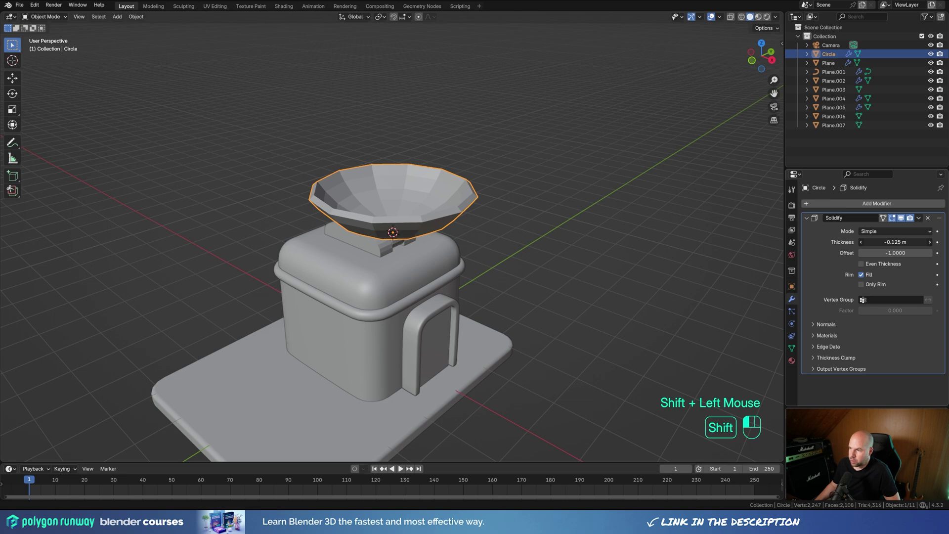
Step: Add a Bevel modifier to the dish with 2 segments and an amount of about 0.059 m
{"action": "left_click", "coordinate": [877, 203]}
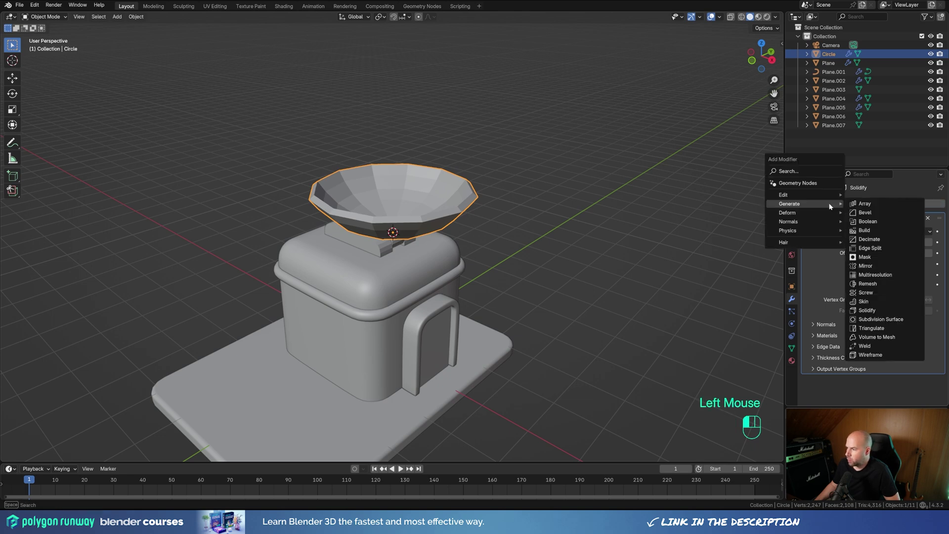
{"action": "left_click", "coordinate": [869, 214]}
{"action": "left_click", "coordinate": [809, 219]}
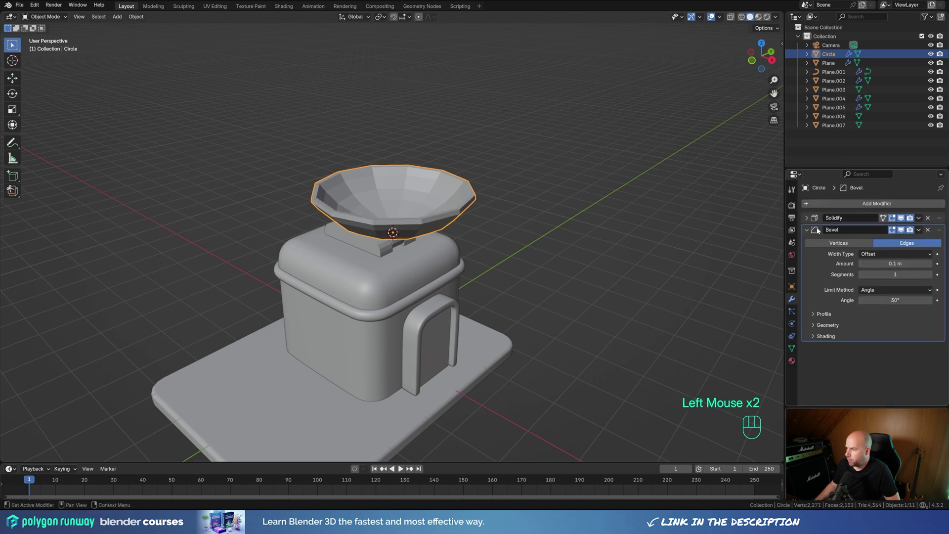
{"action": "left_click", "coordinate": [930, 275]}
{"action": "mouse_move", "coordinate": [915, 263]}
{"action": "left_mouse_down", "text": "shift"}
{"action": "mouse_move", "coordinate": [888, 263]}
{"action": "mouse_move", "coordinate": [910, 263]}
{"action": "left_mouse_up", "text": "shift"}
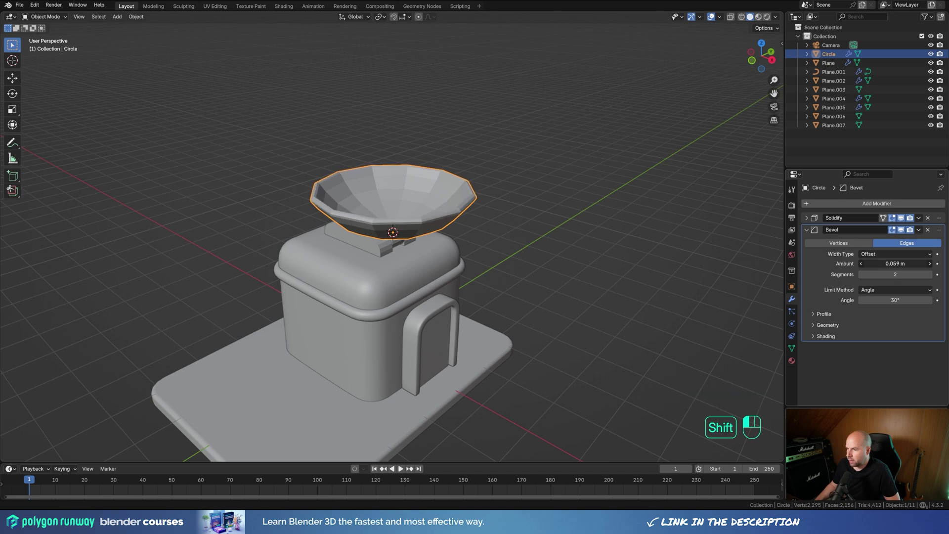
{"action": "left_click", "coordinate": [819, 229]}
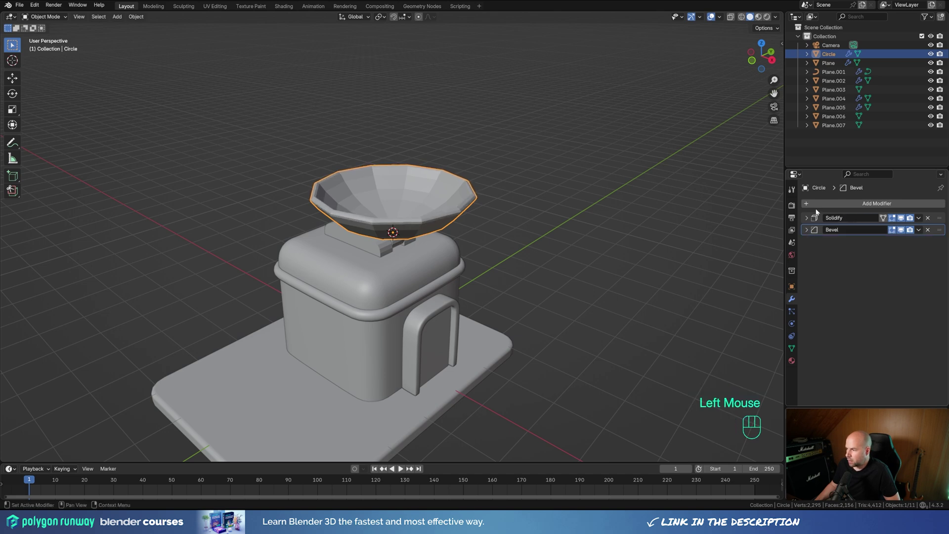
Step: Add a Subdivision Surface modifier to the dish with viewport level 2 and shade the dish smooth
{"action": "left_click", "coordinate": [811, 203]}
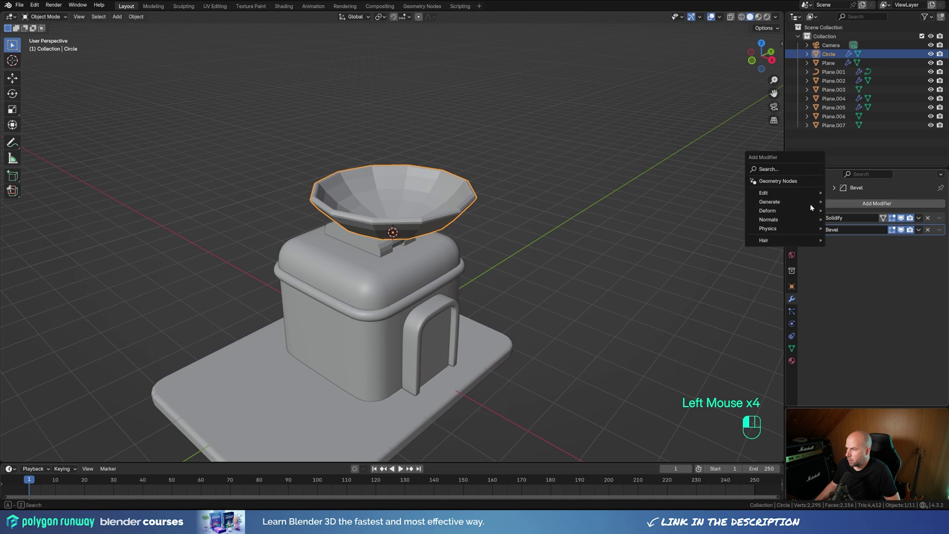
{"action": "mouse_move", "coordinate": [781, 202]}
{"action": "left_click", "coordinate": [860, 317]}
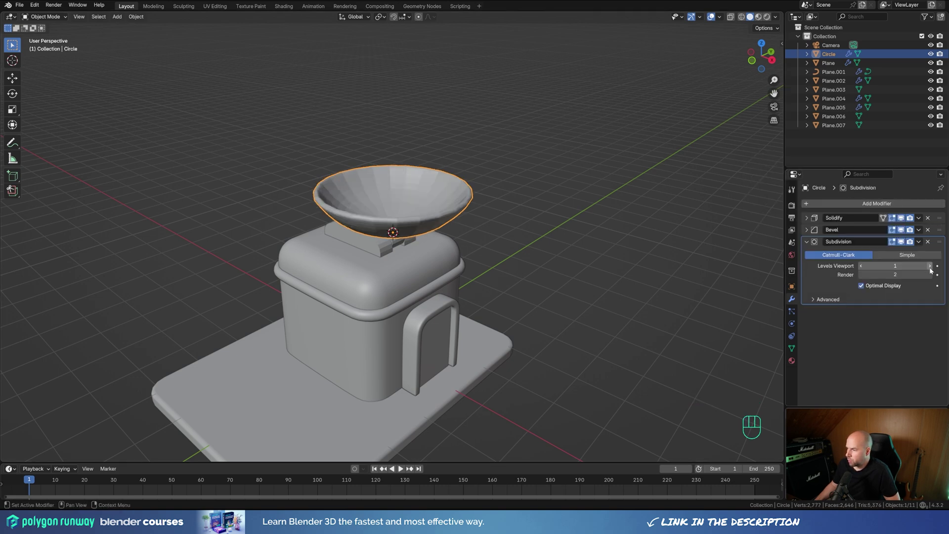
{"action": "right_click", "coordinate": [420, 189]}
{"action": "left_click", "coordinate": [418, 158]}
{"action": "scroll", "coordinate": [412, 216], "scroll_direction": "up", "scroll_amount": 2}
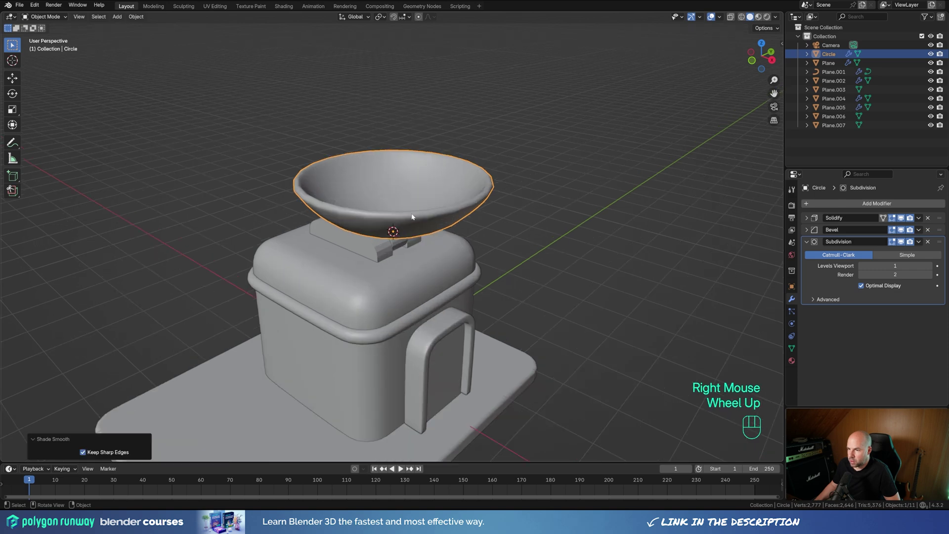
{"action": "scroll", "coordinate": [412, 217], "scroll_direction": "up", "scroll_amount": 1}
{"action": "left_click", "coordinate": [931, 266]}
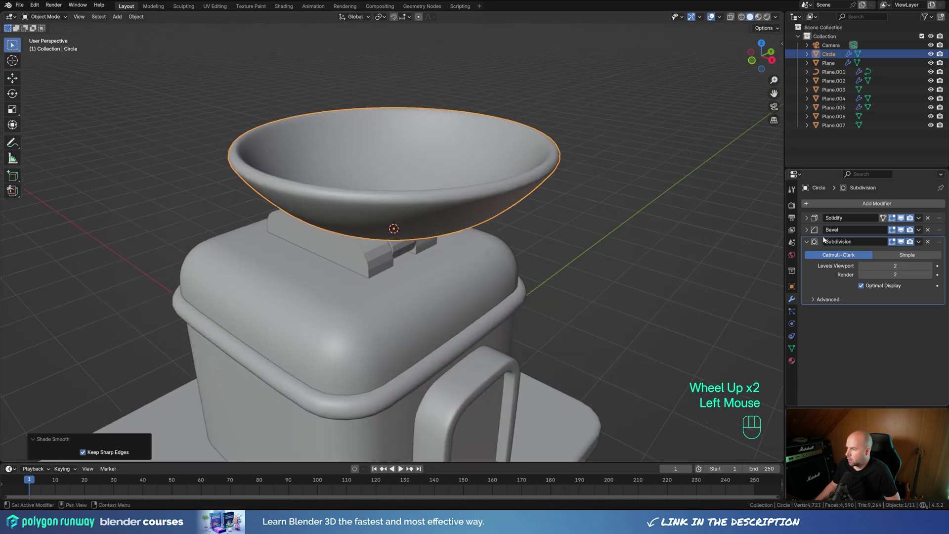
Step: Set the amount of the dish's Bevel modifier to about 0.031 m
{"action": "left_click", "coordinate": [808, 231]}
{"action": "mouse_move", "coordinate": [904, 264]}
{"action": "left_mouse_down", "text": "shift"}
{"action": "mouse_move", "coordinate": [865, 265]}
{"action": "mouse_move", "coordinate": [908, 265]}
{"action": "mouse_move", "coordinate": [886, 264]}
{"action": "left_mouse_up", "text": "shift"}
{"action": "scroll", "coordinate": [484, 248], "scroll_direction": "down", "scroll_amount": 3}
{"action": "middle_click_drag", "start_coordinate": [485, 248], "coordinate": [495, 251]}
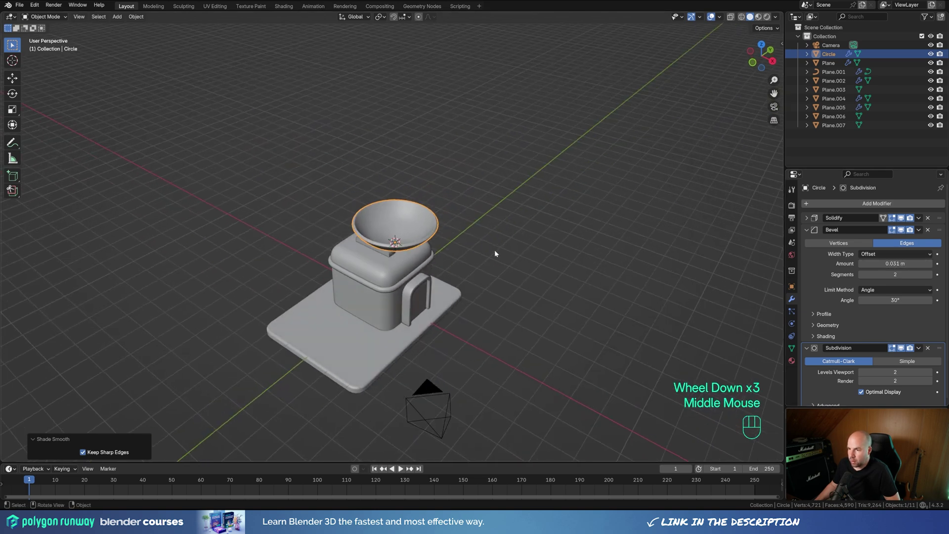
Step: Add another 12-vertex mesh circle at the 3D cursor under the dish and enter Edit Mode
{"action": "key", "text": "shift+a"}
{"action": "mouse_move", "coordinate": [473, 244]}
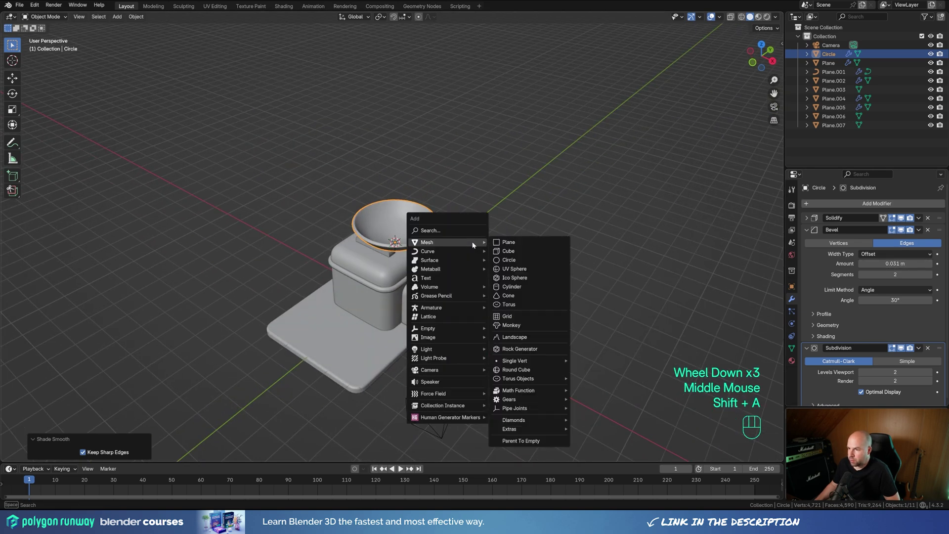
{"action": "left_click", "coordinate": [508, 260]}
{"action": "key", "text": "Tab"}
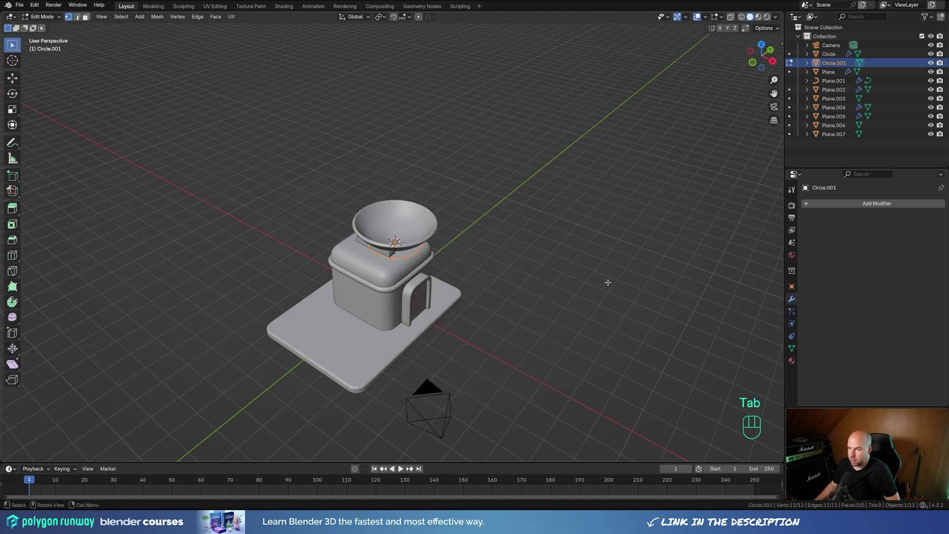
Step: From the top view, turn on X-ray and scale the new circle down to about 0.113
{"action": "key", "text": "KP_7"}
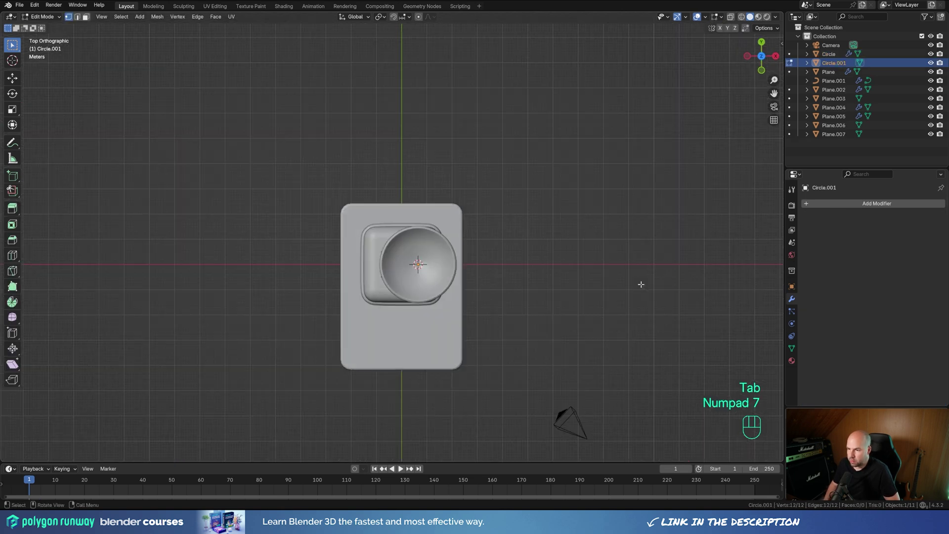
{"action": "scroll", "coordinate": [588, 309], "scroll_direction": "up", "scroll_amount": 2}
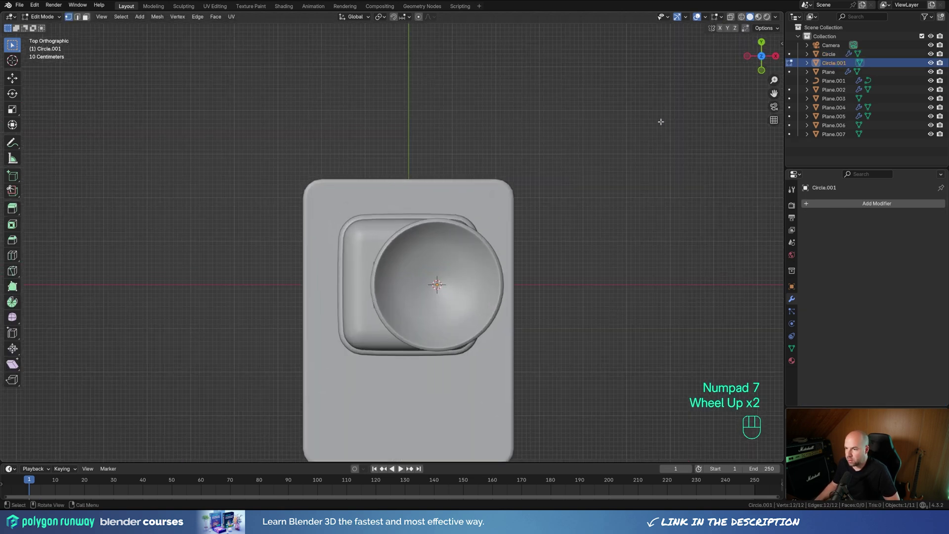
{"action": "left_click", "coordinate": [731, 19]}
{"action": "middle_click_drag", "start_coordinate": [609, 322], "coordinate": [556, 277], "text": "shift"}
{"action": "key", "text": "s"}
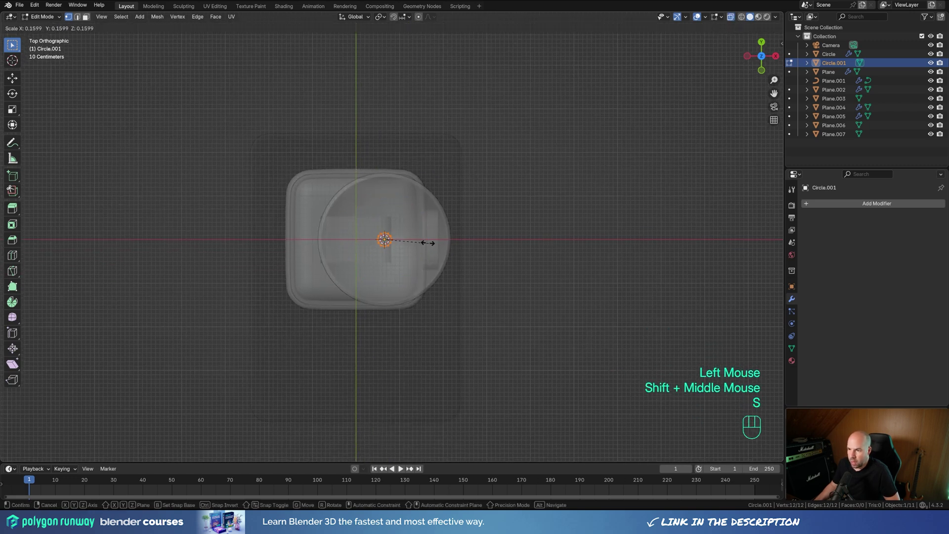
{"action": "left_click", "coordinate": [417, 243]}
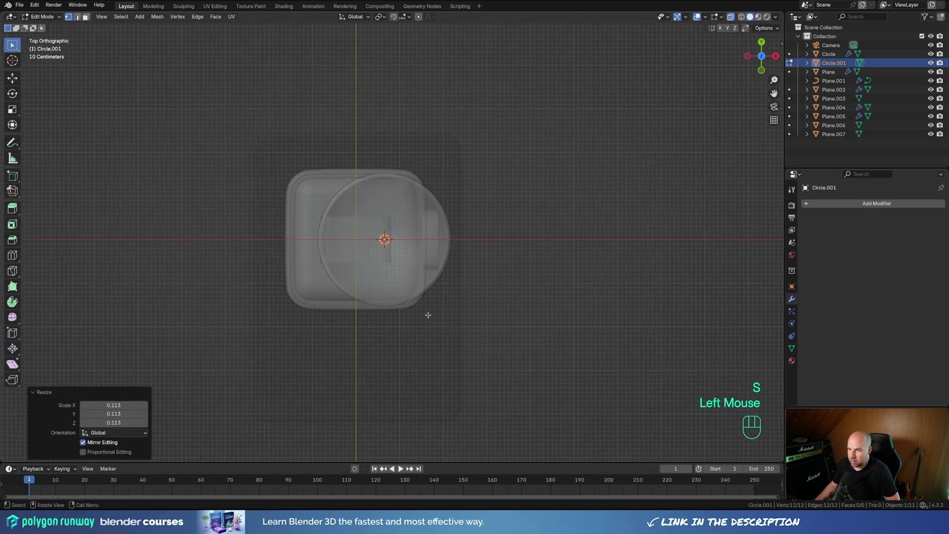
Step: From the front view, raise the small circle about 0.05 m along Z, near the base of the dish
{"action": "key", "text": "KP_1"}
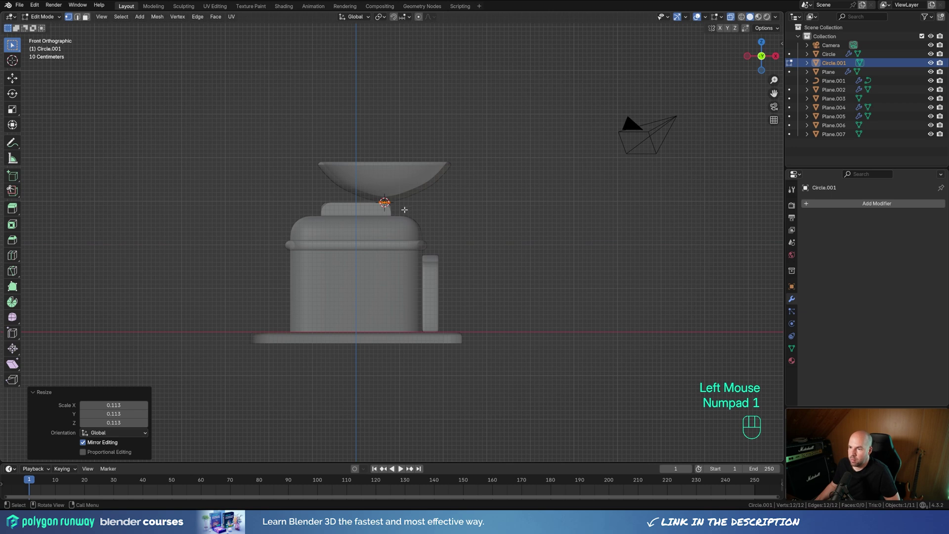
{"action": "key", "text": "g"}
{"action": "key", "text": "z"}
{"action": "left_click", "coordinate": [427, 273], "text": "shift"}
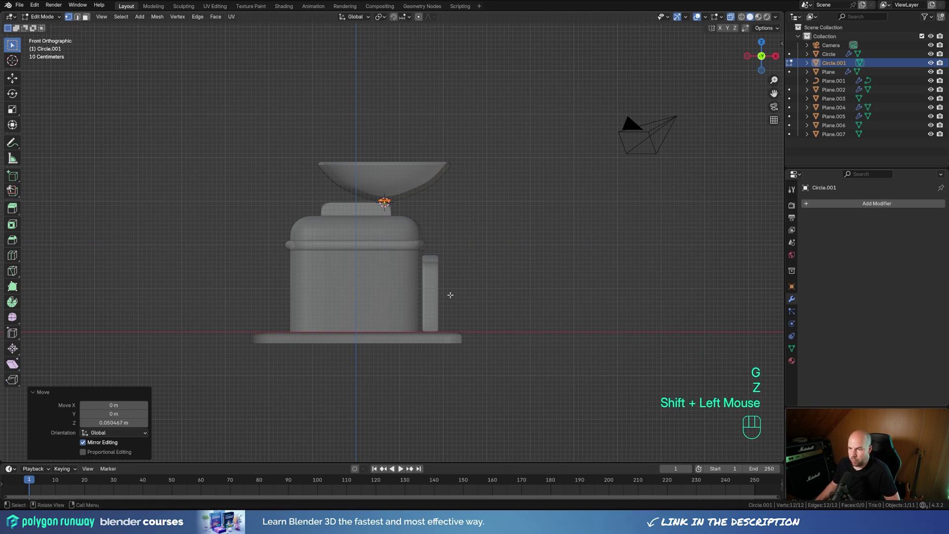
Step: Extrude the small circle up about 2.4 m along Z and scale its top end to about 0.235 to form a tapered antenna rod
{"action": "key", "text": "e"}
{"action": "key", "text": "z"}
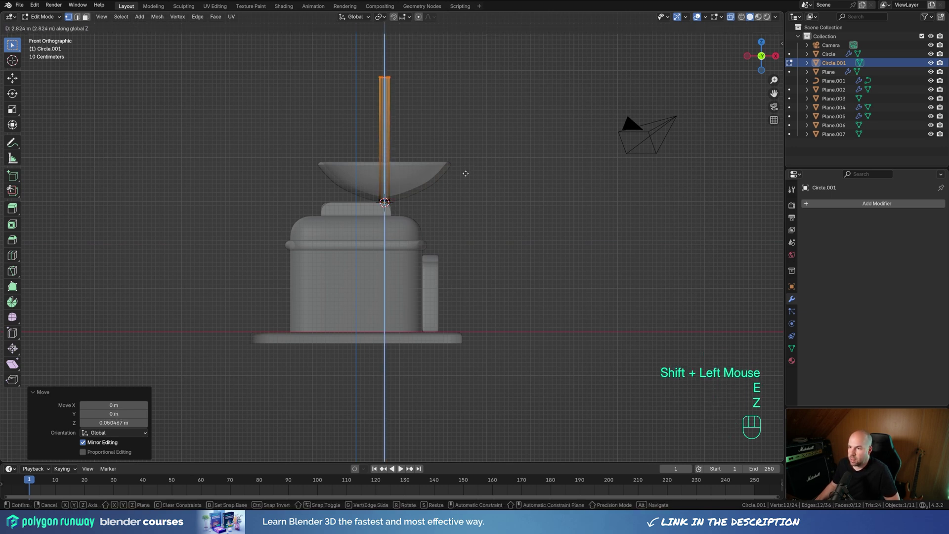
{"action": "left_click", "coordinate": [465, 191]}
{"action": "key", "text": "s"}
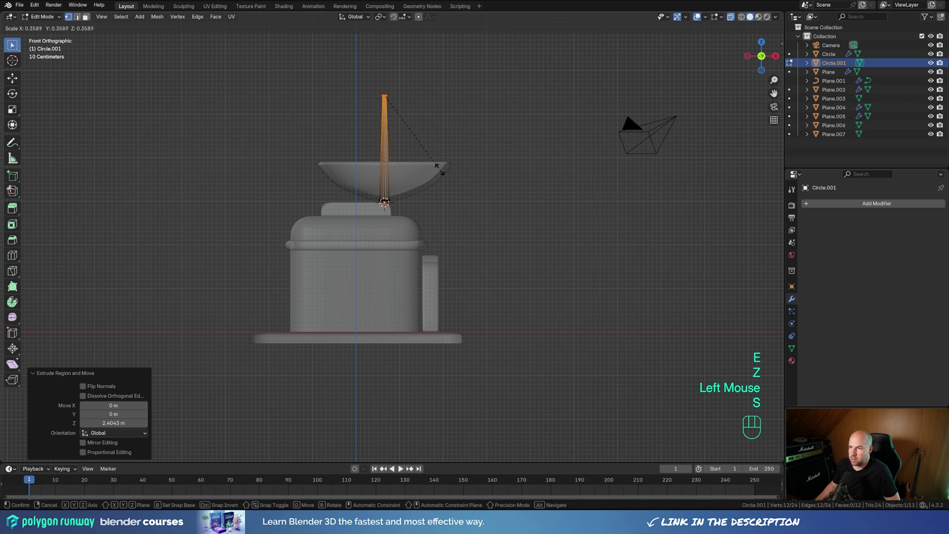
{"action": "left_click", "coordinate": [423, 145]}
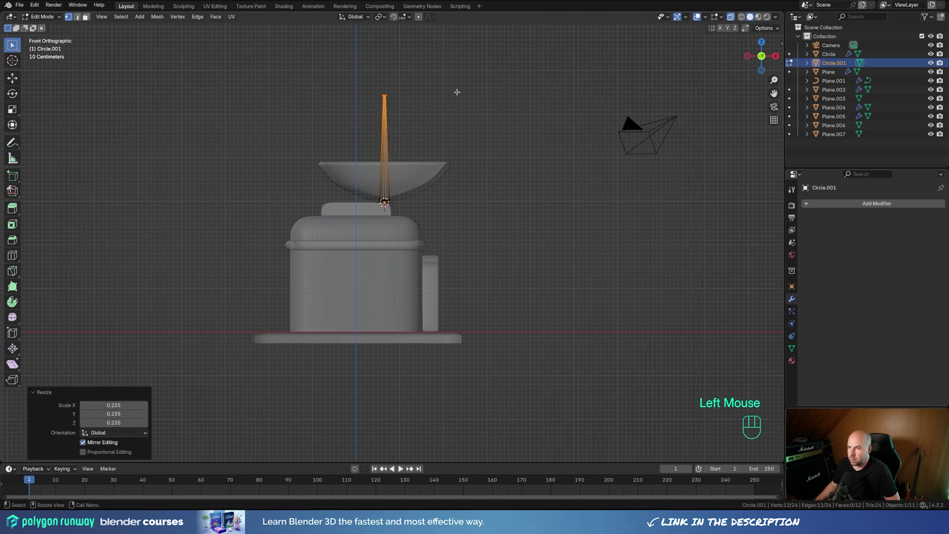
Step: Snap the 3D cursor to the rod's tip and add a UV sphere there with 16 segments and 8 rings
{"action": "key", "text": "shift+s"}
{"action": "left_click", "coordinate": [460, 144]}
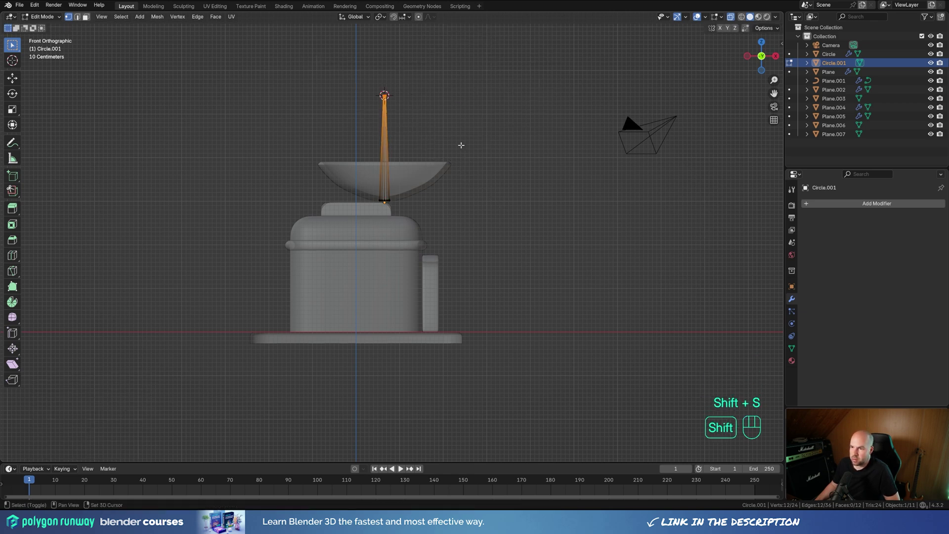
{"action": "middle_click_drag", "start_coordinate": [491, 145], "coordinate": [504, 206], "text": "shift"}
{"action": "key", "text": "Tab"}
{"action": "key", "text": "shift+a"}
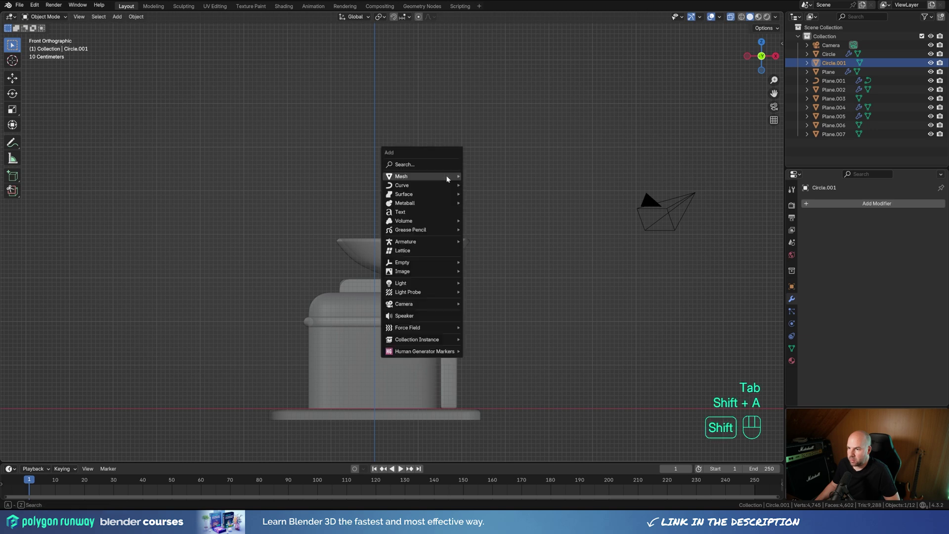
{"action": "mouse_move", "coordinate": [447, 178]}
{"action": "left_click", "coordinate": [487, 203]}
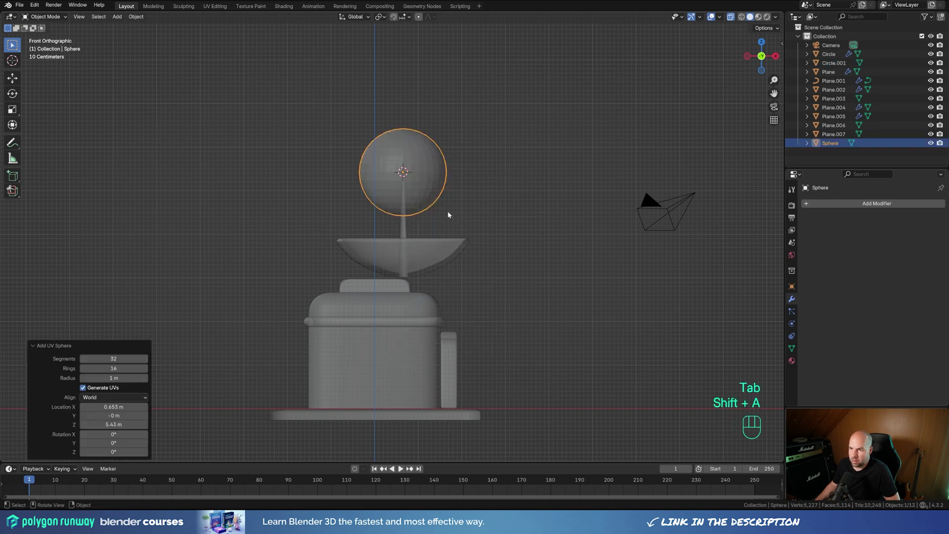
{"action": "left_click", "coordinate": [113, 358]}
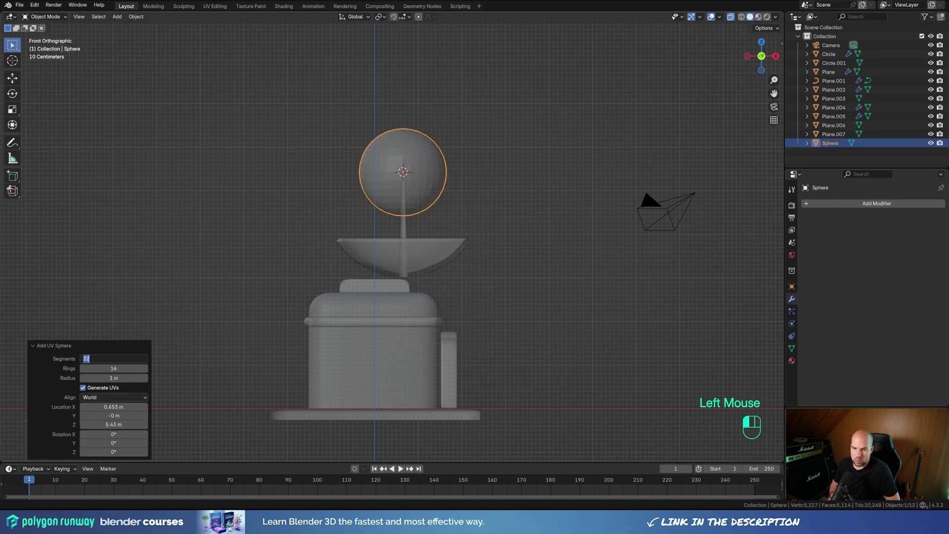
{"action": "key", "text": "Tab"}
{"action": "type", "text": "8"}
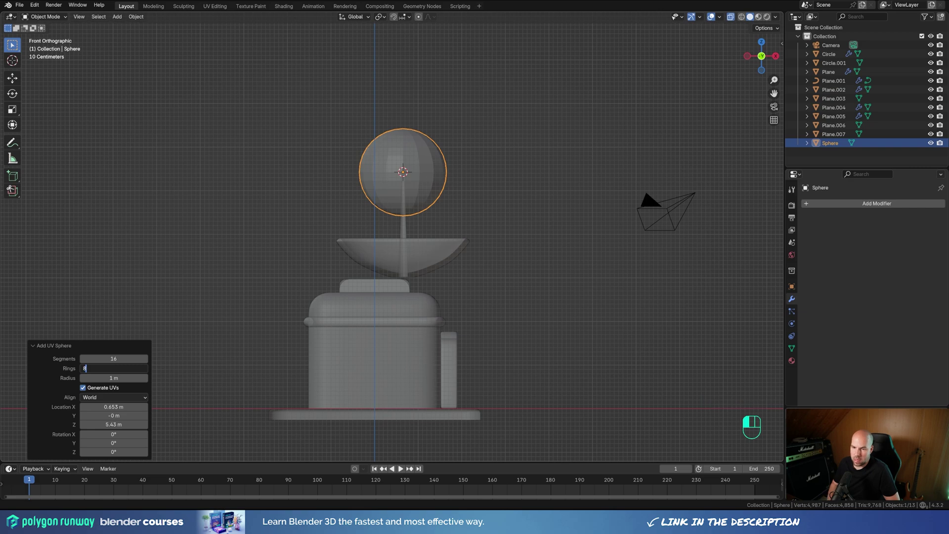
{"action": "key", "text": "Return"}
Step: Scale the tip sphere down to about 0.177 and shade it smooth
{"action": "key", "text": "s"}
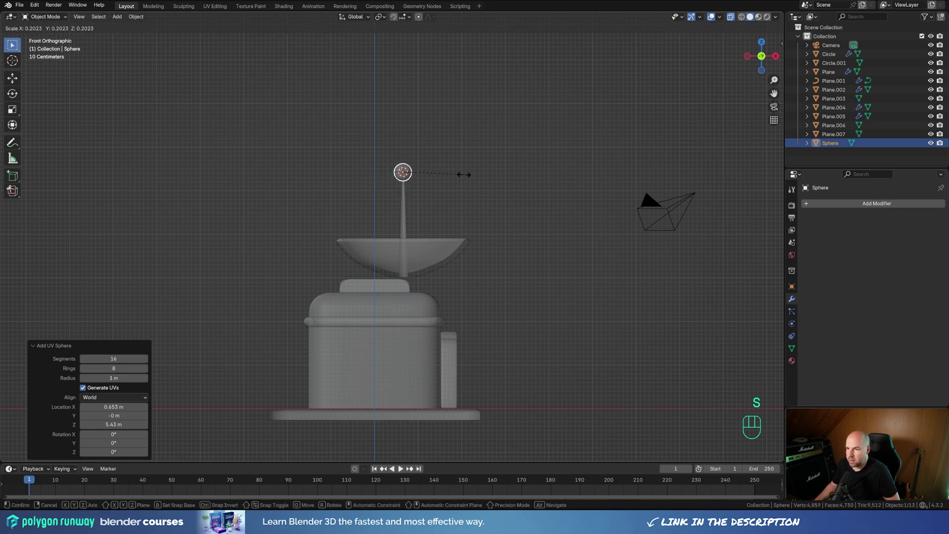
{"action": "left_click", "coordinate": [454, 175]}
{"action": "right_click", "coordinate": [435, 184]}
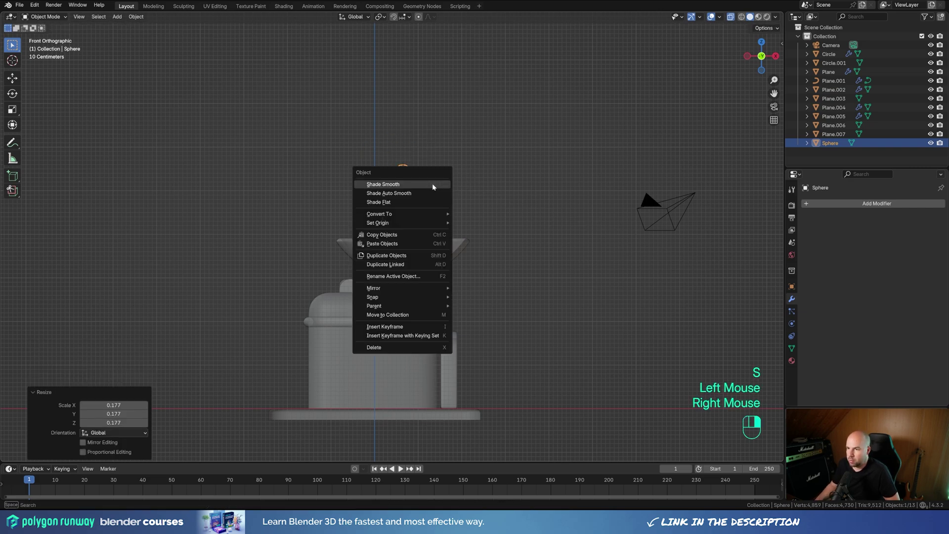
{"action": "left_click", "coordinate": [434, 184]}
Step: Turn off X-ray and shade the antenna rod smooth
{"action": "middle_click_drag", "start_coordinate": [500, 183], "coordinate": [398, 179]}
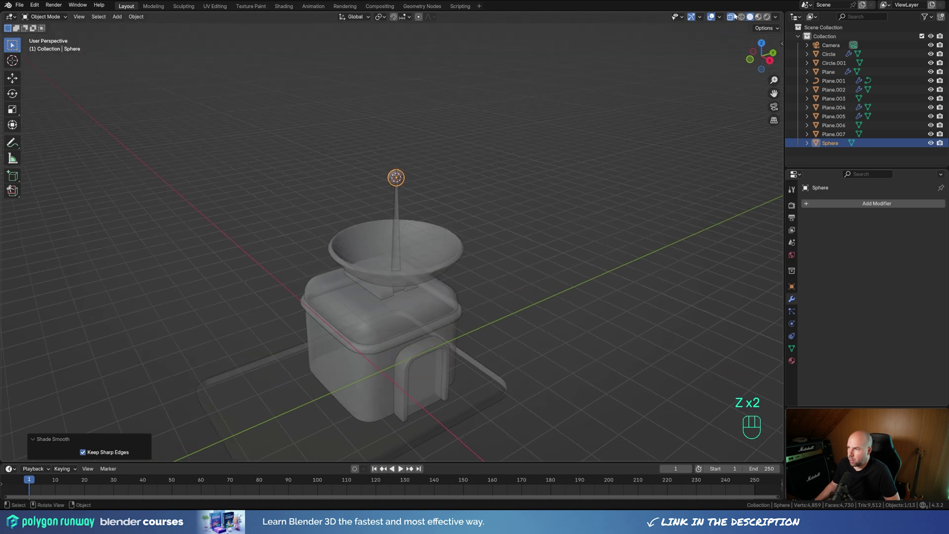
{"action": "key", "text": "z"}
{"action": "key", "text": "z"}
{"action": "left_click", "coordinate": [399, 178]}
{"action": "left_click", "coordinate": [396, 204]}
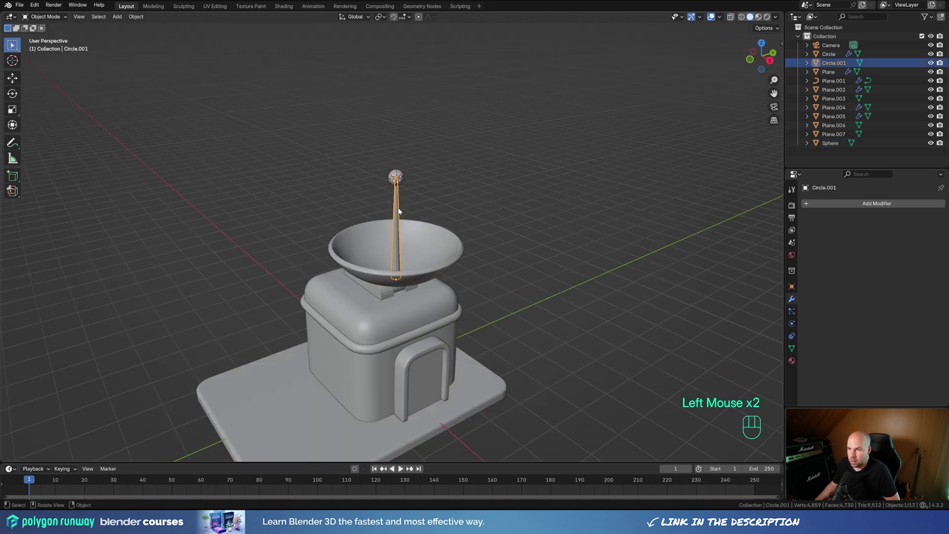
{"action": "right_click", "coordinate": [398, 206]}
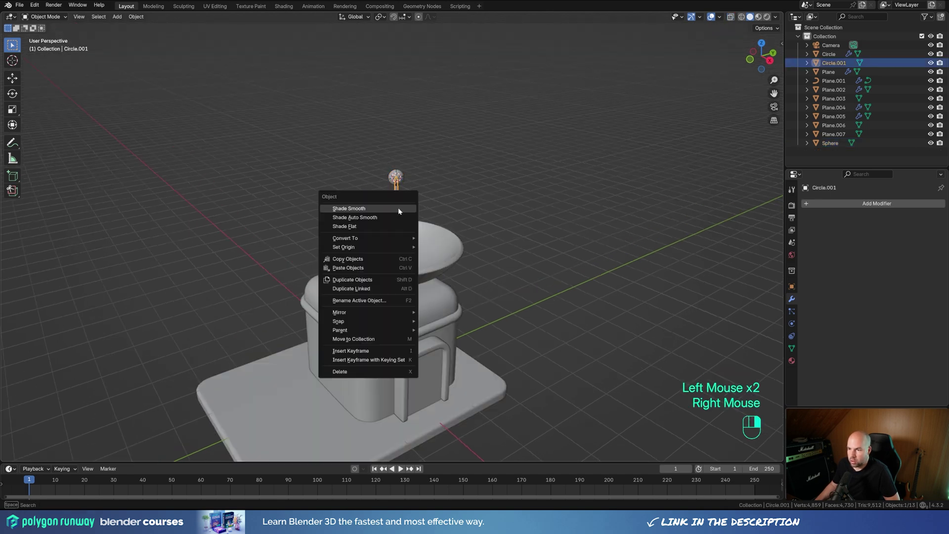
Step: Parent the antenna rod and its tip sphere to the dish using the Object option
{"action": "left_click", "coordinate": [395, 177], "text": "shift"}
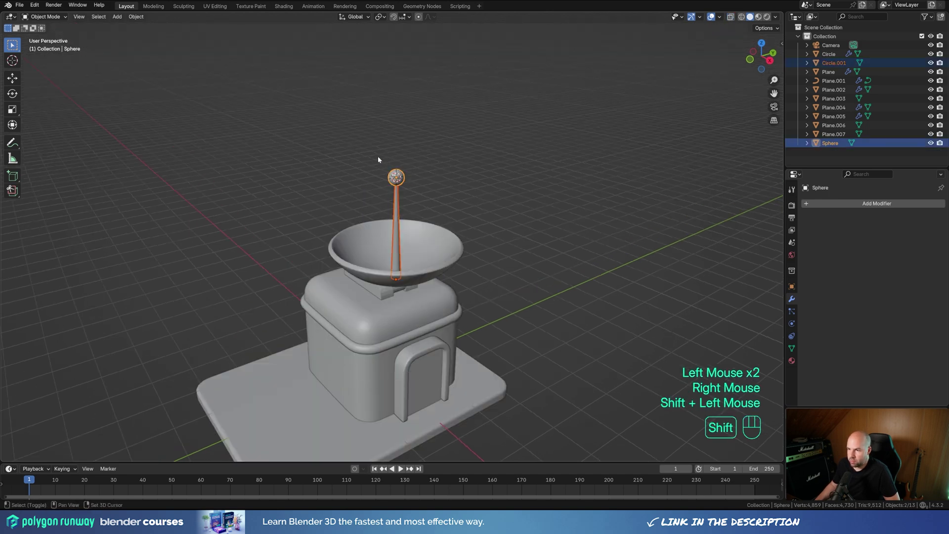
{"action": "left_click", "coordinate": [432, 252], "text": "shift"}
{"action": "key", "text": "ctrl+p"}
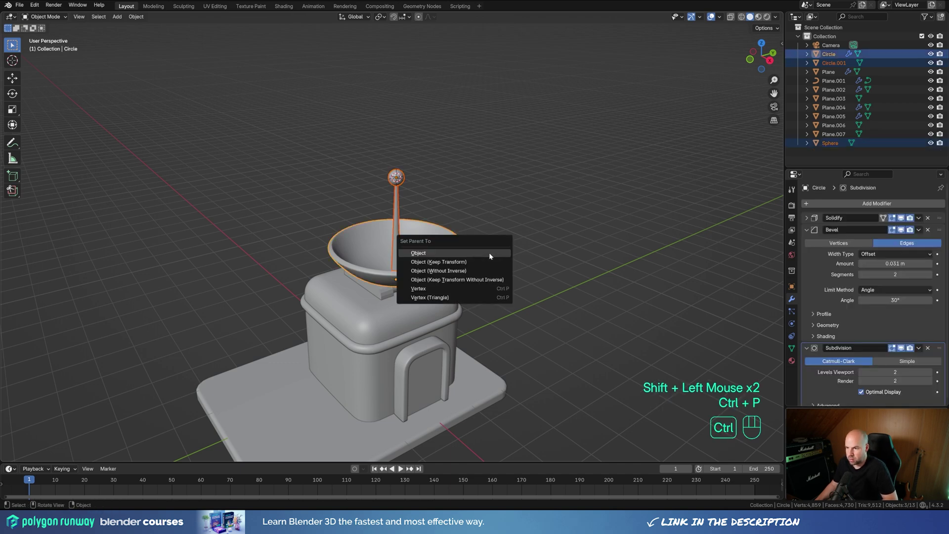
{"action": "left_click", "coordinate": [490, 255]}
Step: Parent the dish to the middle arm of the rooftop mount using the Object option
{"action": "middle_click_drag", "start_coordinate": [483, 297], "coordinate": [453, 190]}
{"action": "scroll", "coordinate": [430, 308], "scroll_direction": "up", "scroll_amount": 2}
{"action": "left_click", "coordinate": [453, 190]}
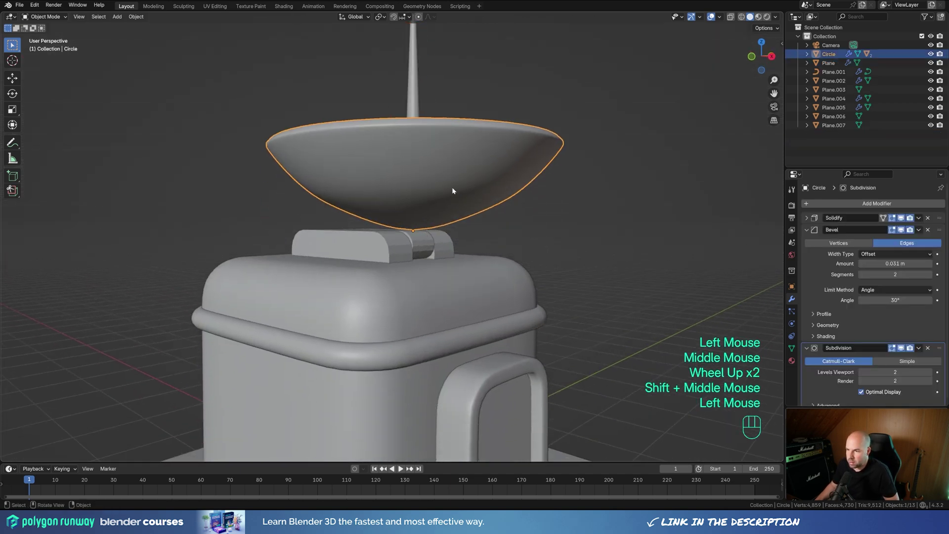
{"action": "left_click", "coordinate": [422, 244], "text": "shift"}
{"action": "key", "text": "ctrl+p"}
{"action": "left_click", "coordinate": [476, 256]}
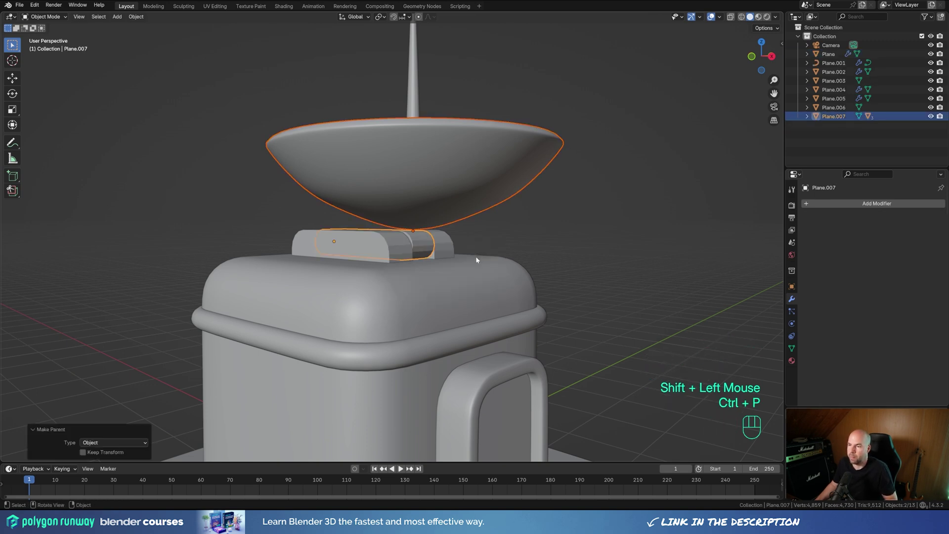
Step: Parent the middle arm to the two-sided rooftop bracket using the Object option
{"action": "left_click", "coordinate": [422, 246]}
{"action": "left_click", "coordinate": [366, 253], "text": "shift"}
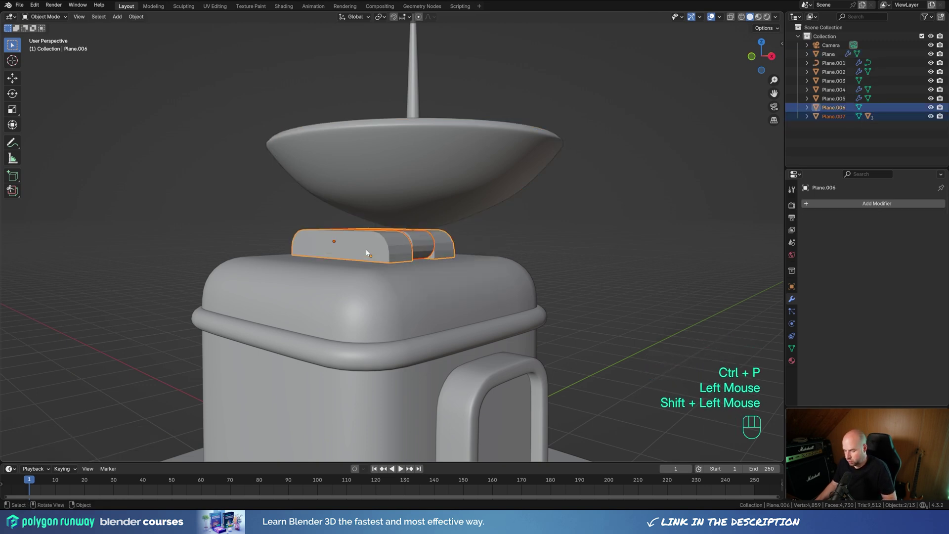
{"action": "key", "text": "ctrl+p"}
{"action": "left_click", "coordinate": [366, 248]}
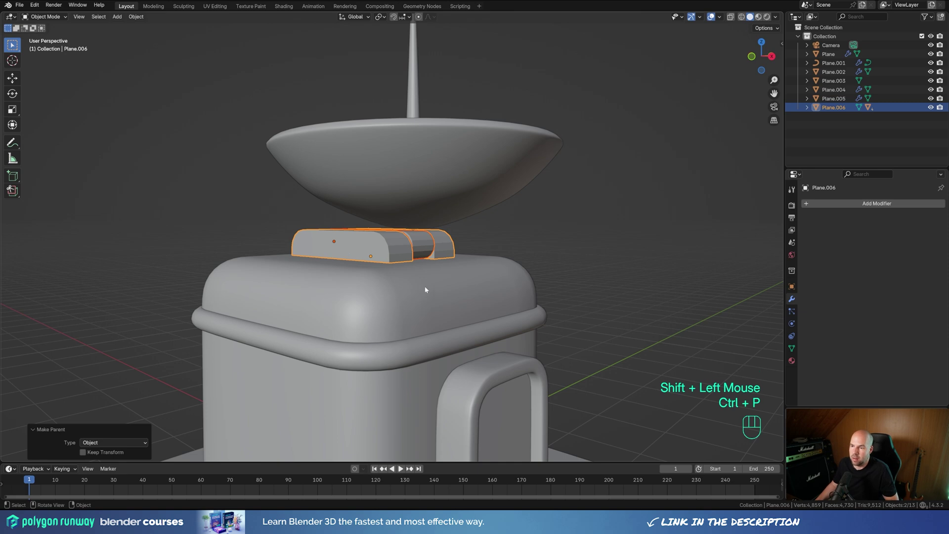
Step: Parent the bracket, roof, rim, door, door frame and building body to the ground slab
{"action": "scroll", "coordinate": [346, 251], "scroll_direction": "down", "scroll_amount": 2}
{"action": "left_click", "coordinate": [373, 249]}
{"action": "left_click", "coordinate": [374, 278], "text": "shift"}
{"action": "left_click", "coordinate": [386, 315], "text": "shift"}
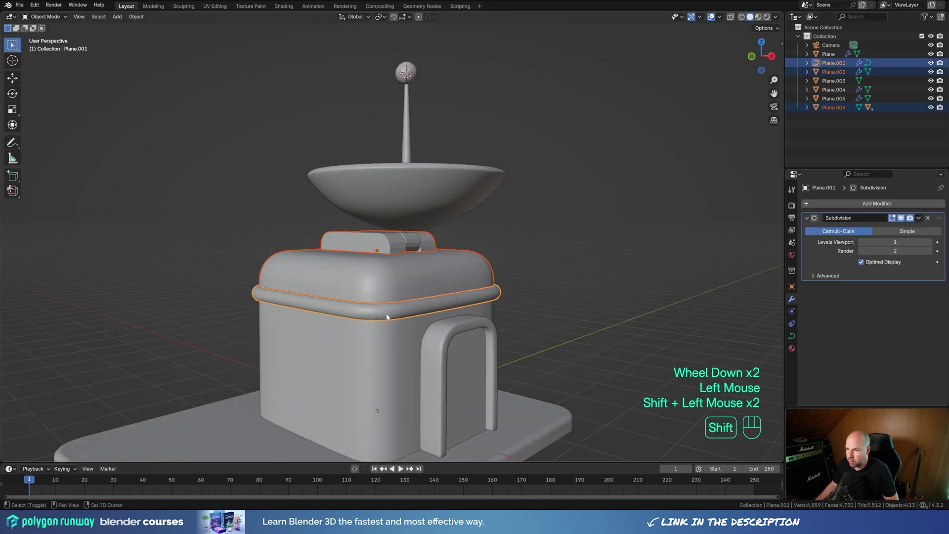
{"action": "left_click", "coordinate": [438, 342], "text": "shift"}
{"action": "left_click", "coordinate": [461, 352], "text": "shift"}
{"action": "left_click", "coordinate": [380, 382], "text": "shift"}
{"action": "left_click", "coordinate": [517, 440], "text": "shift"}
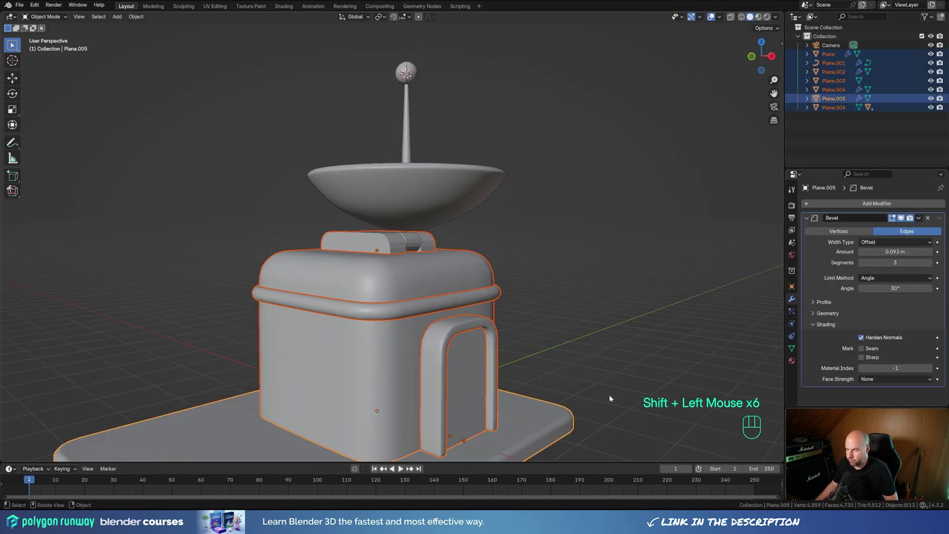
{"action": "key", "text": "ctrl+p"}
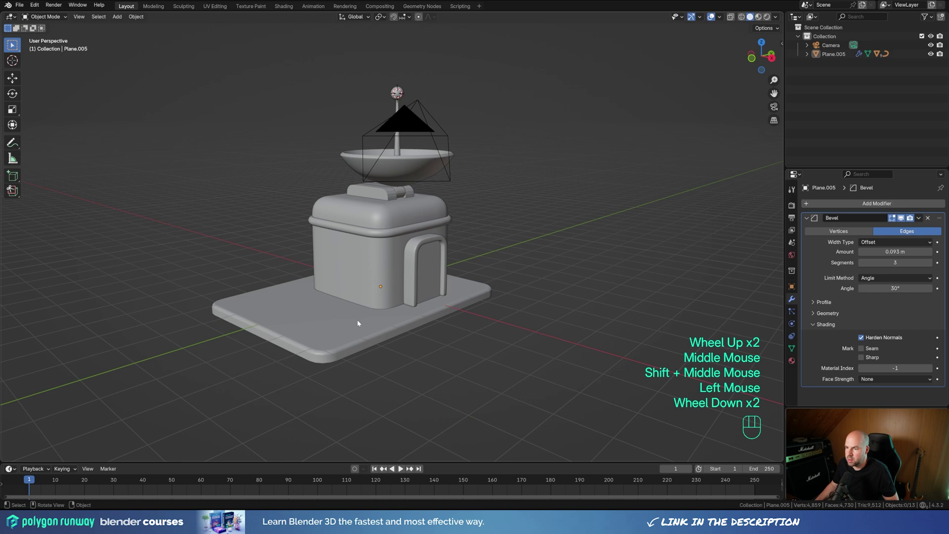
Step: Try moving the ground slab with its parented parts and cancel the move
{"action": "left_click", "coordinate": [358, 324]}
{"action": "middle_click_drag", "start_coordinate": [358, 323], "coordinate": [504, 316]}
{"action": "key", "text": "g"}
{"action": "key", "text": "Escape"}
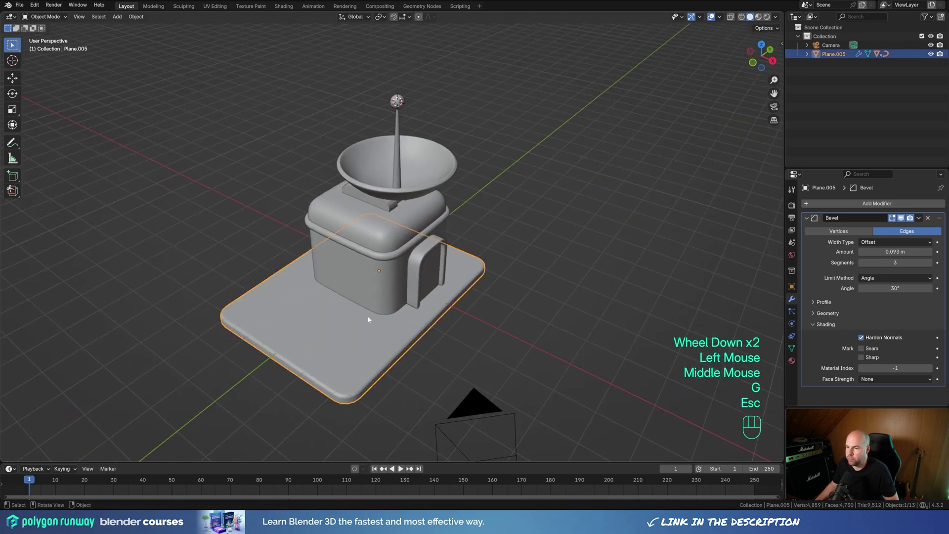
Step: Rotate the middle arm with the attached dish about -45° around the global Y axis
{"action": "left_click", "coordinate": [431, 214]}
{"action": "scroll", "coordinate": [423, 286], "scroll_direction": "up", "scroll_amount": 1}
{"action": "middle_click_drag", "start_coordinate": [434, 216], "coordinate": [432, 283], "text": "shift"}
{"action": "scroll", "coordinate": [423, 286], "scroll_direction": "up", "scroll_amount": 1}
{"action": "left_click", "coordinate": [435, 282]}
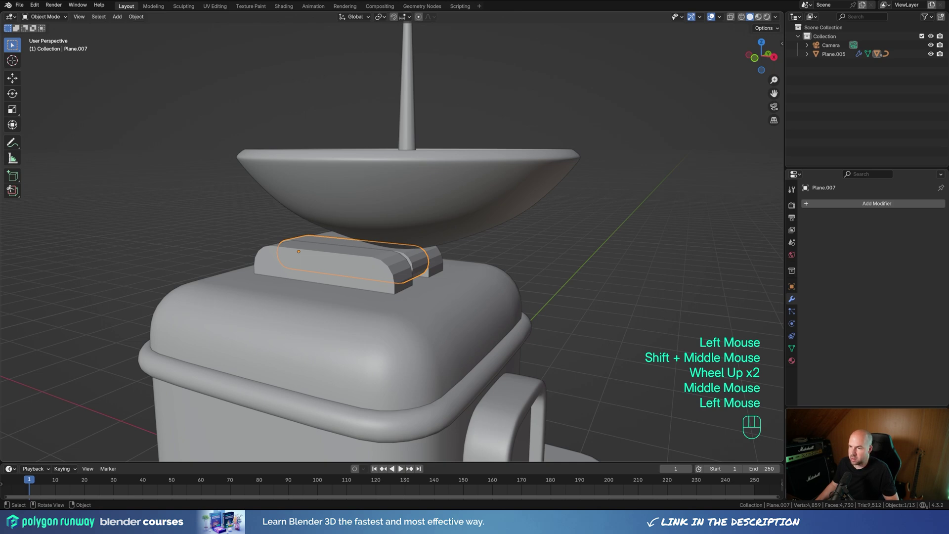
{"action": "key", "text": "r"}
{"action": "key", "text": "y"}
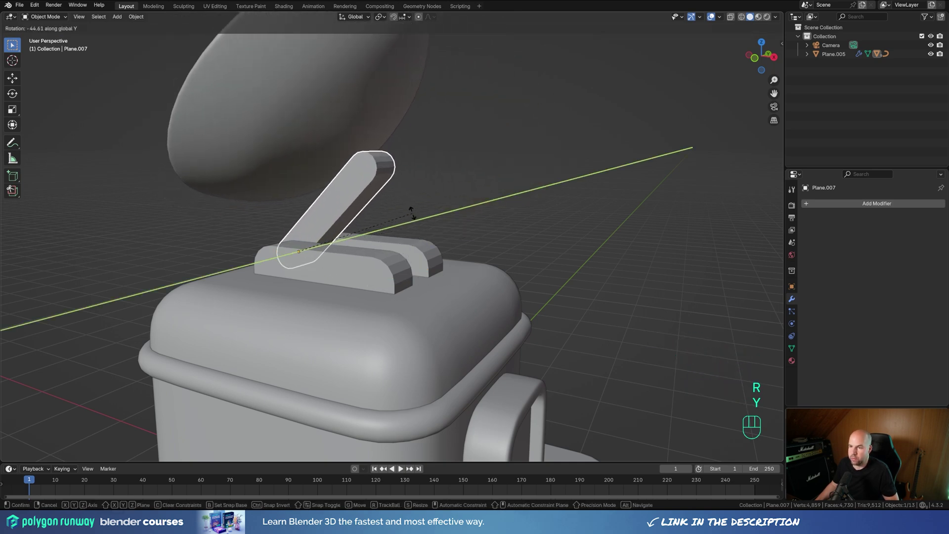
{"action": "left_click", "coordinate": [411, 212]}
Step: Try raising the rooftop bracket about 0.47 m along Z and undo the move
{"action": "left_click", "coordinate": [356, 276]}
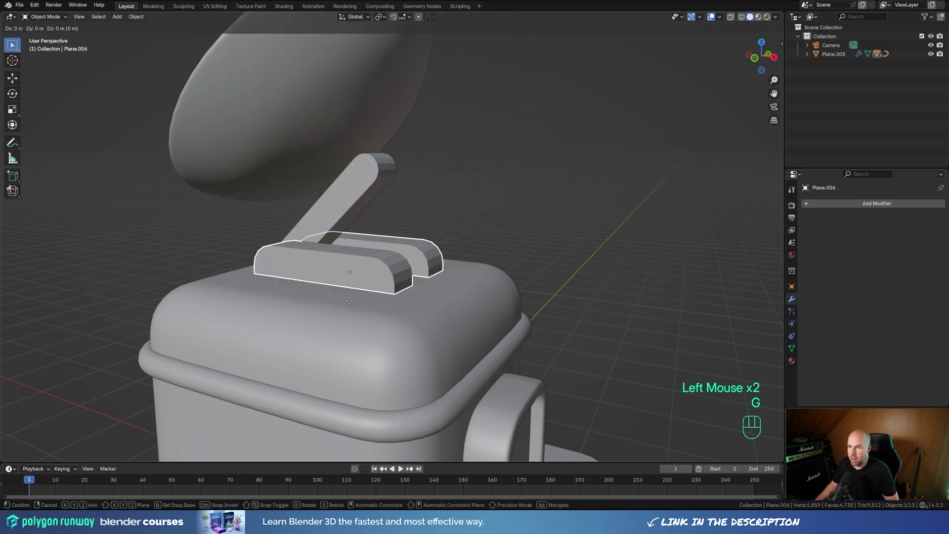
{"action": "key", "text": "g"}
{"action": "key", "text": "z"}
{"action": "left_click", "coordinate": [356, 259]}
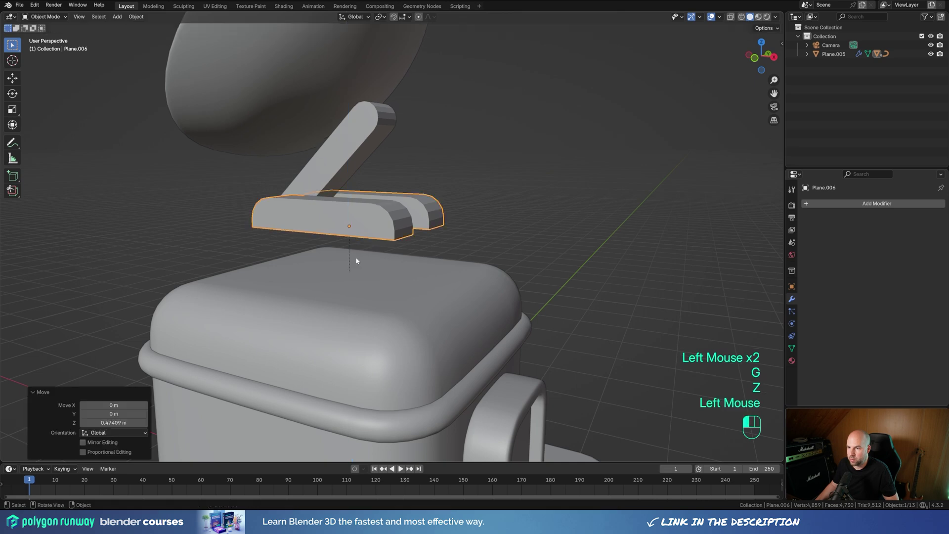
{"action": "key", "text": "ctrl+z"}
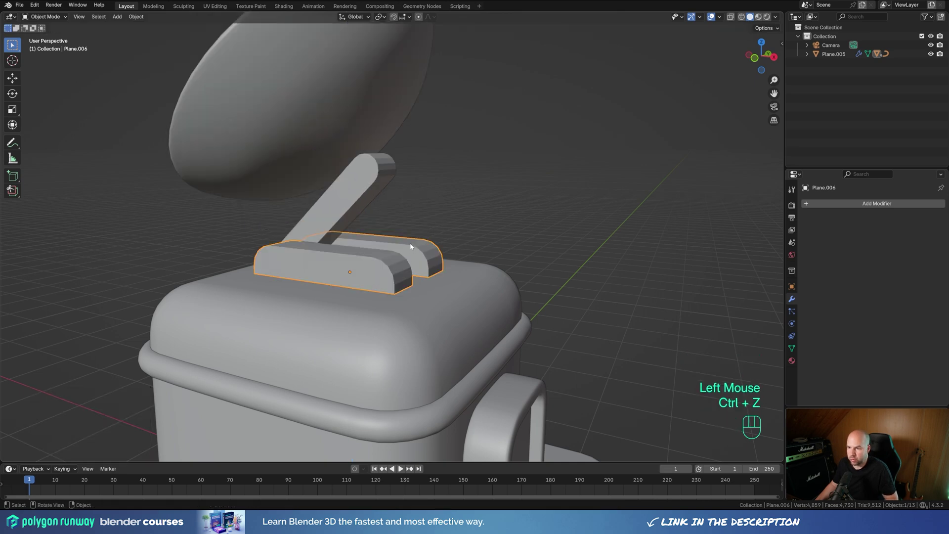
Step: Add a 12-vertex mesh circle centred on the rooftop bracket and scale it to about 1.137 in Edit Mode
{"action": "key", "text": "shift+s"}
{"action": "left_click", "coordinate": [409, 294]}
{"action": "middle_click_drag", "start_coordinate": [409, 295], "coordinate": [396, 280]}
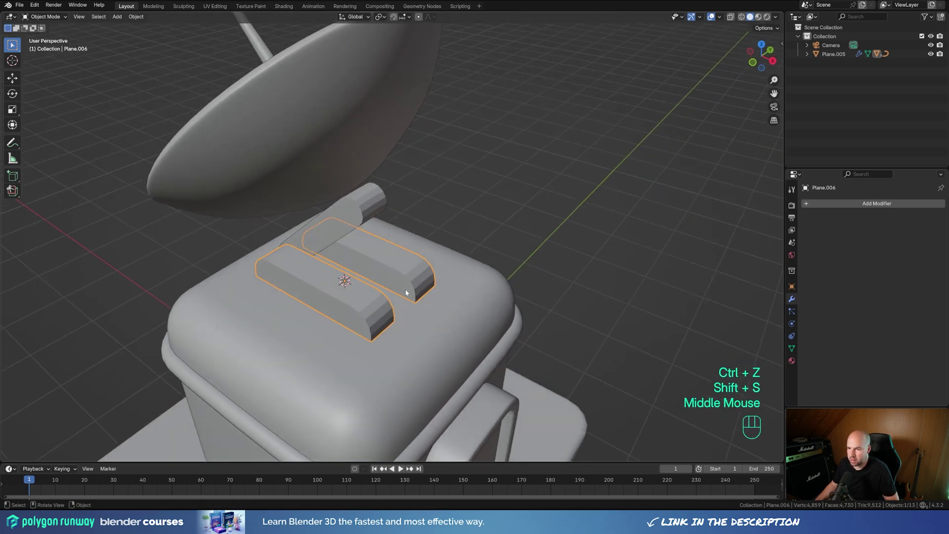
{"action": "scroll", "coordinate": [395, 281], "scroll_direction": "down", "scroll_amount": 2}
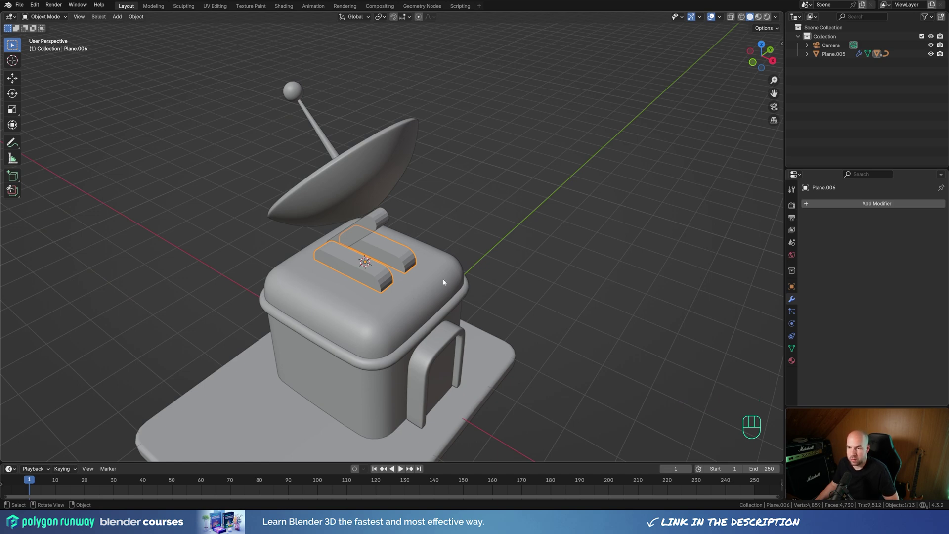
{"action": "key", "text": "shift+a"}
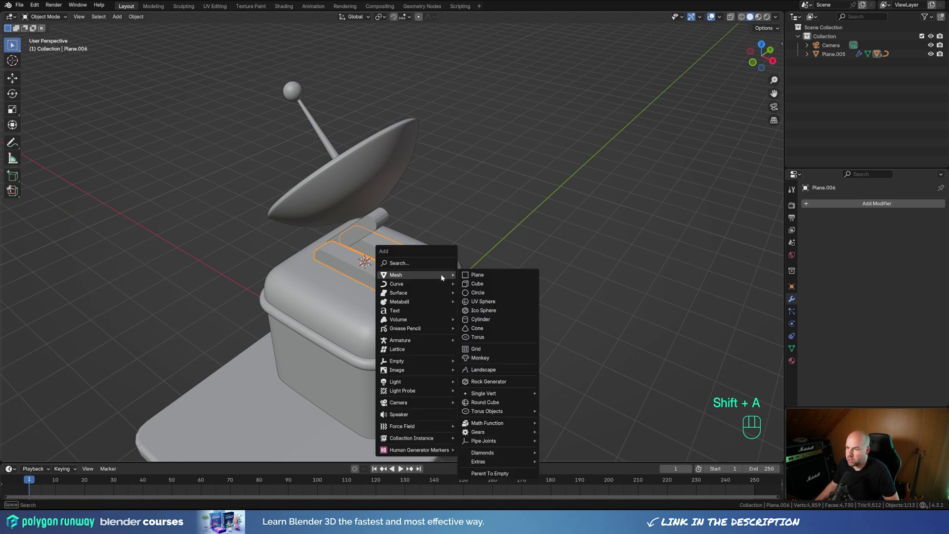
{"action": "left_click", "coordinate": [476, 296]}
{"action": "key", "text": "Tab"}
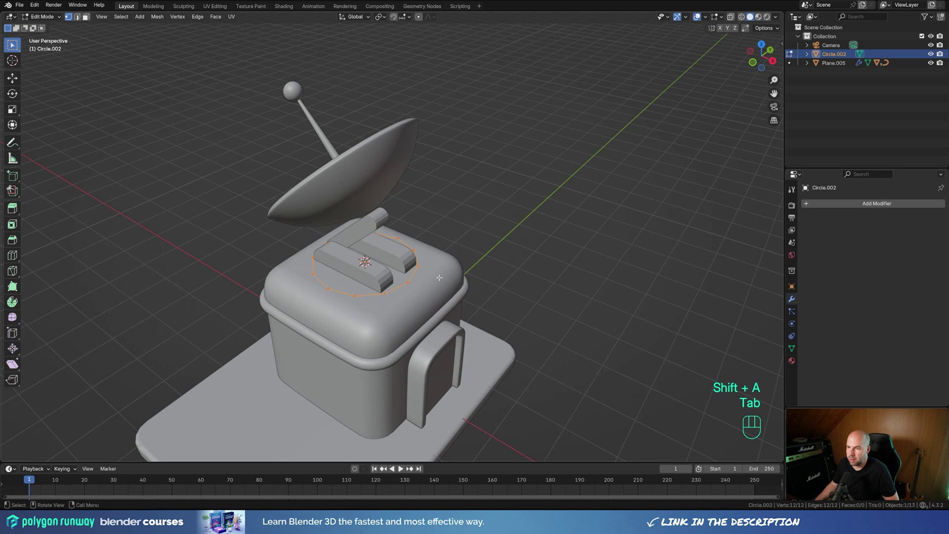
{"action": "key", "text": "s"}
{"action": "left_click", "coordinate": [470, 284]}
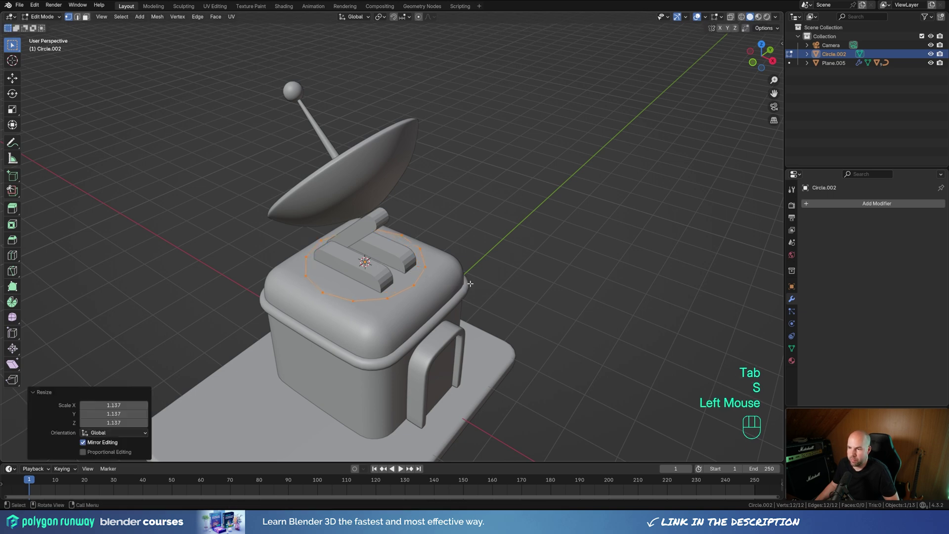
Step: Extrude the circle up about 0.4 m along Z and scale its top edge in to about 0.812
{"action": "key", "text": "e"}
{"action": "key", "text": "z"}
{"action": "left_click", "coordinate": [473, 265]}
{"action": "key", "text": "s"}
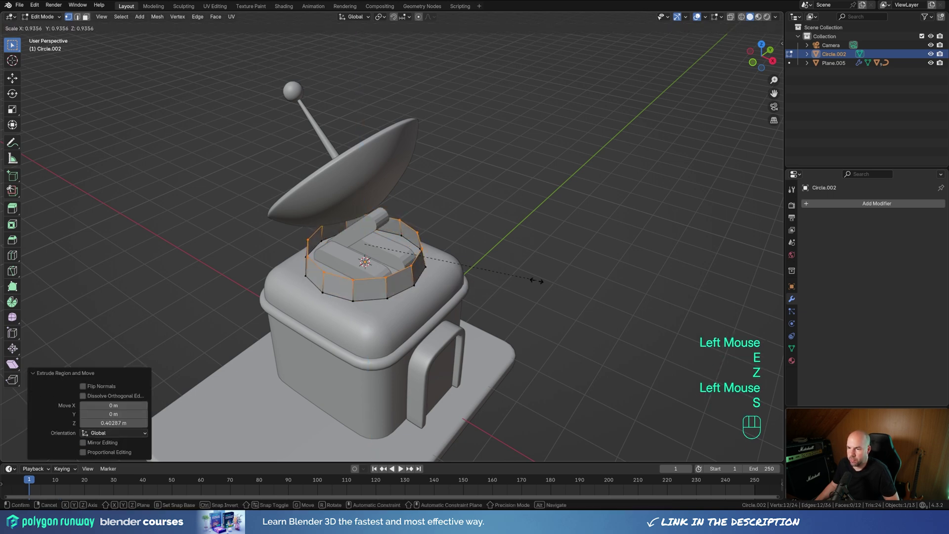
{"action": "left_click", "coordinate": [514, 273]}
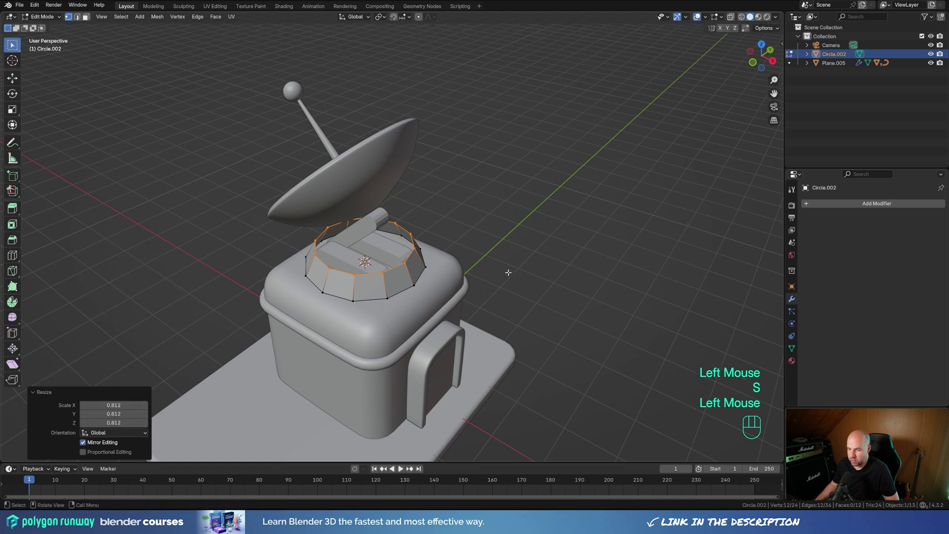
Step: Fill the top of the round base and add a Bevel modifier with 2 segments and an amount of about 0.049 m
{"action": "key", "text": "f"}
{"action": "key", "text": "Tab"}
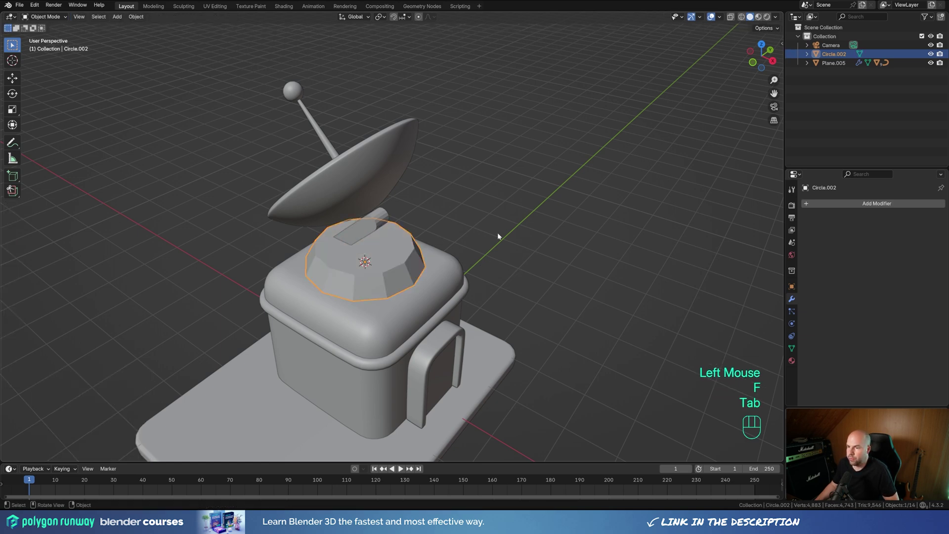
{"action": "left_click", "coordinate": [813, 204]}
{"action": "mouse_move", "coordinate": [816, 204]}
{"action": "left_click", "coordinate": [849, 215]}
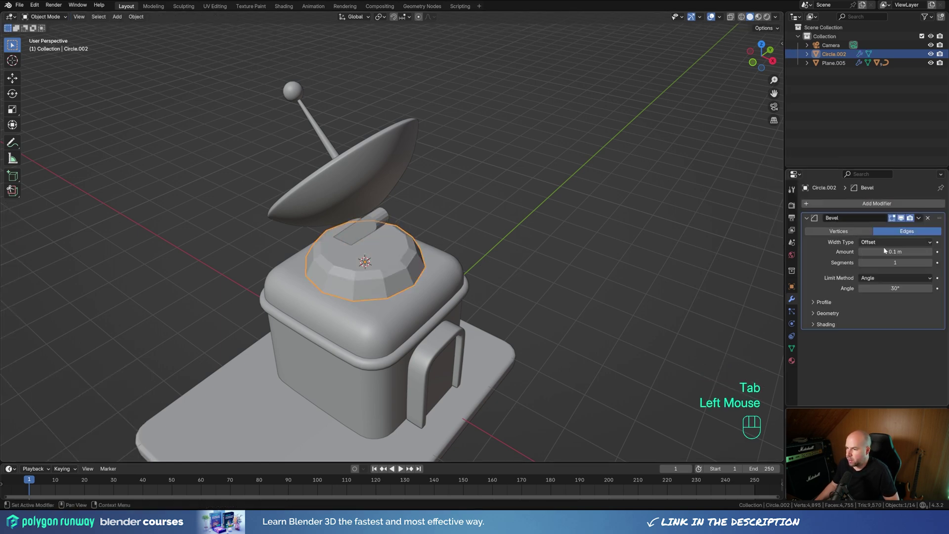
{"action": "left_click", "coordinate": [931, 263]}
{"action": "left_click_drag", "start_coordinate": [903, 253], "coordinate": [886, 252], "text": "shift"}
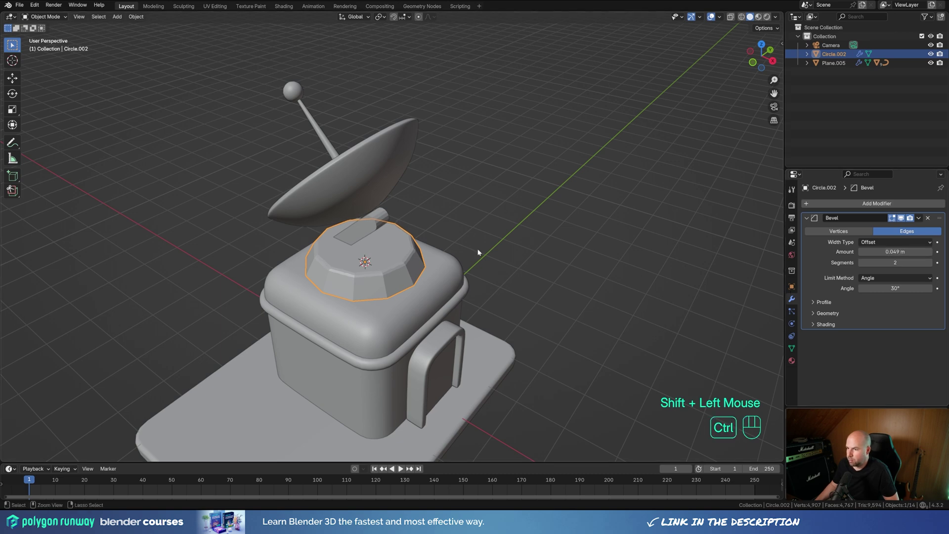
Step: Add a level 1 Subdivision modifier to the round base and shade it smooth
{"action": "key", "text": "ctrl+1"}
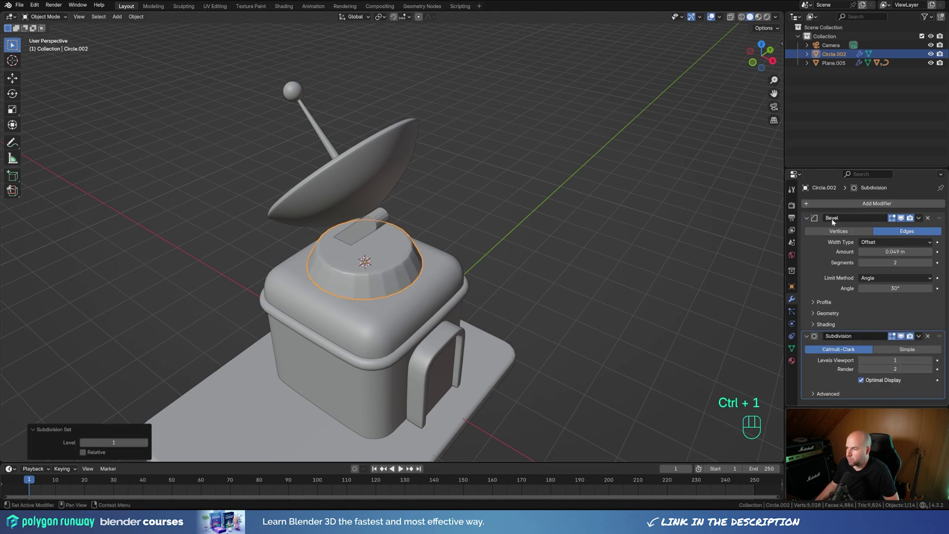
{"action": "right_click", "coordinate": [457, 298]}
{"action": "left_click", "coordinate": [452, 299]}
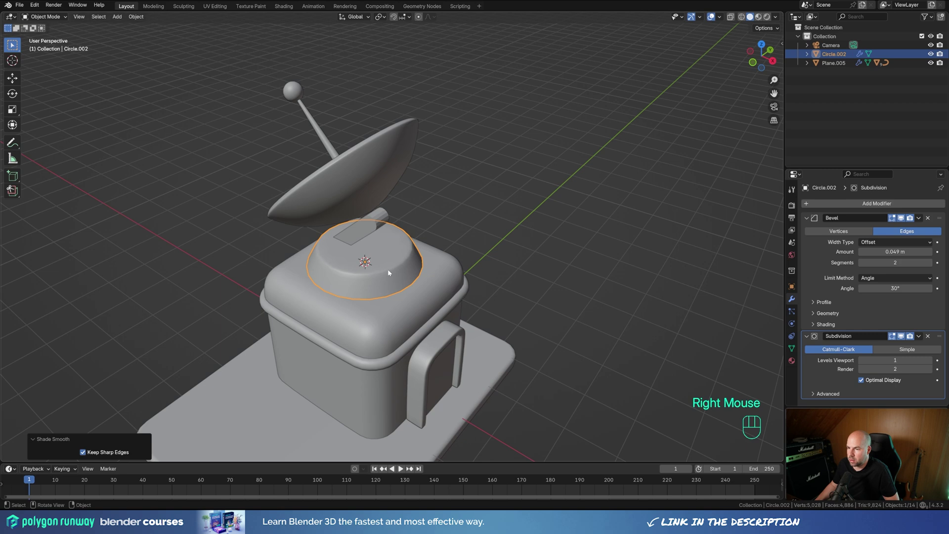
Step: Raise the rooftop bracket about 0.404 m along Z onto the round base and scale it down to about 0.921
{"action": "double_click", "coordinate": [342, 260]}
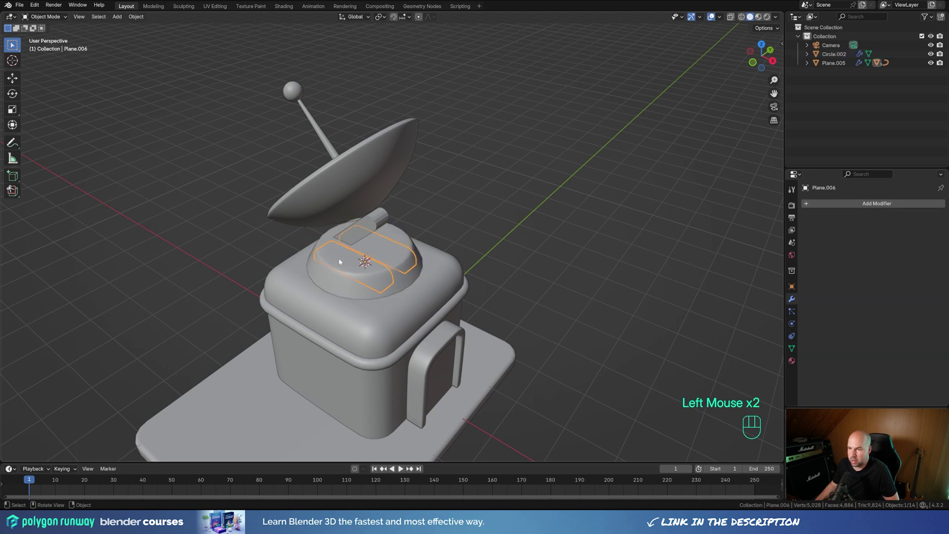
{"action": "double_click", "coordinate": [339, 258]}
{"action": "middle_click_drag", "start_coordinate": [434, 336], "coordinate": [467, 300]}
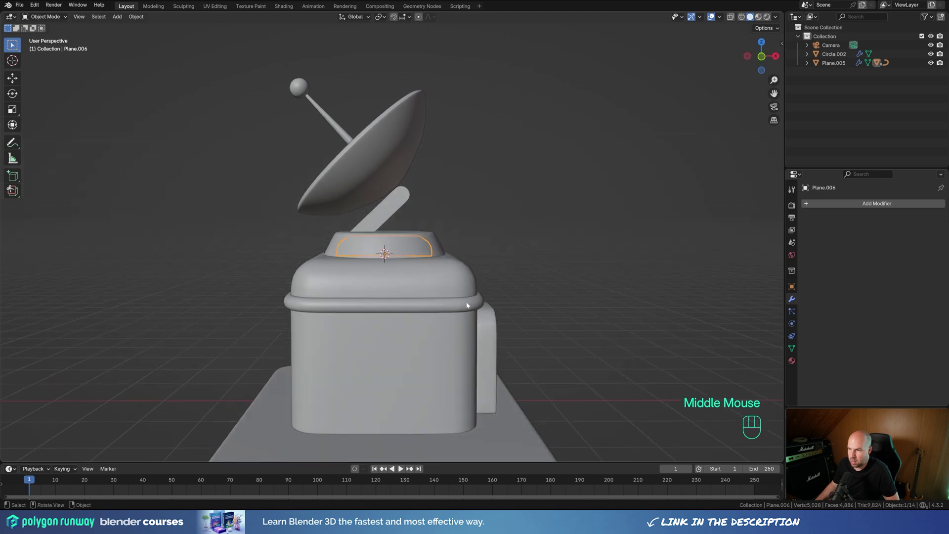
{"action": "key", "text": "g"}
{"action": "key", "text": "z"}
{"action": "left_click", "coordinate": [466, 280]}
{"action": "key", "text": "s"}
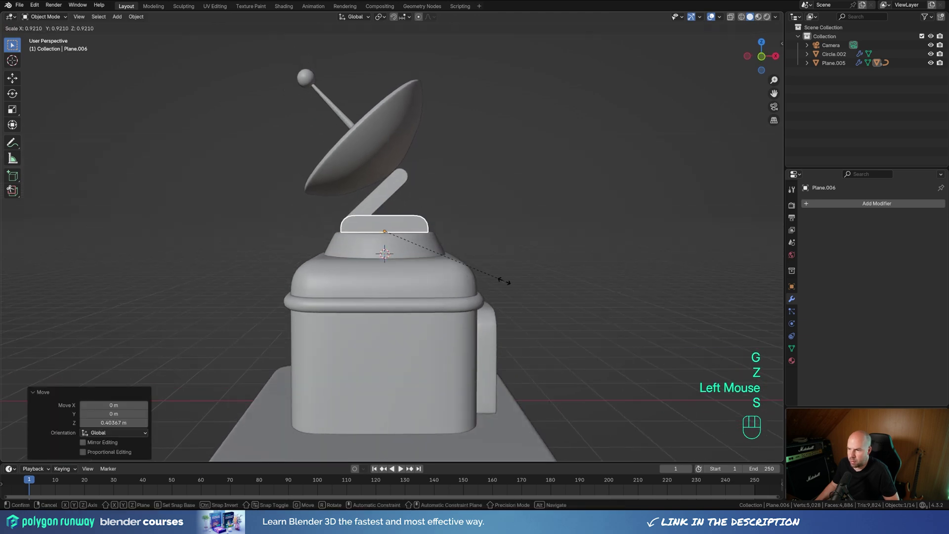
{"action": "left_click", "coordinate": [504, 281]}
Step: Parent the rooftop bracket to the round base, and the round base to the building's rounded roof, both as Object
{"action": "middle_click_drag", "start_coordinate": [503, 281], "coordinate": [489, 299]}
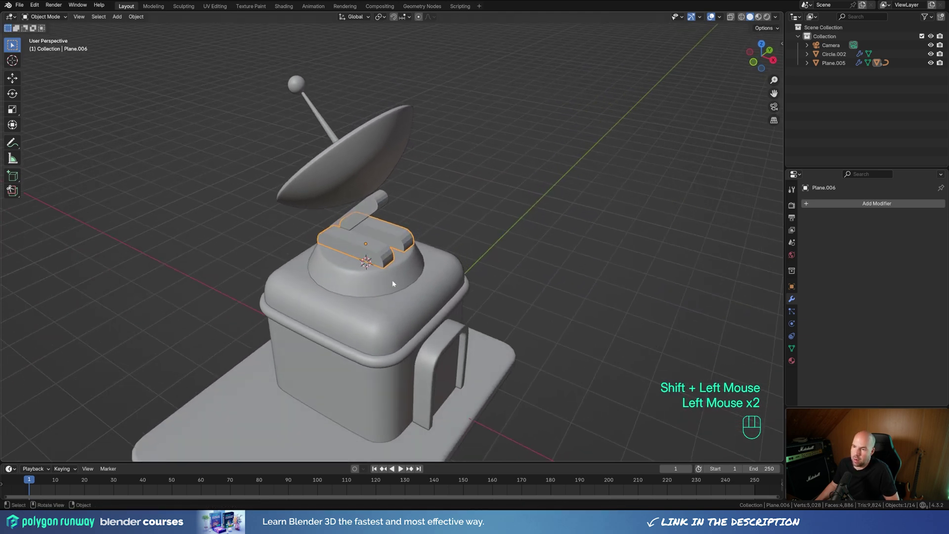
{"action": "left_click", "coordinate": [346, 284], "text": "shift"}
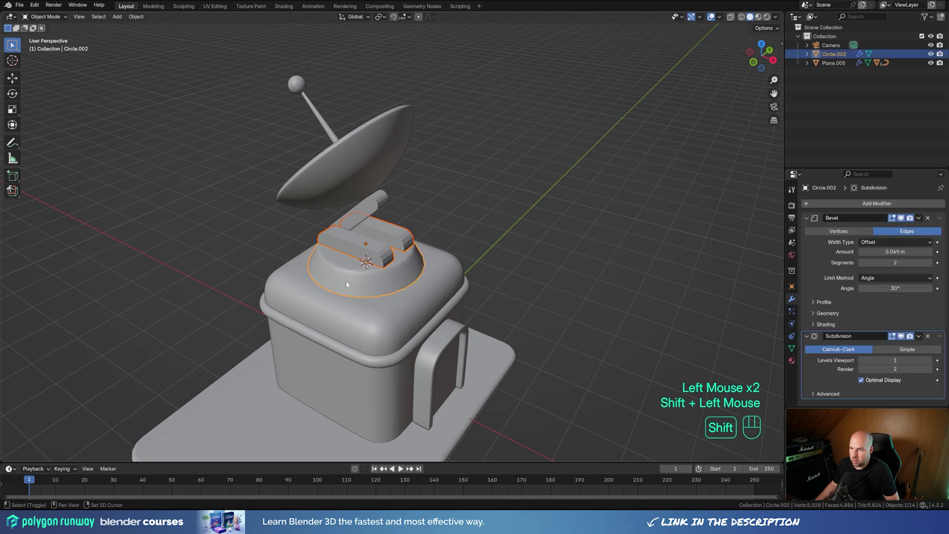
{"action": "key", "text": "ctrl+p"}
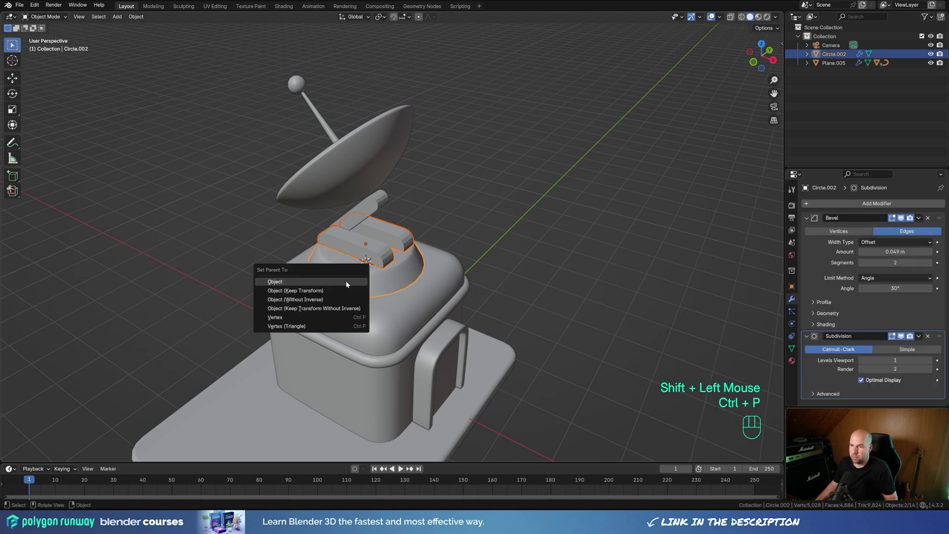
{"action": "left_click", "coordinate": [346, 284]}
{"action": "left_click", "coordinate": [376, 314]}
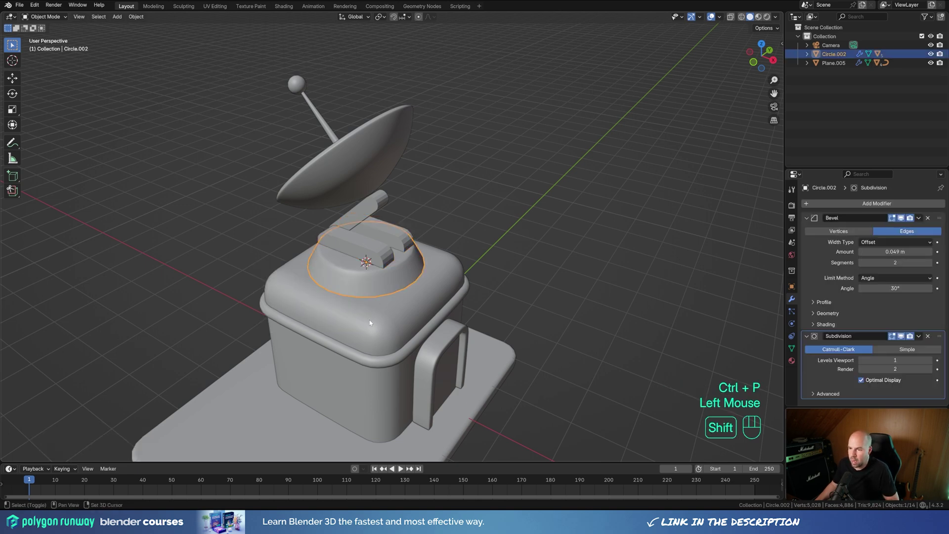
{"action": "left_click", "coordinate": [370, 322], "text": "shift"}
{"action": "key", "text": "ctrl+p"}
{"action": "left_click", "coordinate": [370, 315]}
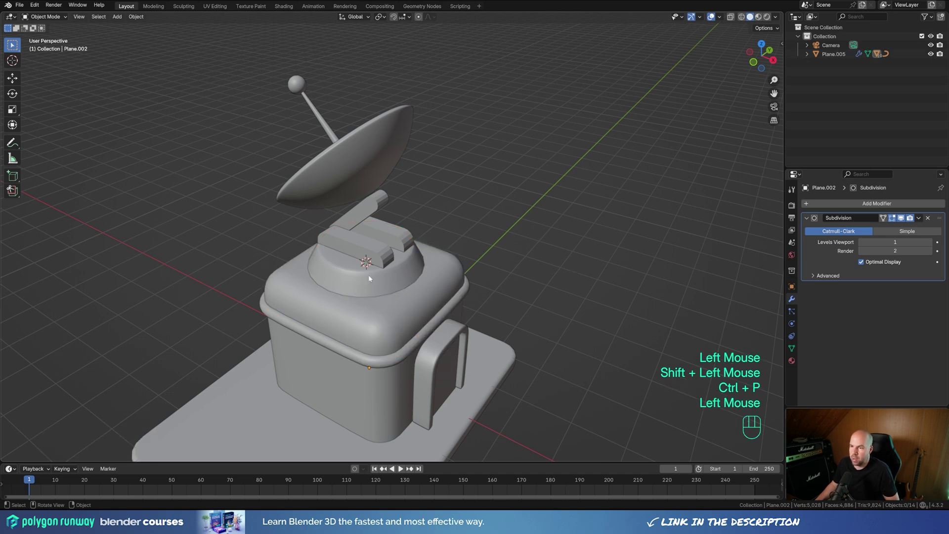
Step: Try rotating the round base about global Z and the middle arm about global Y, cancelling both rotations
{"action": "left_click", "coordinate": [369, 278]}
{"action": "key", "text": "r"}
{"action": "key", "text": "z"}
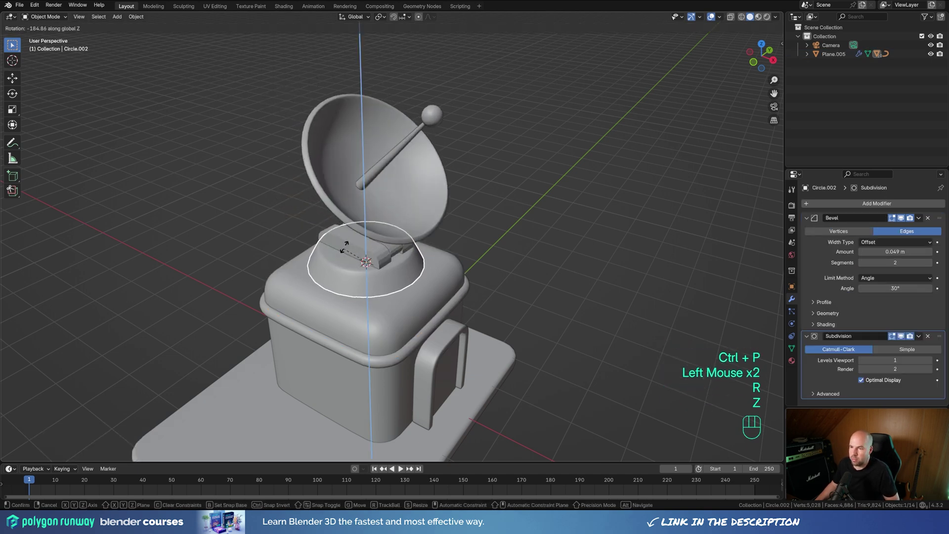
{"action": "key", "text": "Escape"}
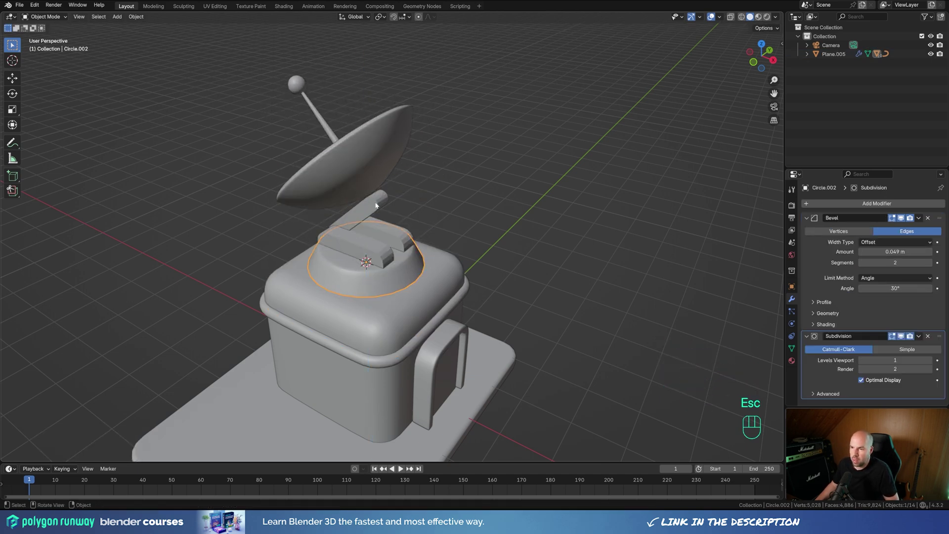
{"action": "left_click", "coordinate": [376, 206]}
{"action": "key", "text": "r"}
{"action": "key", "text": "x"}
{"action": "key", "text": "y"}
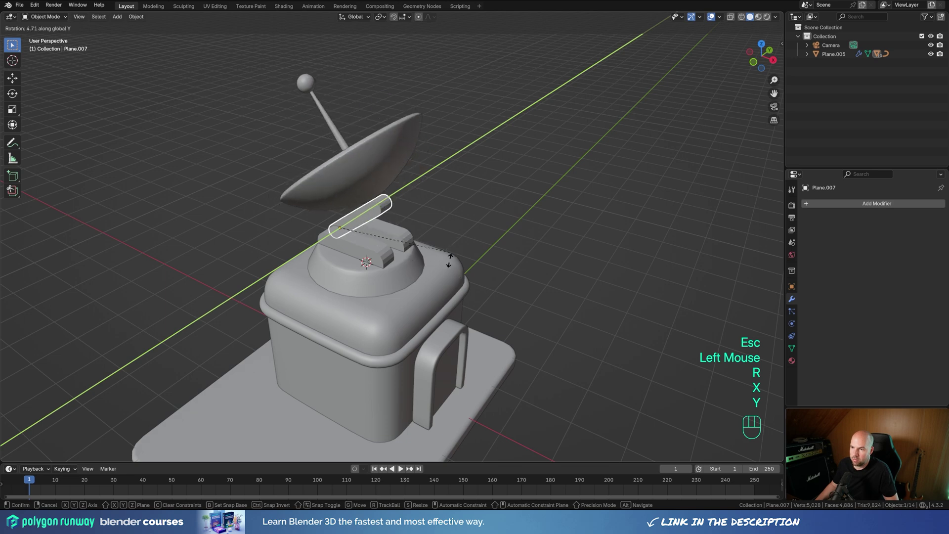
{"action": "key", "text": "Escape"}
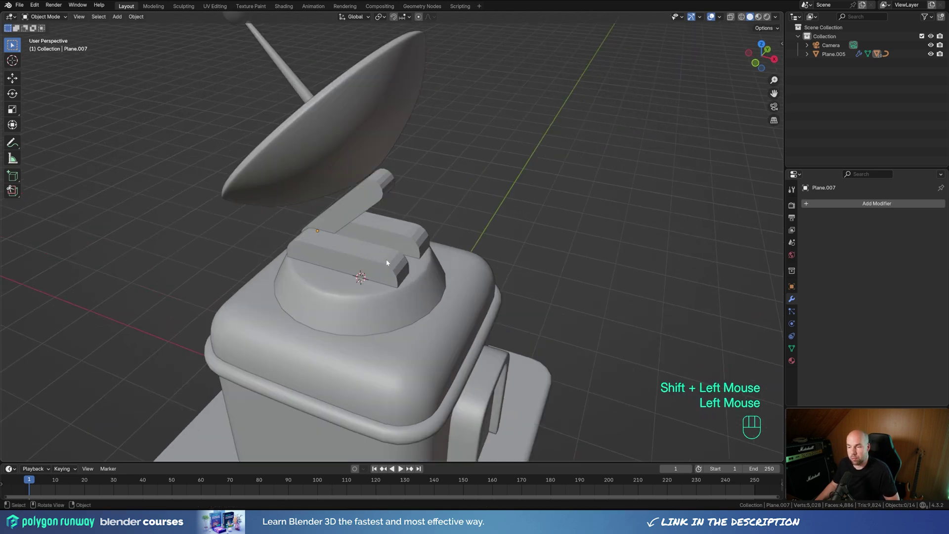
Step: Copy the round base's Bevel and Subdivision modifiers to the rooftop bracket and the middle arm
{"action": "left_click", "coordinate": [370, 208]}
{"action": "left_click", "coordinate": [395, 231], "text": "shift"}
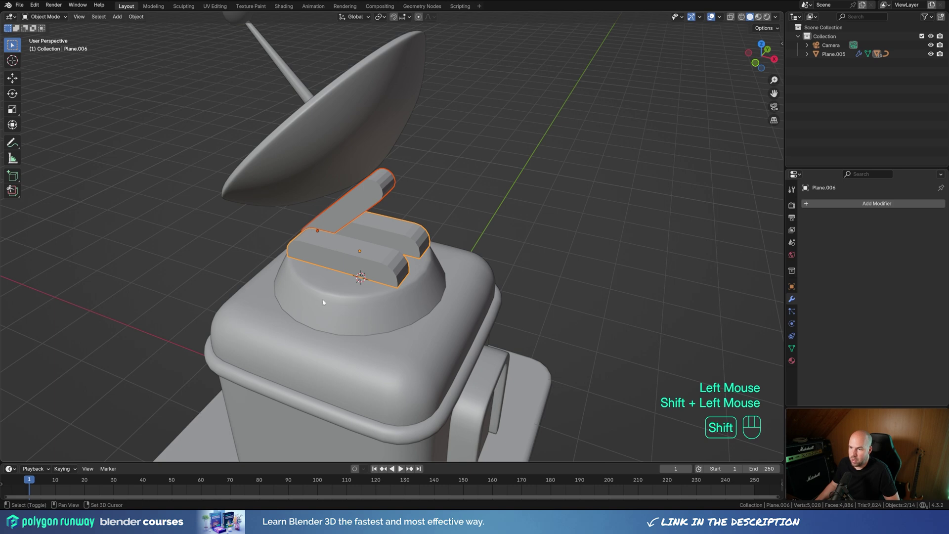
{"action": "left_click", "coordinate": [340, 308], "text": "shift"}
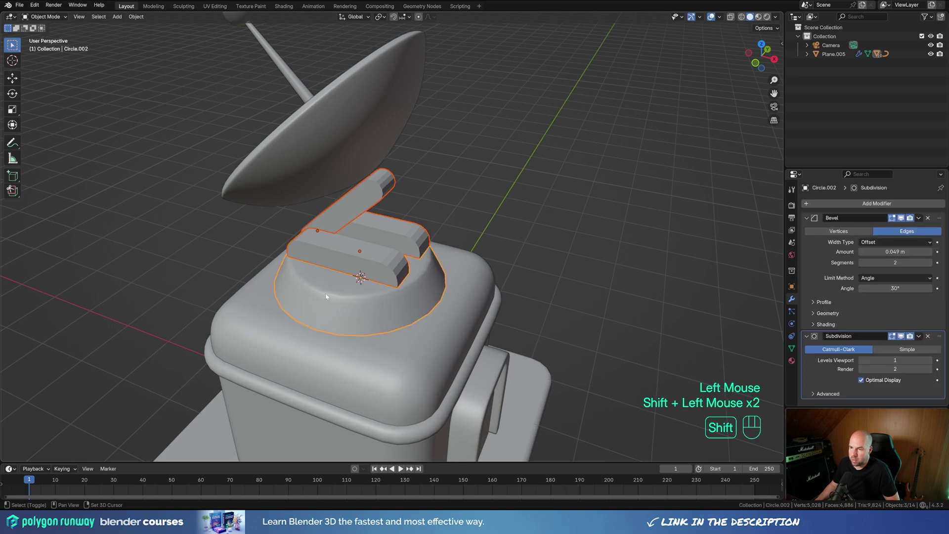
{"action": "left_click", "coordinate": [918, 218]}
{"action": "left_click", "coordinate": [891, 246]}
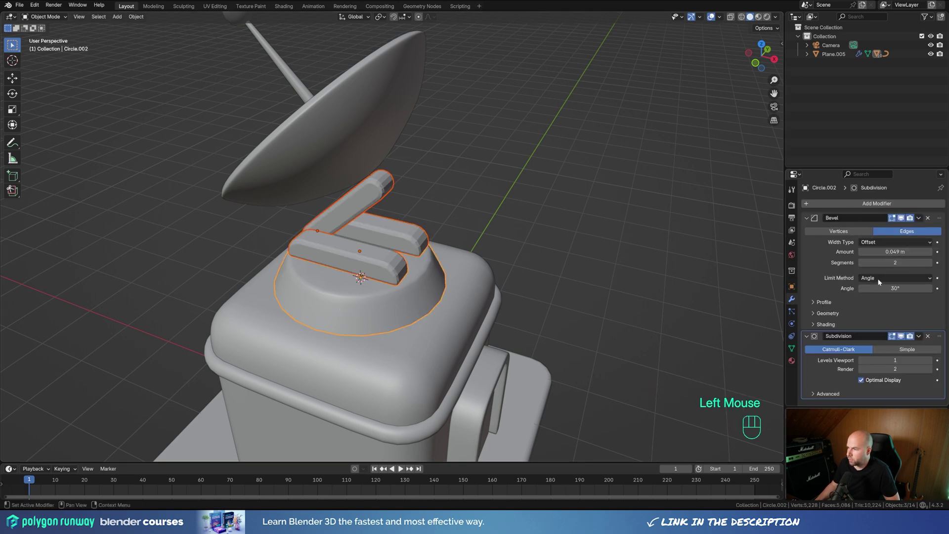
{"action": "left_click", "coordinate": [919, 336]}
{"action": "left_click", "coordinate": [891, 364]}
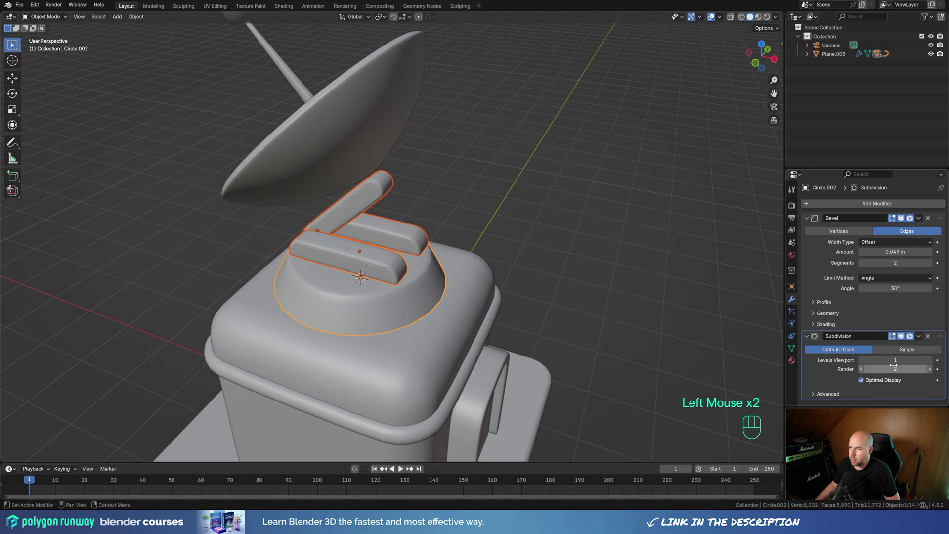
Step: Apply smooth shading to the rooftop bracket and the middle arm
{"action": "left_click", "coordinate": [381, 266]}
{"action": "right_click", "coordinate": [384, 265]}
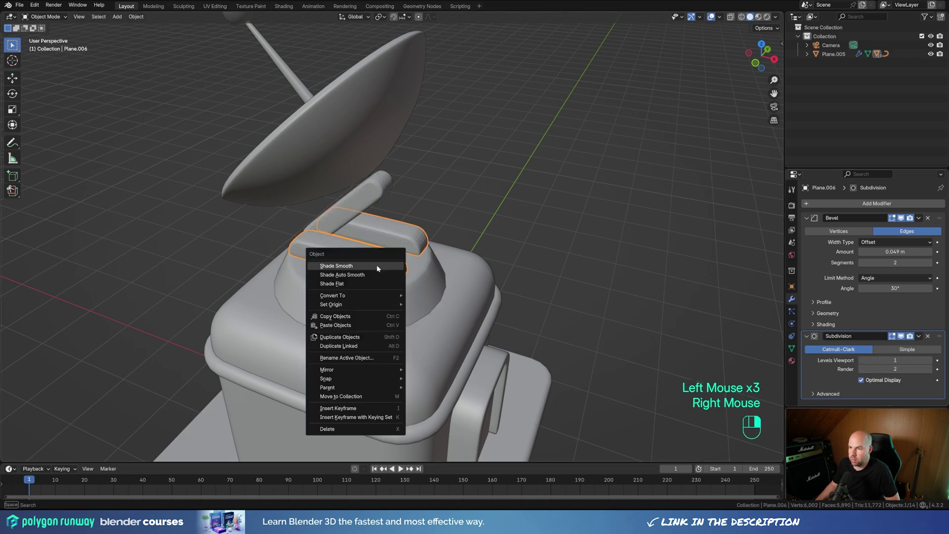
{"action": "left_click", "coordinate": [385, 265]}
{"action": "right_click", "coordinate": [378, 189]}
{"action": "left_click", "coordinate": [378, 187]}
Step: Place the 3D cursor on the open part of the ground slab beside the building and add a 2 m plane there
{"action": "scroll", "coordinate": [509, 233], "scroll_direction": "down", "scroll_amount": 2}
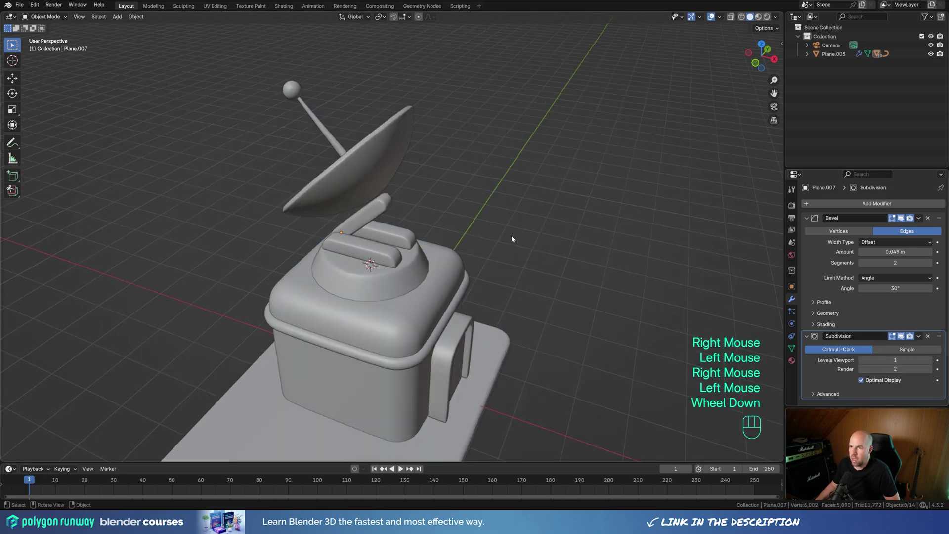
{"action": "middle_click_drag", "start_coordinate": [511, 235], "coordinate": [451, 272]}
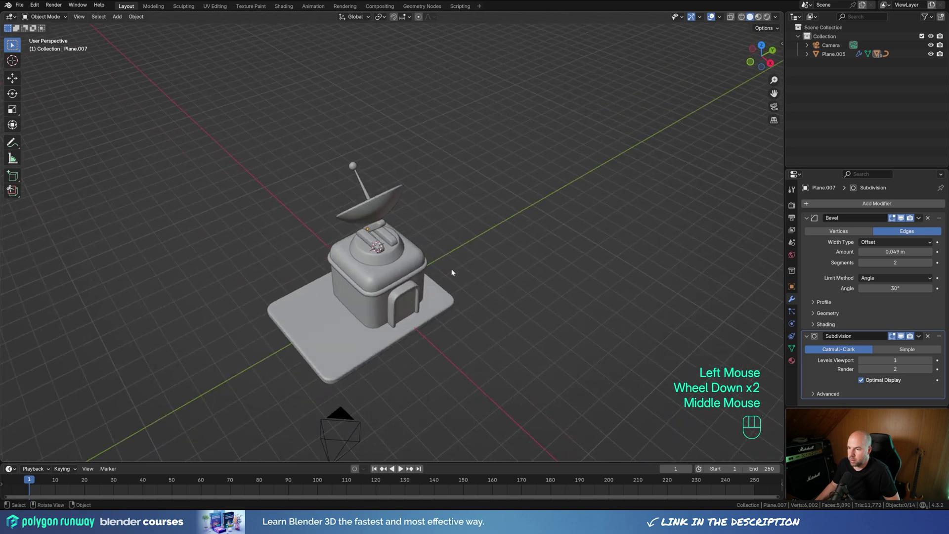
{"action": "middle_click_drag", "start_coordinate": [438, 305], "coordinate": [470, 265], "text": "shift"}
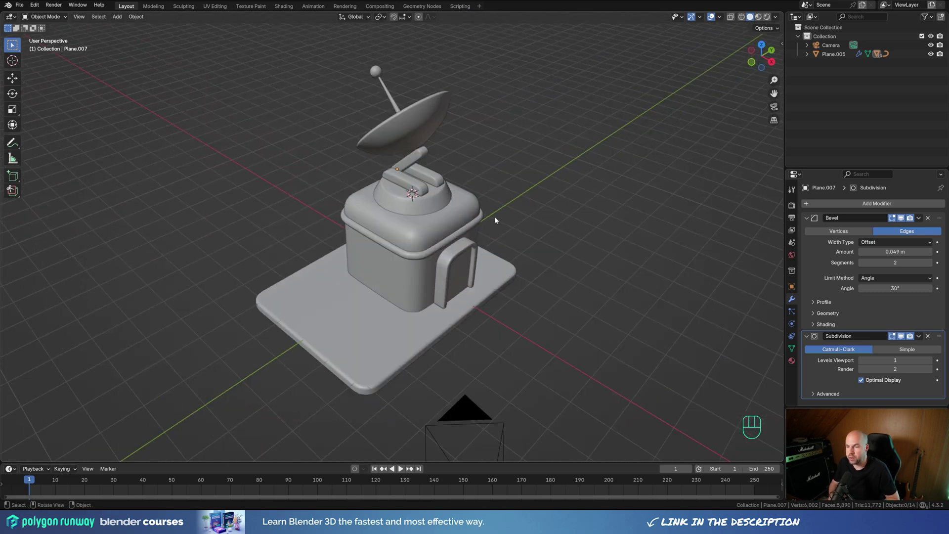
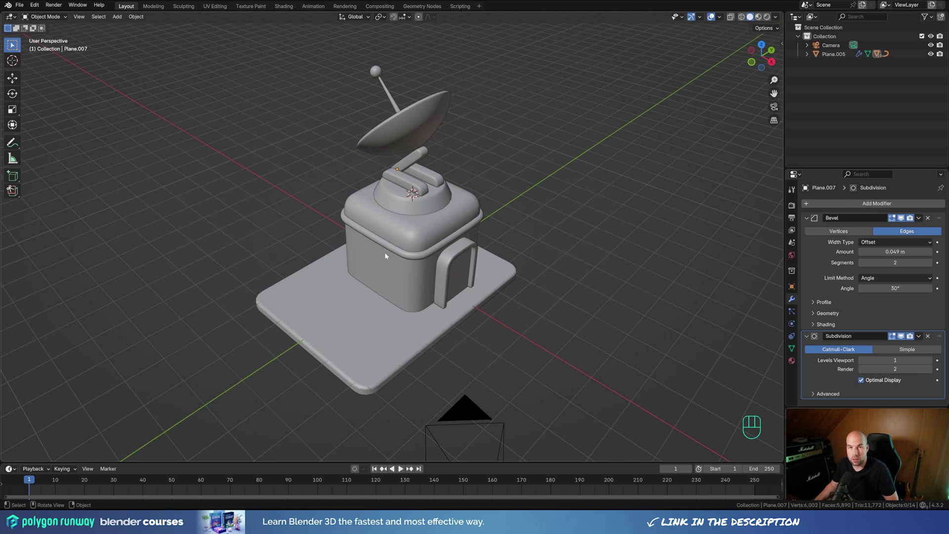
{"action": "right_click", "coordinate": [316, 298], "text": "shift"}
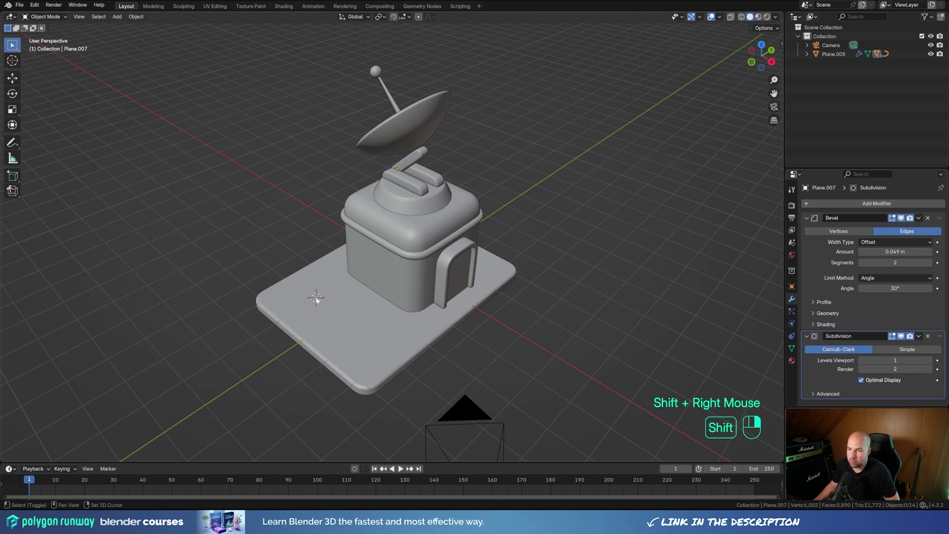
{"action": "key", "text": "shift+a"}
{"action": "mouse_move", "coordinate": [437, 342]}
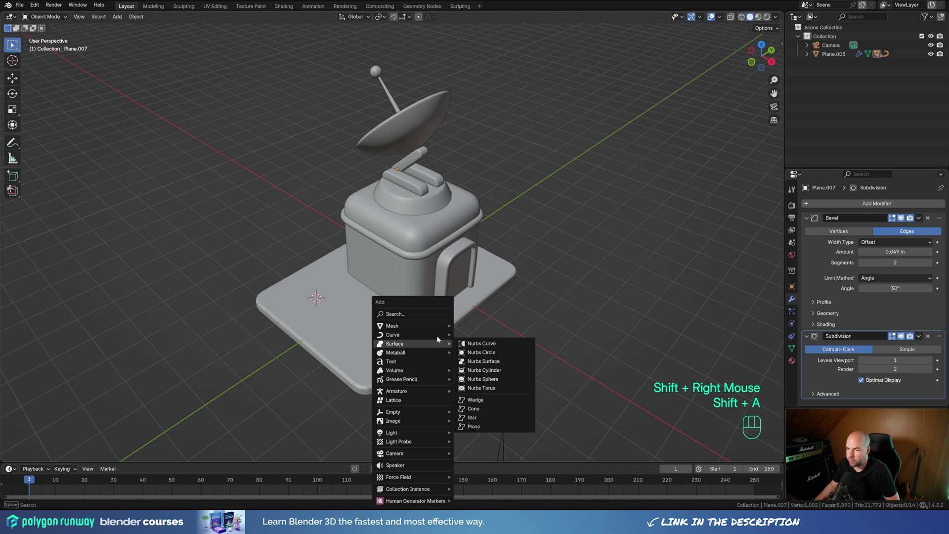
{"action": "left_click", "coordinate": [484, 127]}
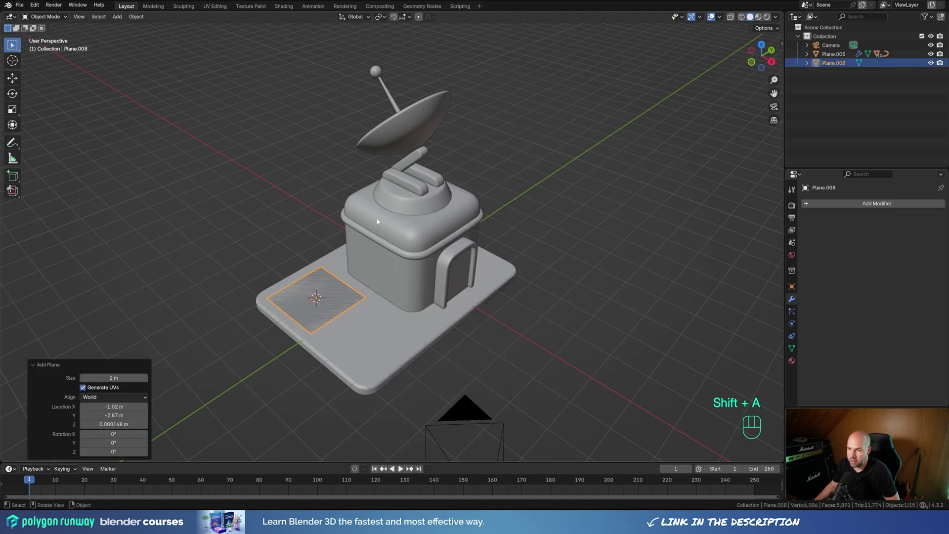
Step: Rotate the plane's geometry 90° about the Y axis in Edit Mode and raise it 1 m along Z
{"action": "key", "text": "Tab"}
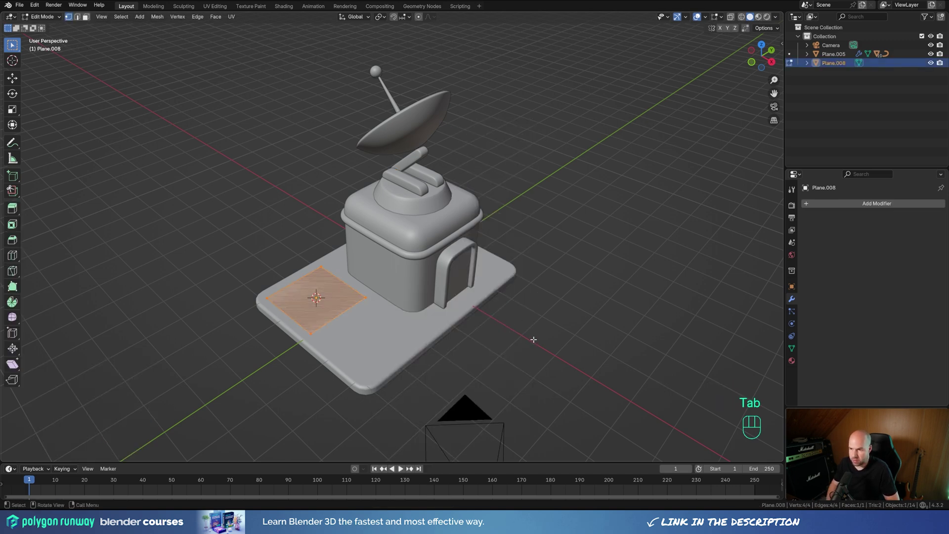
{"action": "key", "text": "r"}
{"action": "key", "text": "y"}
{"action": "key", "text": "KP_9"}
{"action": "key", "text": "KP_0"}
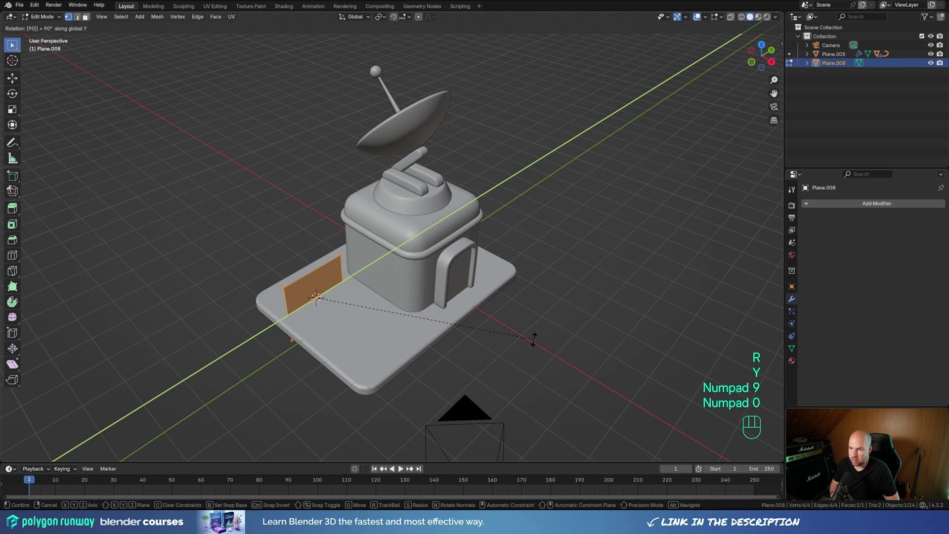
{"action": "key", "text": "KP_Enter"}
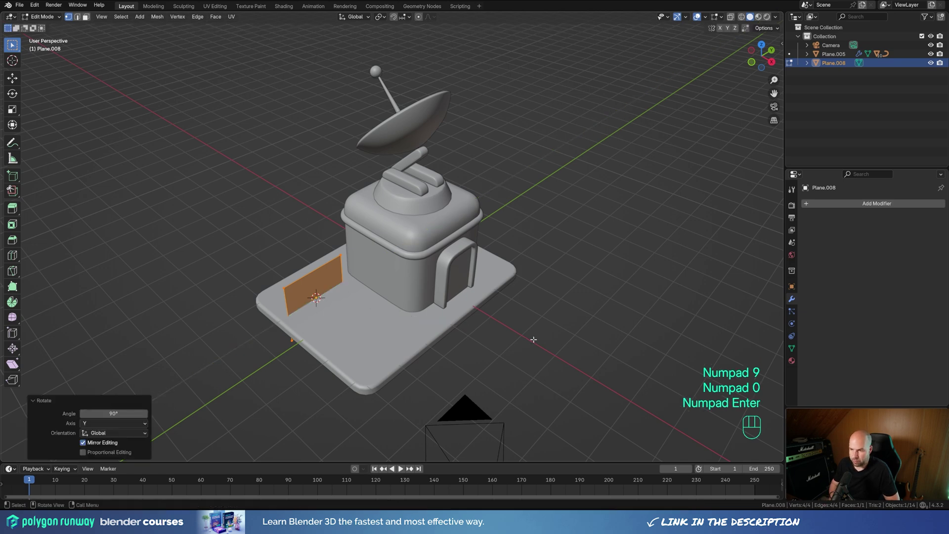
{"action": "key", "text": "g"}
{"action": "key", "text": "z"}
{"action": "key", "text": "KP_1"}
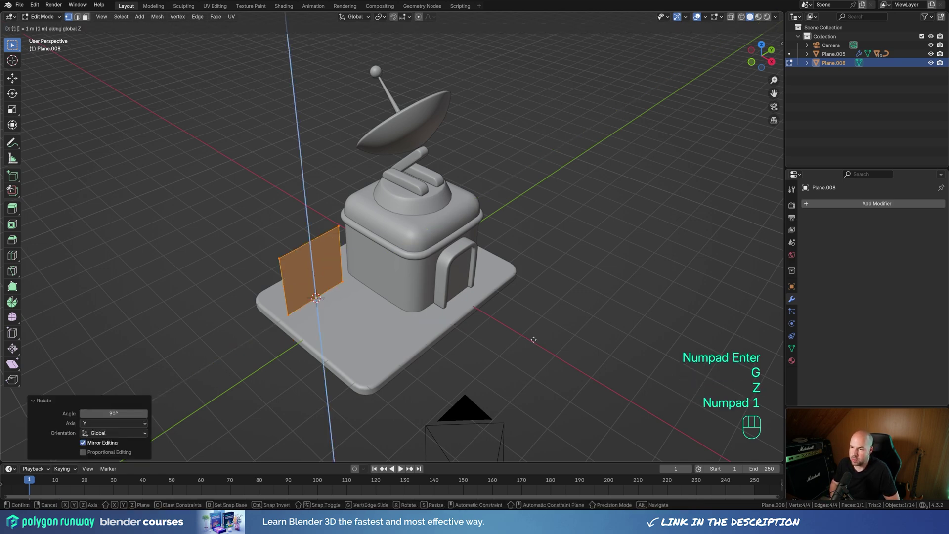
{"action": "key", "text": "KP_Enter"}
Step: Scale the upright plane's geometry by 2 along the Y axis and return to Object Mode
{"action": "key", "text": "s"}
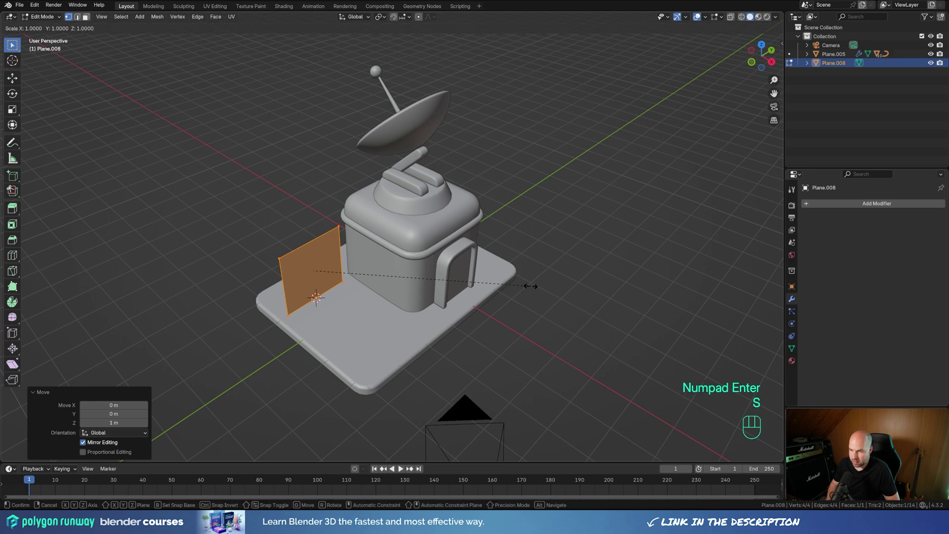
{"action": "key", "text": "KP_2"}
{"action": "key", "text": "Escape"}
{"action": "key", "text": "s"}
{"action": "key", "text": "y"}
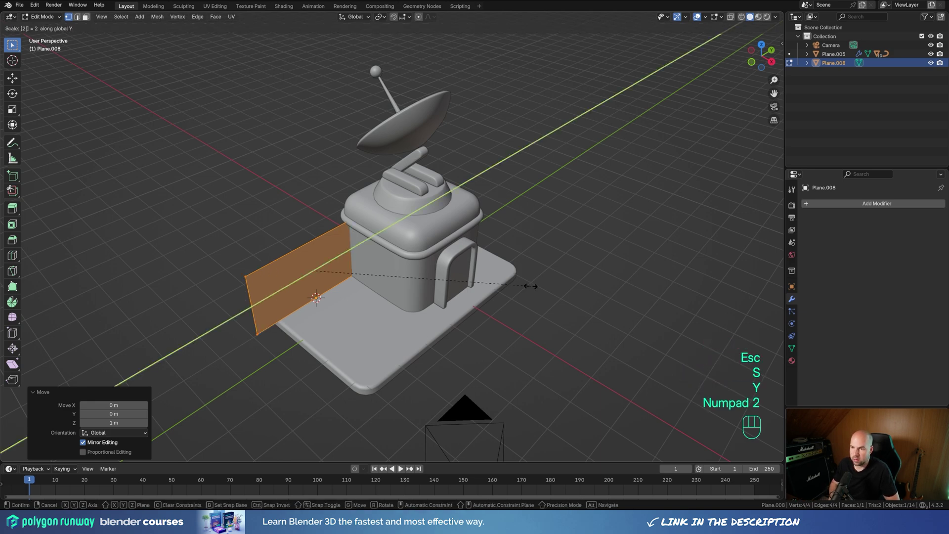
{"action": "key", "text": "KP_Enter"}
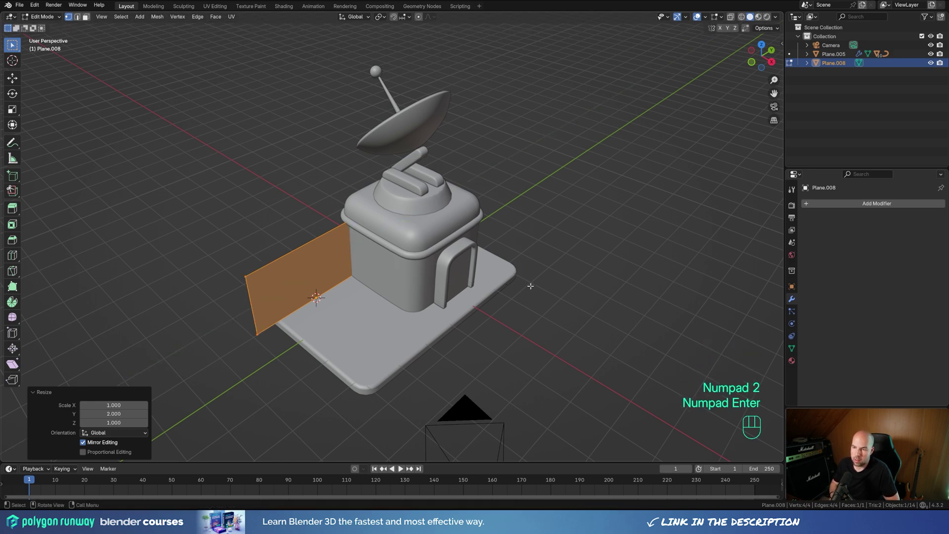
{"action": "key", "text": "Tab"}
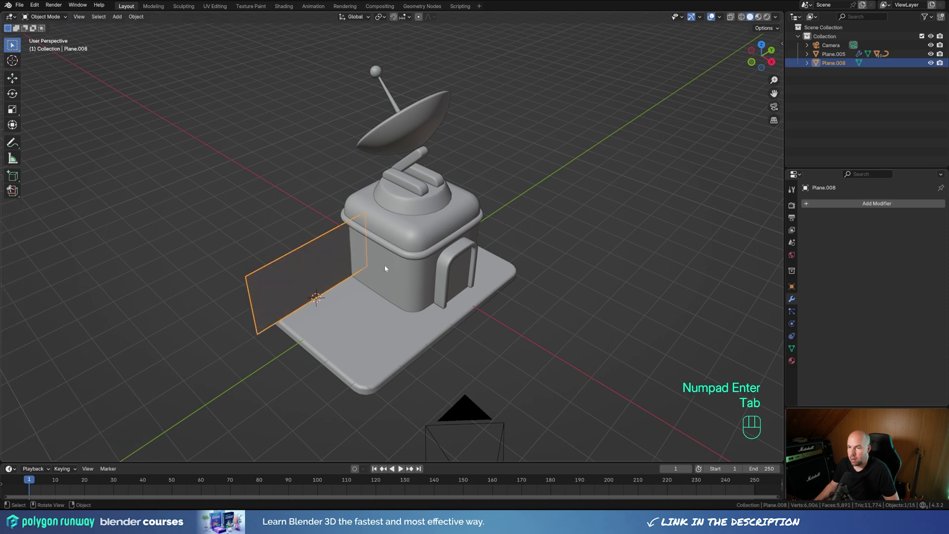
Step: Scale the upright plane object down to about 0.587 and apply its scale
{"action": "key", "text": "s"}
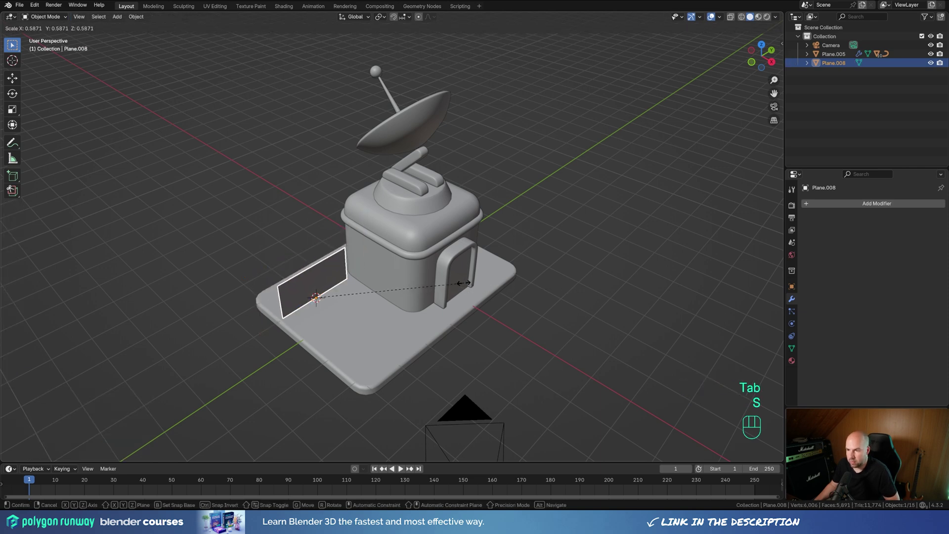
{"action": "left_click", "coordinate": [463, 283]}
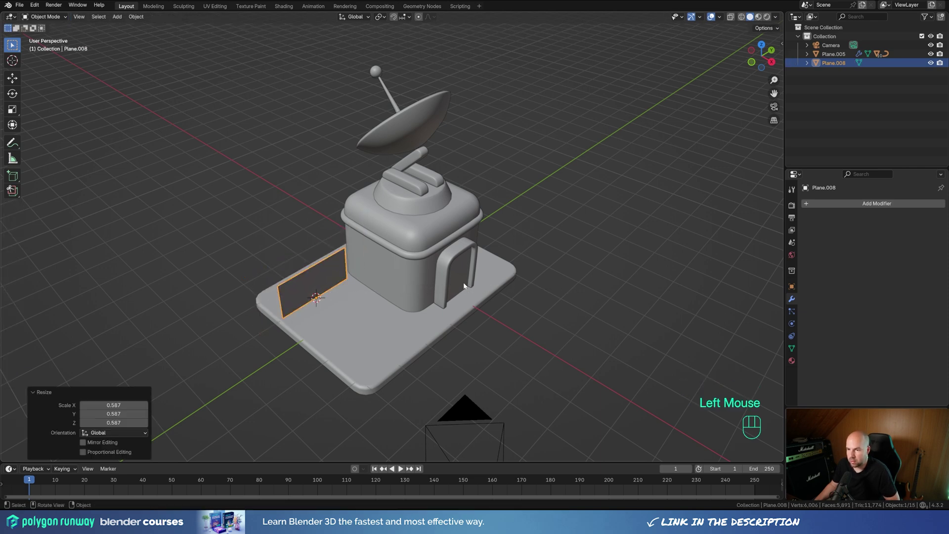
{"action": "key", "text": "ctrl+a"}
{"action": "left_click", "coordinate": [347, 295]}
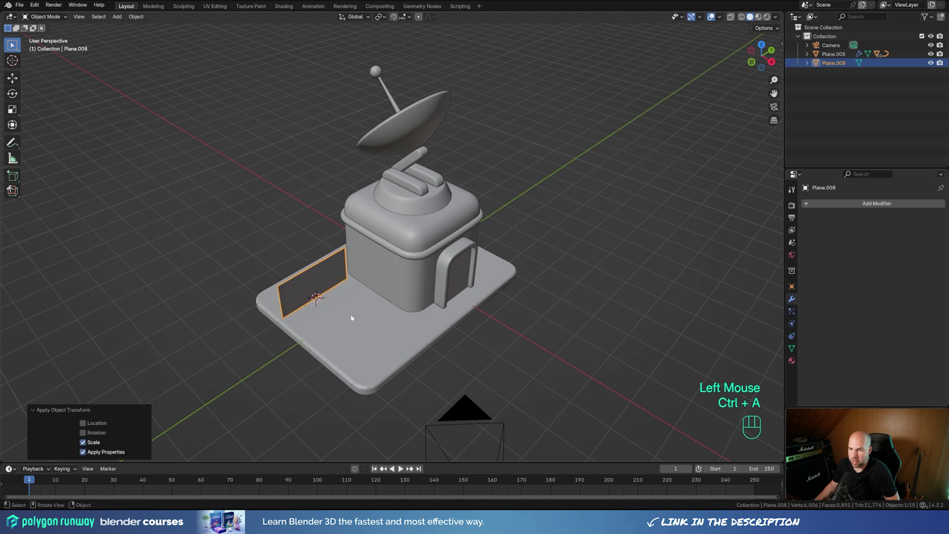
Step: Separate the two vertical side edges of the upright plane into their own object
{"action": "middle_click_drag", "start_coordinate": [351, 315], "coordinate": [445, 281], "text": "shift"}
{"action": "scroll", "coordinate": [367, 252], "scroll_direction": "up", "scroll_amount": 3}
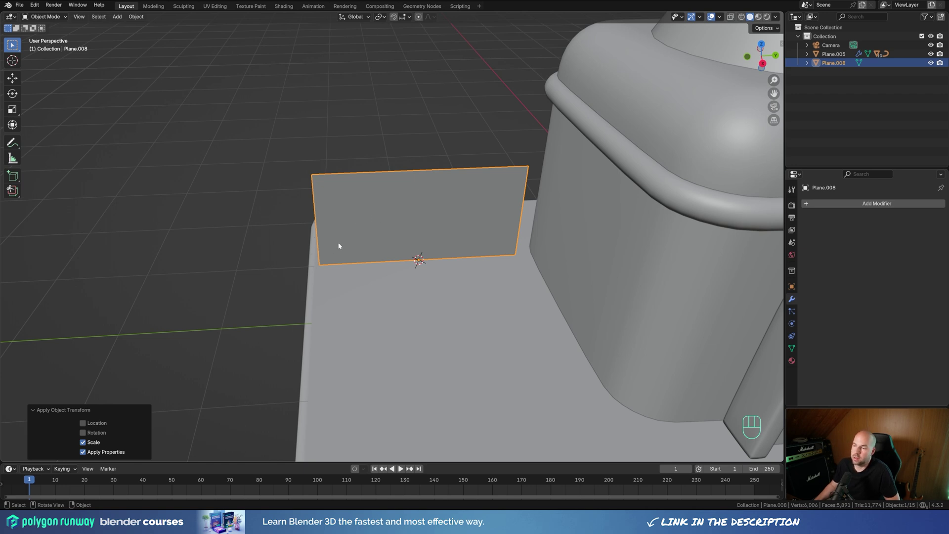
{"action": "key", "text": "Tab"}
{"action": "key", "text": "2"}
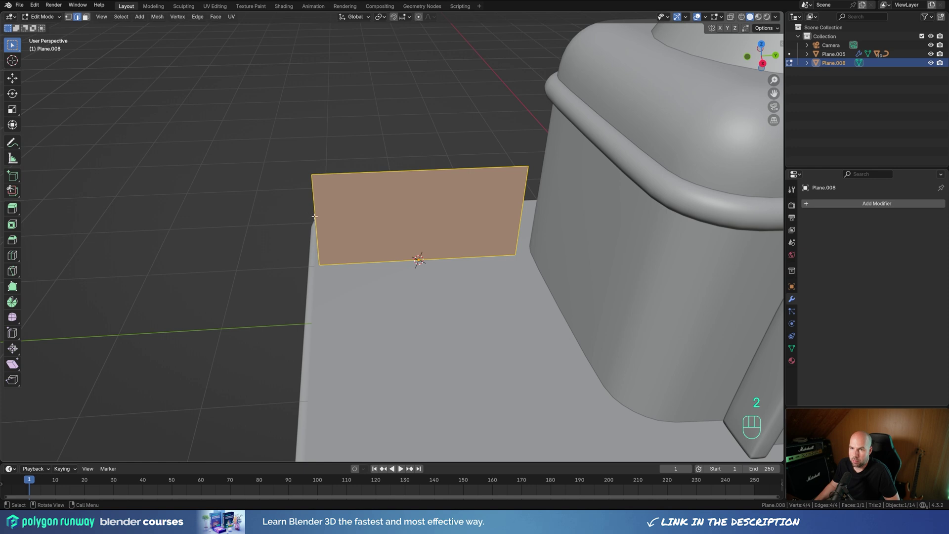
{"action": "left_click", "coordinate": [314, 217]}
{"action": "left_click", "coordinate": [521, 212], "text": "shift"}
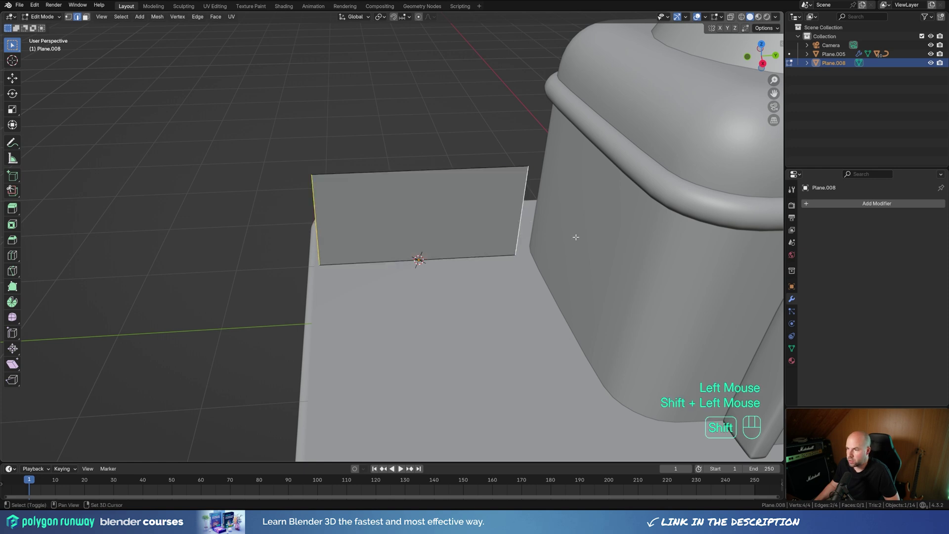
{"action": "key", "text": "p"}
{"action": "left_click", "coordinate": [575, 228]}
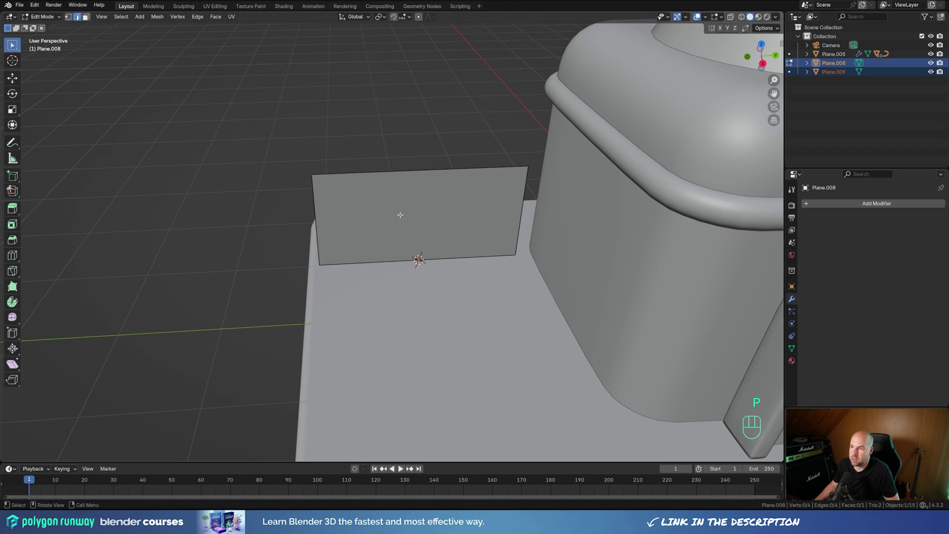
Step: Inset the plane's face by about 0.056 m and delete the surrounding border faces, keeping only the inner panel
{"action": "key", "text": "a"}
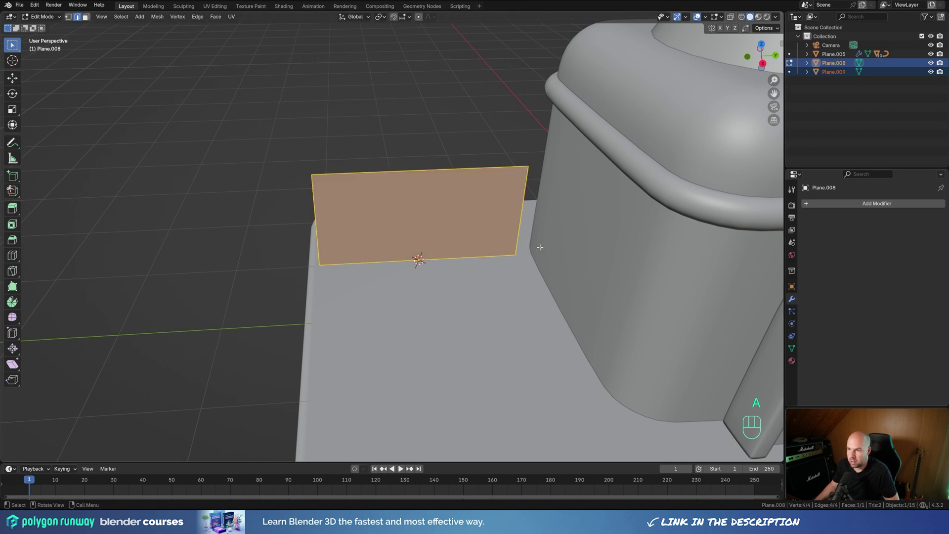
{"action": "key", "text": "i"}
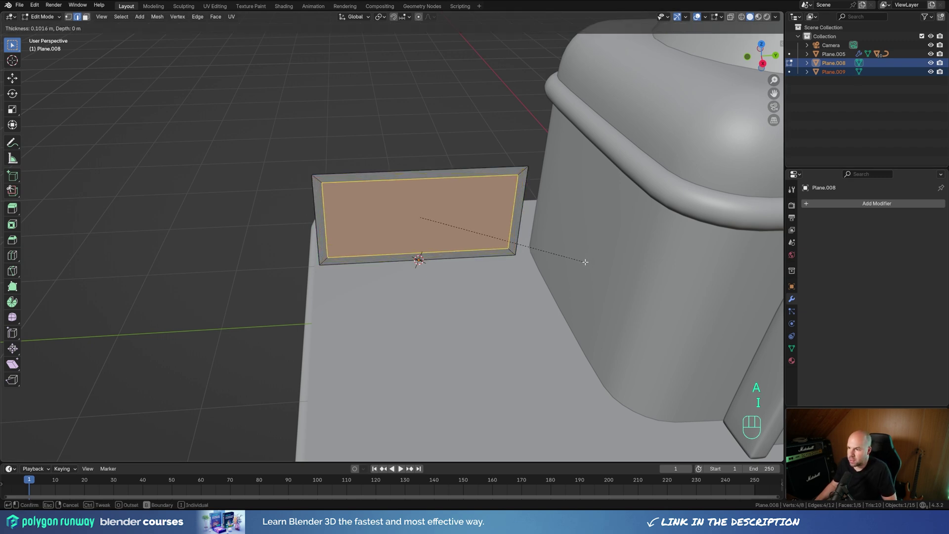
{"action": "left_click", "coordinate": [589, 261]}
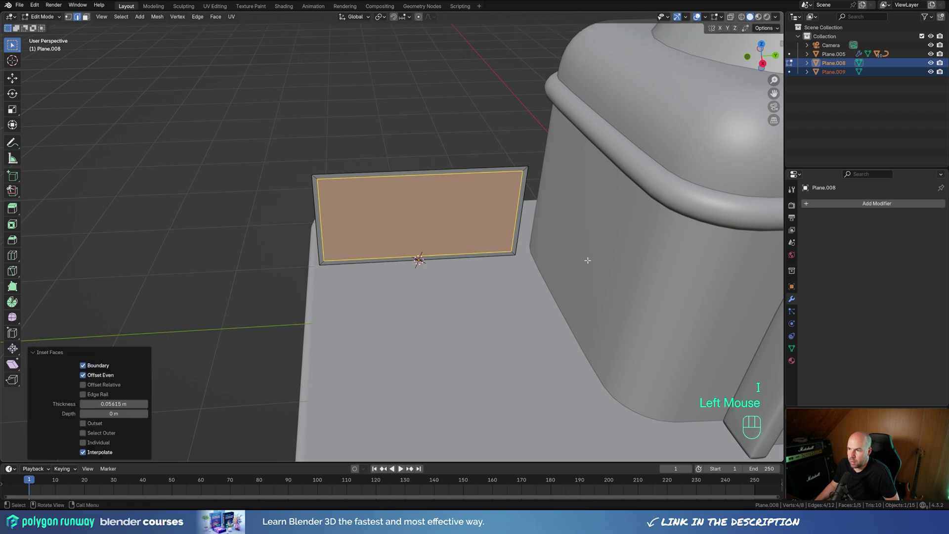
{"action": "key", "text": "3"}
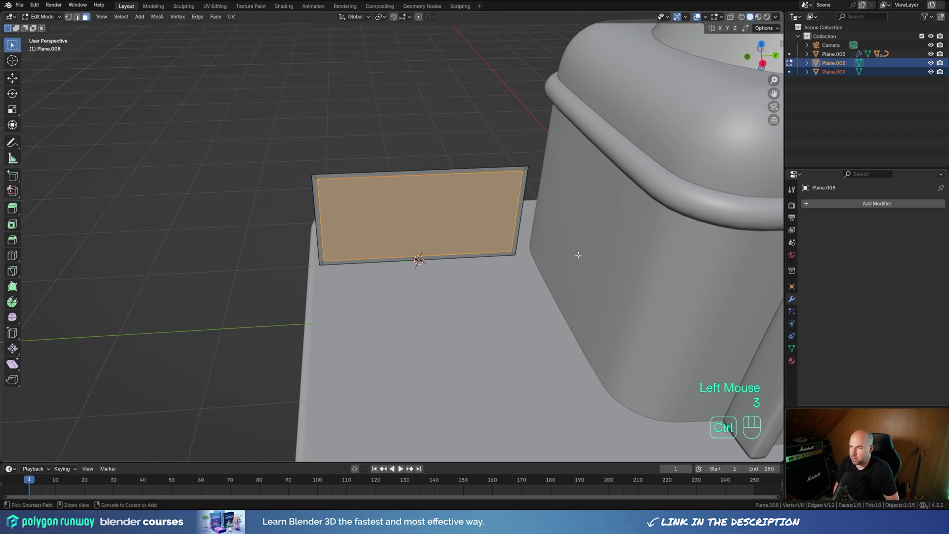
{"action": "key", "text": "ctrl+i"}
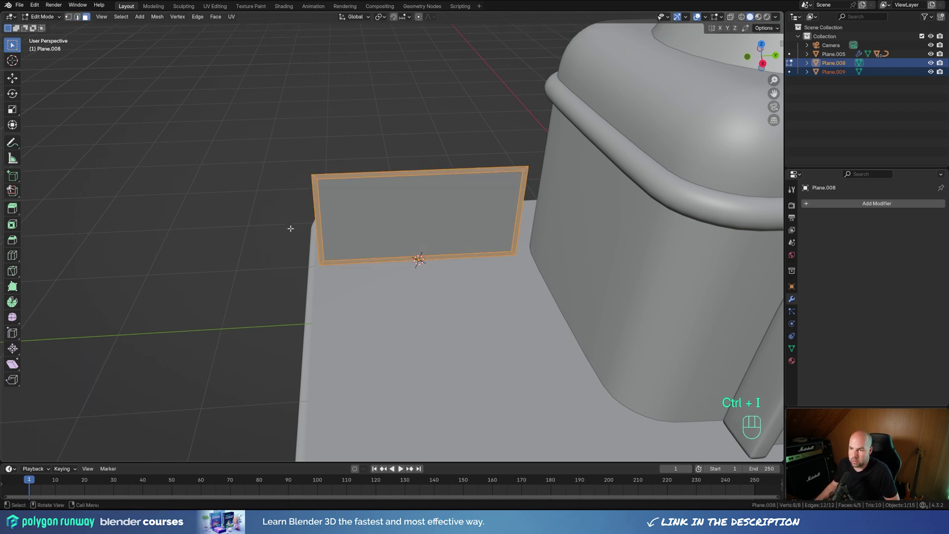
{"action": "key", "text": "x"}
{"action": "left_click", "coordinate": [292, 184]}
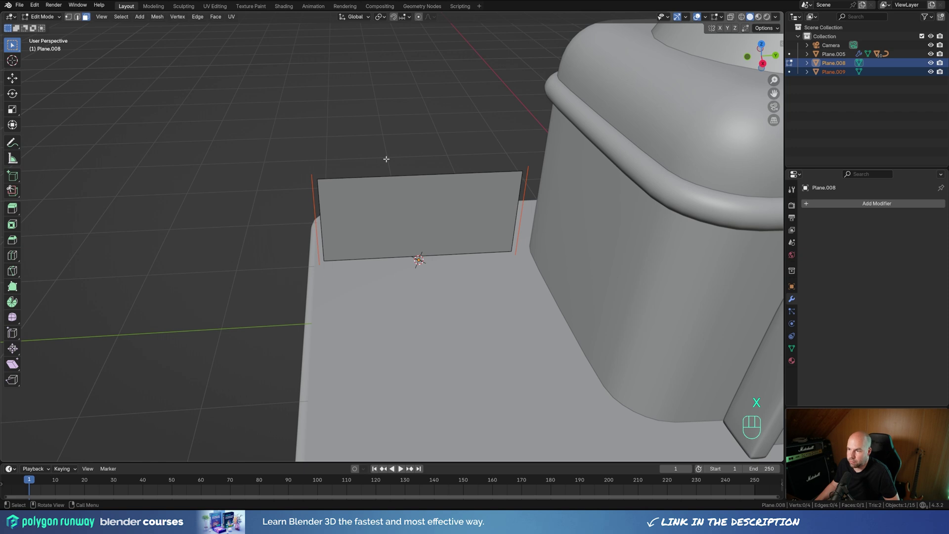
Step: Add one vertical loop cut through the middle of the inner panel, without sliding it
{"action": "middle_click_drag", "start_coordinate": [386, 158], "coordinate": [492, 266]}
{"action": "scroll", "coordinate": [472, 265], "scroll_direction": "down", "scroll_amount": 1}
{"action": "scroll", "coordinate": [472, 265], "scroll_direction": "up", "scroll_amount": 2}
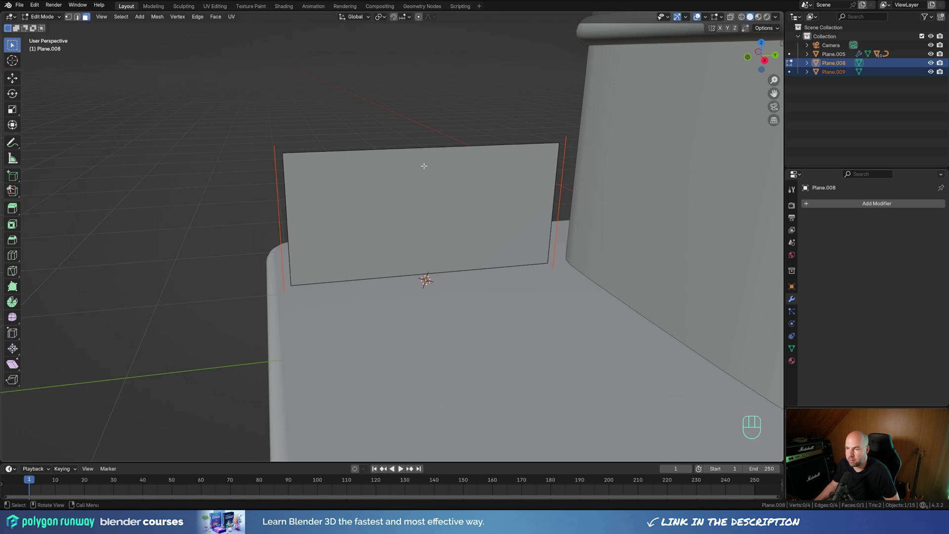
{"action": "key", "text": "ctrl+r"}
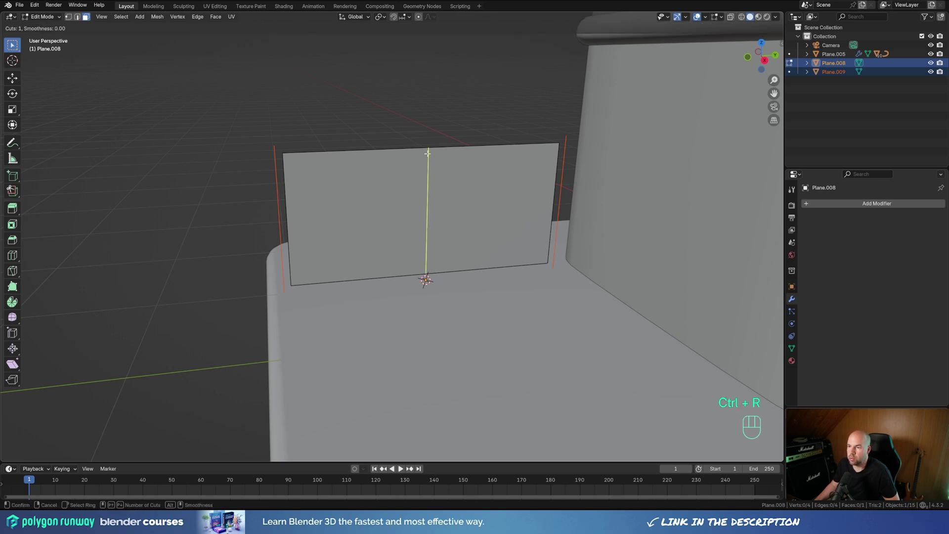
{"action": "left_click", "coordinate": [428, 153]}
{"action": "right_click", "coordinate": [491, 92]}
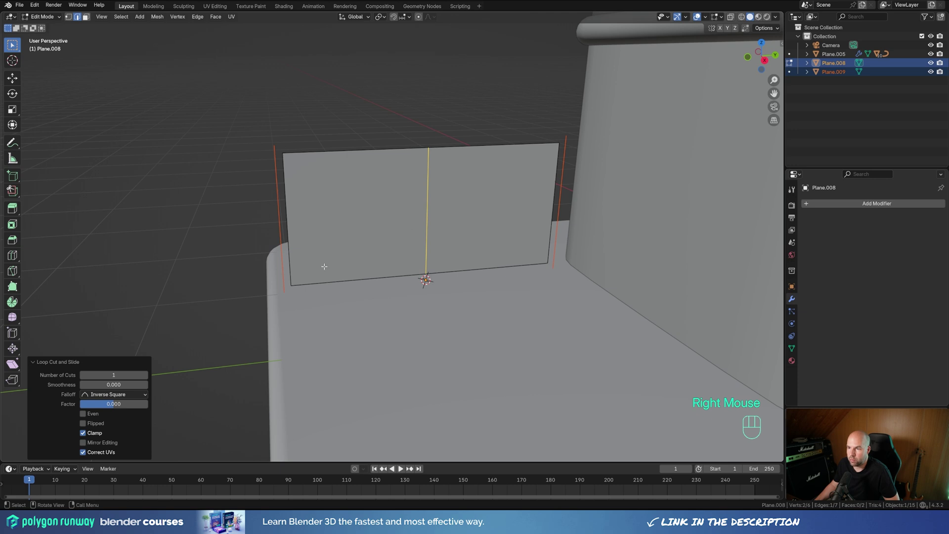
{"action": "key", "text": "ctrl+z"}
Step: Subdivide the whole panel twice, with one cut each time
{"action": "key", "text": "a"}
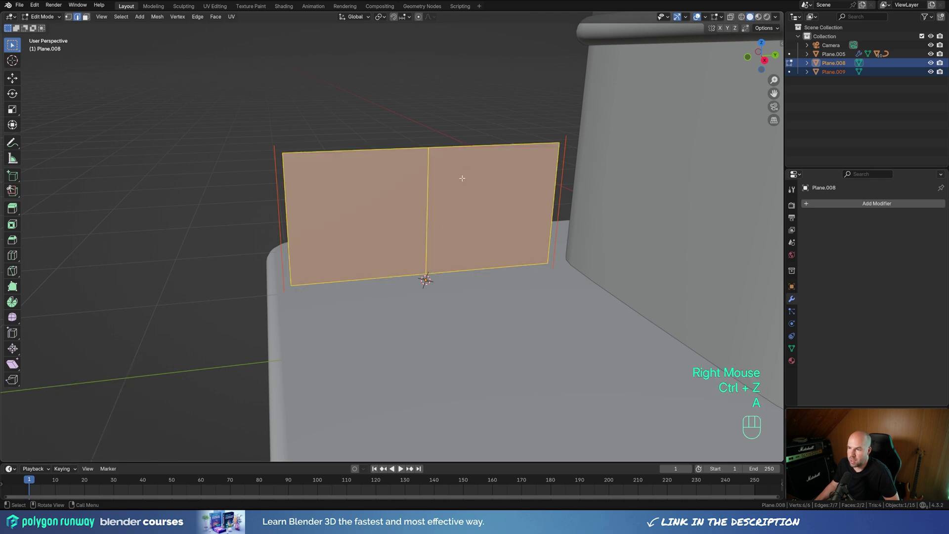
{"action": "right_click", "coordinate": [467, 189]}
{"action": "left_click", "coordinate": [455, 197]}
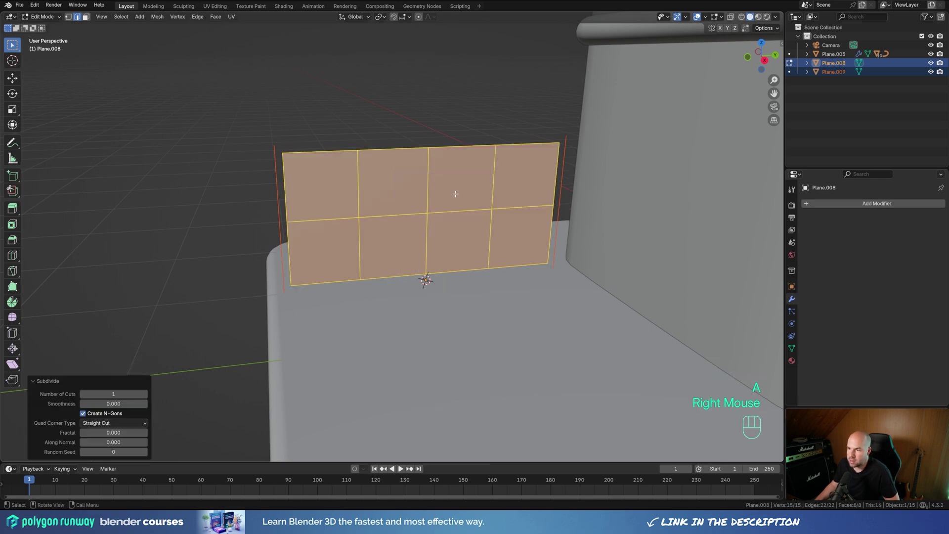
{"action": "right_click", "coordinate": [457, 199]}
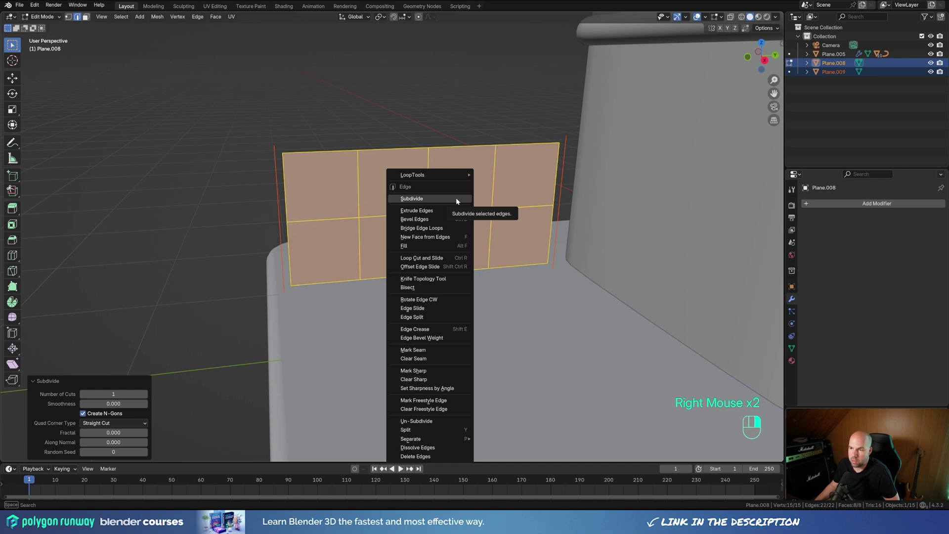
{"action": "left_click", "coordinate": [457, 197]}
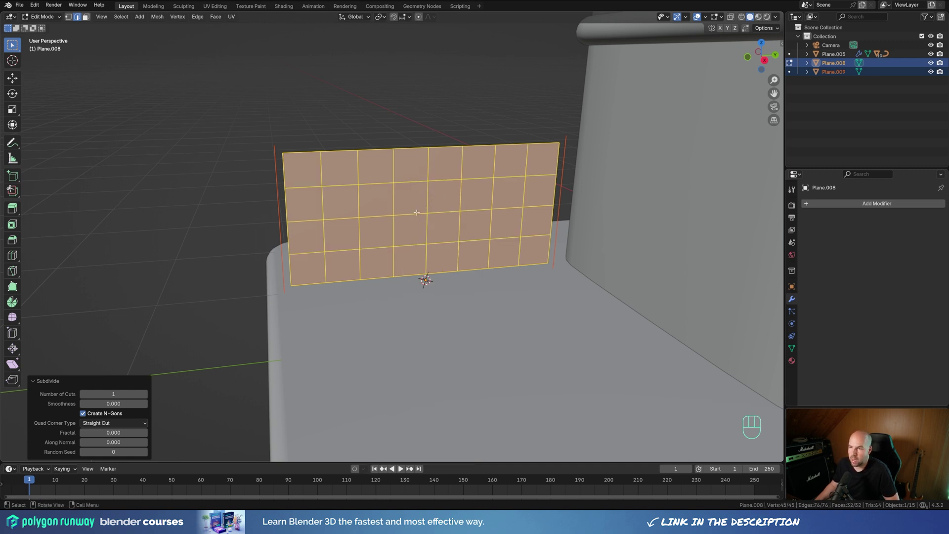
Step: Poke all the panel's faces and convert the resulting triangles to quads to form a diagonal grid
{"action": "key", "text": "ctrl+f"}
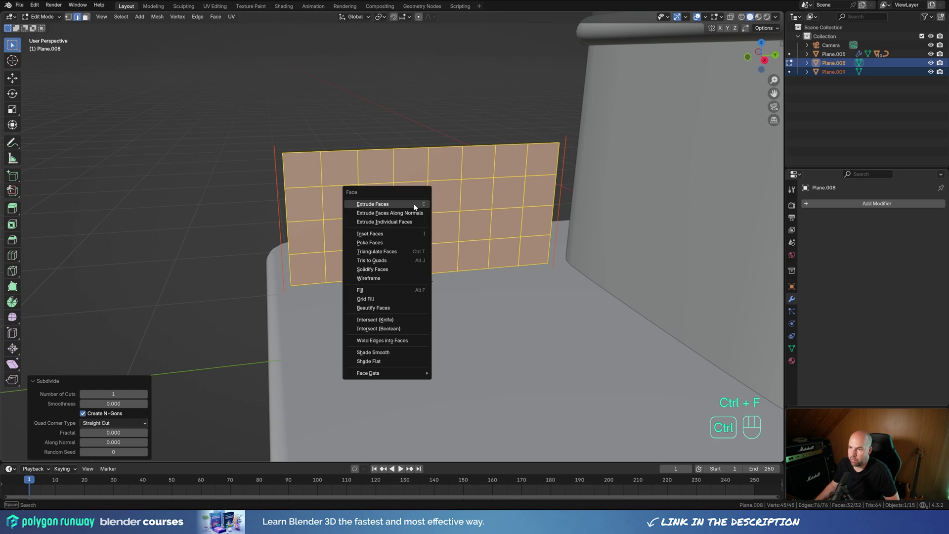
{"action": "key", "text": "3"}
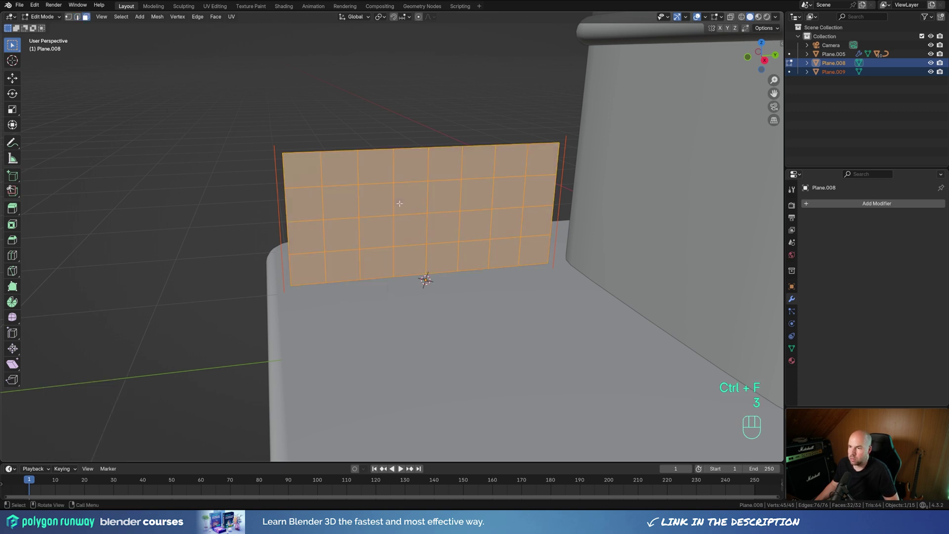
{"action": "right_click", "coordinate": [411, 207]}
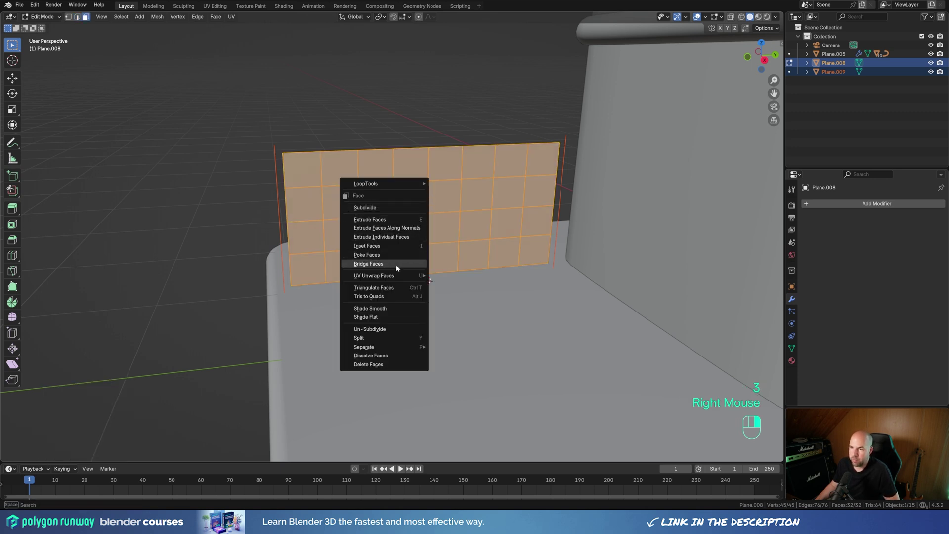
{"action": "left_click", "coordinate": [375, 255]}
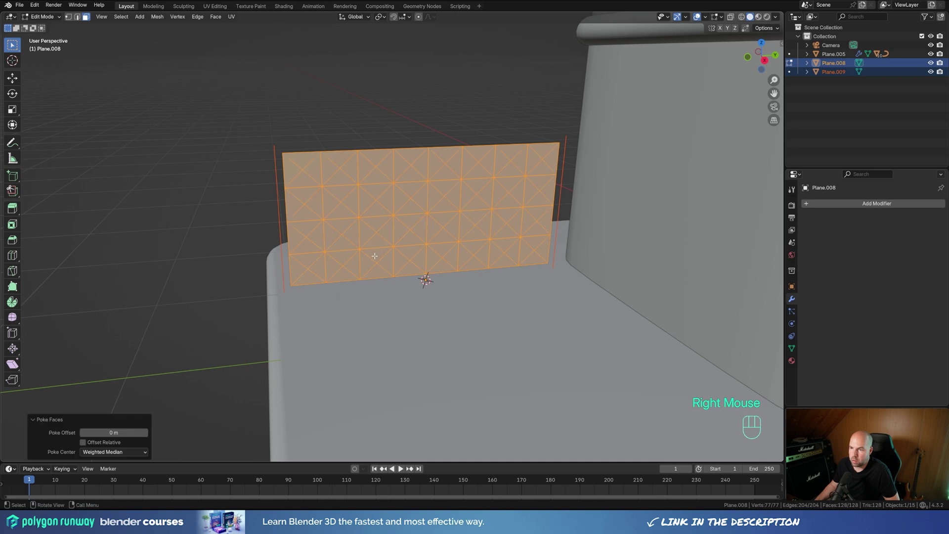
{"action": "right_click", "coordinate": [404, 204]}
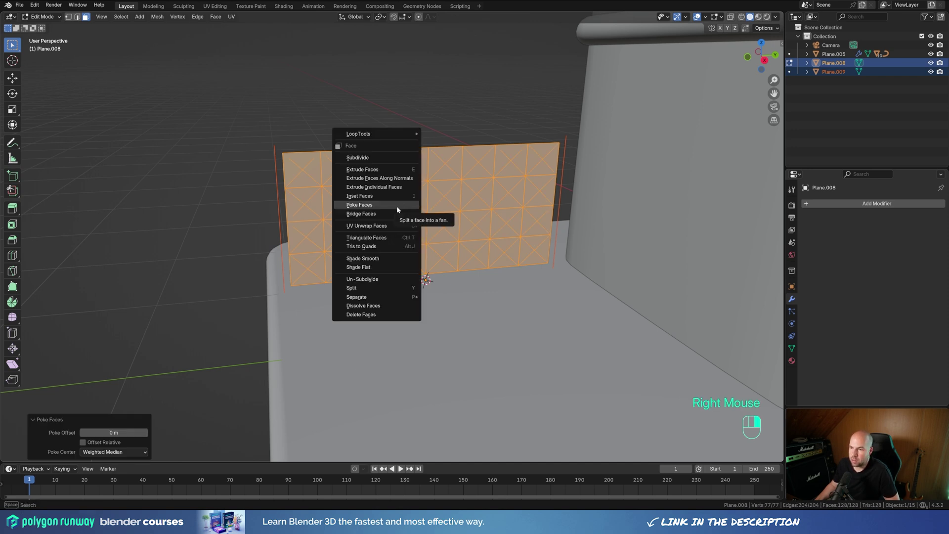
{"action": "left_click", "coordinate": [384, 246]}
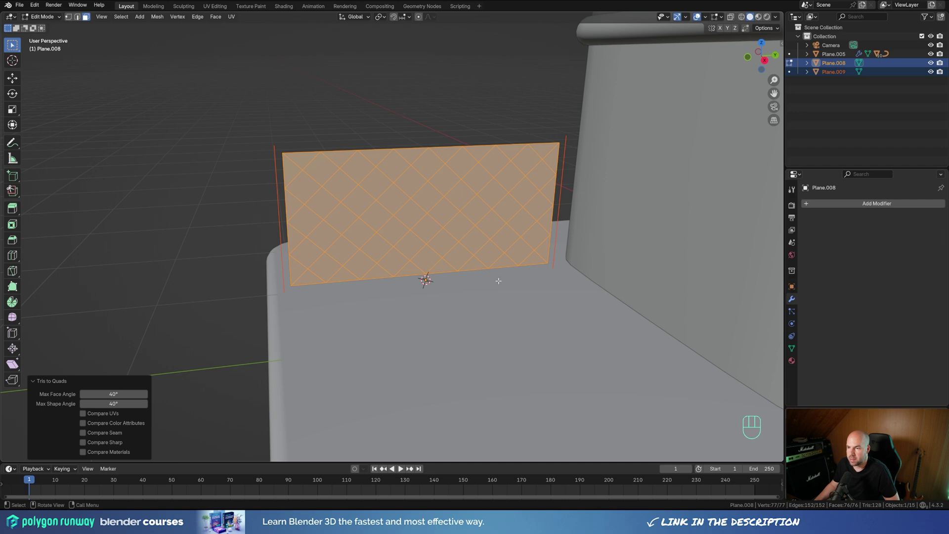
Step: Select all the panel's diagonal edge loops rising from lower left to upper right and separate them into their own object
{"action": "middle_click_drag", "start_coordinate": [499, 281], "coordinate": [477, 290]}
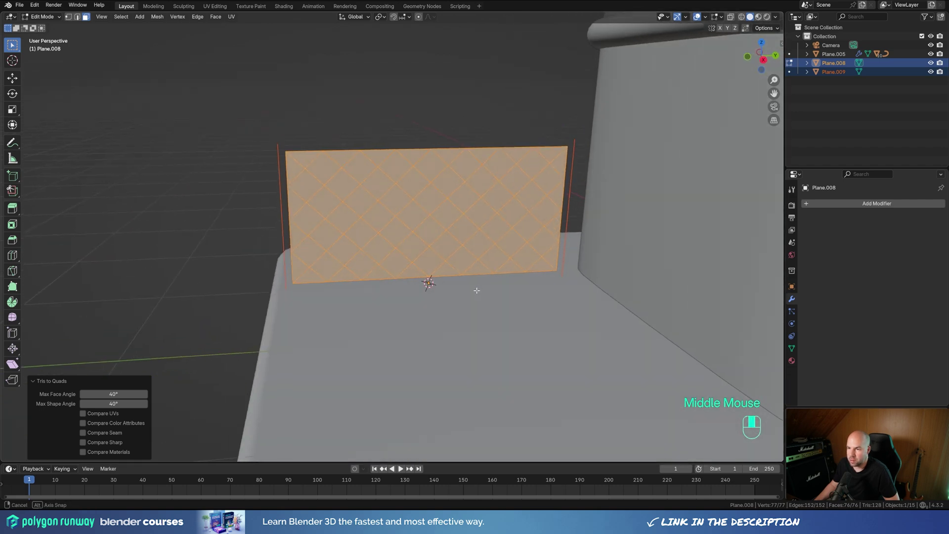
{"action": "scroll", "coordinate": [477, 290], "scroll_direction": "down", "scroll_amount": 1}
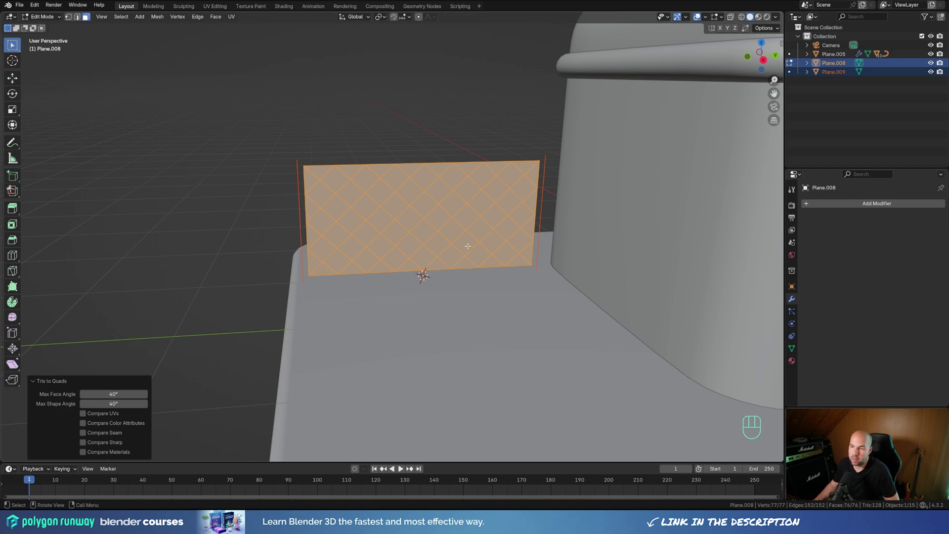
{"action": "middle_click_drag", "start_coordinate": [478, 260], "coordinate": [426, 267]}
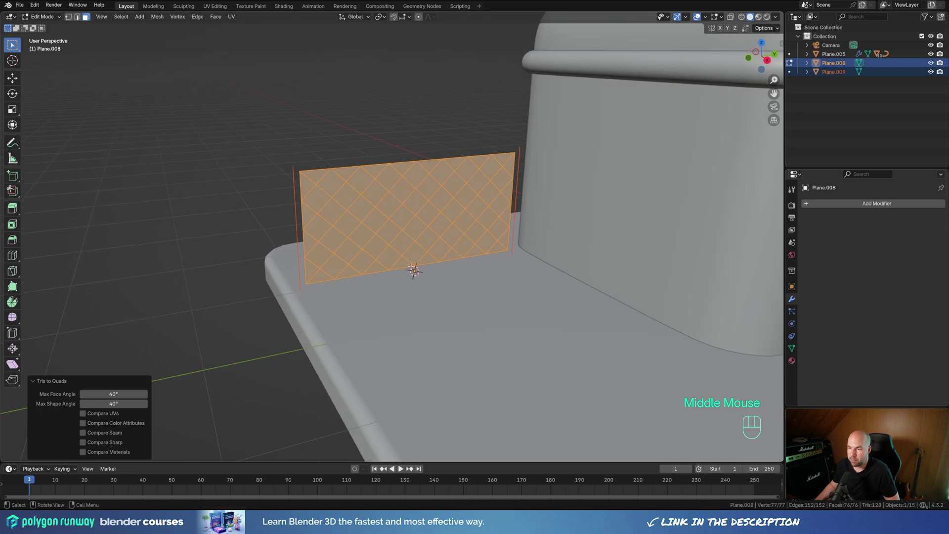
{"action": "scroll", "coordinate": [427, 265], "scroll_direction": "up", "scroll_amount": 2}
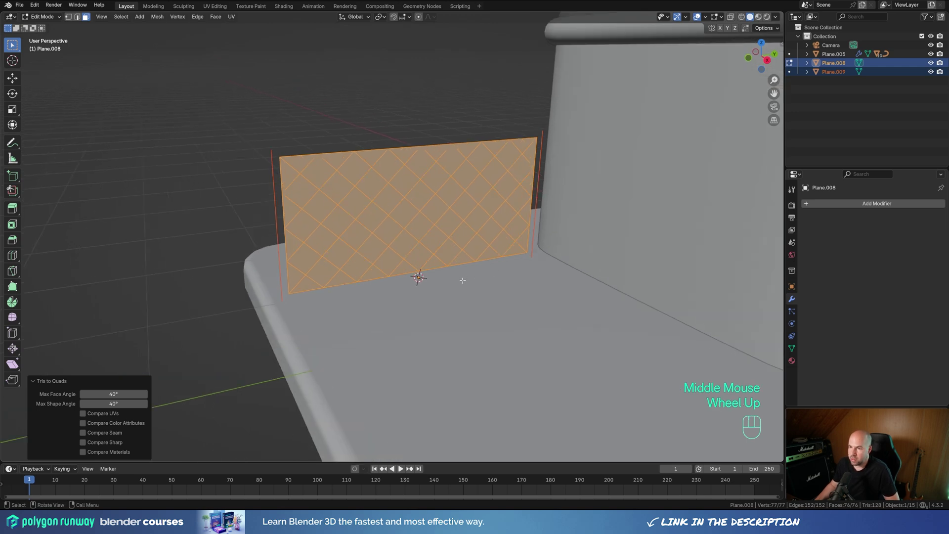
{"action": "key", "text": "2"}
{"action": "left_click", "coordinate": [504, 270], "text": "alt"}
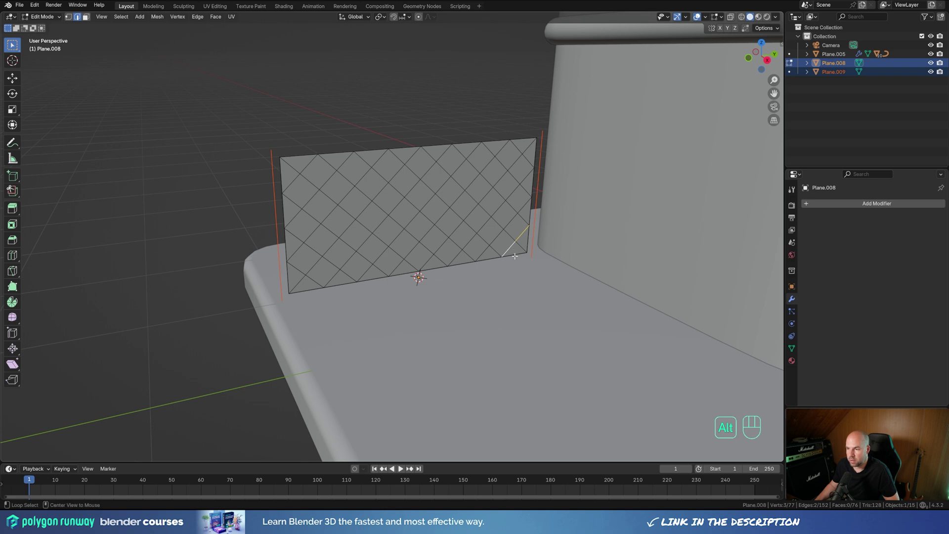
{"action": "left_click", "coordinate": [476, 252], "text": "alt+shift"}
{"action": "left_click", "coordinate": [455, 238], "text": "alt+shift"}
{"action": "left_click", "coordinate": [443, 213], "text": "alt+shift"}
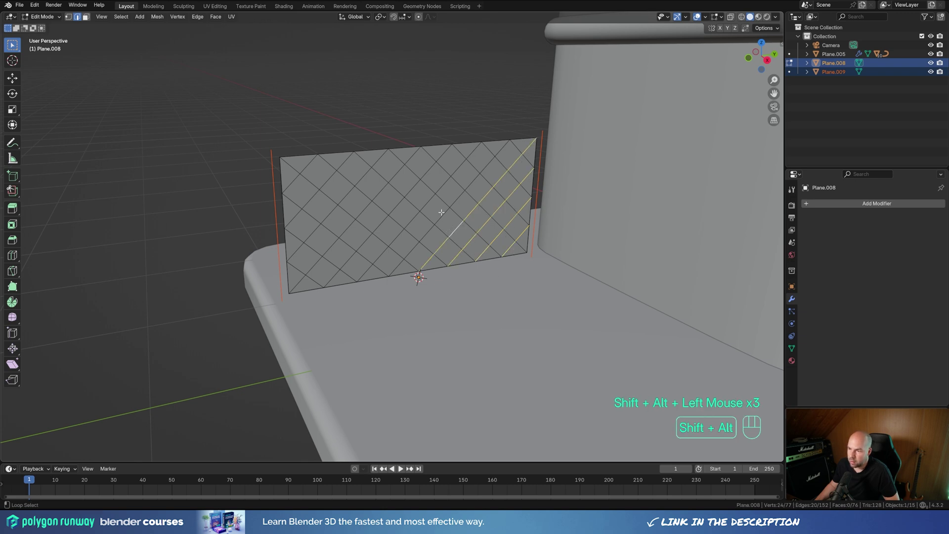
{"action": "left_click", "coordinate": [430, 200], "text": "alt+shift"}
{"action": "left_click", "coordinate": [418, 187], "text": "alt+shift"}
{"action": "left_click", "coordinate": [398, 177], "text": "alt+shift"}
{"action": "left_click", "coordinate": [390, 173], "text": "alt+shift"}
{"action": "left_click", "coordinate": [374, 162], "text": "alt+shift"}
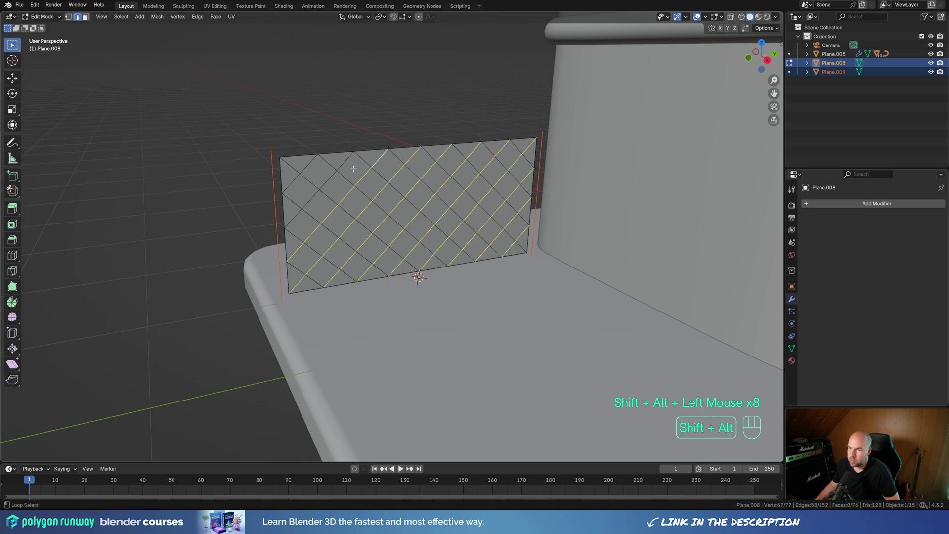
{"action": "left_click", "coordinate": [343, 161], "text": "alt+shift"}
{"action": "left_click", "coordinate": [309, 164], "text": "alt+shift"}
{"action": "key", "text": "p"}
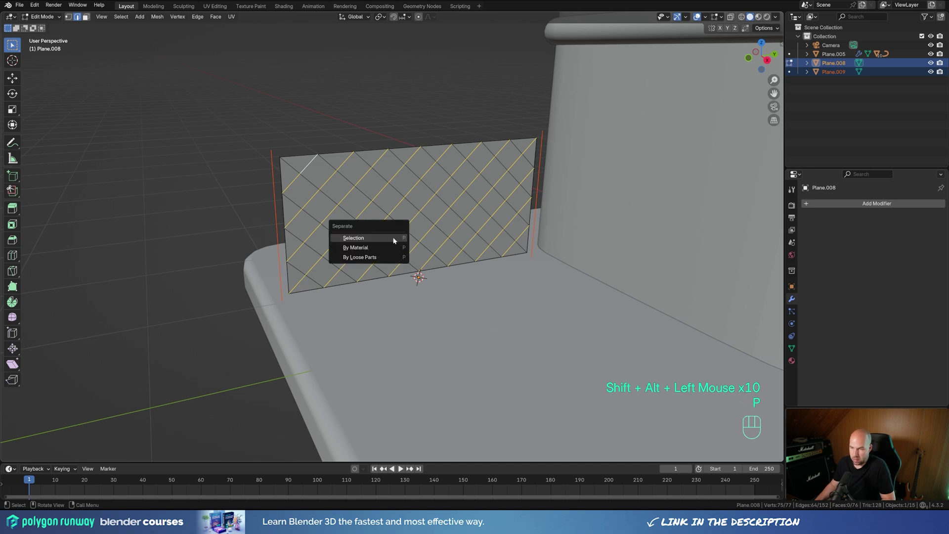
{"action": "left_click", "coordinate": [393, 238]}
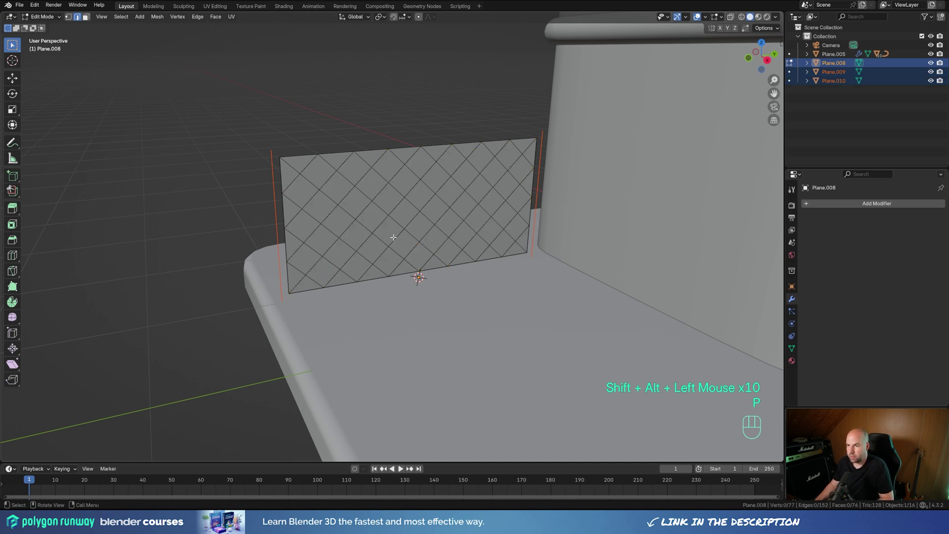
Step: Select all the panel's diagonal edge loops falling from upper left to lower right and separate them into their own object
{"action": "left_click", "coordinate": [313, 279], "text": "alt"}
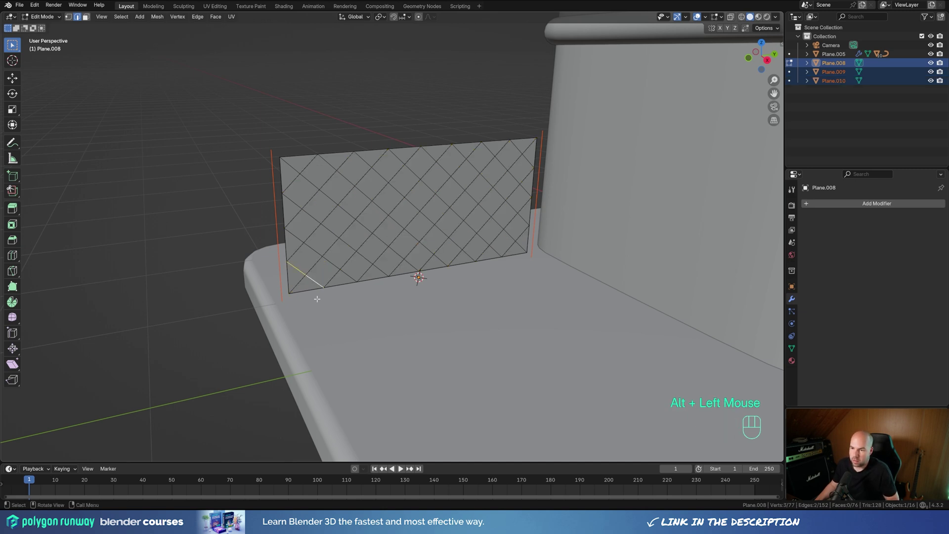
{"action": "left_click", "coordinate": [317, 252], "text": "alt+shift"}
{"action": "left_click", "coordinate": [326, 230], "text": "alt+shift"}
{"action": "left_click", "coordinate": [356, 217], "text": "alt+shift"}
{"action": "left_click", "coordinate": [383, 210], "text": "alt+shift"}
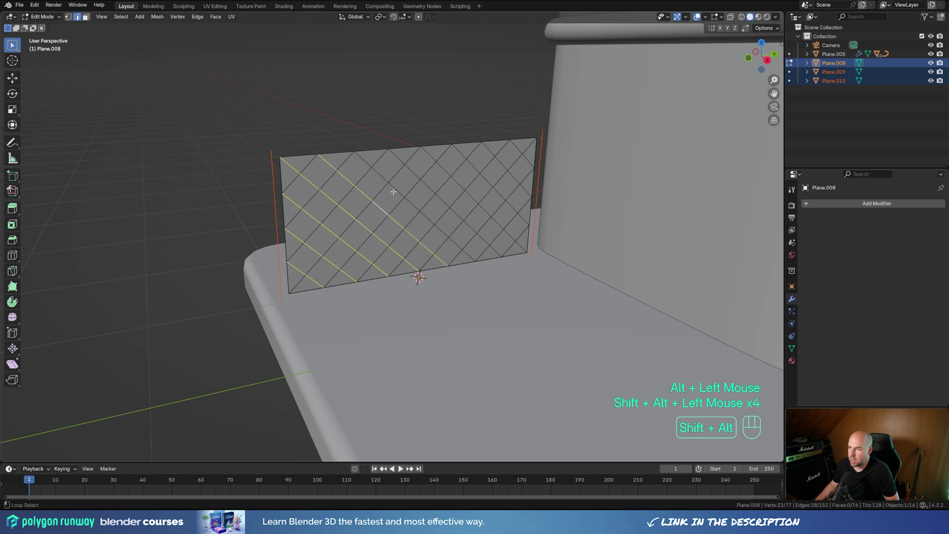
{"action": "left_click", "coordinate": [394, 191], "text": "alt+shift"}
{"action": "left_click", "coordinate": [423, 165], "text": "alt+shift"}
{"action": "left_click", "coordinate": [462, 161], "text": "alt+shift"}
{"action": "left_click", "coordinate": [503, 158], "text": "alt+shift"}
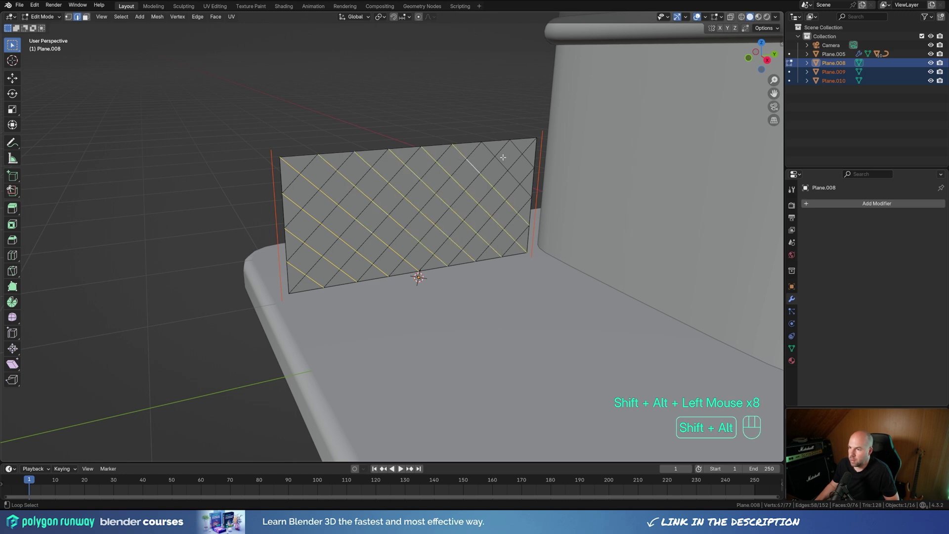
{"action": "left_click", "coordinate": [500, 159], "text": "alt+shift"}
{"action": "left_click", "coordinate": [519, 149], "text": "alt+shift"}
{"action": "key", "text": "p"}
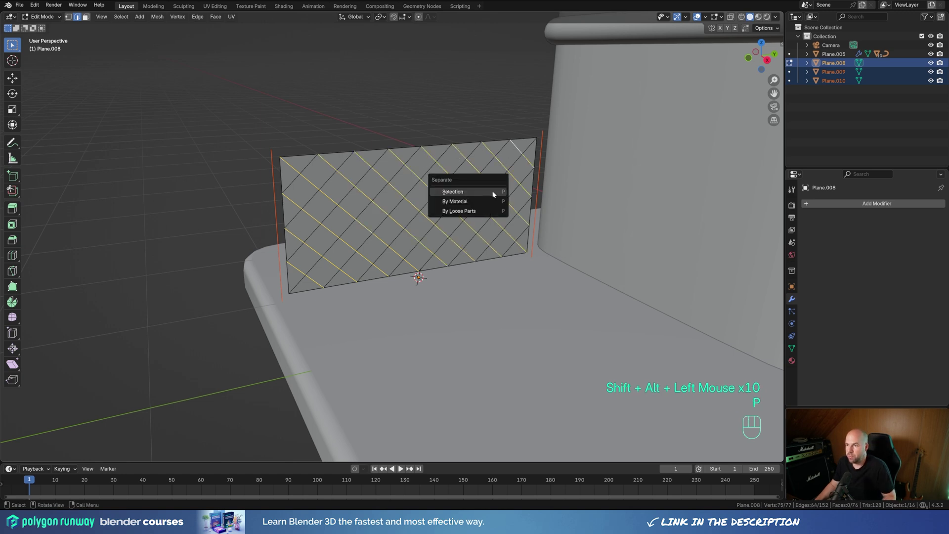
{"action": "left_click", "coordinate": [492, 192]}
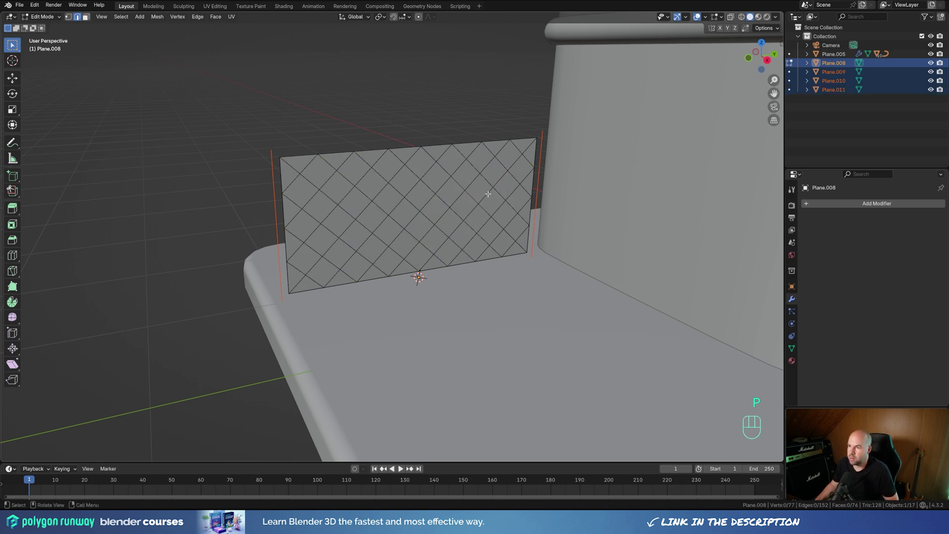
Step: Select the panel's outer boundary edge loop and separate it into its own object
{"action": "left_click", "coordinate": [369, 149], "text": "alt"}
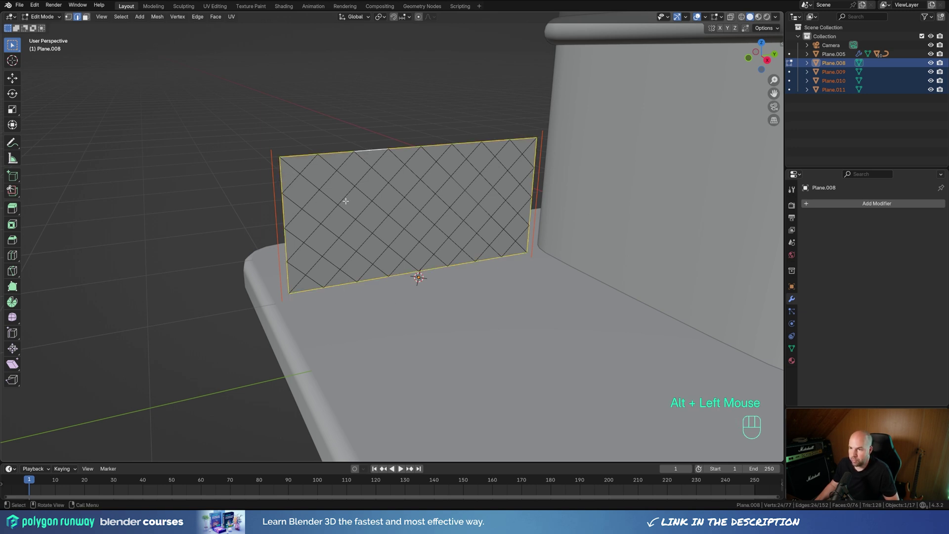
{"action": "key", "text": "p"}
{"action": "left_click", "coordinate": [317, 201]}
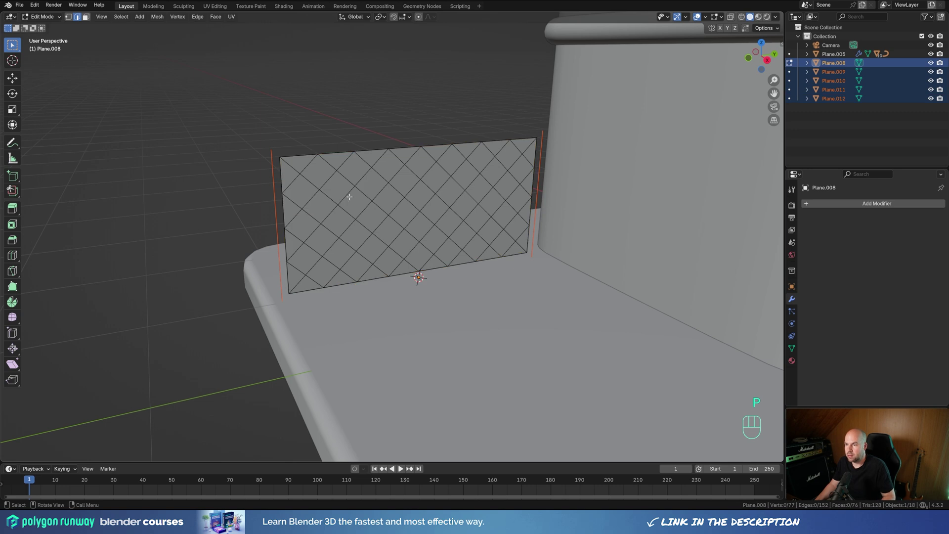
Step: Return to Object Mode and delete the leftover solid panel, keeping only the separated edge objects
{"action": "key", "text": "Tab"}
{"action": "left_click", "coordinate": [424, 201]}
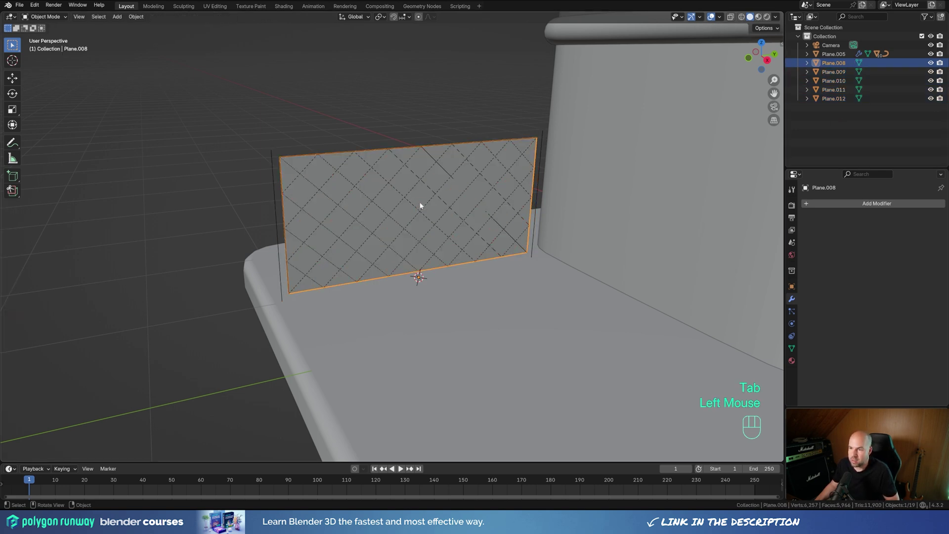
{"action": "left_click", "coordinate": [420, 206]}
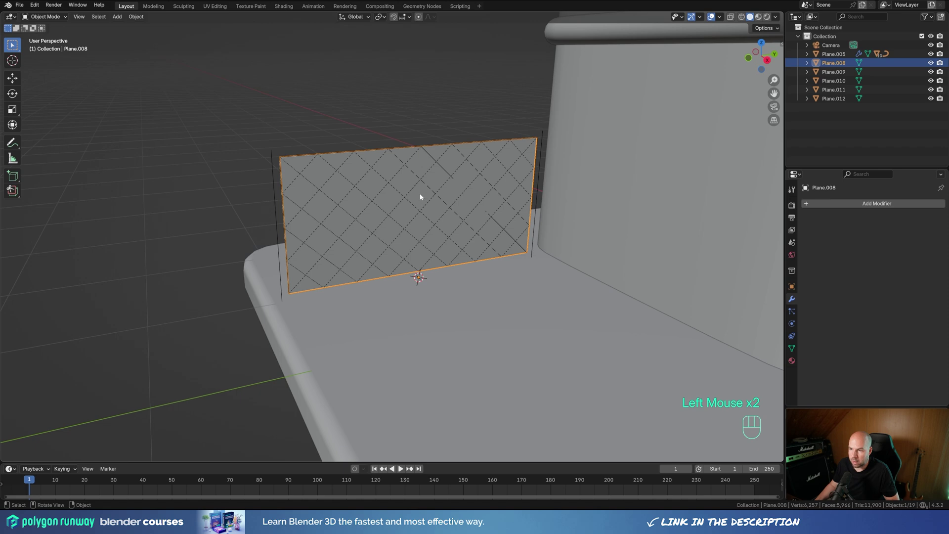
{"action": "key", "text": "x"}
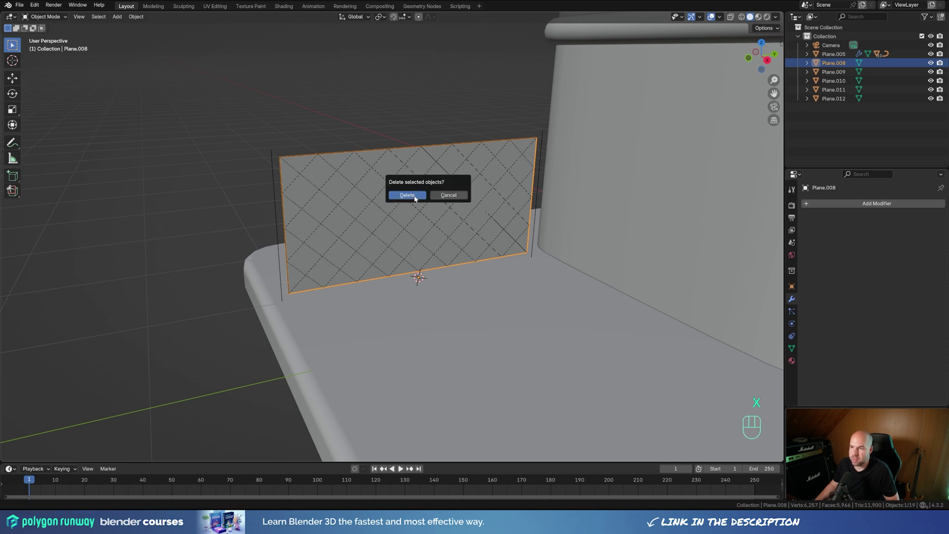
{"action": "left_click", "coordinate": [420, 197]}
{"action": "middle_click_drag", "start_coordinate": [449, 243], "coordinate": [408, 200]}
{"action": "scroll", "coordinate": [376, 198], "scroll_direction": "up", "scroll_amount": 1}
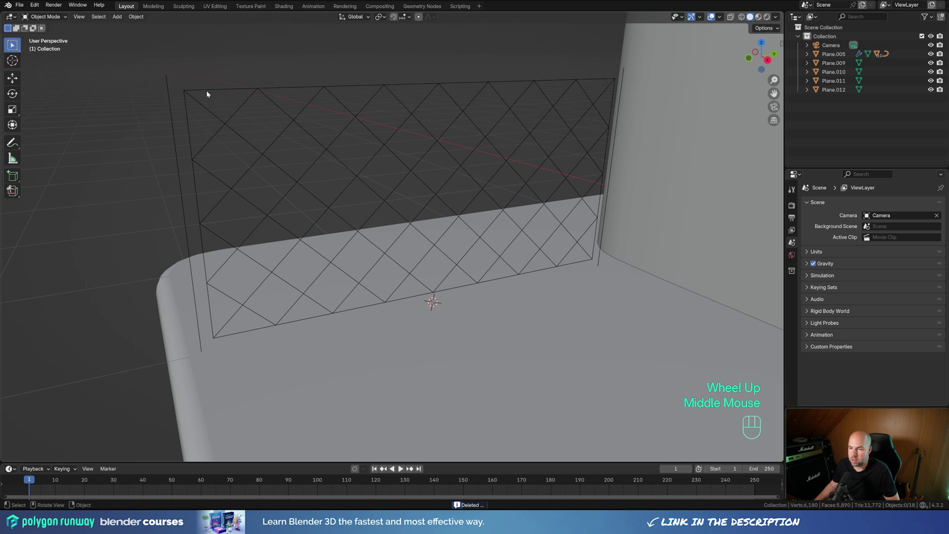
Step: Bevel the four corner vertices of the rectangular outline with 2 segments and a width of about 0.044 m
{"action": "left_click", "coordinate": [209, 91]}
{"action": "middle_click_drag", "start_coordinate": [209, 91], "coordinate": [357, 186]}
{"action": "key", "text": "Tab"}
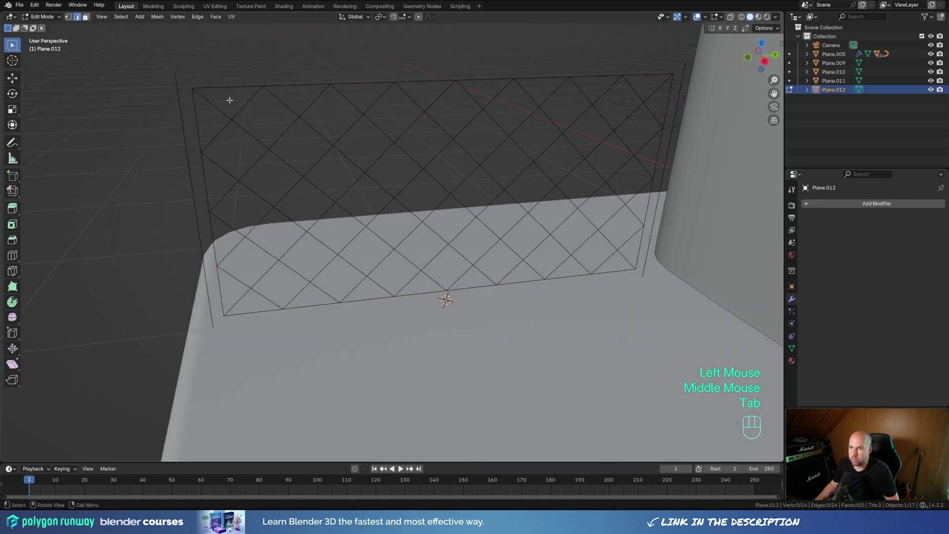
{"action": "key", "text": "1"}
{"action": "left_click", "coordinate": [192, 88]}
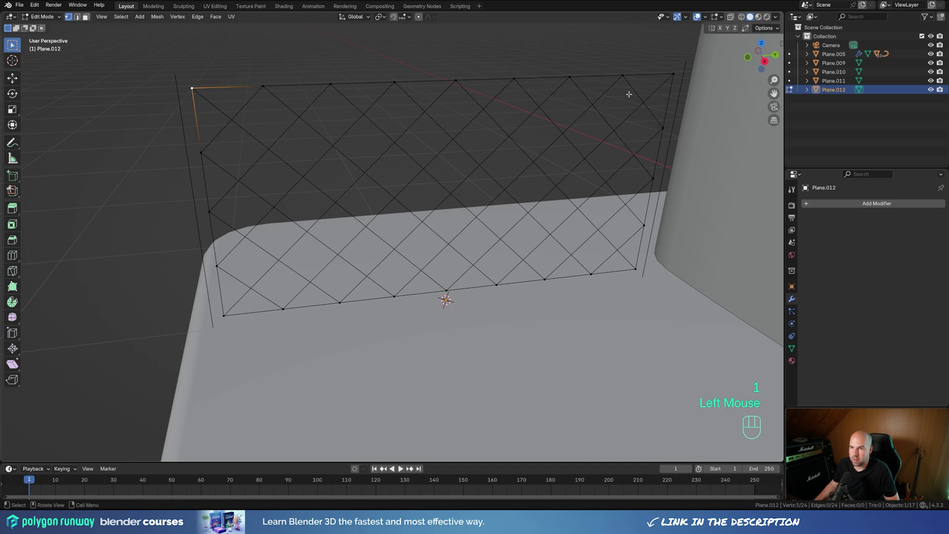
{"action": "left_click", "coordinate": [674, 74], "text": "shift"}
{"action": "left_click", "coordinate": [636, 269], "text": "shift"}
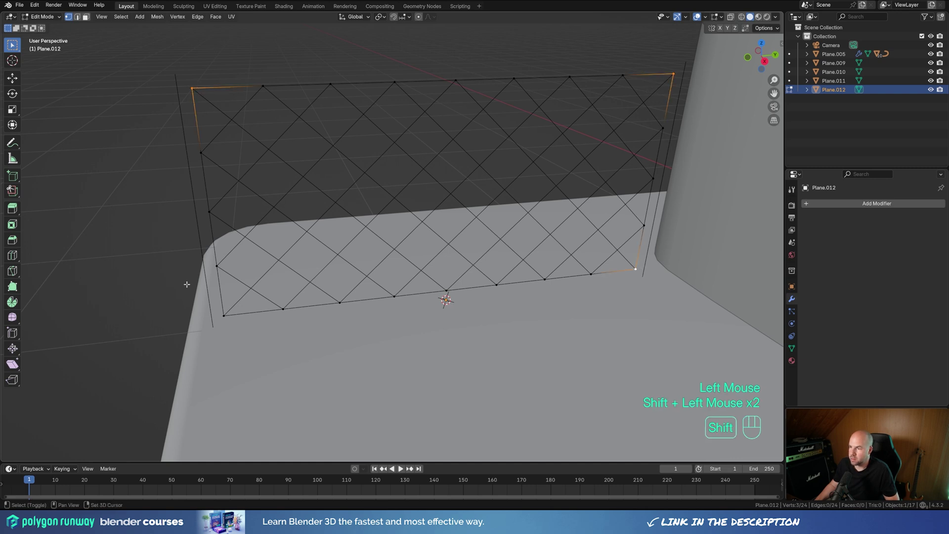
{"action": "left_click", "coordinate": [221, 311], "text": "shift"}
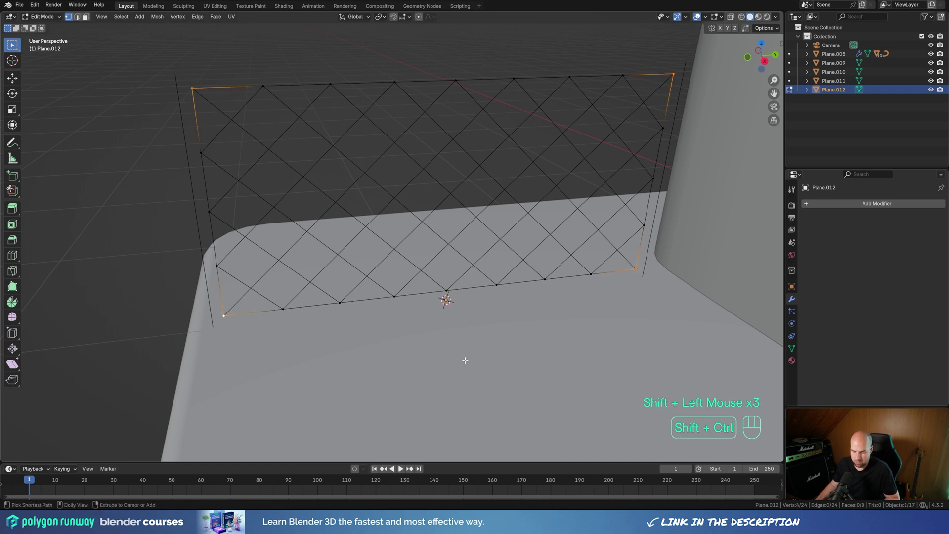
{"action": "key", "text": "shift+ctrl+b"}
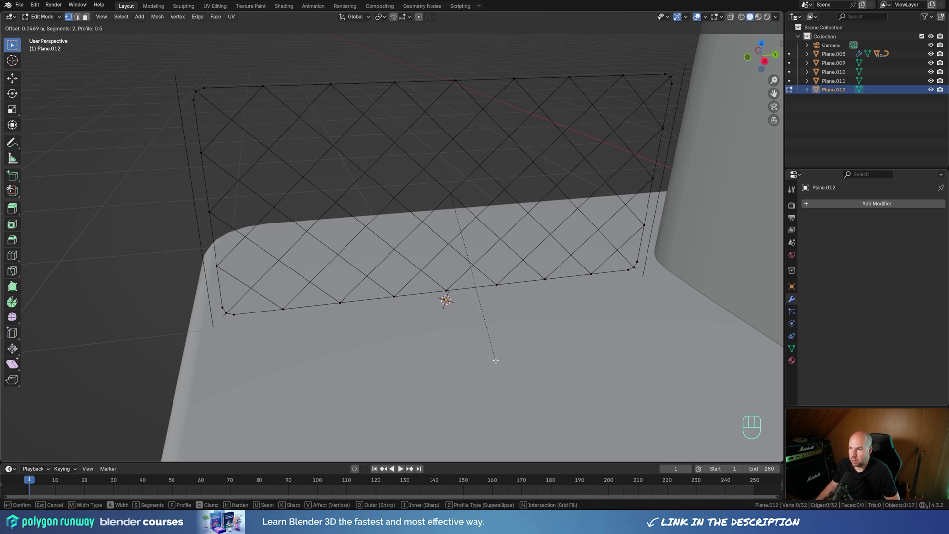
{"action": "left_click", "coordinate": [497, 361]}
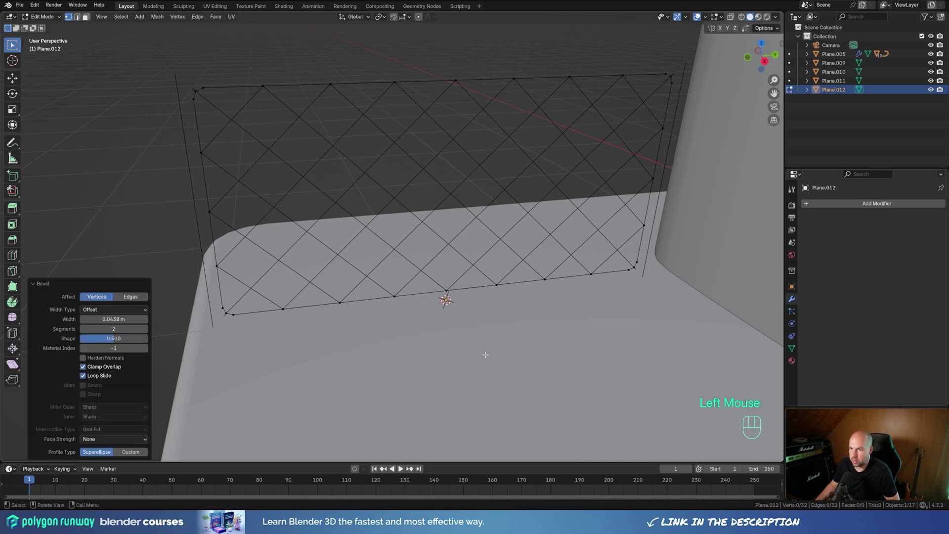
Step: Convert the rounded outline to a curve, give it a round bevel depth of 0.028 m, and shade it smooth
{"action": "key", "text": "Tab"}
{"action": "right_click", "coordinate": [301, 156]}
{"action": "mouse_move", "coordinate": [312, 187]}
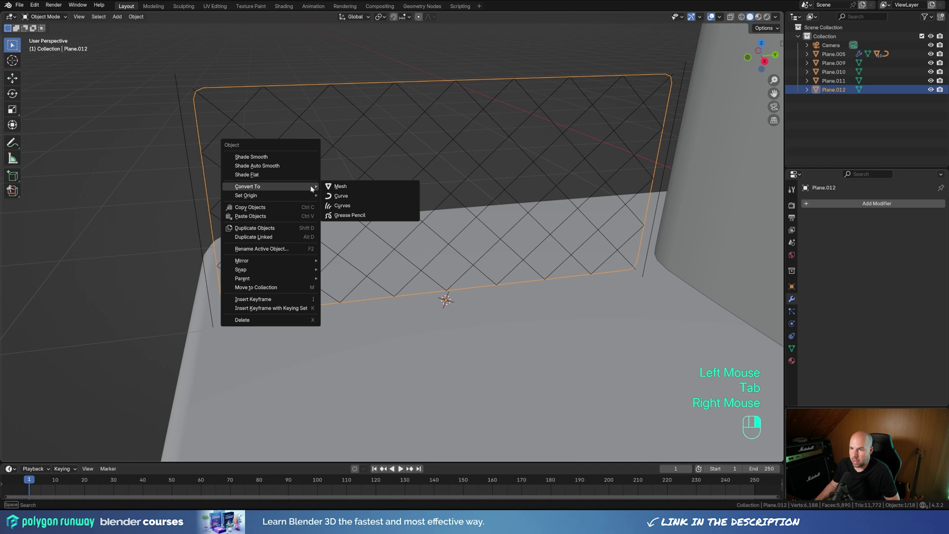
{"action": "left_click", "coordinate": [366, 196]}
{"action": "left_click", "coordinate": [792, 336]}
{"action": "scroll", "coordinate": [841, 356], "scroll_direction": "down", "scroll_amount": 2}
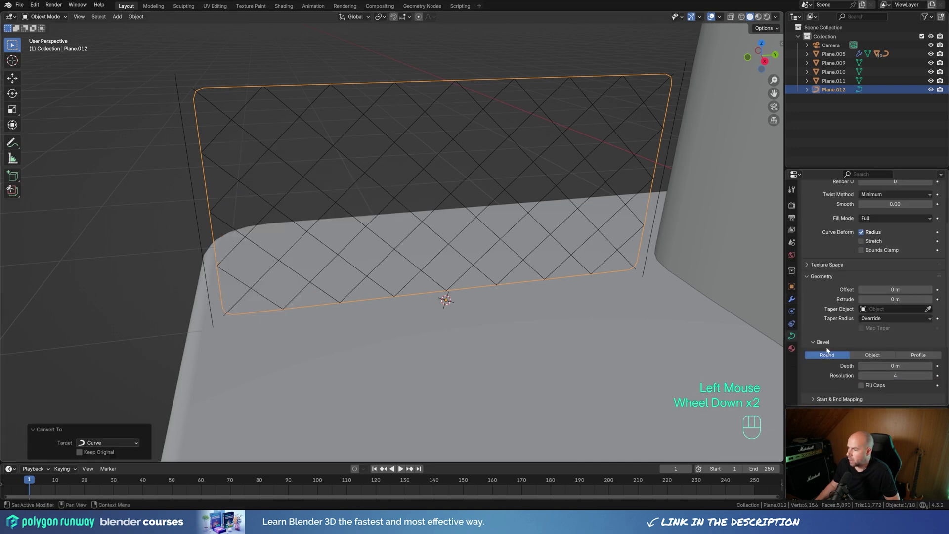
{"action": "left_click_drag", "start_coordinate": [890, 366], "coordinate": [904, 366], "text": "shift"}
{"action": "right_click", "coordinate": [265, 111]}
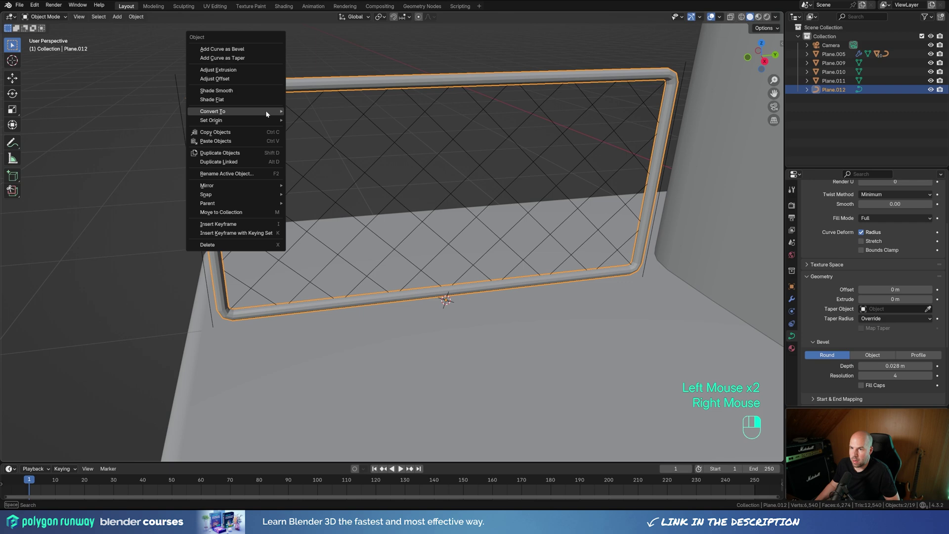
{"action": "left_click", "coordinate": [233, 92]}
Step: Convert the falling diagonal lines to a curve and give them a round bevel depth of 0.013 m
{"action": "left_click", "coordinate": [232, 182]}
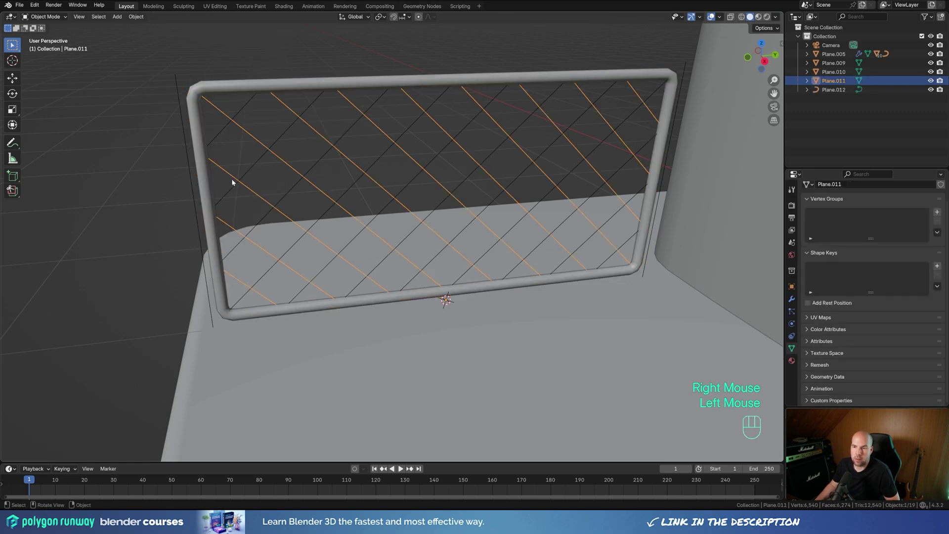
{"action": "middle_click_drag", "start_coordinate": [280, 195], "coordinate": [320, 201]}
{"action": "right_click", "coordinate": [294, 174]}
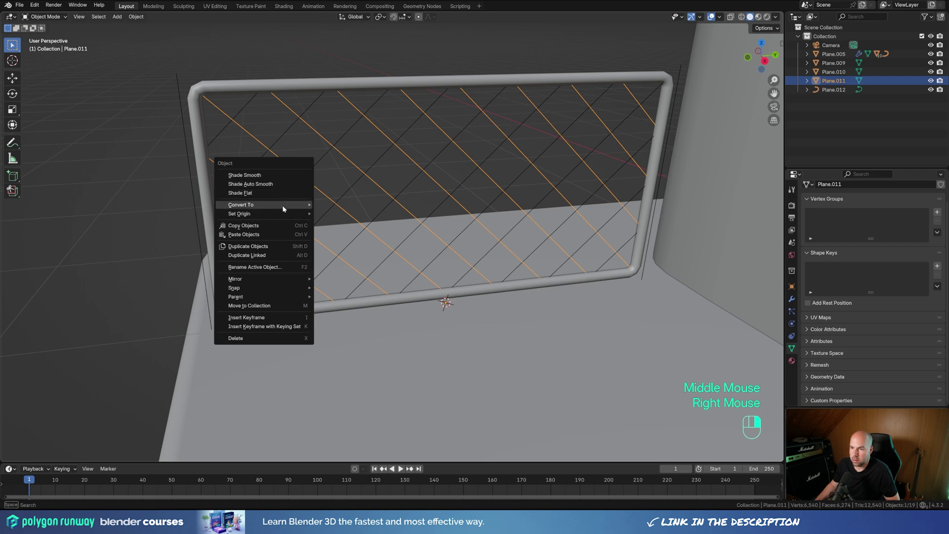
{"action": "mouse_move", "coordinate": [283, 206]}
{"action": "left_click", "coordinate": [341, 216]}
{"action": "scroll", "coordinate": [863, 306], "scroll_direction": "down", "scroll_amount": 2}
{"action": "scroll", "coordinate": [863, 306], "scroll_direction": "down", "scroll_amount": 1}
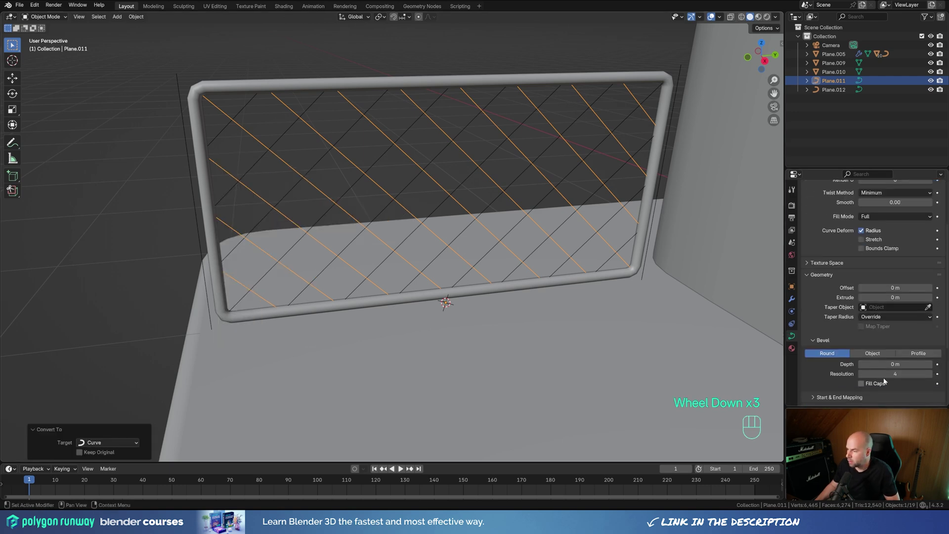
{"action": "left_click_drag", "start_coordinate": [885, 364], "coordinate": [896, 364], "text": "shift"}
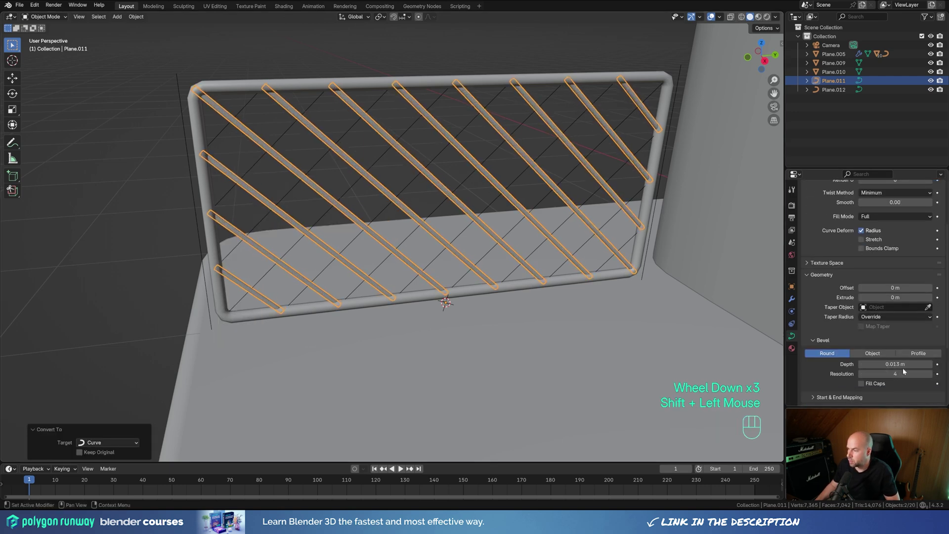
{"action": "key", "text": "ctrl+c"}
Step: Convert the rising diagonal lines to a curve and join them into the thickened falling wires
{"action": "left_click", "coordinate": [381, 156]}
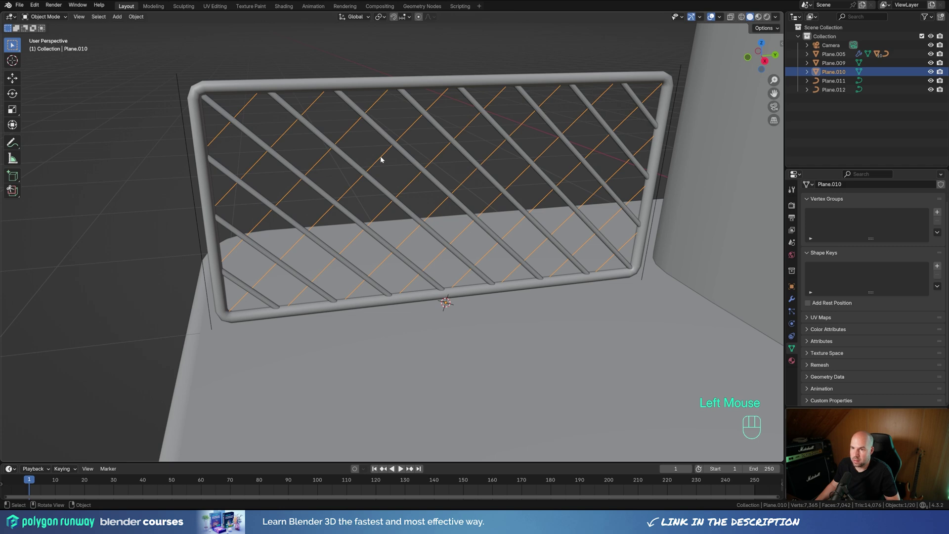
{"action": "right_click", "coordinate": [381, 160]}
{"action": "mouse_move", "coordinate": [380, 158]}
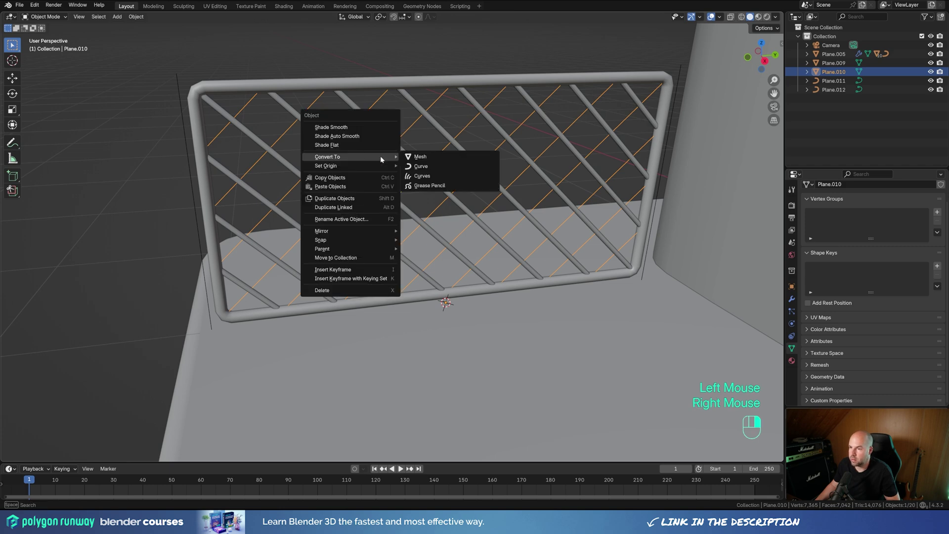
{"action": "left_click", "coordinate": [436, 166]}
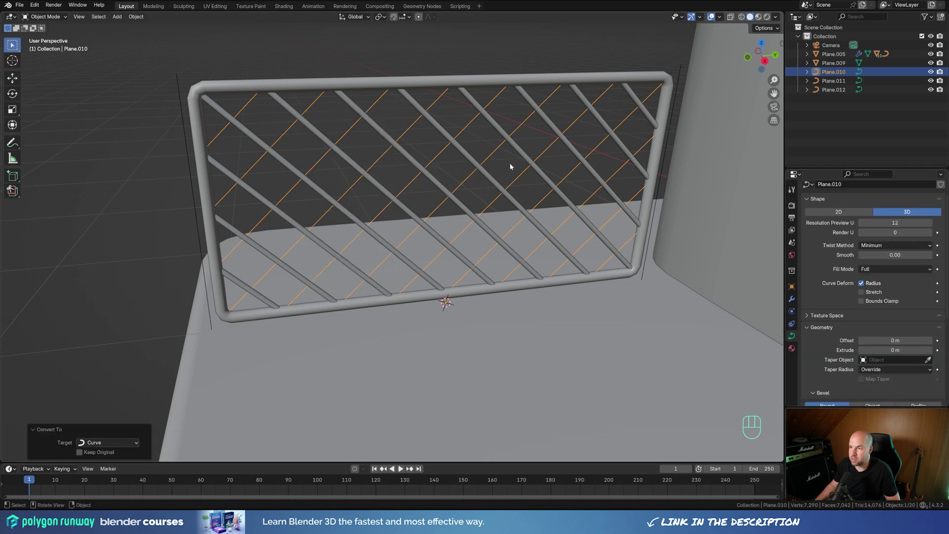
{"action": "left_click", "coordinate": [517, 152], "text": "shift"}
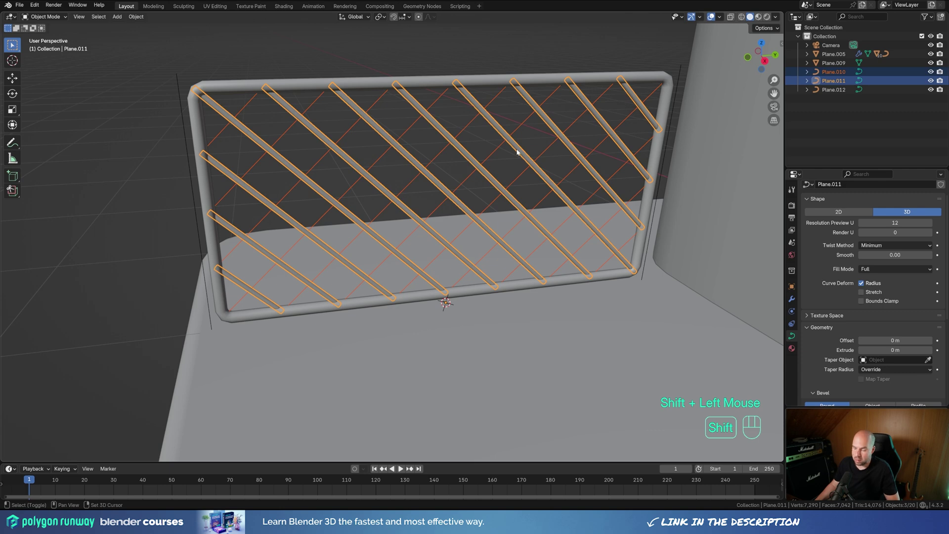
{"action": "key", "text": "ctrl+j"}
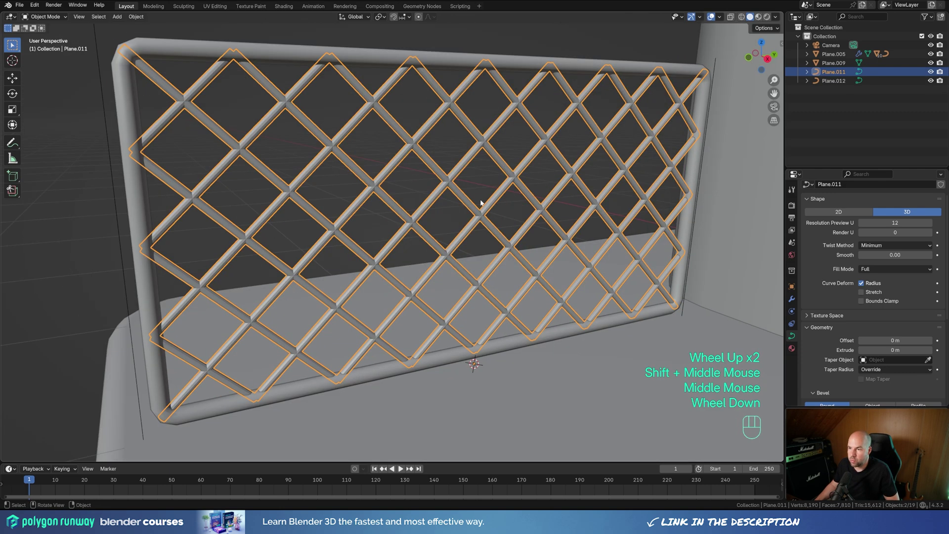
Step: Enter Edit Mode on the joined wire mesh and examine the overlapping control points at several wire crossings near the panel's upper left
{"action": "middle_click_drag", "start_coordinate": [481, 202], "coordinate": [206, 111]}
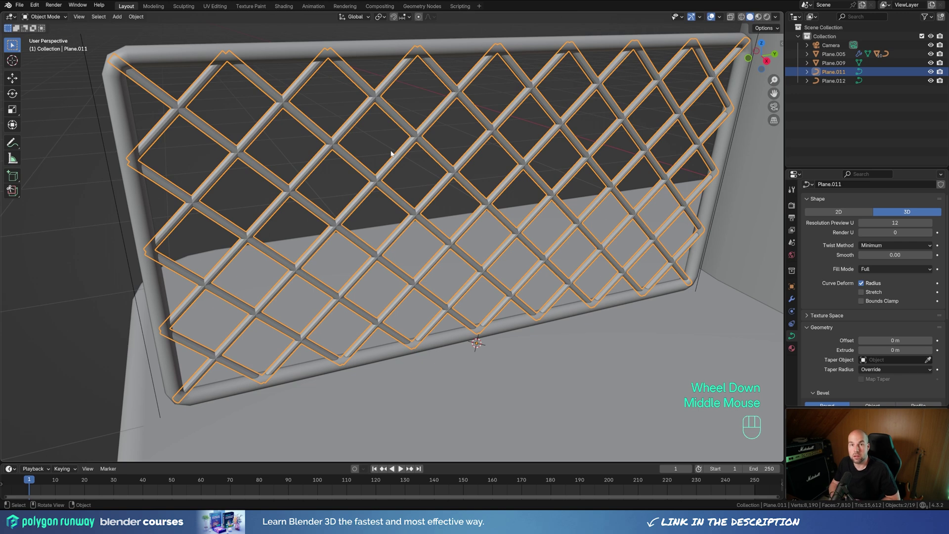
{"action": "left_click", "coordinate": [309, 176]}
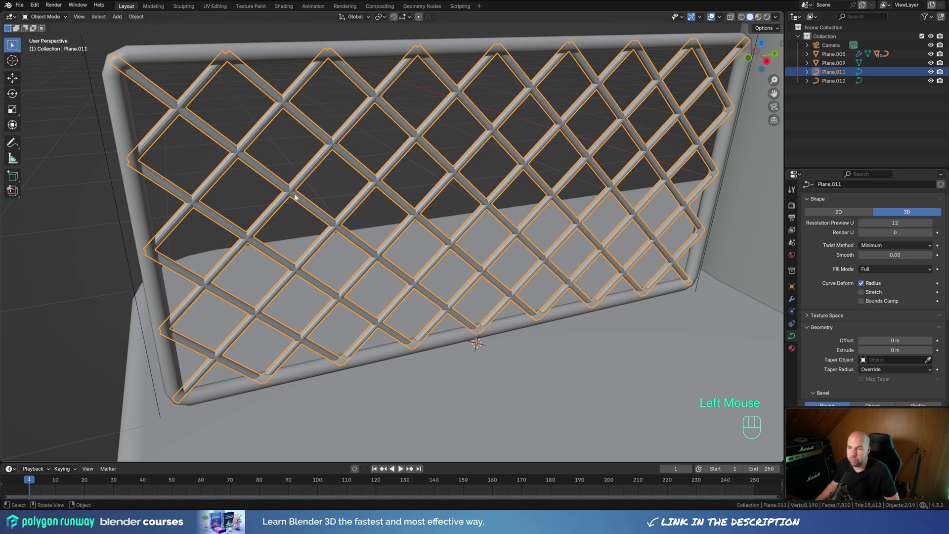
{"action": "key", "text": "Tab"}
{"action": "left_click", "coordinate": [285, 183]}
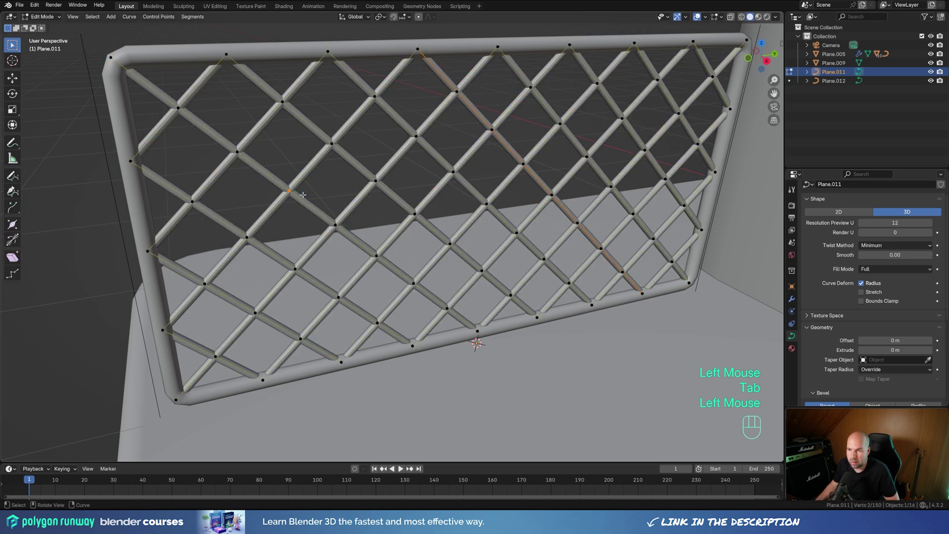
{"action": "left_click", "coordinate": [332, 145]}
{"action": "left_click_drag", "start_coordinate": [266, 88], "coordinate": [303, 112]}
{"action": "left_click_drag", "start_coordinate": [217, 141], "coordinate": [258, 170]}
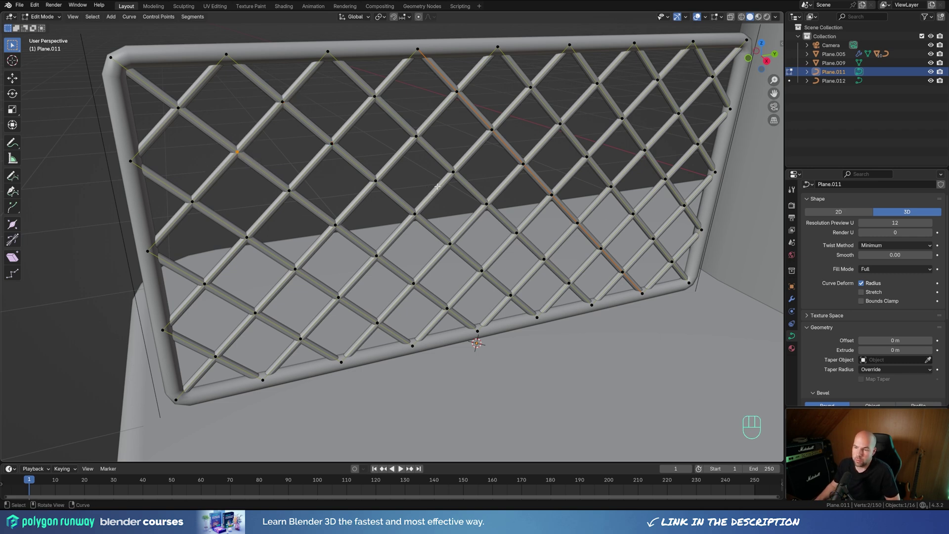
{"action": "left_click", "coordinate": [269, 179]}
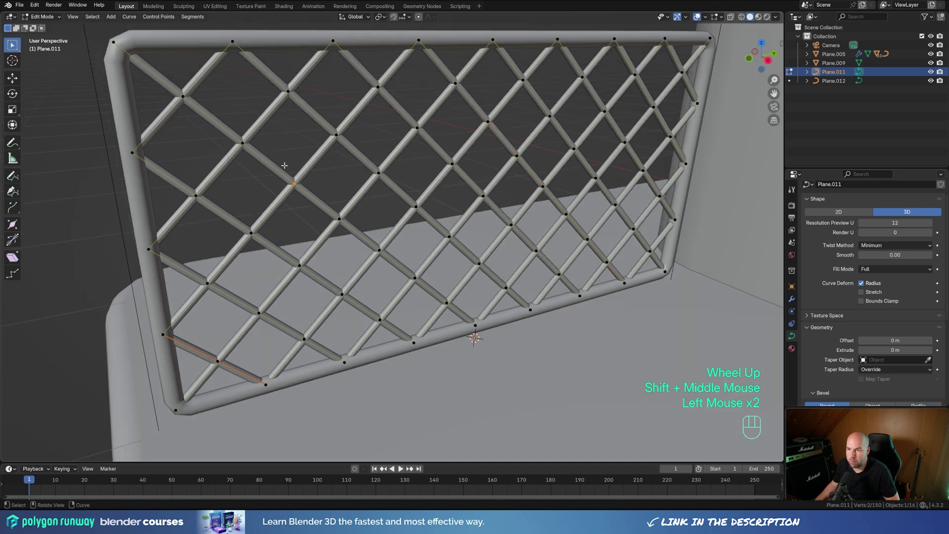
{"action": "left_click", "coordinate": [294, 183]}
{"action": "key", "text": "g"}
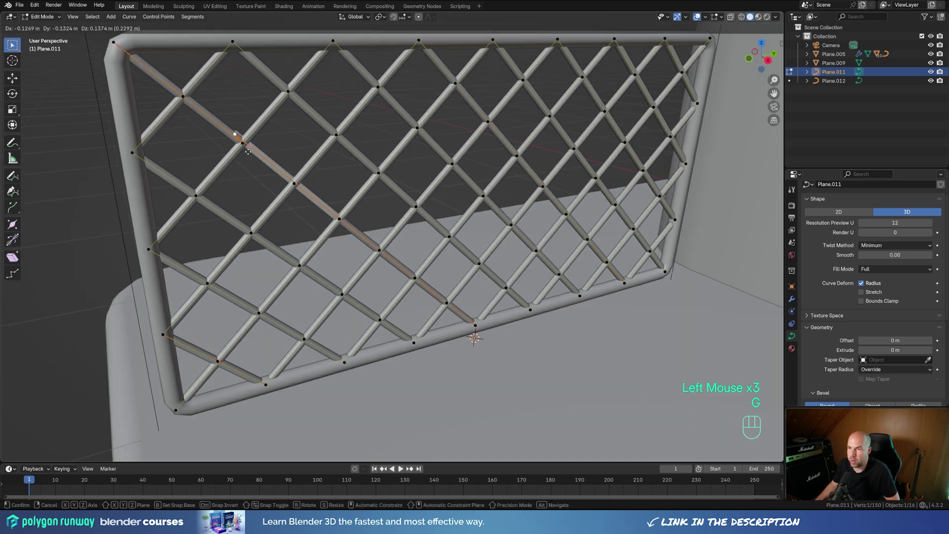
{"action": "key", "text": "Escape"}
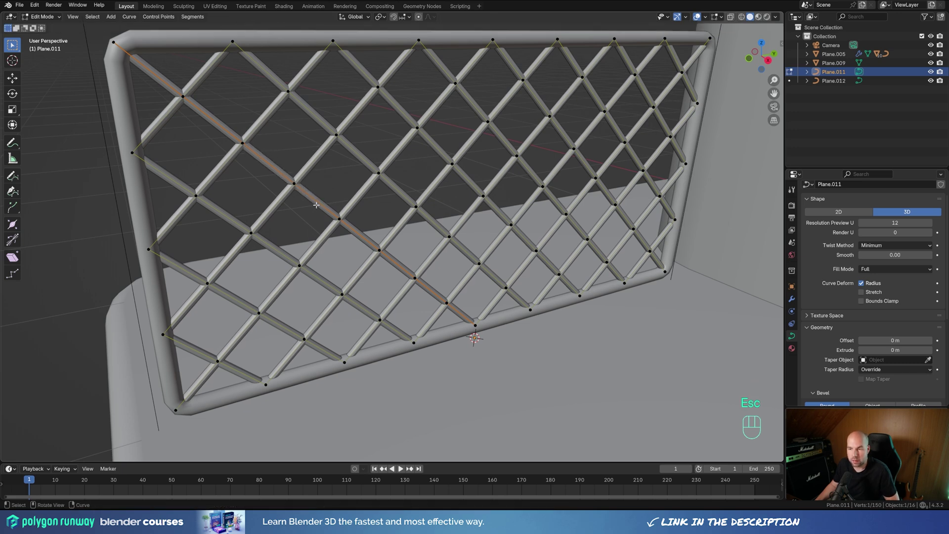
{"action": "scroll", "coordinate": [330, 209], "scroll_direction": "down", "scroll_amount": 1}
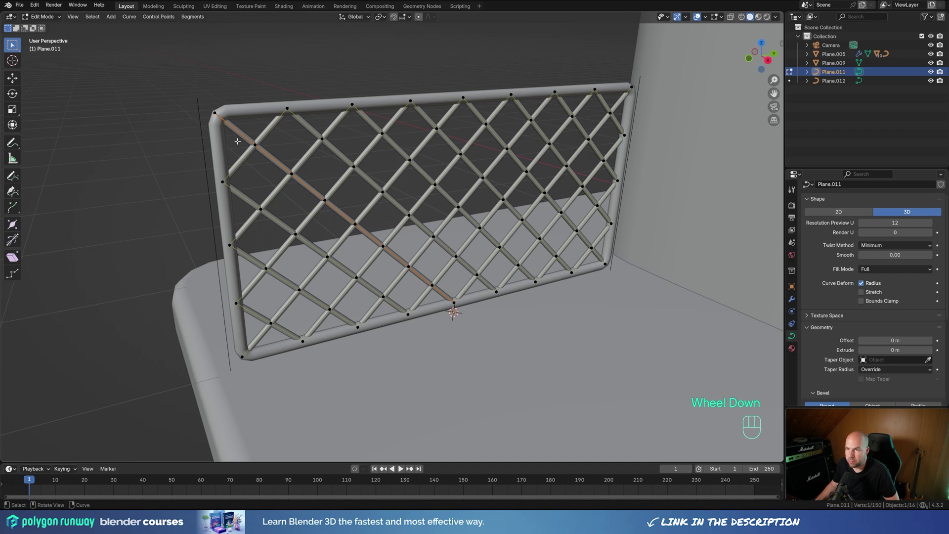
Step: Convert the side post lines to a curve with a round bevel depth of 0.036 m and filled caps
{"action": "key", "text": "Tab"}
{"action": "left_click", "coordinate": [198, 102]}
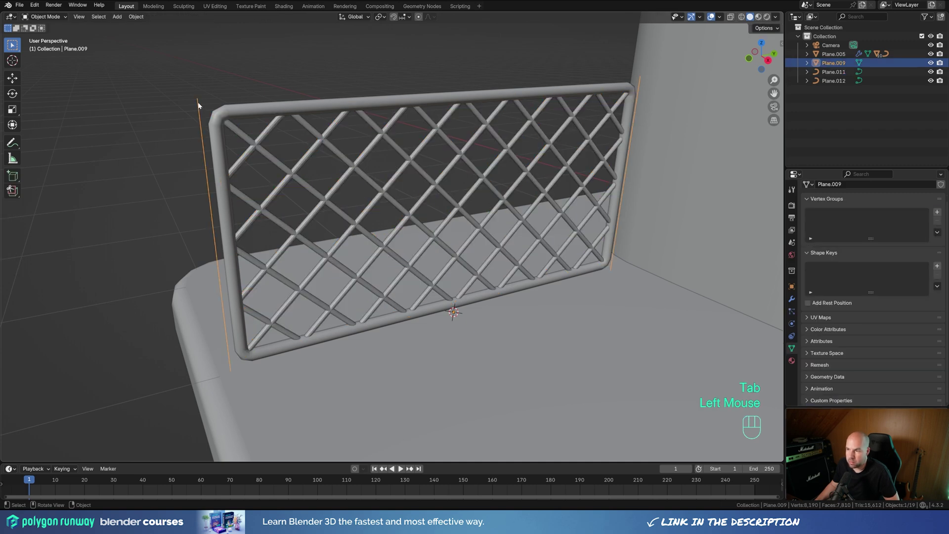
{"action": "right_click", "coordinate": [198, 103]}
{"action": "mouse_move", "coordinate": [213, 133]}
{"action": "left_click", "coordinate": [297, 144]}
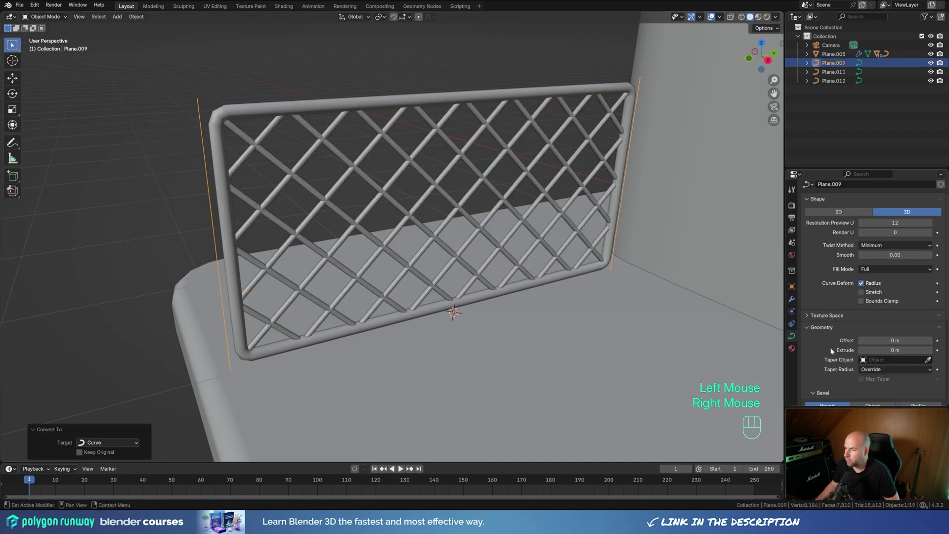
{"action": "scroll", "coordinate": [895, 356], "scroll_direction": "down", "scroll_amount": 2}
{"action": "left_click_drag", "start_coordinate": [895, 364], "coordinate": [924, 364], "text": "shift"}
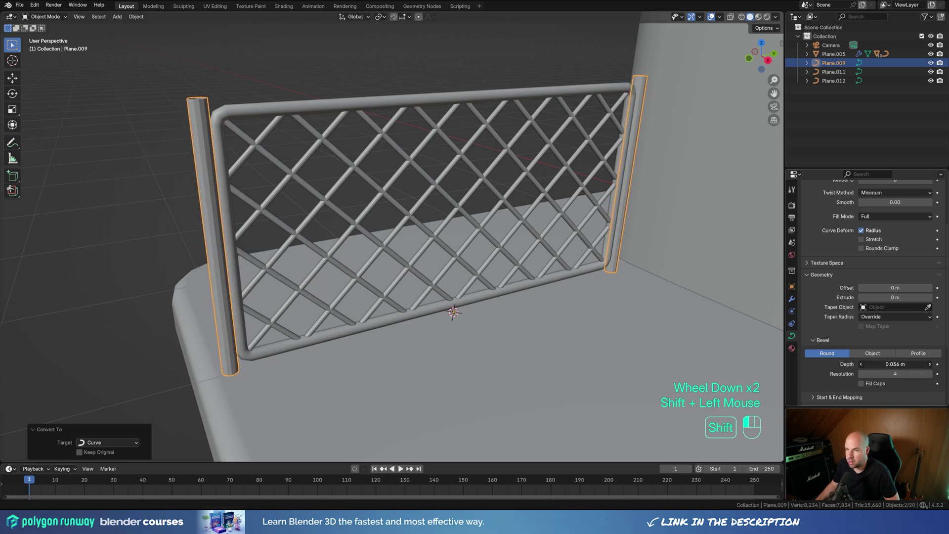
{"action": "left_click", "coordinate": [861, 383]}
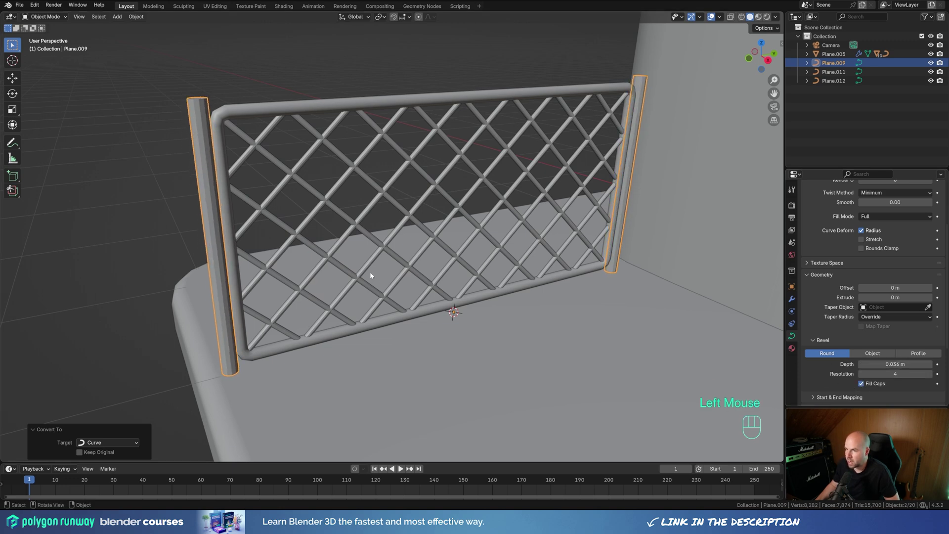
Step: Shade the crossing wires and the side posts smooth
{"action": "double_click", "coordinate": [265, 147]}
{"action": "right_click", "coordinate": [265, 148]}
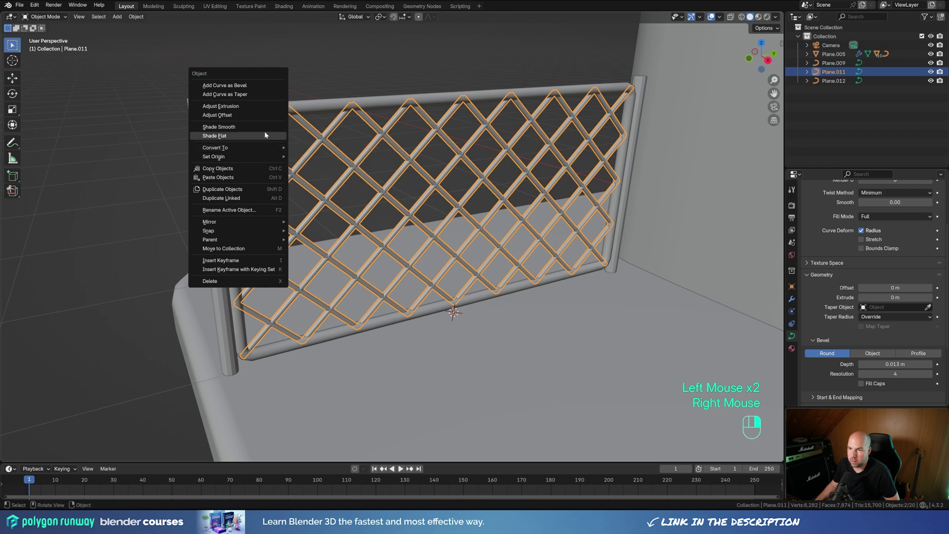
{"action": "left_click", "coordinate": [265, 127]}
{"action": "left_click", "coordinate": [199, 111]}
{"action": "right_click", "coordinate": [199, 111]}
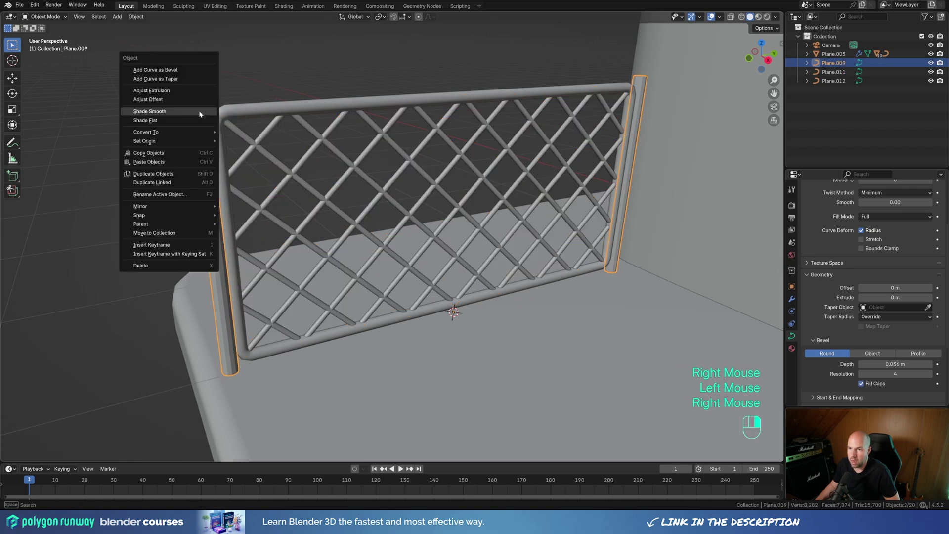
{"action": "left_click", "coordinate": [199, 111]}
Step: Join the side posts and the tube frame into the crossing wires as one curve object
{"action": "double_click", "coordinate": [334, 188]}
{"action": "scroll", "coordinate": [273, 171], "scroll_direction": "down", "scroll_amount": 4}
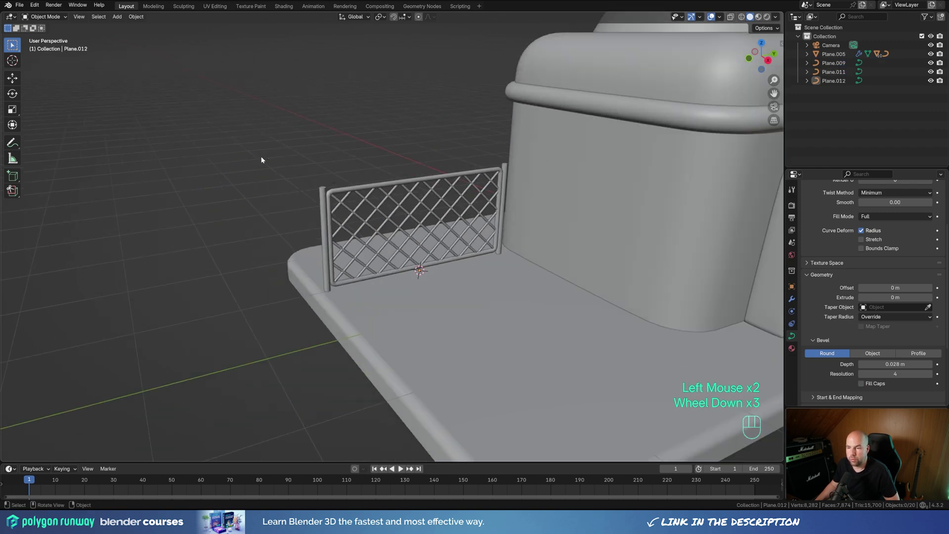
{"action": "left_click", "coordinate": [388, 220]}
{"action": "scroll", "coordinate": [389, 151], "scroll_direction": "up", "scroll_amount": 3}
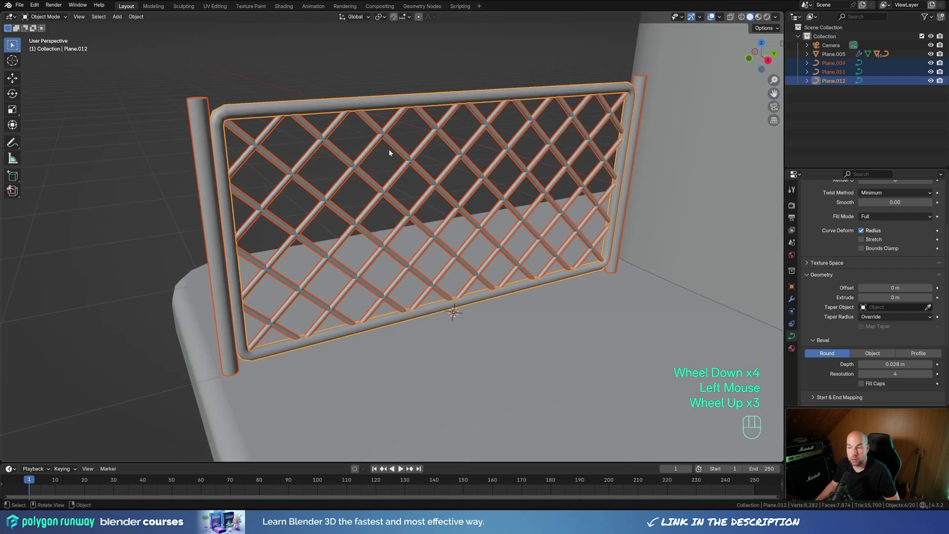
{"action": "left_click", "coordinate": [301, 110]}
{"action": "left_click", "coordinate": [301, 110]}
{"action": "left_click", "coordinate": [197, 113], "text": "shift"}
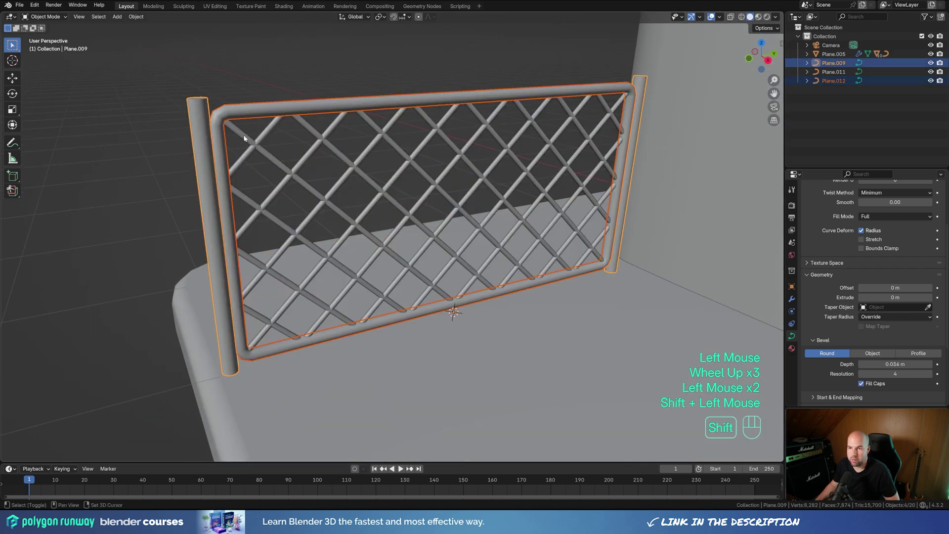
{"action": "double_click", "coordinate": [197, 113]}
{"action": "left_click", "coordinate": [253, 112], "text": "shift"}
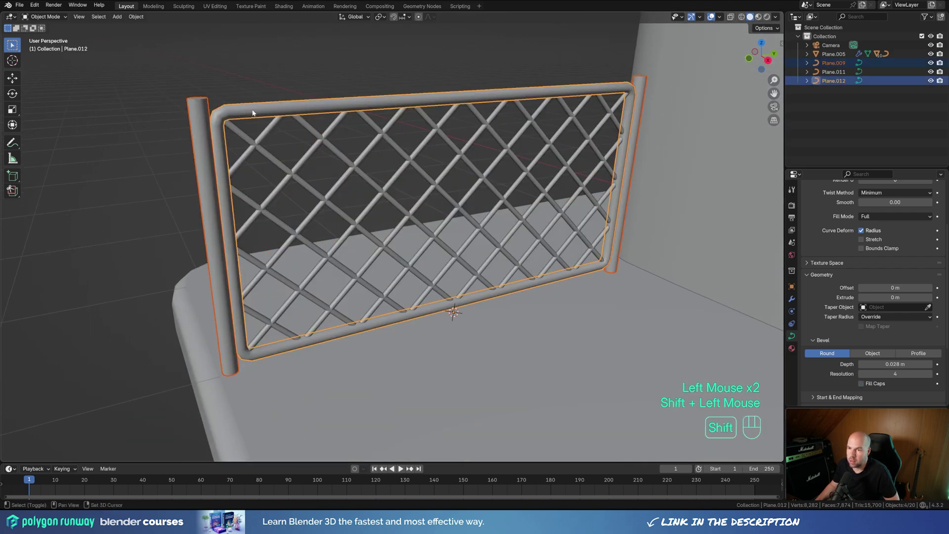
{"action": "left_click", "coordinate": [255, 147], "text": "shift"}
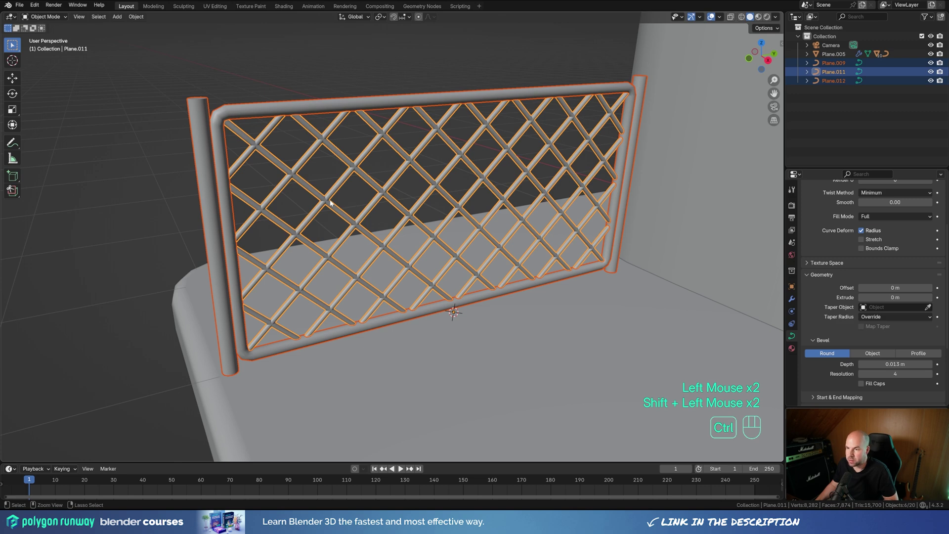
{"action": "key", "text": "ctrl+j"}
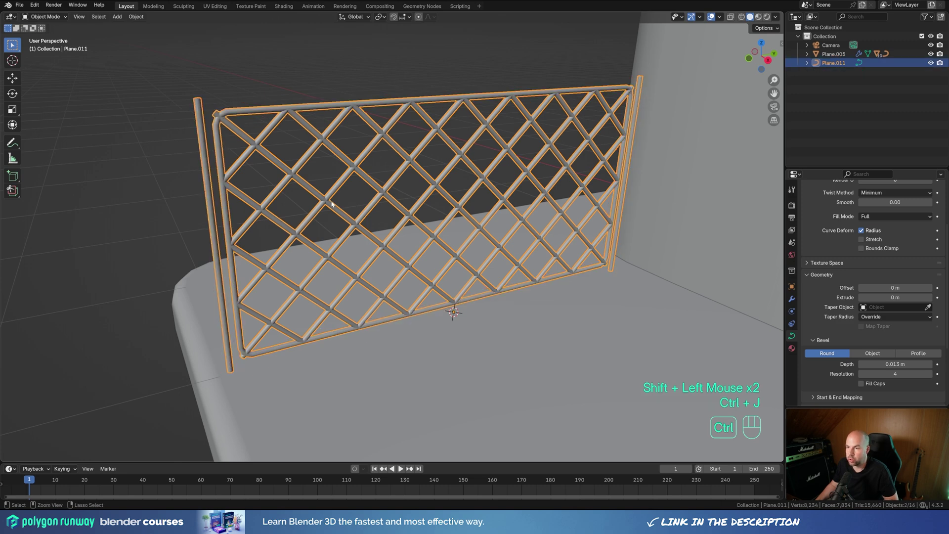
Step: Select the whole outer frame spline in Edit Mode and fatten its radius by a factor of about 2.3
{"action": "left_click", "coordinate": [238, 114]}
{"action": "key", "text": "Tab"}
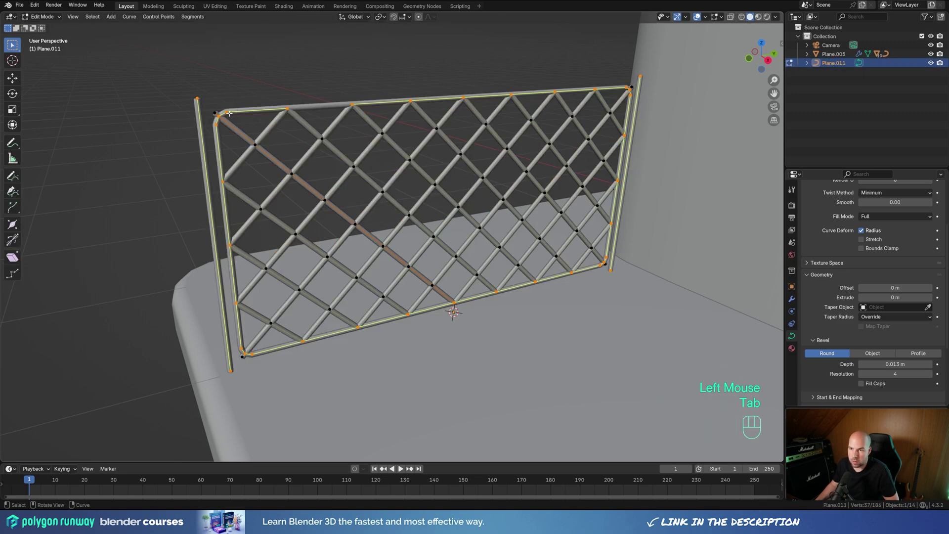
{"action": "left_click", "coordinate": [227, 112]}
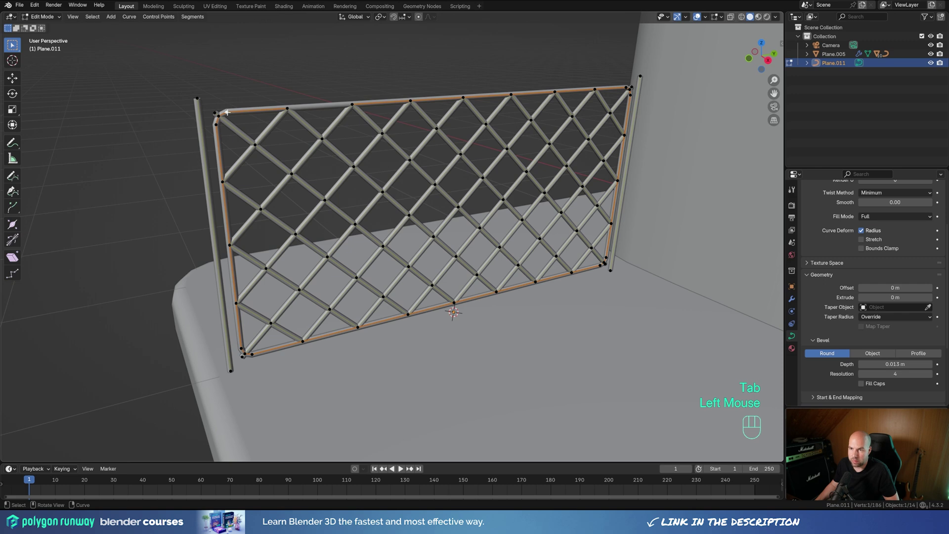
{"action": "key", "text": "l"}
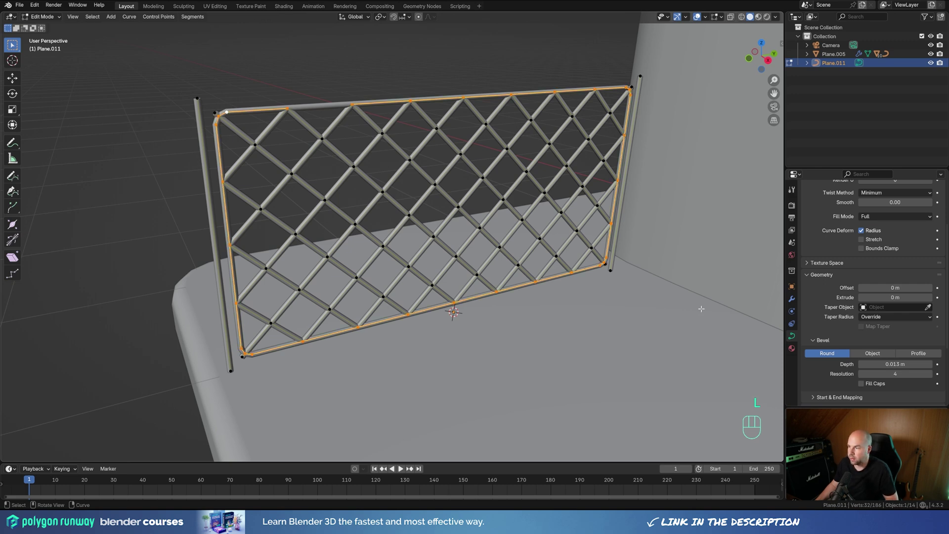
{"action": "key", "text": "alt+s"}
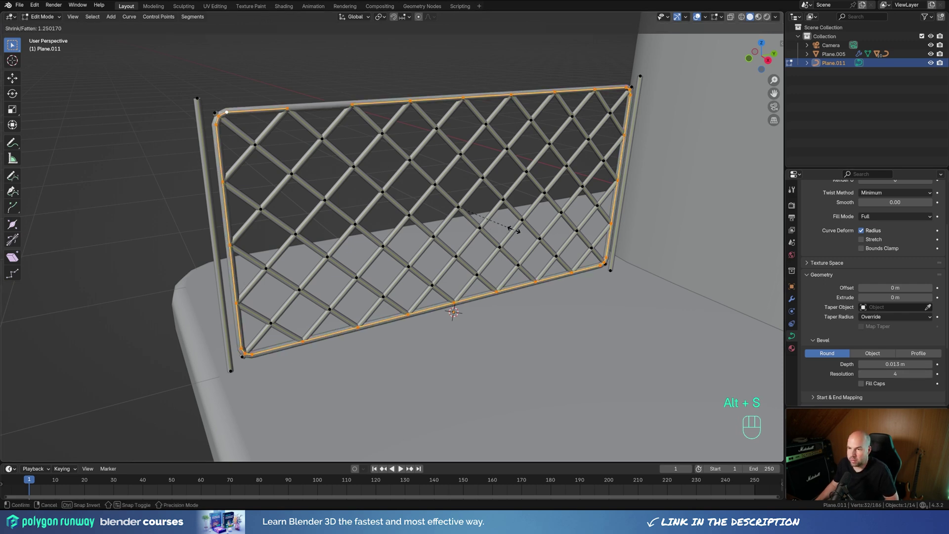
{"action": "left_click", "coordinate": [563, 242]}
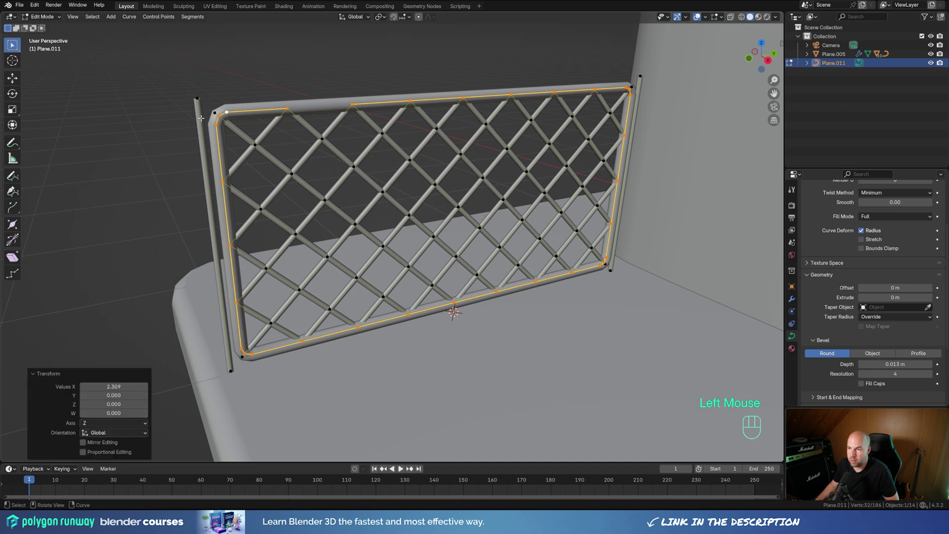
Step: Select both side post splines, fatten their radius to roughly three times, and return to Object Mode
{"action": "left_click", "coordinate": [197, 95]}
{"action": "key", "text": "l"}
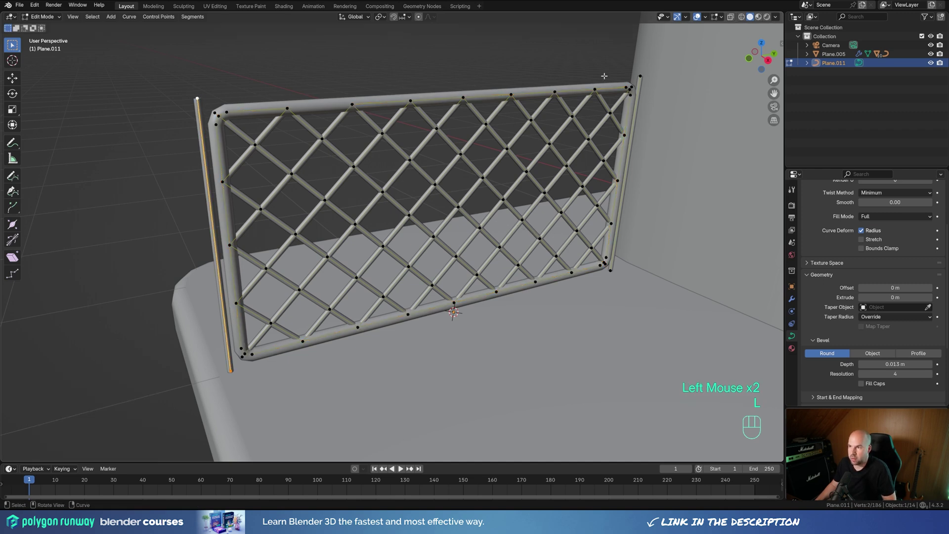
{"action": "key", "text": "l"}
{"action": "key", "text": "alt+s"}
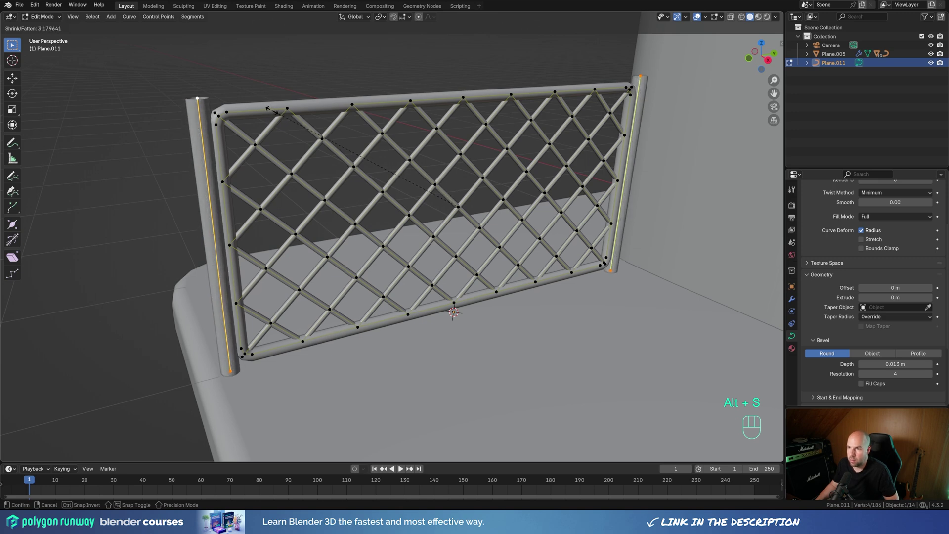
{"action": "left_click", "coordinate": [290, 114]}
{"action": "key", "text": "Tab"}
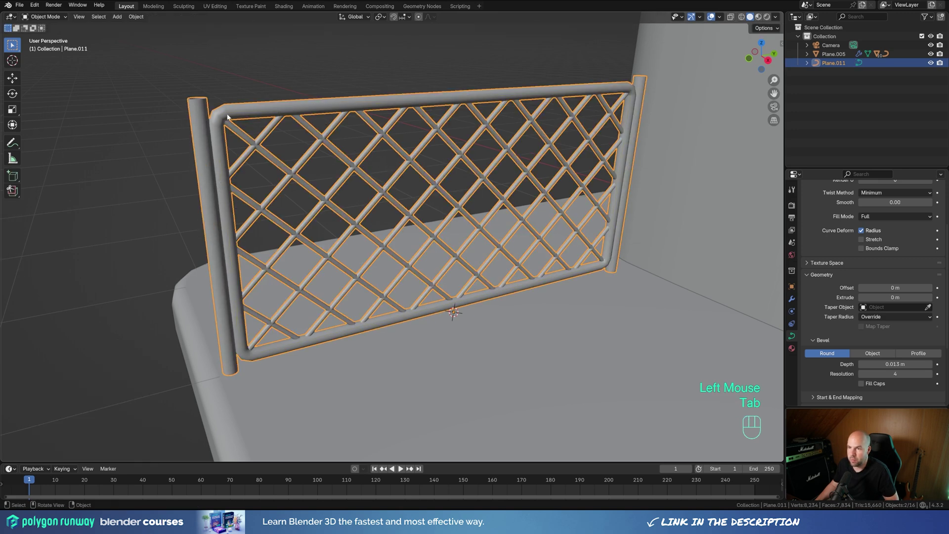
{"action": "scroll", "coordinate": [346, 128], "scroll_direction": "down", "scroll_amount": 2}
{"action": "left_click", "coordinate": [375, 137]}
{"action": "left_click", "coordinate": [375, 180]}
{"action": "key", "text": "g"}
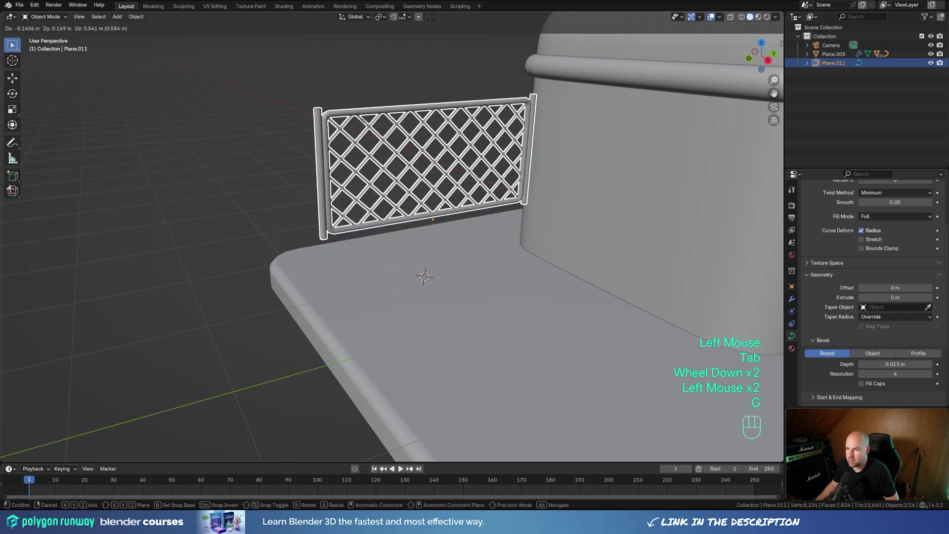
{"action": "key", "text": "Escape"}
Step: Enable Fill Caps on the joined fence panel and move it about -0.53 m in X and 0.05 m in Y in top view
{"action": "middle_click_drag", "start_coordinate": [444, 210], "coordinate": [381, 197]}
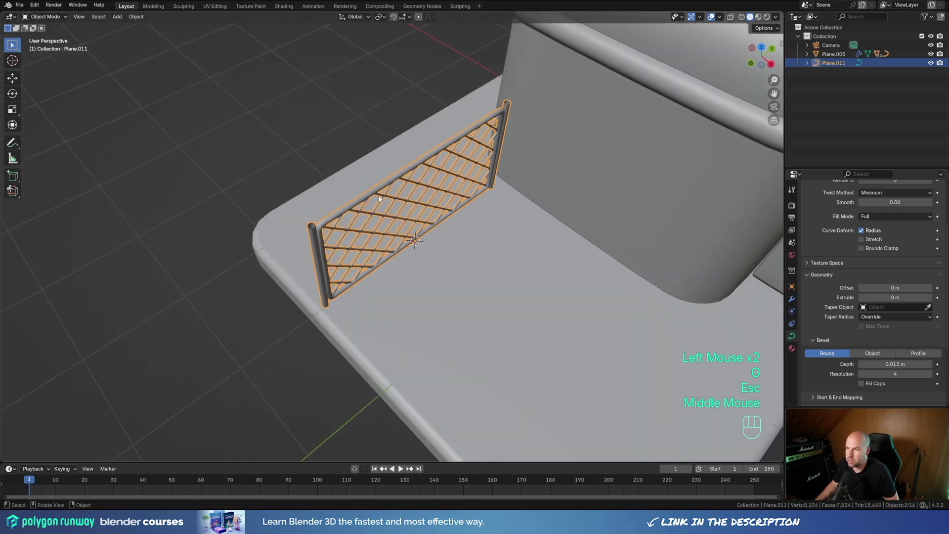
{"action": "left_click", "coordinate": [861, 383]}
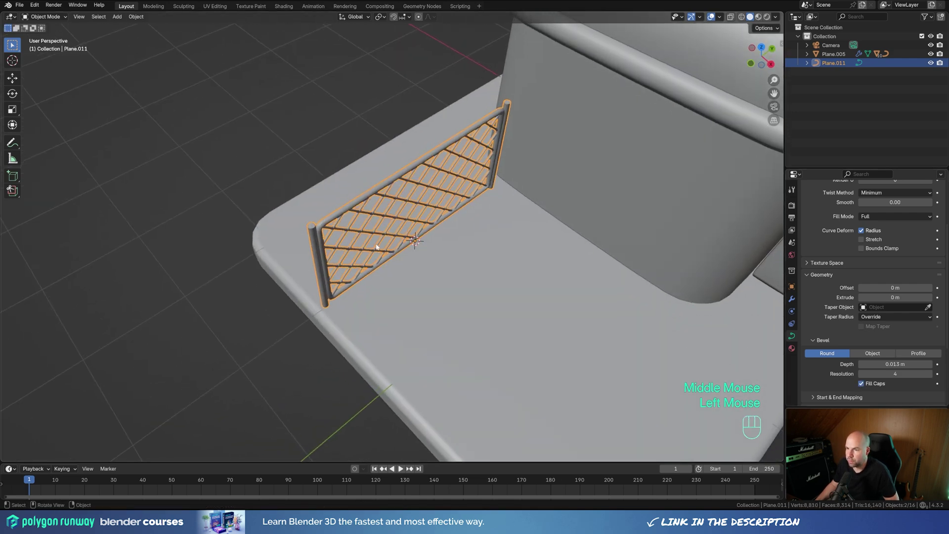
{"action": "scroll", "coordinate": [378, 245], "scroll_direction": "down", "scroll_amount": 3}
{"action": "middle_click_drag", "start_coordinate": [377, 246], "coordinate": [510, 261], "text": "shift"}
{"action": "key", "text": "KP_7"}
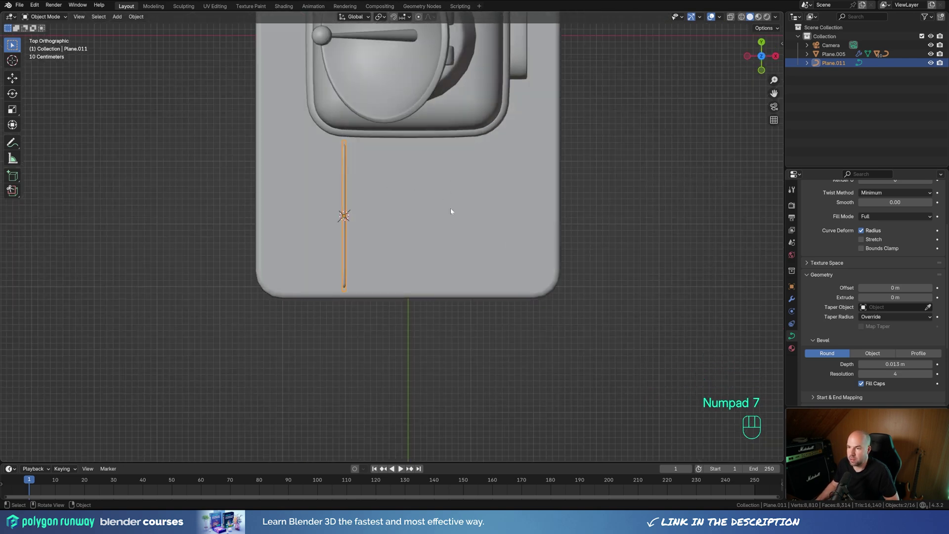
{"action": "key", "text": "g"}
{"action": "left_click", "coordinate": [417, 205]}
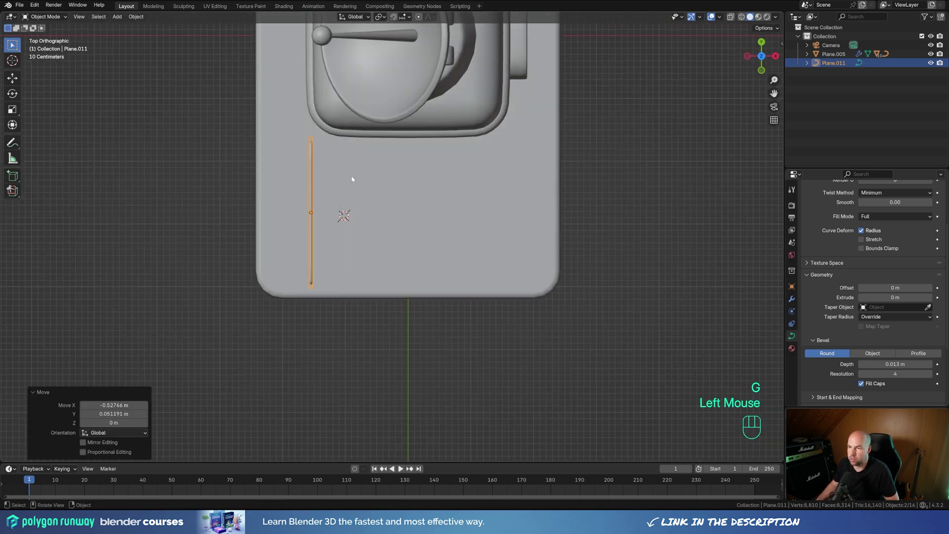
Step: Make a linked duplicate of the fence panel, offset about 1.54 m in X and -1.16 m in Y, and rotate it 90°
{"action": "key", "text": "alt+d"}
{"action": "left_click", "coordinate": [448, 256]}
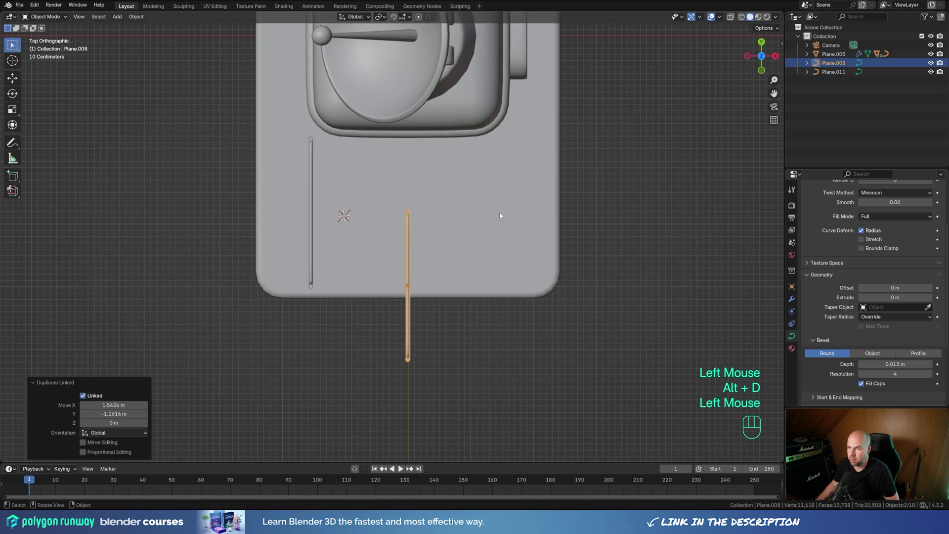
{"action": "key", "text": "r"}
{"action": "key", "text": "KP_9"}
{"action": "key", "text": "KP_0"}
{"action": "key", "text": "KP_Enter"}
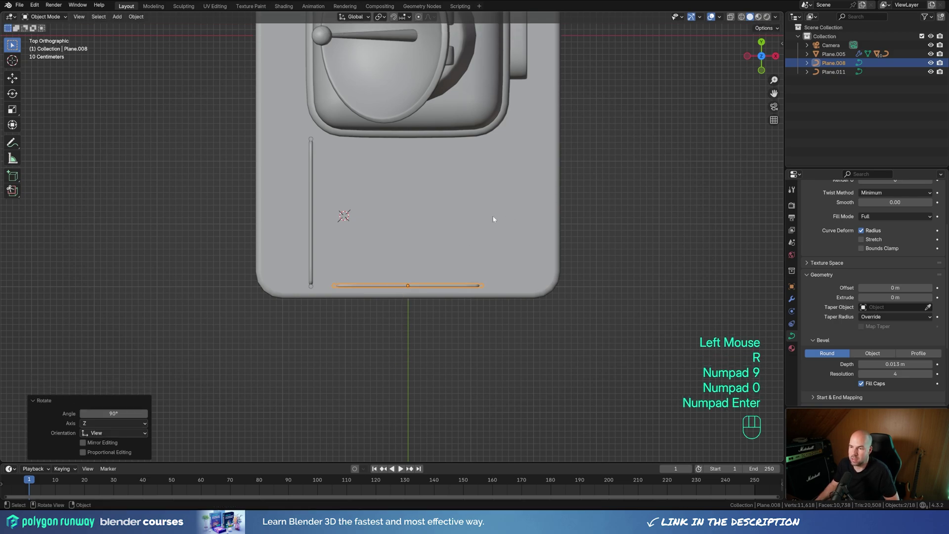
Step: Move the rotated fence panel along the base's short edge so its end meets the first panel at the corner
{"action": "key", "text": "g"}
{"action": "left_click", "coordinate": [474, 243], "text": "shift"}
{"action": "middle_click_drag", "start_coordinate": [474, 243], "coordinate": [506, 263]}
{"action": "scroll", "coordinate": [544, 271], "scroll_direction": "down", "scroll_amount": 3}
{"action": "left_click", "coordinate": [551, 255]}
{"action": "scroll", "coordinate": [500, 247], "scroll_direction": "up", "scroll_amount": 2}
{"action": "middle_click_drag", "start_coordinate": [494, 227], "coordinate": [460, 235], "text": "shift"}
{"action": "middle_click_drag", "start_coordinate": [460, 235], "coordinate": [445, 251]}
{"action": "scroll", "coordinate": [447, 255], "scroll_direction": "down", "scroll_amount": 2}
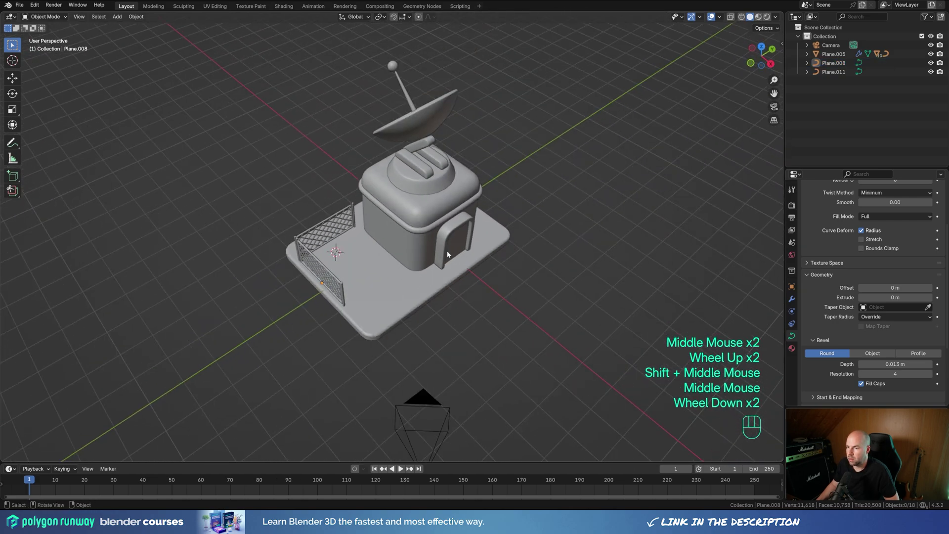
Step: Rotate the satellite dish's round roof mount about 29.3° around the Z axis and check the scene through the camera
{"action": "left_click", "coordinate": [405, 142]}
{"action": "left_click", "coordinate": [406, 142]}
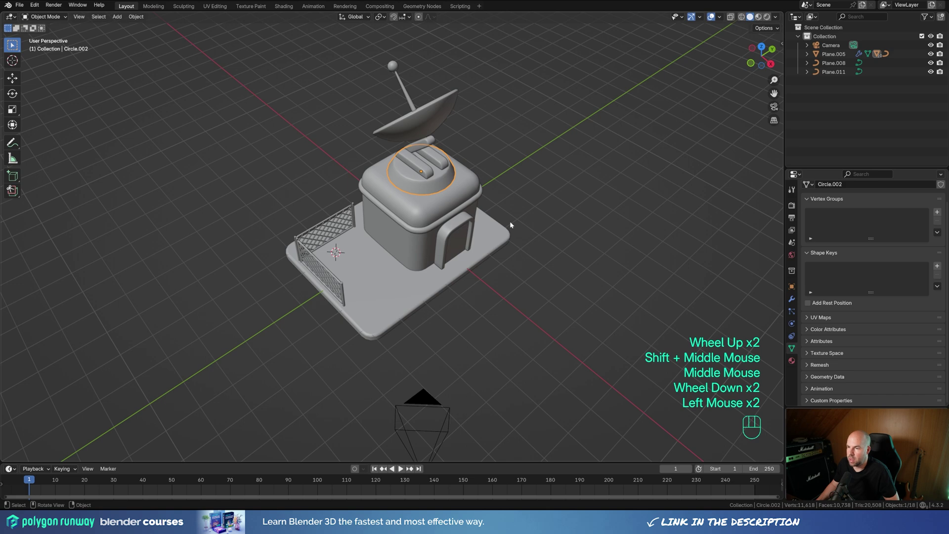
{"action": "key", "text": "r"}
{"action": "key", "text": "z"}
{"action": "left_click", "coordinate": [563, 215]}
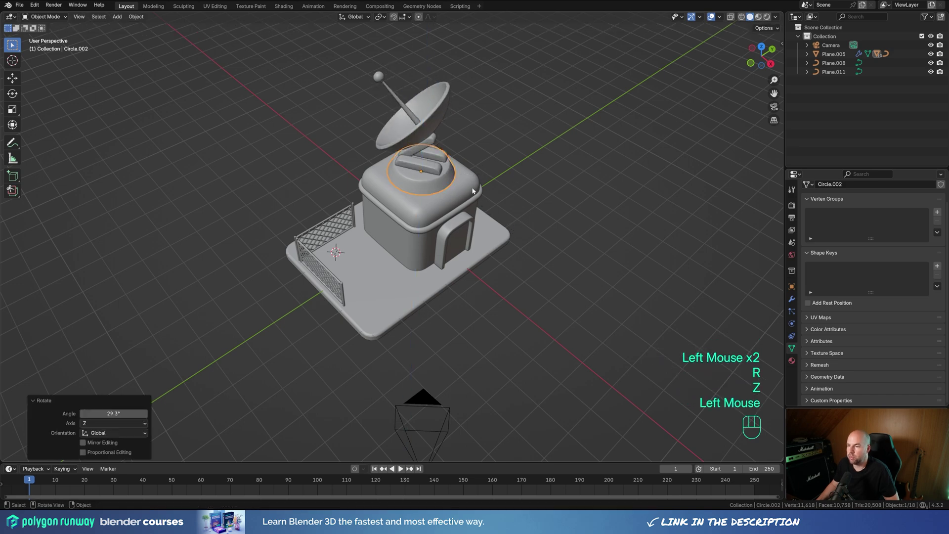
{"action": "key", "text": "KP_0"}
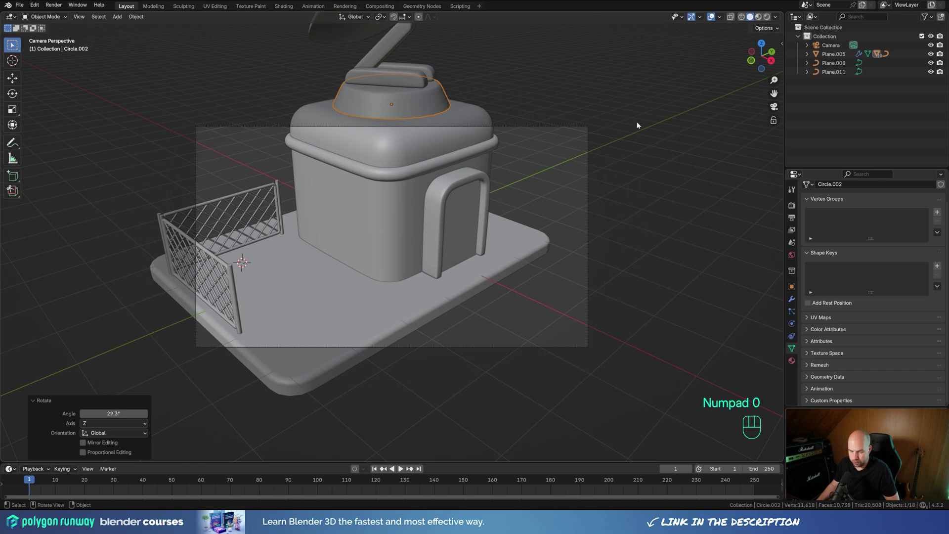
Step: Lock the camera to the view and pull it back so the whole building and dish fit inside the camera frame
{"action": "key", "text": "n"}
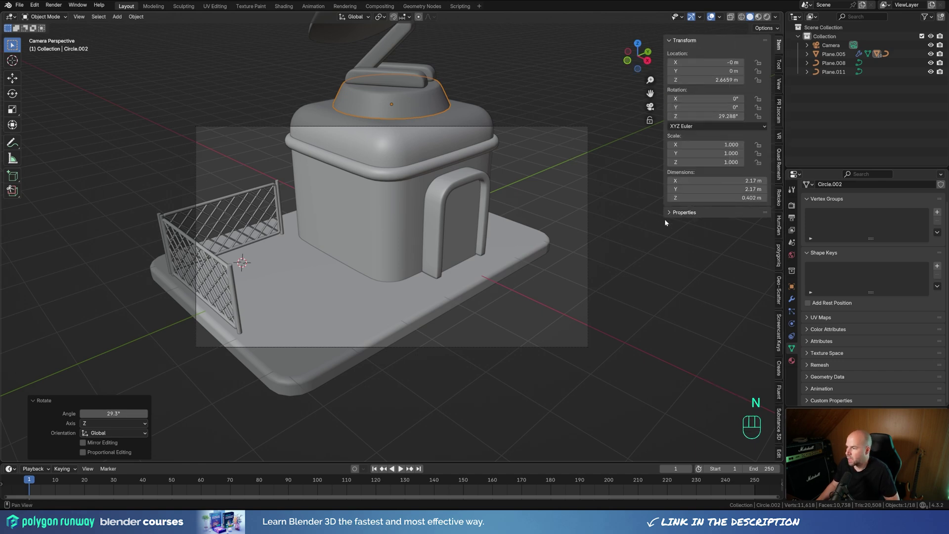
{"action": "left_click", "coordinate": [779, 85]}
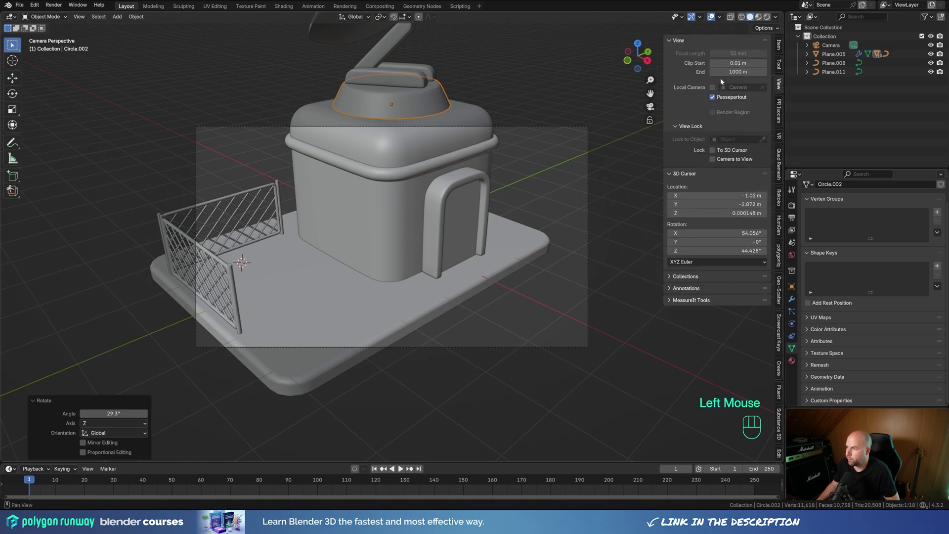
{"action": "left_click", "coordinate": [713, 159]}
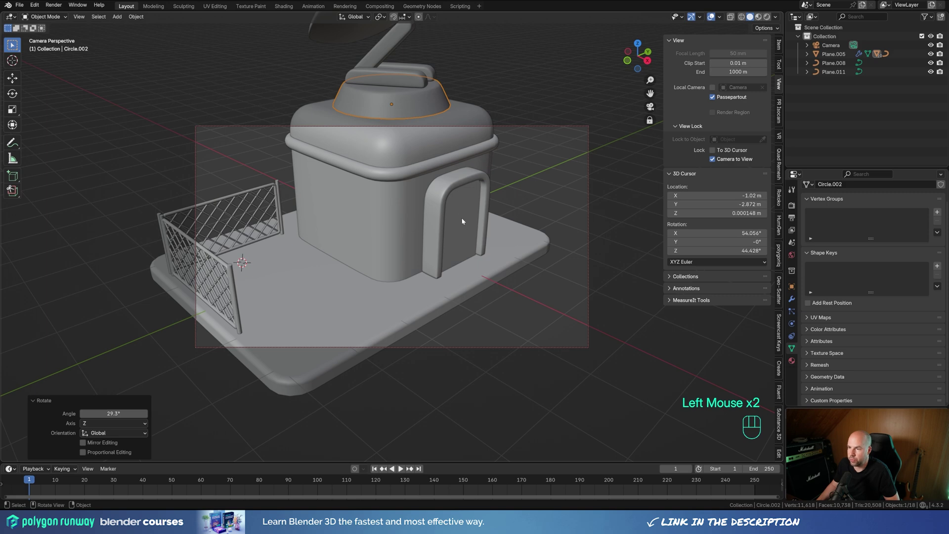
{"action": "scroll", "coordinate": [447, 211], "scroll_direction": "down", "scroll_amount": 5}
{"action": "scroll", "coordinate": [447, 210], "scroll_direction": "up", "scroll_amount": 2}
{"action": "scroll", "coordinate": [447, 210], "scroll_direction": "down", "scroll_amount": 2}
{"action": "middle_click_drag", "start_coordinate": [440, 193], "coordinate": [477, 233], "text": "shift"}
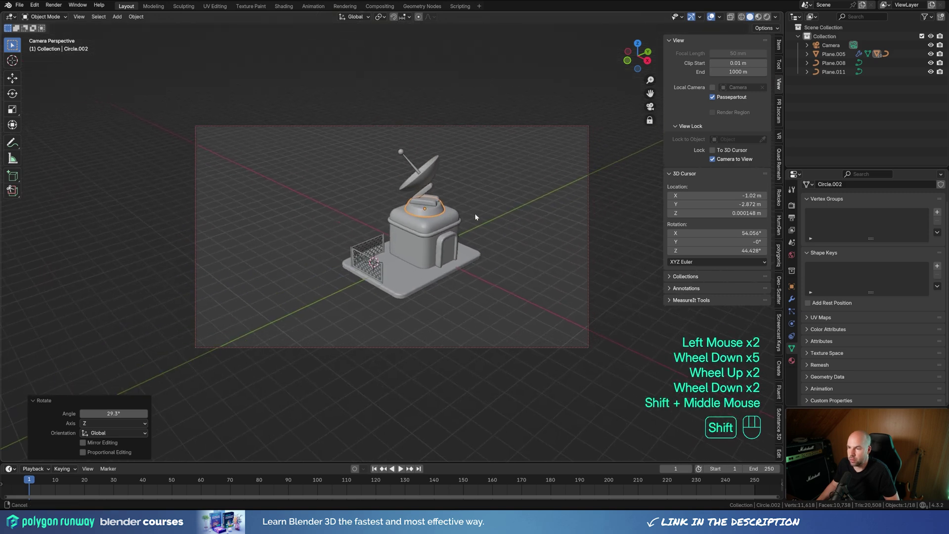
{"action": "scroll", "coordinate": [446, 222], "scroll_direction": "down", "scroll_amount": 1, "text": "shift"}
Step: Orbit the locked camera to a higher angle with the building near the frame's middle, and turn off Camera to View
{"action": "scroll", "coordinate": [446, 223], "scroll_direction": "up", "scroll_amount": 1}
{"action": "scroll", "coordinate": [459, 221], "scroll_direction": "down", "scroll_amount": 2}
{"action": "scroll", "coordinate": [477, 234], "scroll_direction": "down", "scroll_amount": 1}
{"action": "scroll", "coordinate": [476, 233], "scroll_direction": "up", "scroll_amount": 1}
{"action": "middle_click_drag", "start_coordinate": [477, 233], "coordinate": [539, 204]}
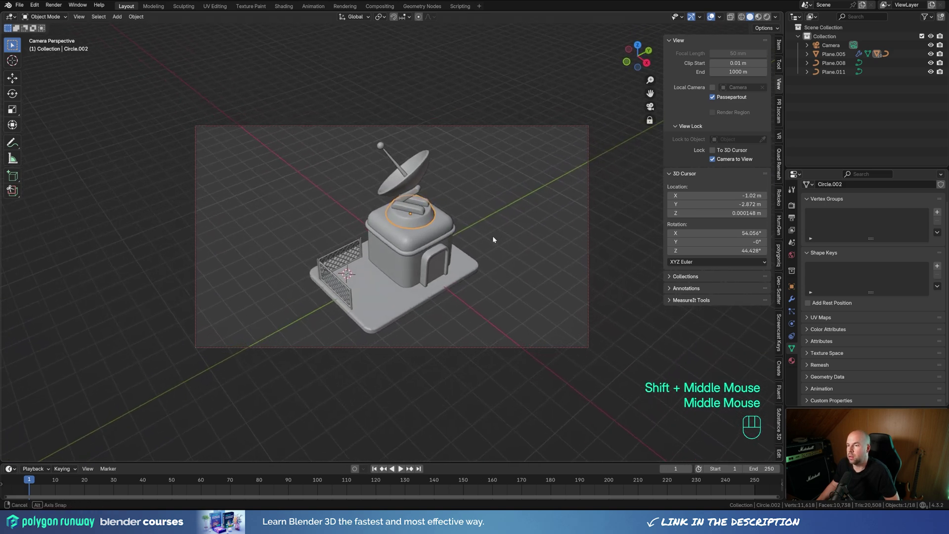
{"action": "scroll", "coordinate": [498, 237], "scroll_direction": "down", "scroll_amount": 1}
{"action": "scroll", "coordinate": [495, 235], "scroll_direction": "up", "scroll_amount": 1}
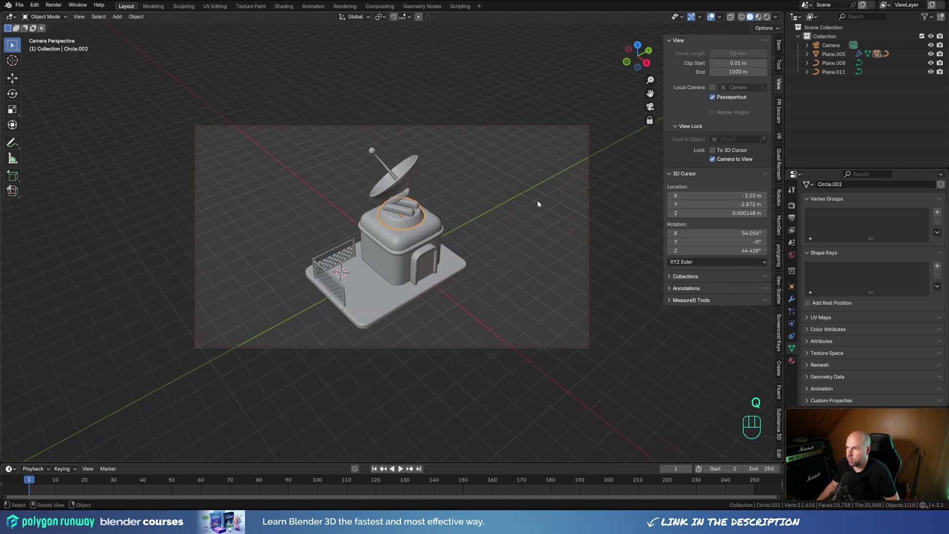
{"action": "left_click", "coordinate": [713, 159]}
{"action": "left_click", "coordinate": [779, 46]}
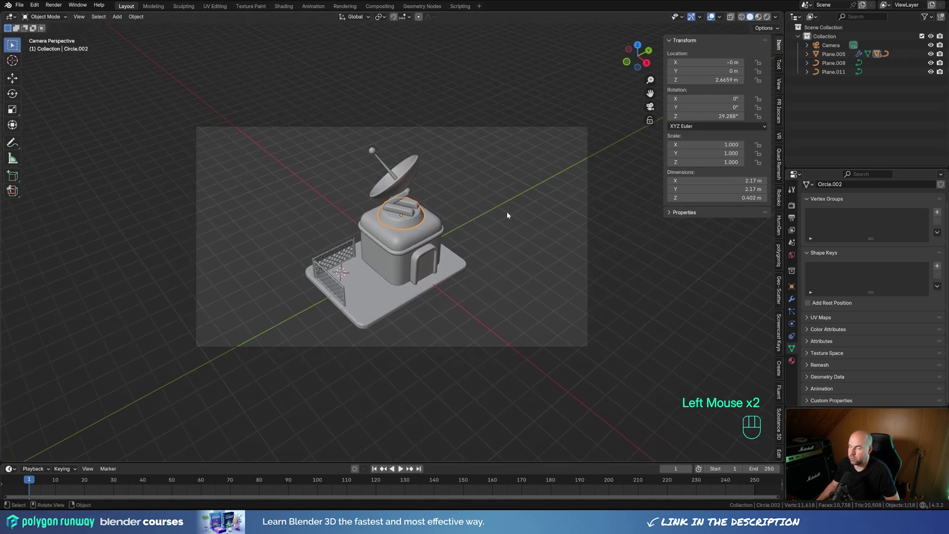
{"action": "middle_click_drag", "start_coordinate": [507, 212], "coordinate": [452, 224]}
{"action": "key", "text": "KP_0"}
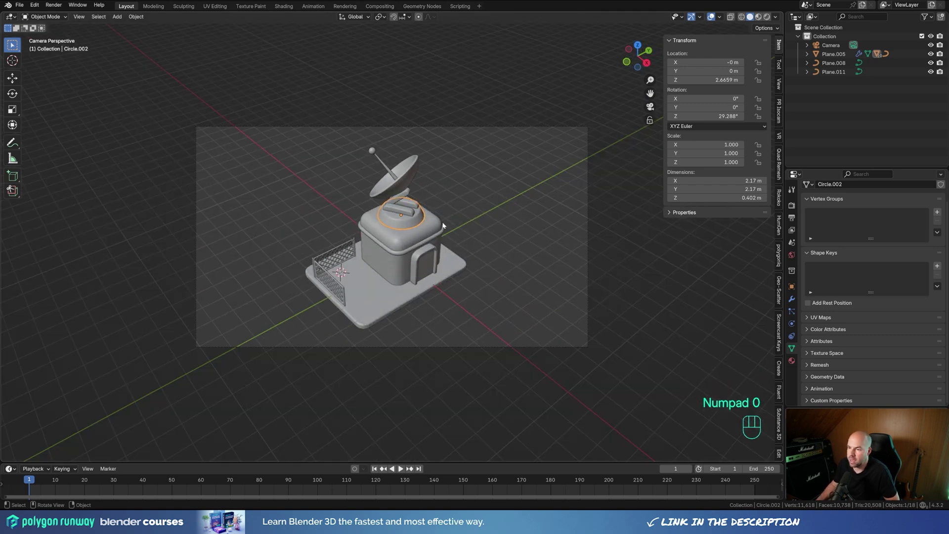
Step: Reset the 3D cursor to the world origin and add a ground plane there, scaled up about 38 times
{"action": "key", "text": "shift+s"}
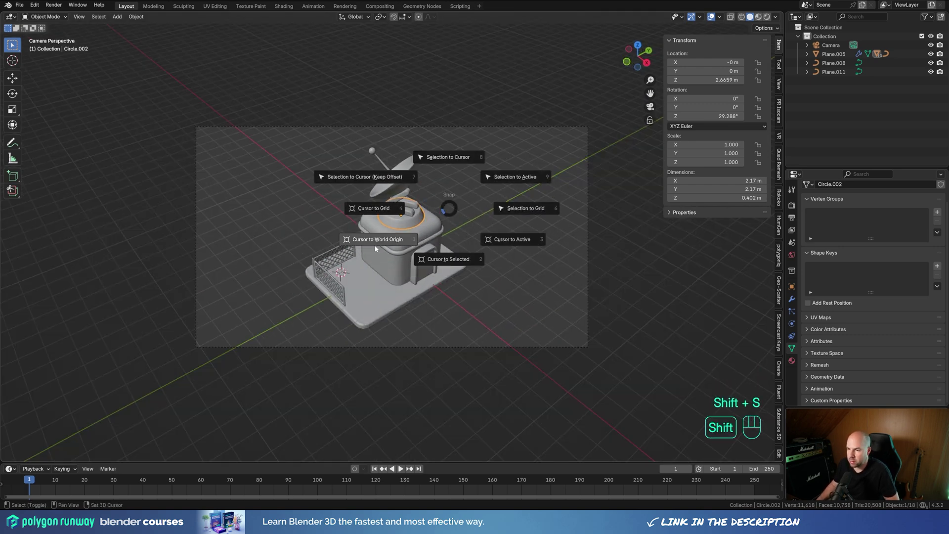
{"action": "left_click", "coordinate": [376, 247]}
{"action": "key", "text": "shift+a"}
{"action": "left_click", "coordinate": [445, 261]}
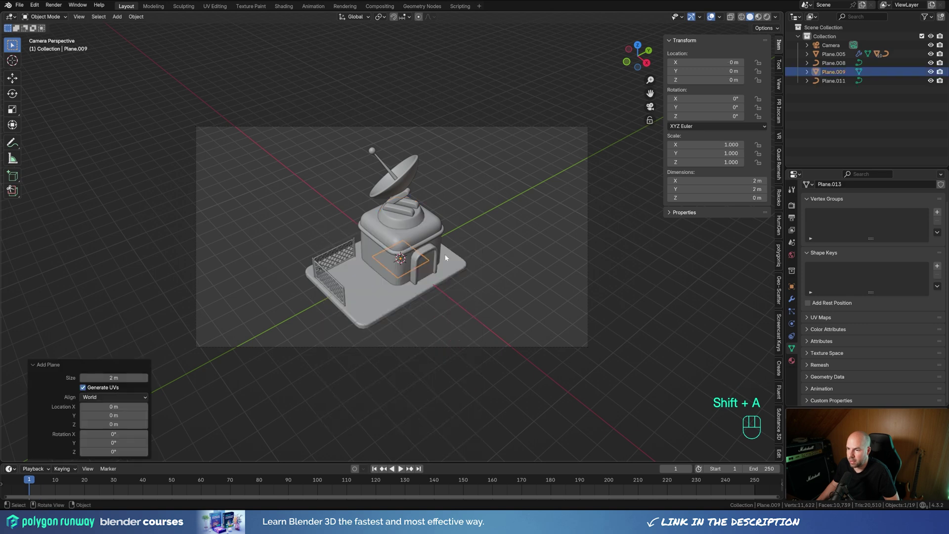
{"action": "key", "text": "s"}
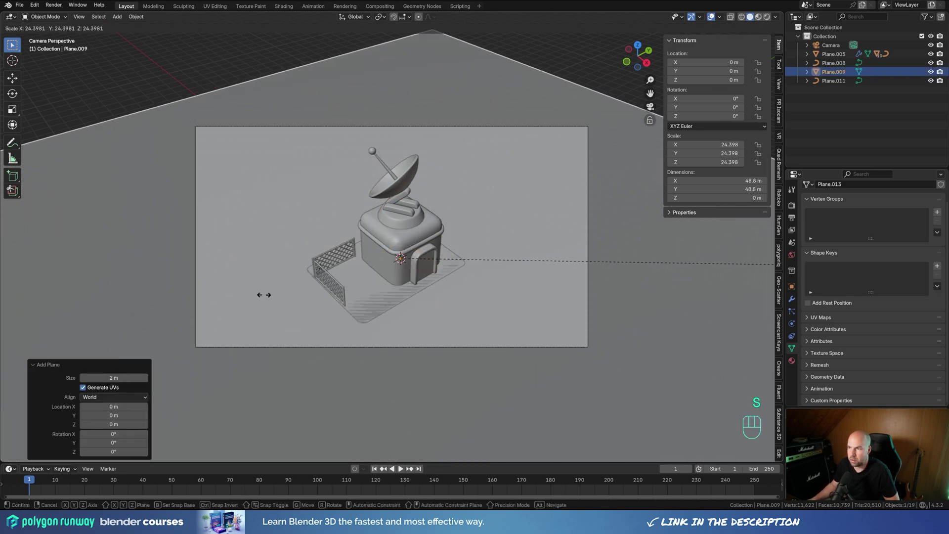
{"action": "left_click", "coordinate": [716, 296]}
Step: Lower the ground plane about 0.22 m along Z to sit beneath the building's base, leaving everything deselected
{"action": "middle_click_drag", "start_coordinate": [459, 328], "coordinate": [453, 342]}
{"action": "key", "text": "g"}
{"action": "key", "text": "z"}
{"action": "key", "text": "shift"}
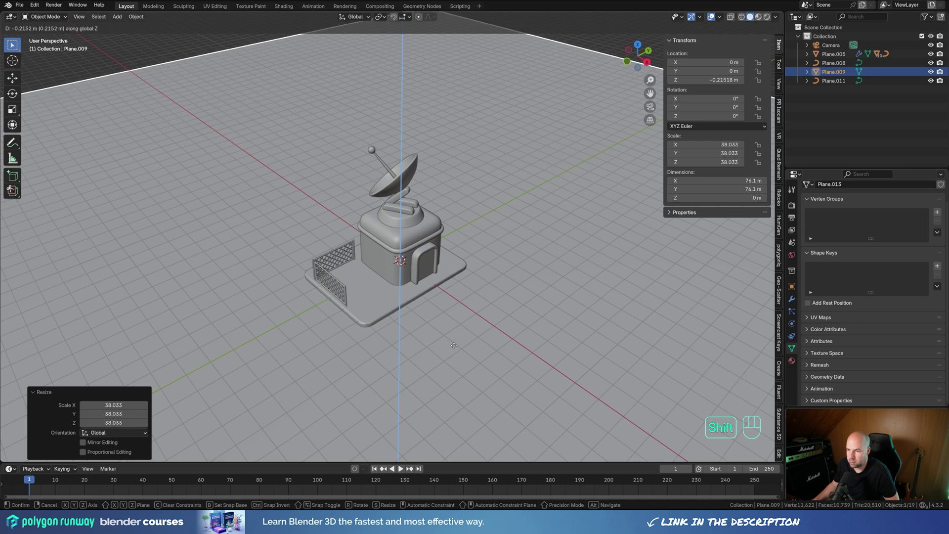
{"action": "left_click", "coordinate": [454, 345], "text": "shift"}
{"action": "left_click", "coordinate": [384, 312]}
{"action": "left_click", "coordinate": [568, 63]}
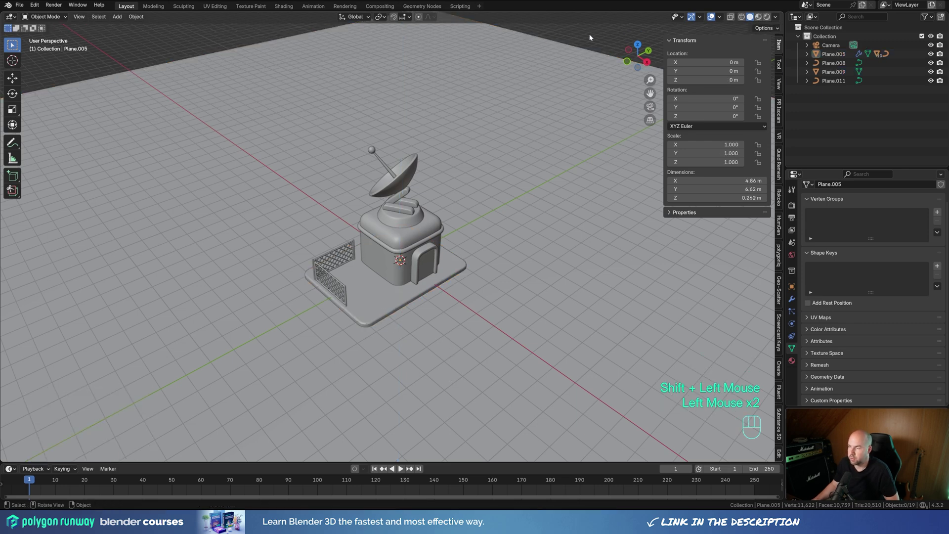
Step: Add a Plain Axes empty at the world origin and set its display size to 8.6 m
{"action": "key", "text": "KP_0"}
{"action": "scroll", "coordinate": [464, 222], "scroll_direction": "down", "scroll_amount": 1}
{"action": "middle_click_drag", "start_coordinate": [464, 223], "coordinate": [468, 220], "text": "shift"}
{"action": "scroll", "coordinate": [467, 222], "scroll_direction": "down", "scroll_amount": 1}
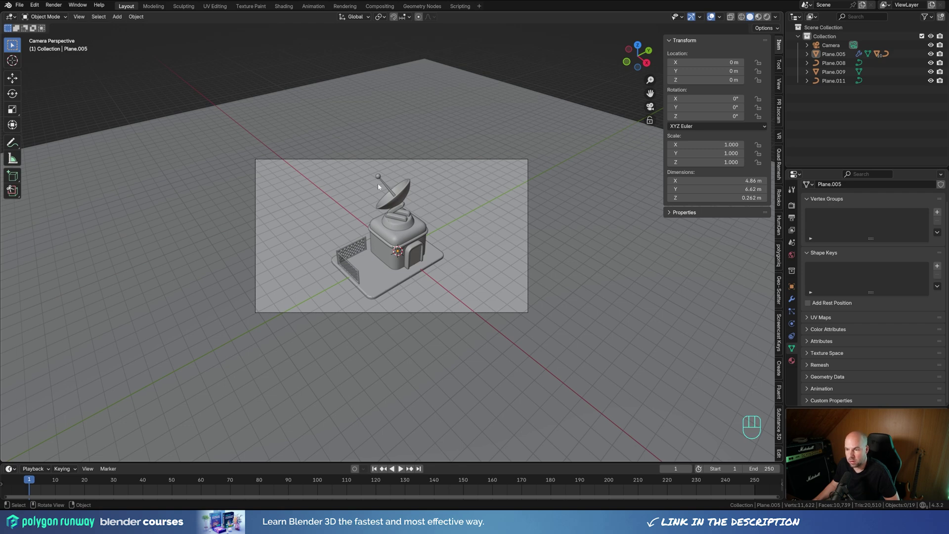
{"action": "scroll", "coordinate": [416, 213], "scroll_direction": "up", "scroll_amount": 2}
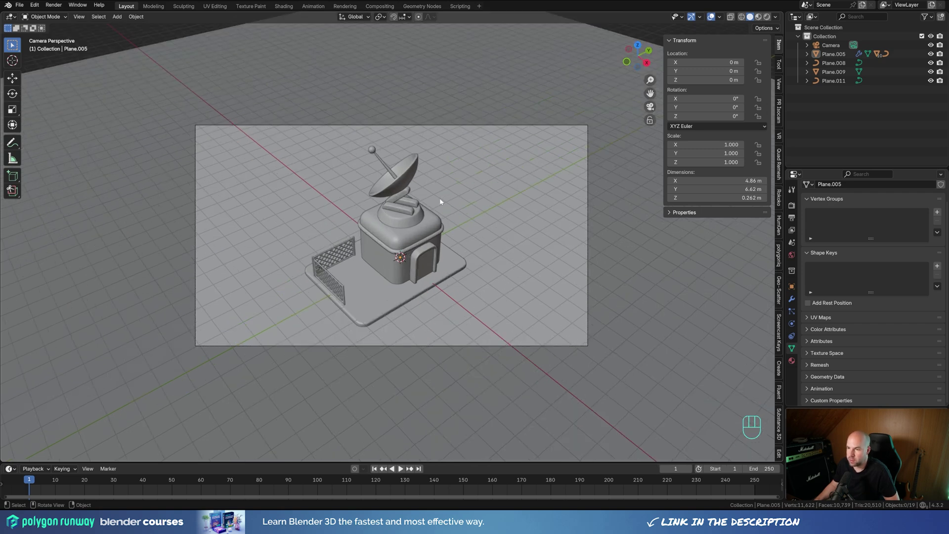
{"action": "key", "text": "shift+a"}
{"action": "mouse_move", "coordinate": [423, 287]}
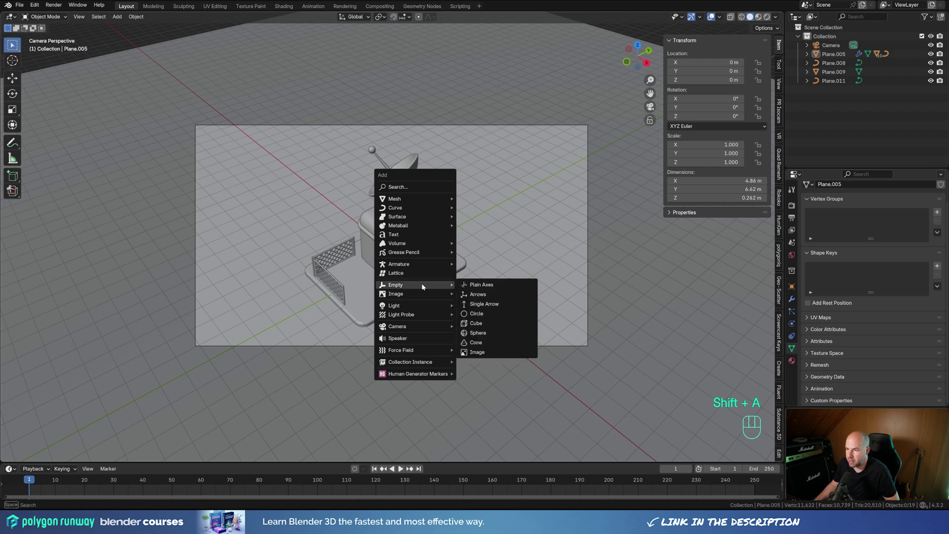
{"action": "left_click", "coordinate": [497, 285]}
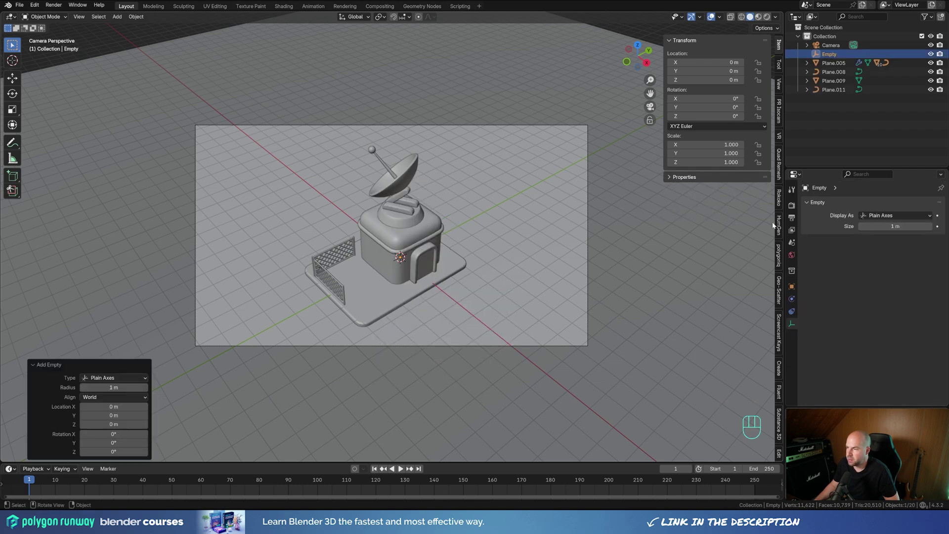
{"action": "left_click", "coordinate": [895, 226]}
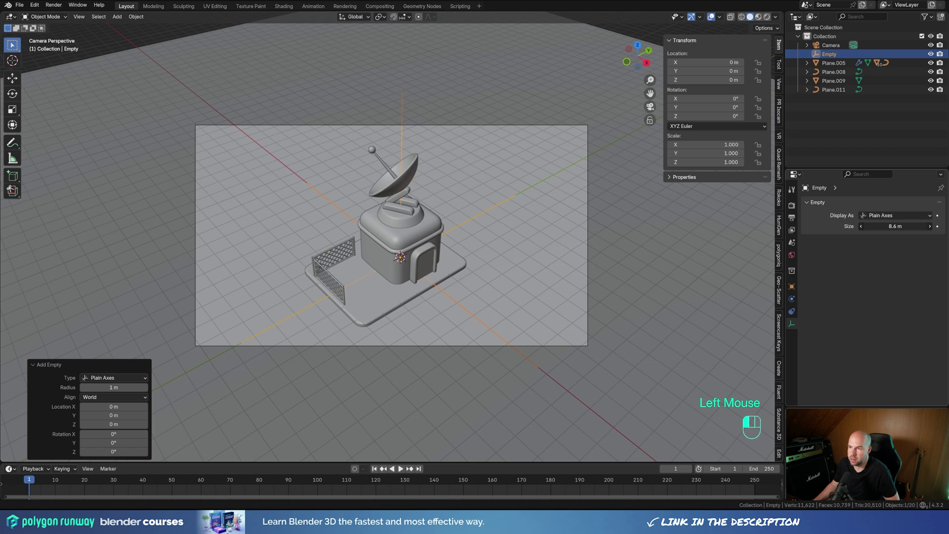
Step: Parent the camera to the empty with the Object option, and select only the empty
{"action": "middle_click_drag", "start_coordinate": [430, 203], "coordinate": [444, 198]}
{"action": "scroll", "coordinate": [456, 159], "scroll_direction": "down", "scroll_amount": 2}
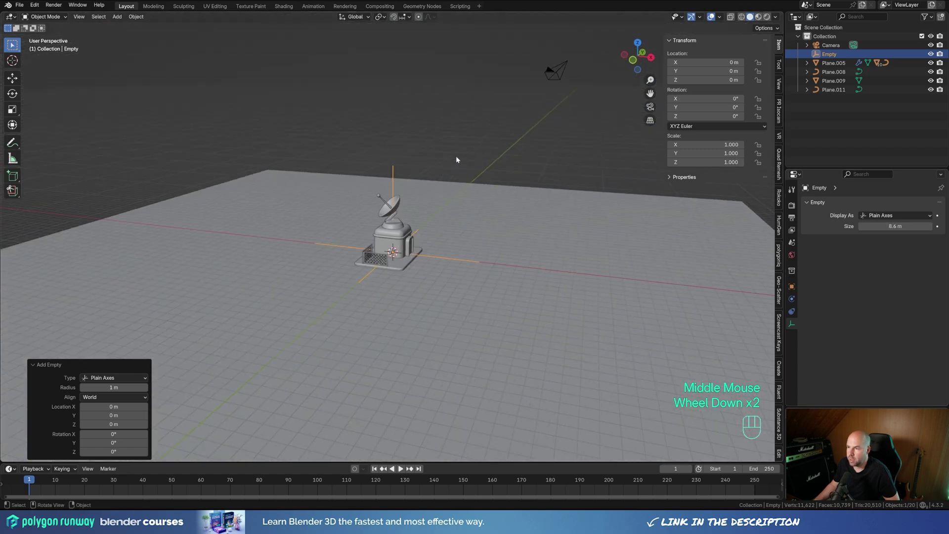
{"action": "left_click", "coordinate": [555, 72]}
{"action": "left_click", "coordinate": [394, 168], "text": "shift"}
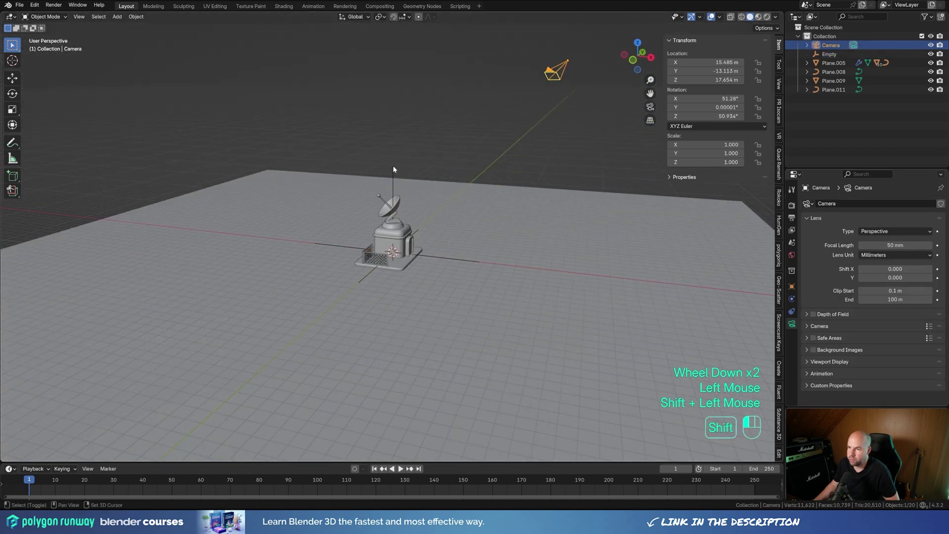
{"action": "key", "text": "ctrl+p"}
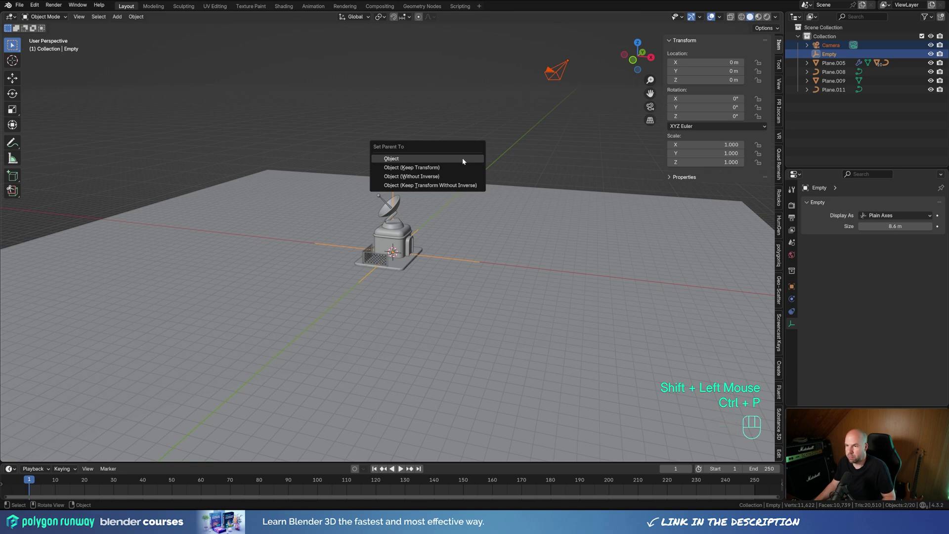
{"action": "left_click", "coordinate": [463, 160]}
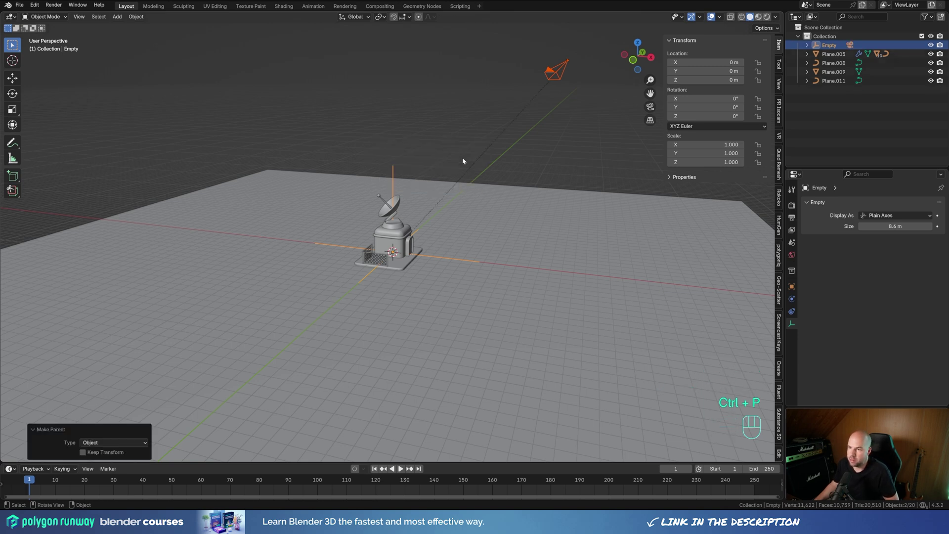
{"action": "left_click", "coordinate": [384, 172]}
{"action": "key", "text": "r"}
{"action": "key", "text": "z"}
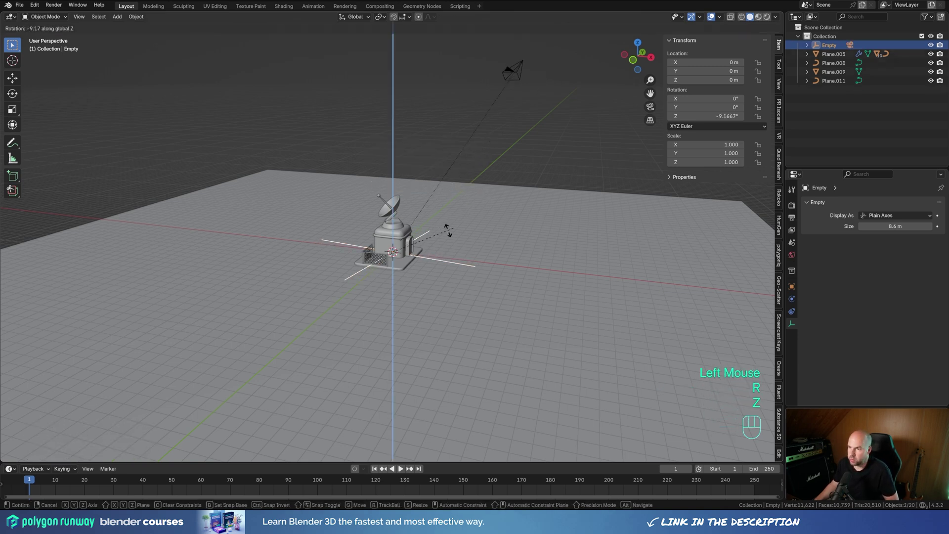
{"action": "key", "text": "Escape"}
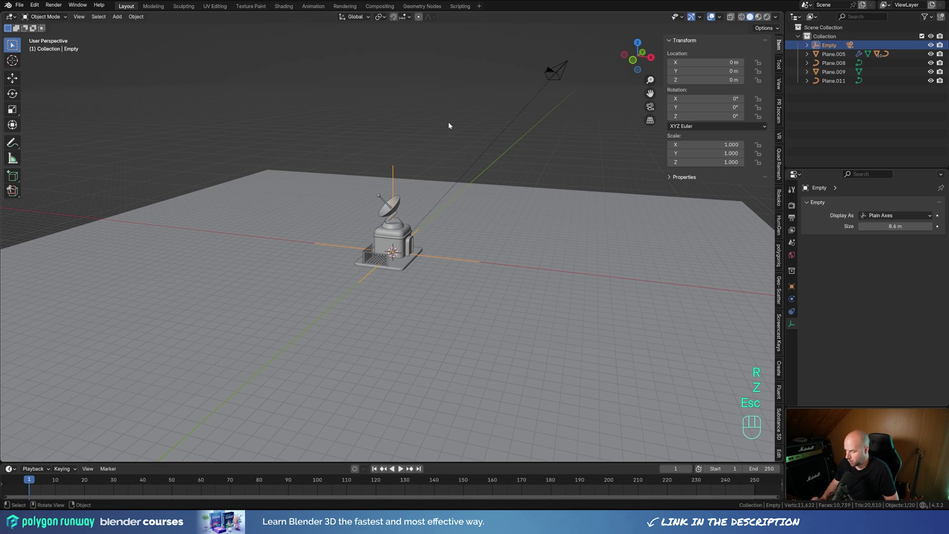
Step: In camera view, insert a single keyframe on the empty's Z rotation of 0° at frame 1
{"action": "key", "text": "KP_0"}
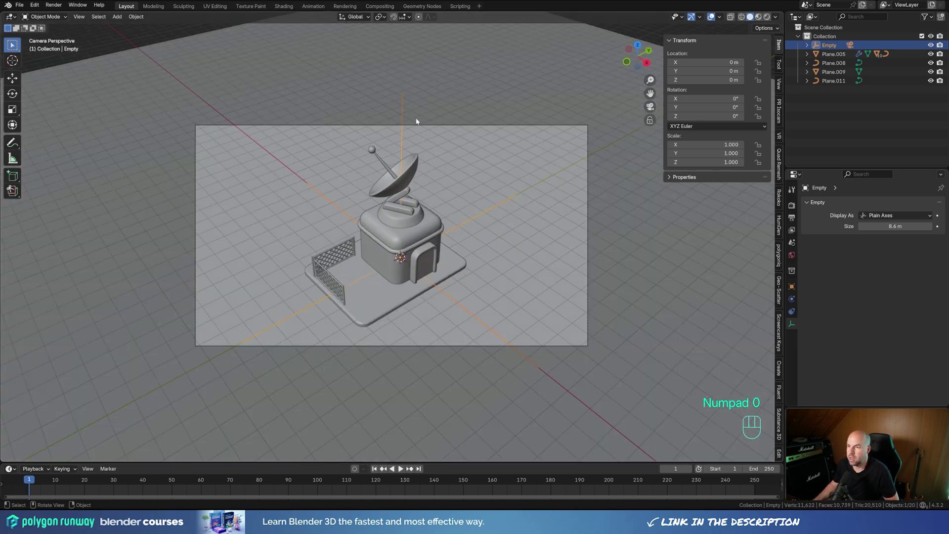
{"action": "middle_click_drag", "start_coordinate": [417, 121], "coordinate": [404, 130], "text": "shift"}
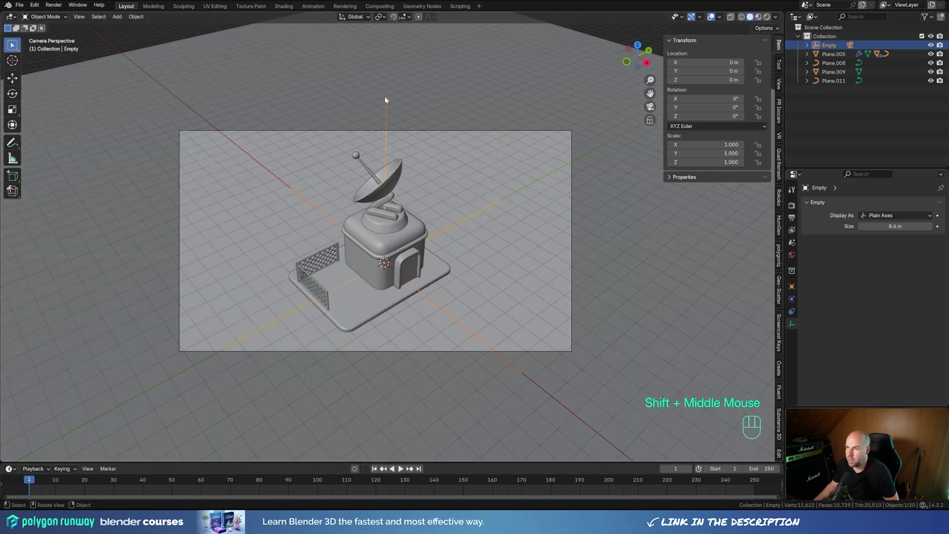
{"action": "right_click", "coordinate": [695, 116]}
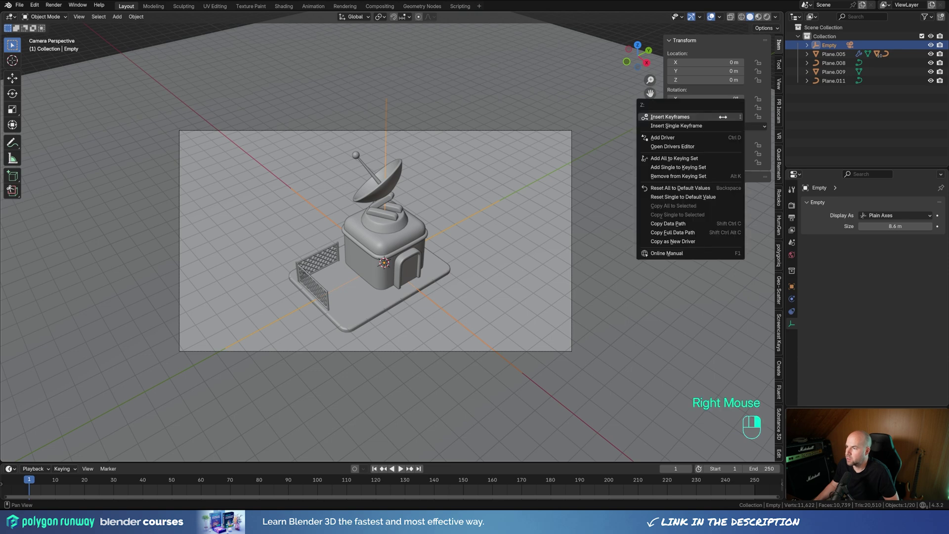
{"action": "left_click", "coordinate": [696, 126]}
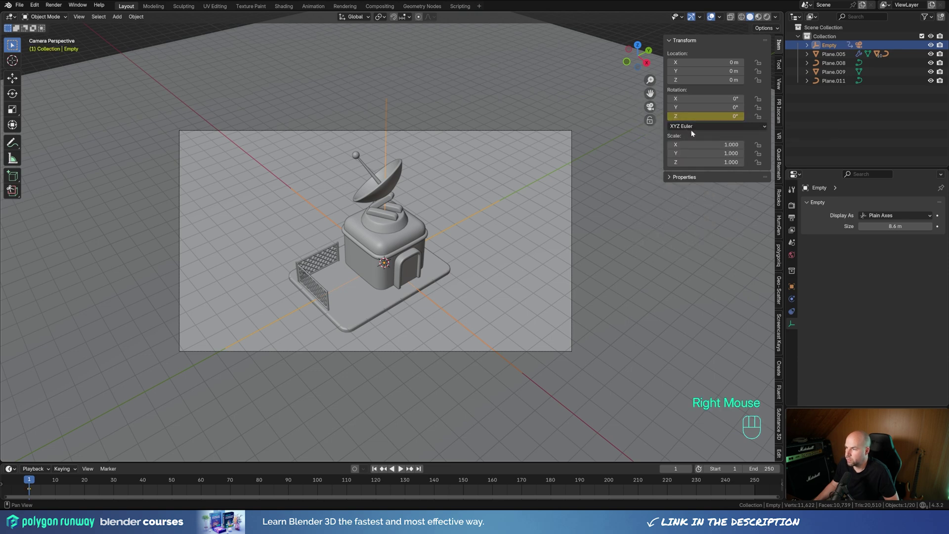
Step: Enlarge the timeline, set the end frame to 120, and duplicate the empty's rotation keyframe to frame 121
{"action": "left_click_drag", "start_coordinate": [114, 463], "coordinate": [52, 393]}
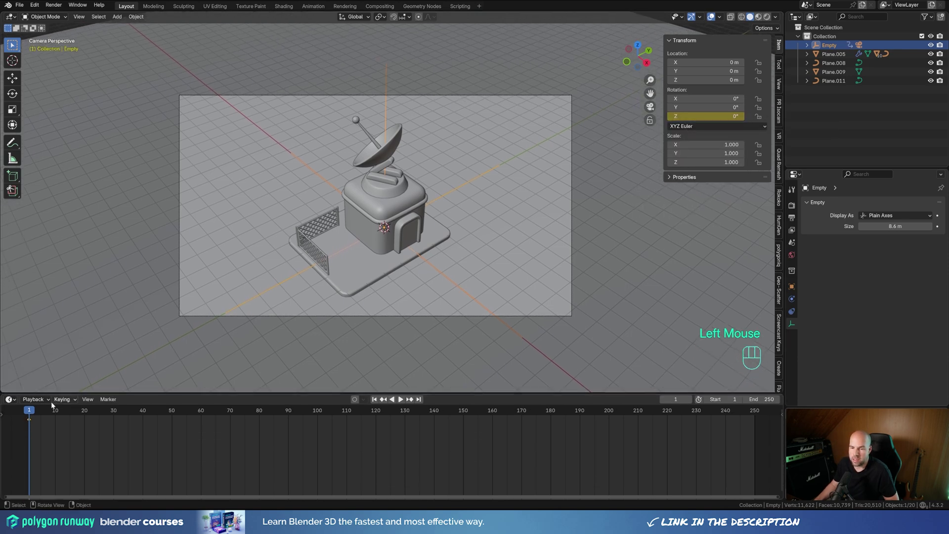
{"action": "double_click", "coordinate": [764, 399]}
{"action": "type", "text": "120"}
{"action": "key", "text": "Return"}
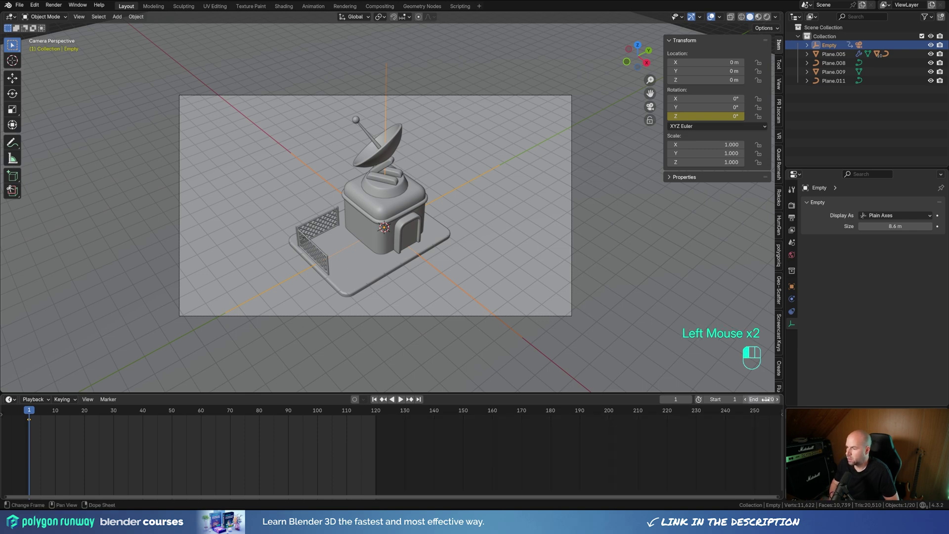
{"action": "key", "text": "shift+d"}
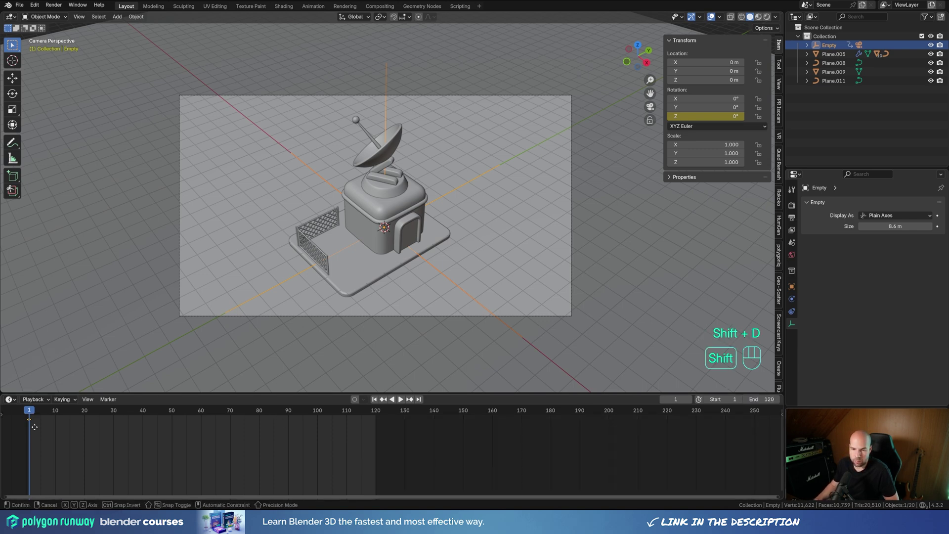
{"action": "left_click", "coordinate": [383, 449]}
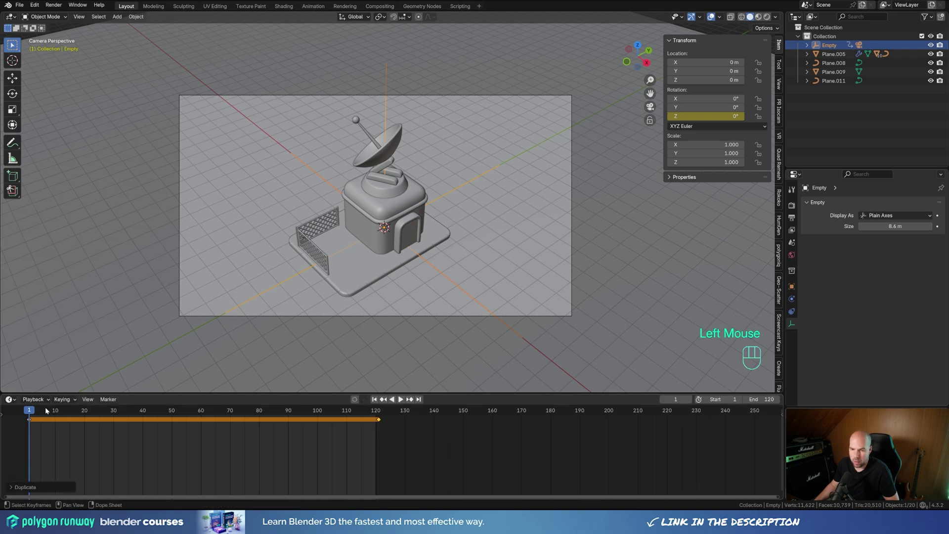
Step: At frame 40, rotate the empty about -21° around Z and insert a single keyframe on its Z rotation
{"action": "left_click_drag", "start_coordinate": [46, 410], "coordinate": [143, 415]}
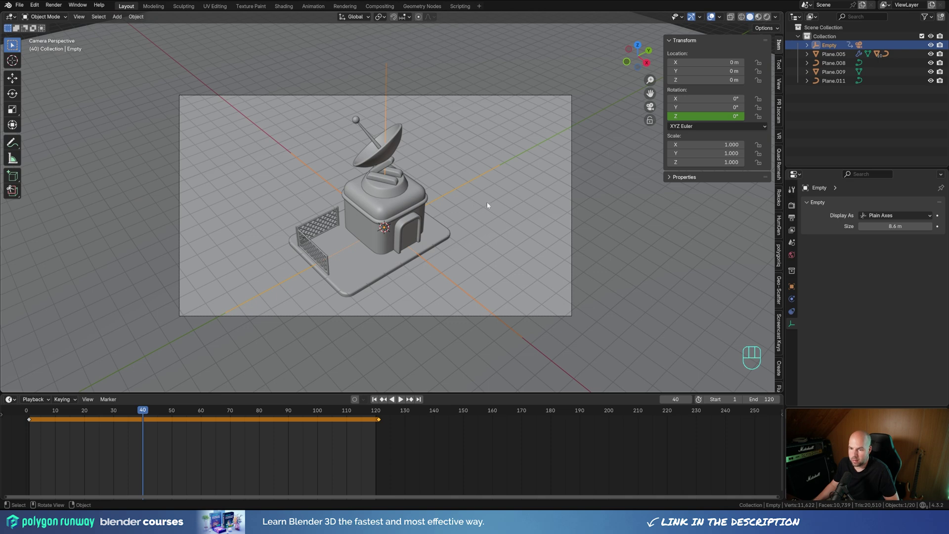
{"action": "key", "text": "r"}
{"action": "key", "text": "z"}
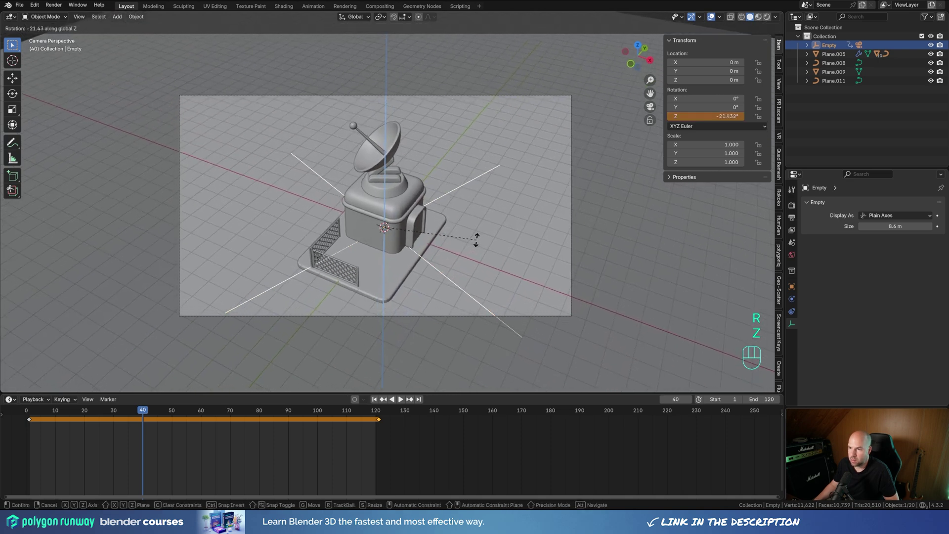
{"action": "left_click", "coordinate": [476, 238]}
{"action": "right_click", "coordinate": [695, 117]}
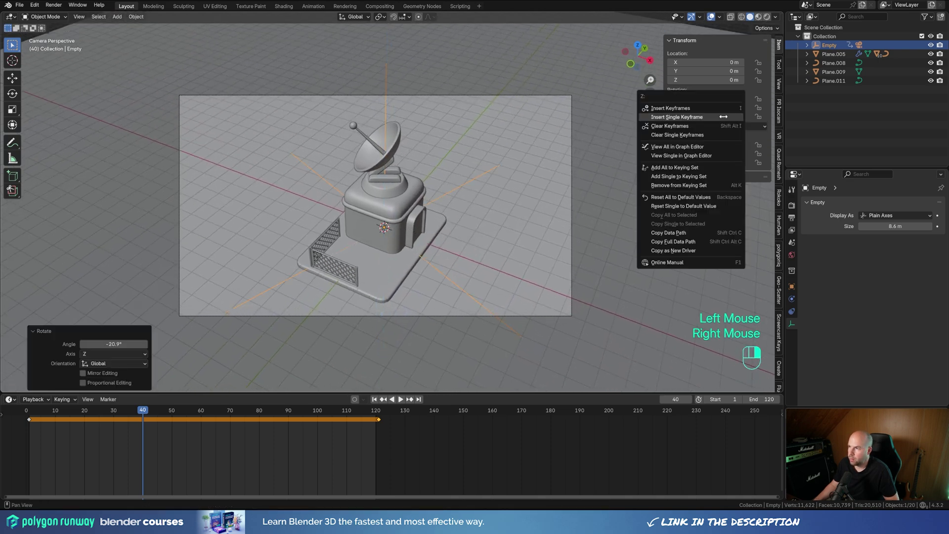
{"action": "left_click", "coordinate": [687, 117]}
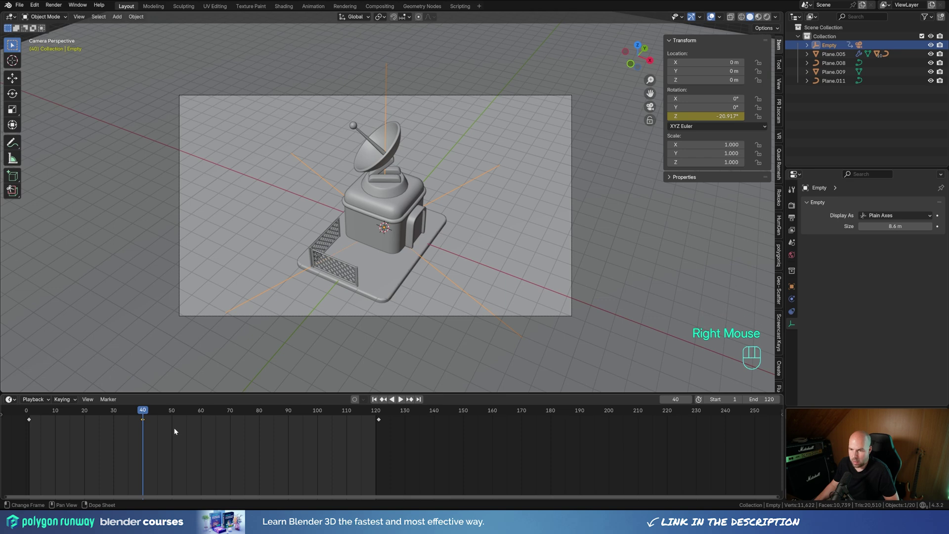
Step: At frame 80, rotate the empty around Z to about 30° and insert a single keyframe on its Z rotation
{"action": "left_click_drag", "start_coordinate": [203, 411], "coordinate": [259, 418]}
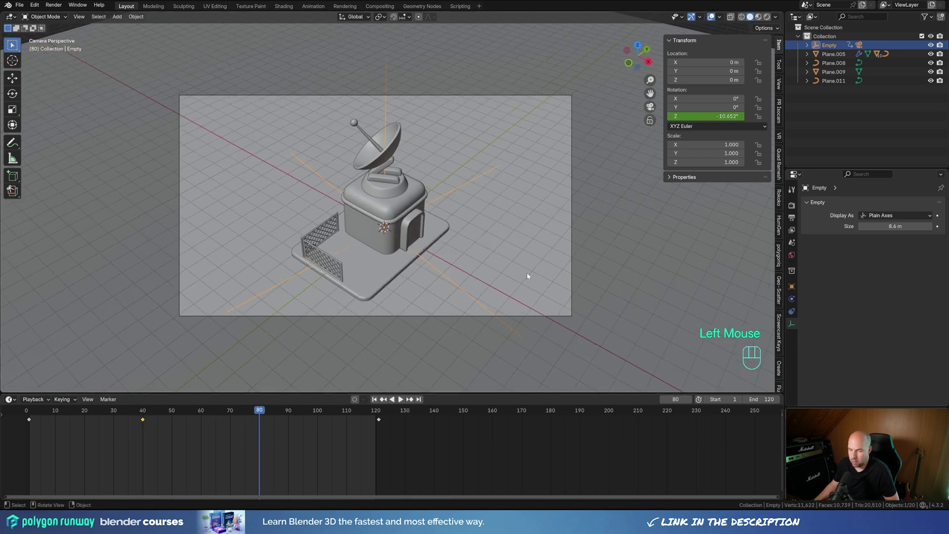
{"action": "key", "text": "r"}
{"action": "key", "text": "z"}
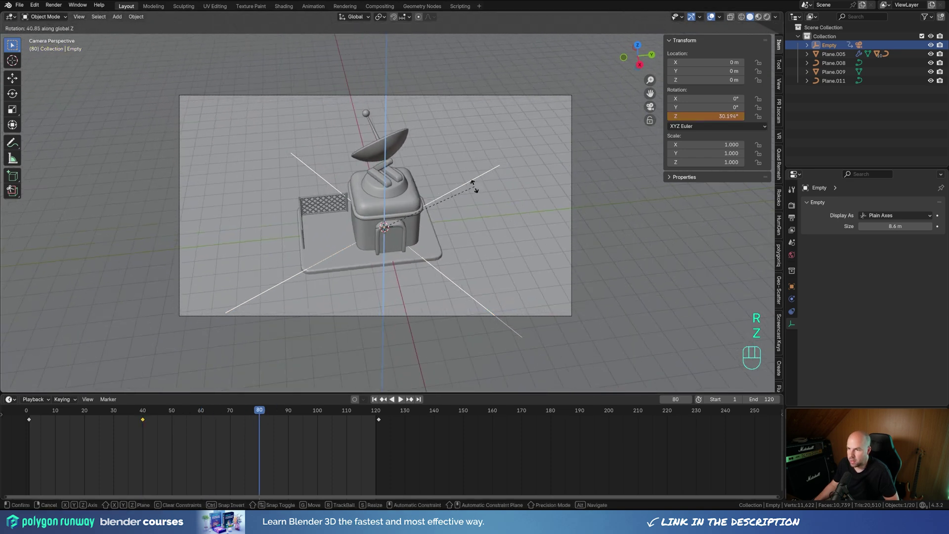
{"action": "left_click", "coordinate": [471, 187]}
{"action": "right_click", "coordinate": [717, 117]}
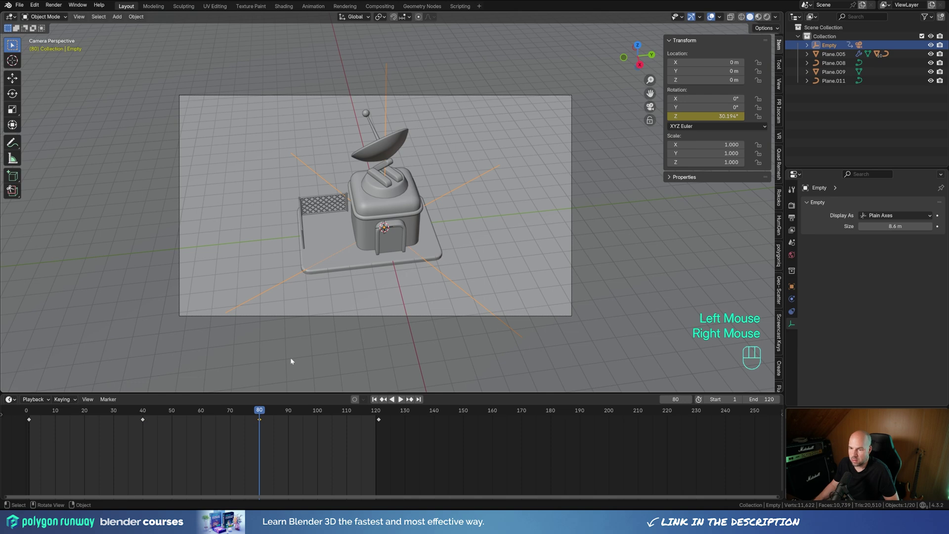
Step: Switch the timeline to the Graph Editor, enlarge it, and fit the empty's whole Z rotation curve in view
{"action": "key", "text": "ctrl"}
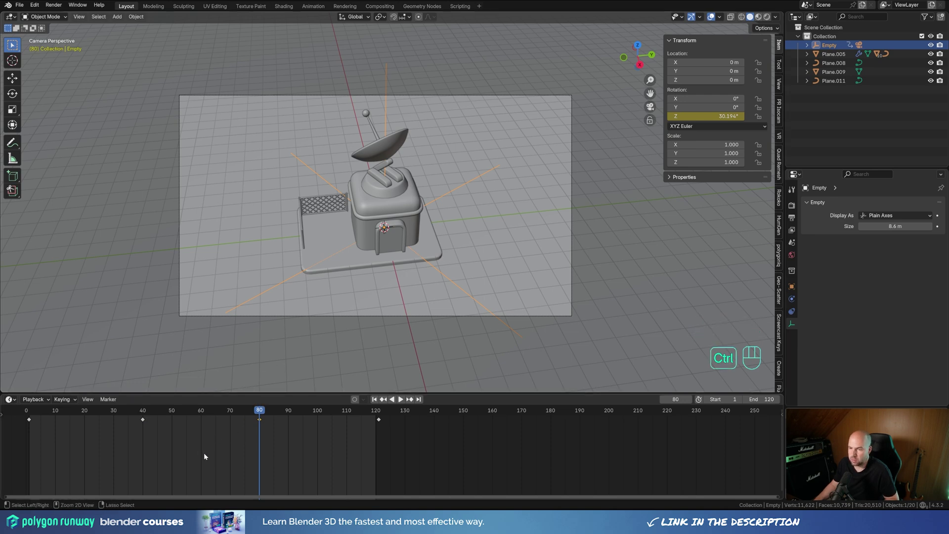
{"action": "key", "text": "ctrl+Tab"}
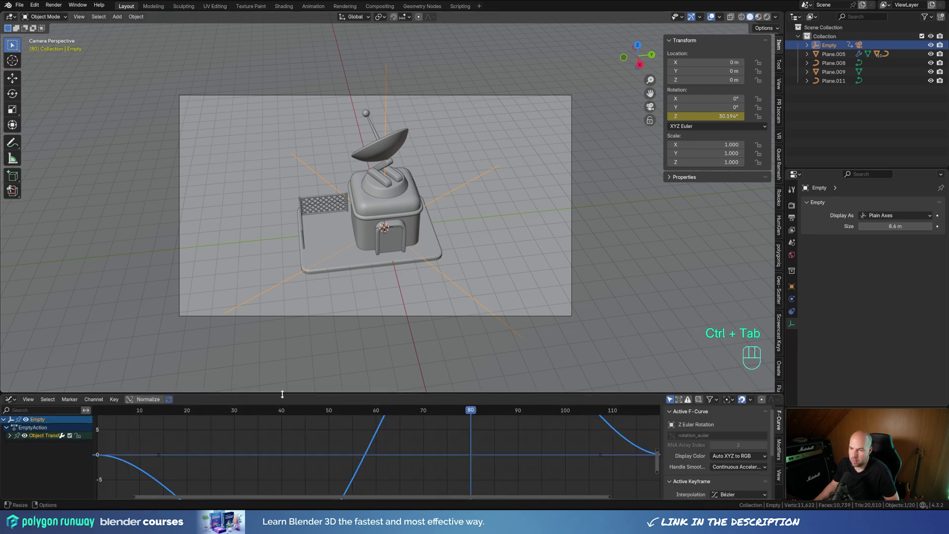
{"action": "left_click_drag", "start_coordinate": [283, 394], "coordinate": [318, 285]}
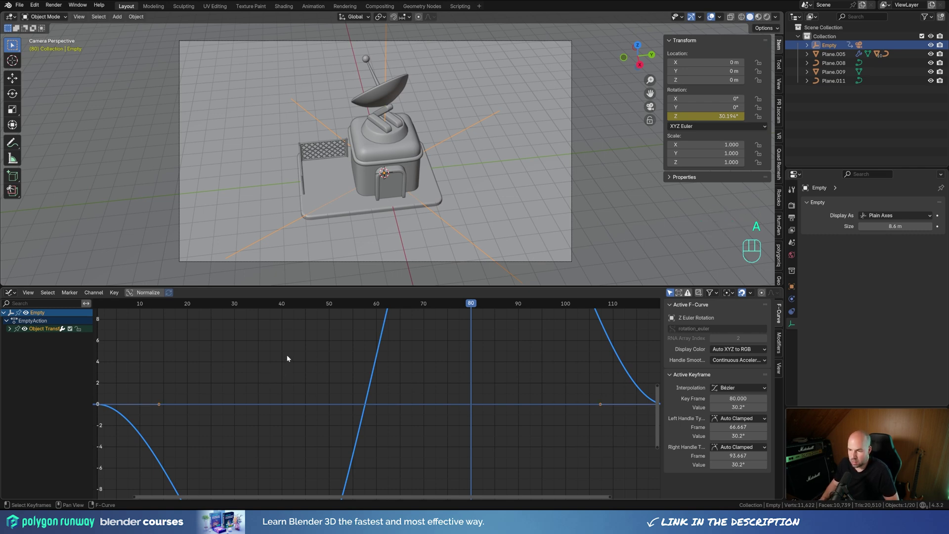
{"action": "key", "text": "KP_Decimal"}
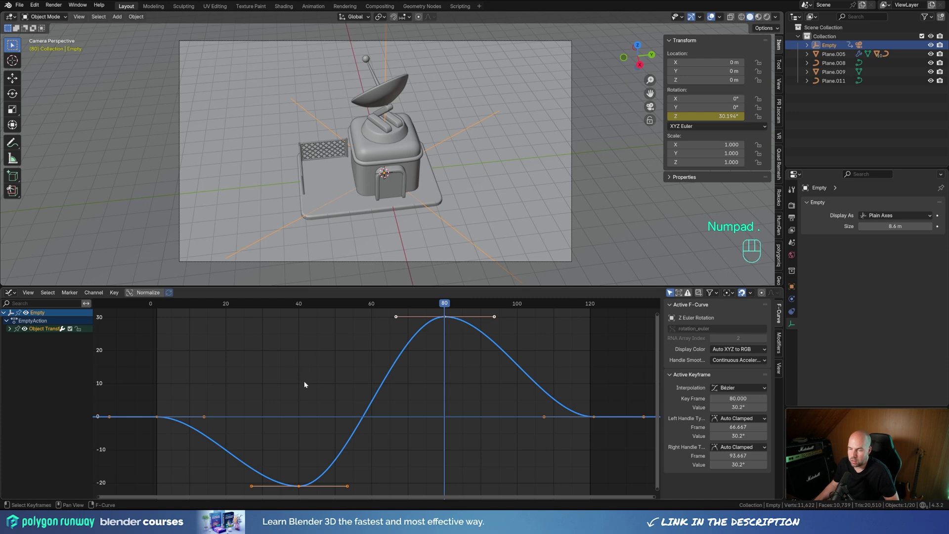
{"action": "mouse_move", "coordinate": [335, 377]}
{"action": "middle_mouse_down", "text": "ctrl"}
{"action": "mouse_move", "coordinate": [318, 387]}
{"action": "mouse_move", "coordinate": [344, 391]}
{"action": "mouse_move", "coordinate": [319, 387]}
{"action": "mouse_move", "coordinate": [341, 386]}
{"action": "mouse_move", "coordinate": [340, 371]}
{"action": "mouse_move", "coordinate": [339, 389]}
{"action": "mouse_move", "coordinate": [326, 382]}
{"action": "middle_mouse_up", "text": "ctrl"}
{"action": "scroll", "coordinate": [328, 386], "scroll_direction": "down", "scroll_amount": 2, "text": "ctrl"}
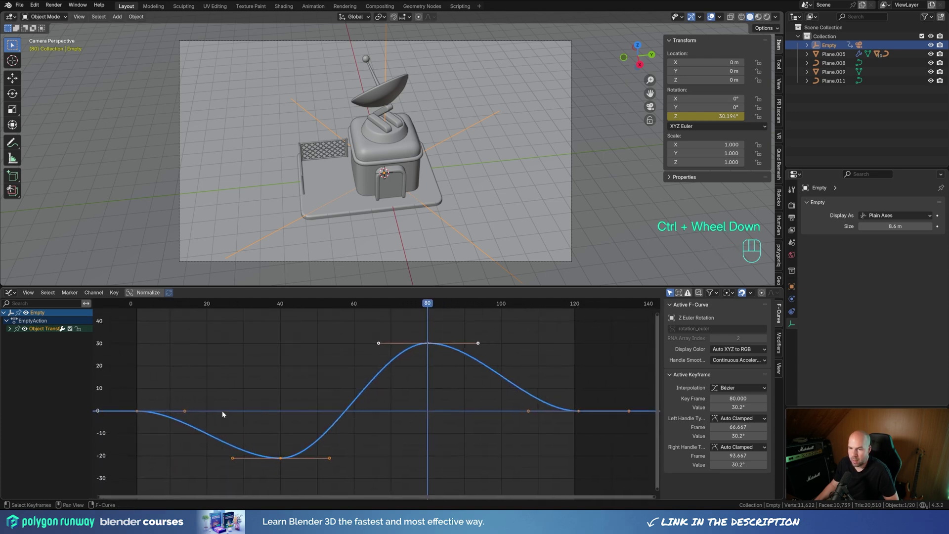
Step: Tilt the frame 1 keyframe's right handle downward and the frame 121 keyframe's left handle upward so the curve slopes through both ends
{"action": "left_click", "coordinate": [186, 411]}
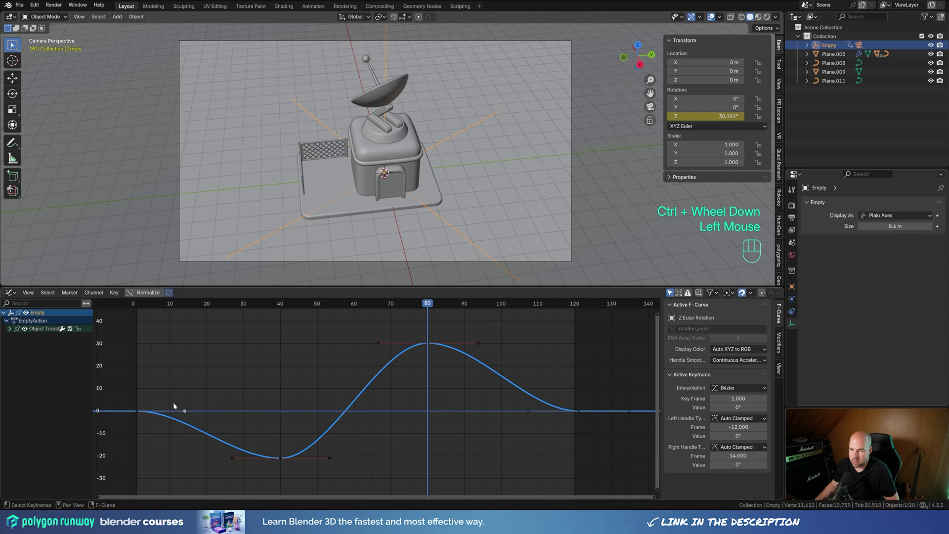
{"action": "left_click_drag", "start_coordinate": [186, 411], "coordinate": [177, 442]}
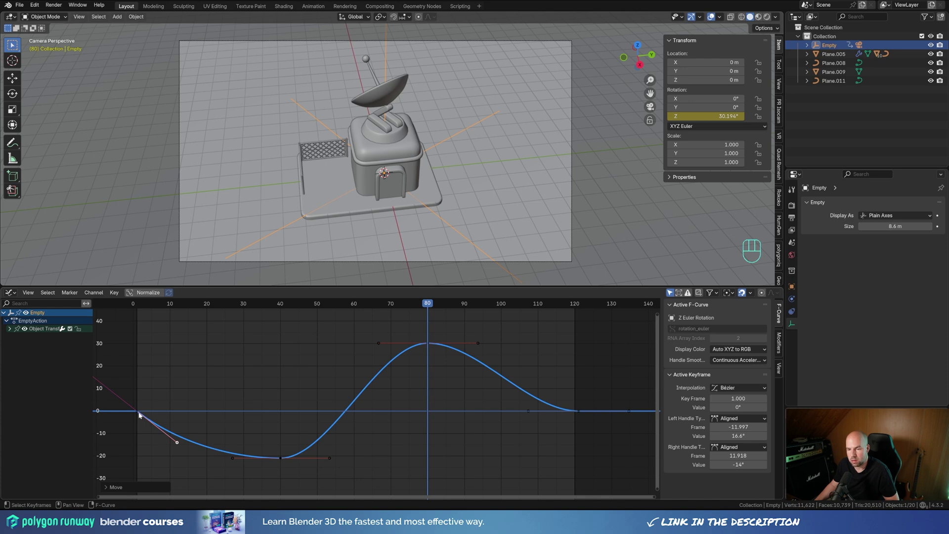
{"action": "mouse_move", "coordinate": [174, 443]}
{"action": "left_mouse_down"}
{"action": "mouse_move", "coordinate": [180, 409]}
{"action": "mouse_move", "coordinate": [161, 449]}
{"action": "mouse_move", "coordinate": [174, 447]}
{"action": "left_mouse_up"}
{"action": "left_click", "coordinate": [528, 411]}
{"action": "left_click", "coordinate": [528, 411]}
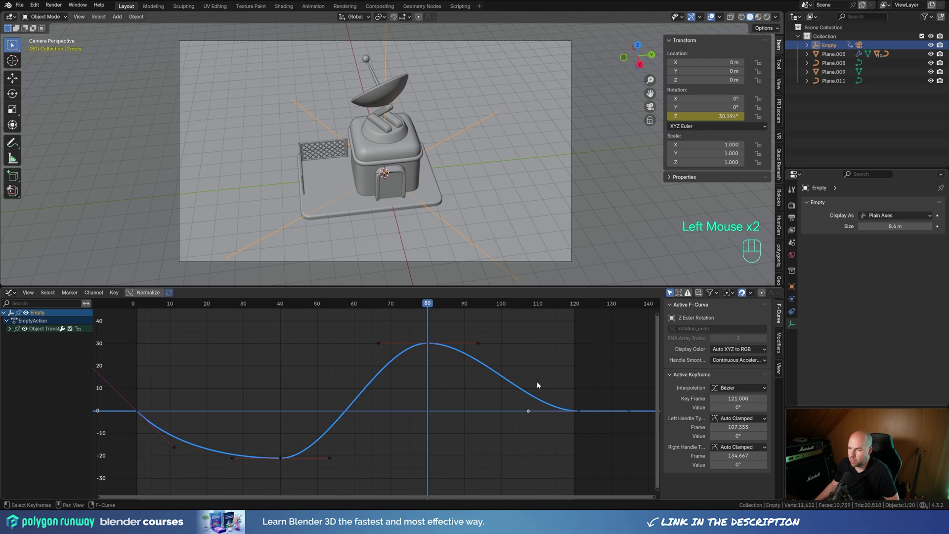
{"action": "left_click_drag", "start_coordinate": [528, 411], "coordinate": [541, 364]}
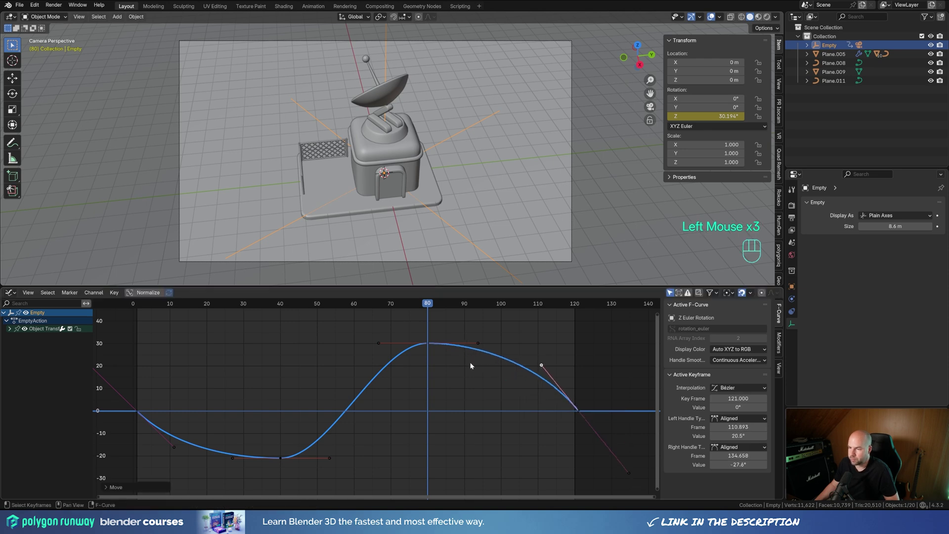
Step: Move the curve's peak keyframe to about frame 89 and its low keyframe to frame 33 at -24°, and refine both end handles
{"action": "left_click", "coordinate": [428, 342]}
{"action": "left_click_drag", "start_coordinate": [430, 350], "coordinate": [465, 345]}
{"action": "left_click_drag", "start_coordinate": [281, 458], "coordinate": [252, 470]}
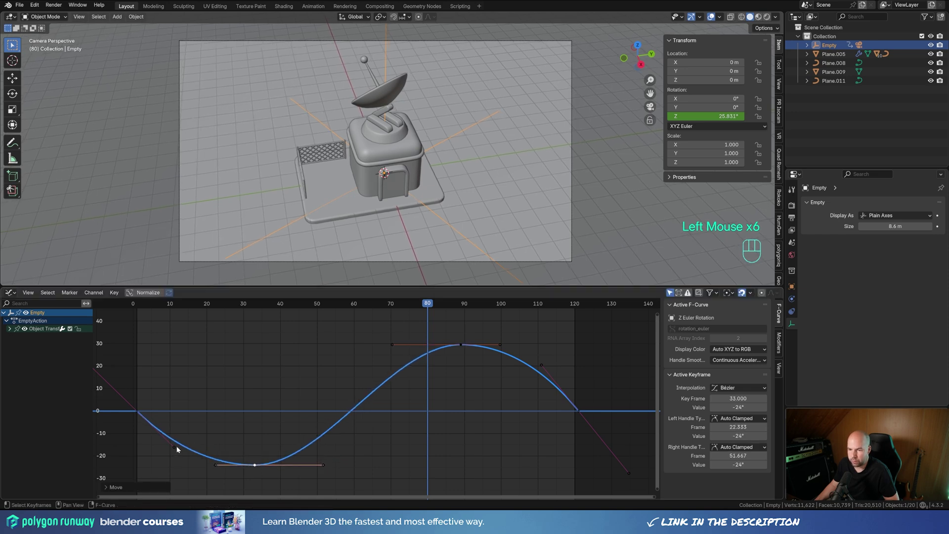
{"action": "left_click_drag", "start_coordinate": [177, 449], "coordinate": [177, 449]}
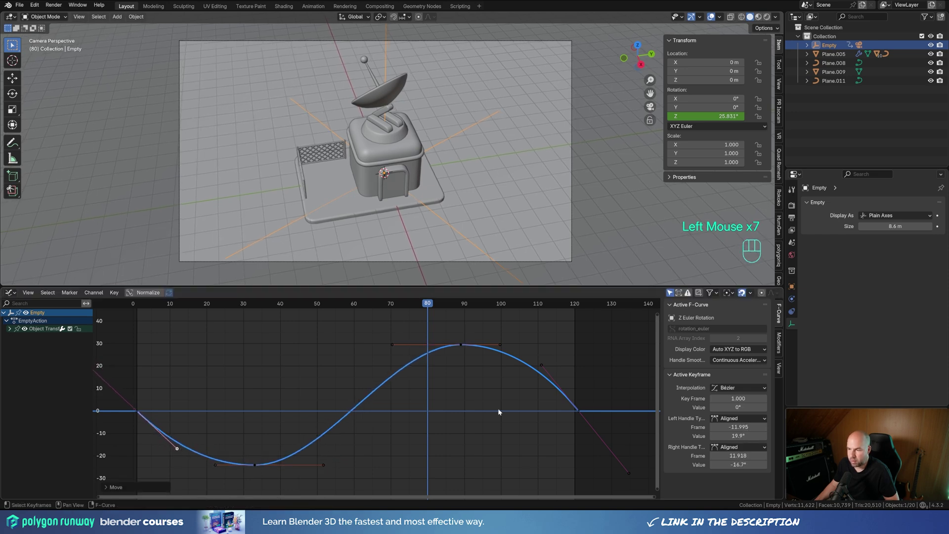
{"action": "left_click_drag", "start_coordinate": [544, 369], "coordinate": [543, 380]}
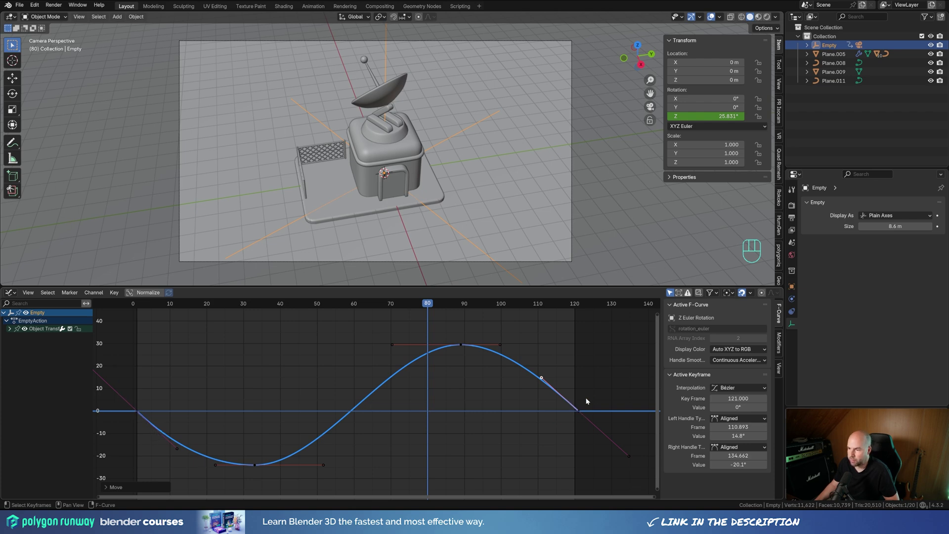
Step: Play the camera swing from the first frame to check that it loops smoothly
{"action": "left_click_drag", "start_coordinate": [445, 316], "coordinate": [133, 323]}
{"action": "key", "text": "space"}
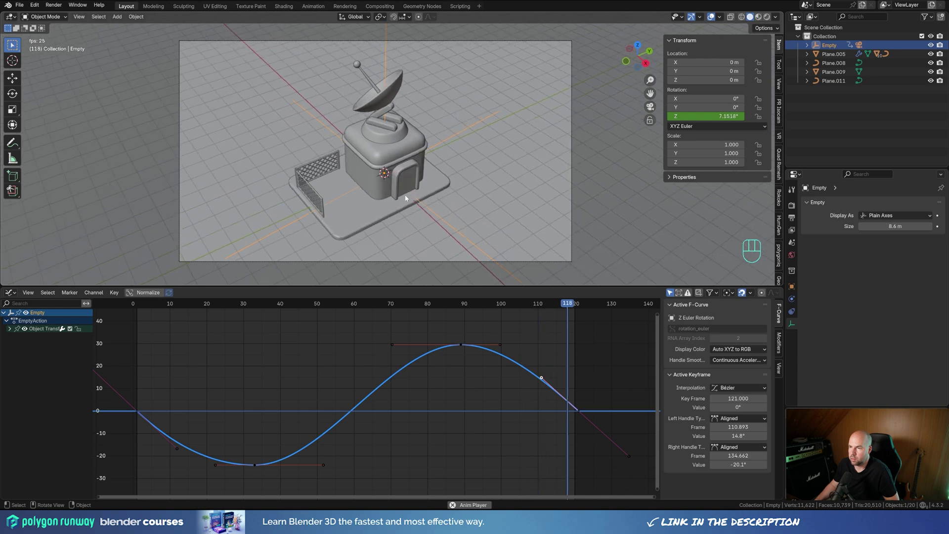
{"action": "key", "text": "space"}
Step: Set the scene's output frame rate to 30 fps and replay the camera animation
{"action": "left_click", "coordinate": [796, 218]}
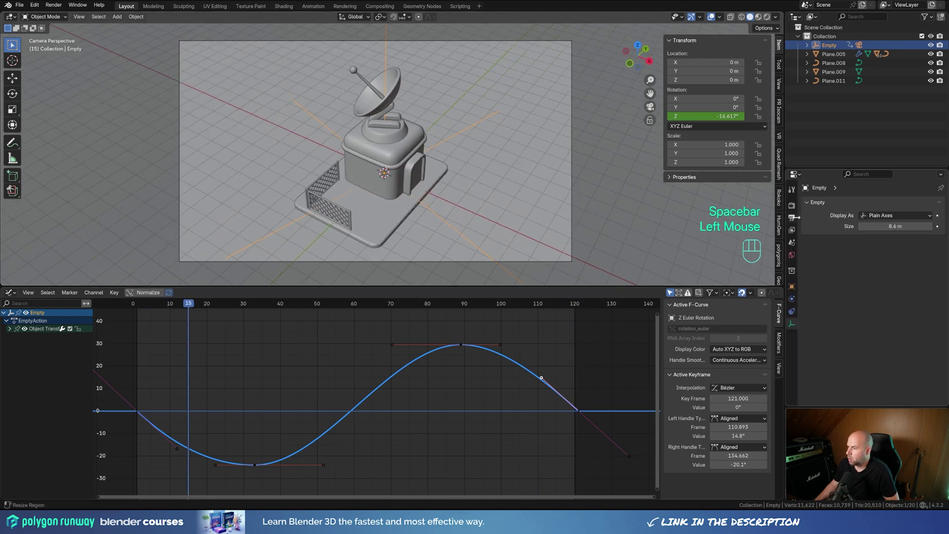
{"action": "left_click", "coordinate": [792, 218]}
{"action": "left_click", "coordinate": [901, 283]}
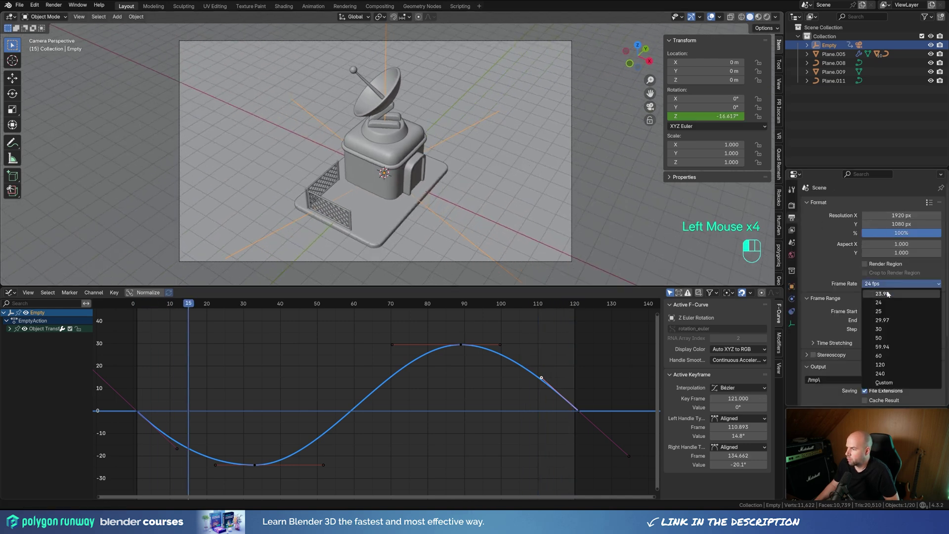
{"action": "left_click", "coordinate": [891, 329]}
{"action": "key", "text": "space"}
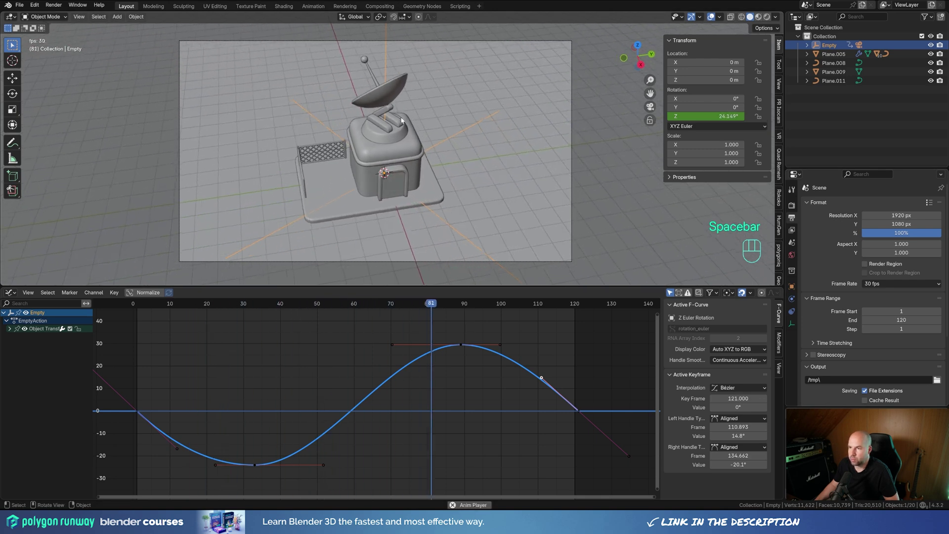
{"action": "key", "text": "space"}
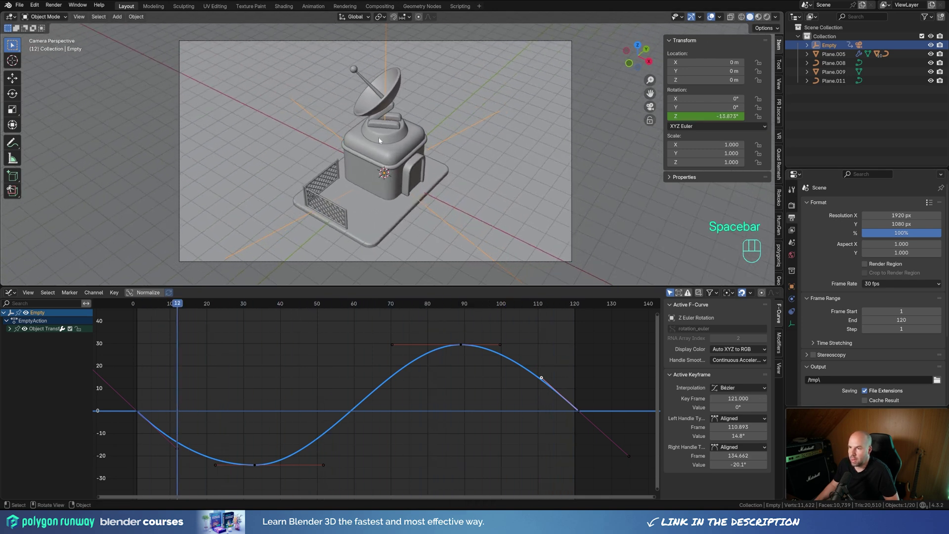
Step: Select the round base under the dish and insert a single keyframe on its Z rotation at frame 1
{"action": "left_click", "coordinate": [395, 125]}
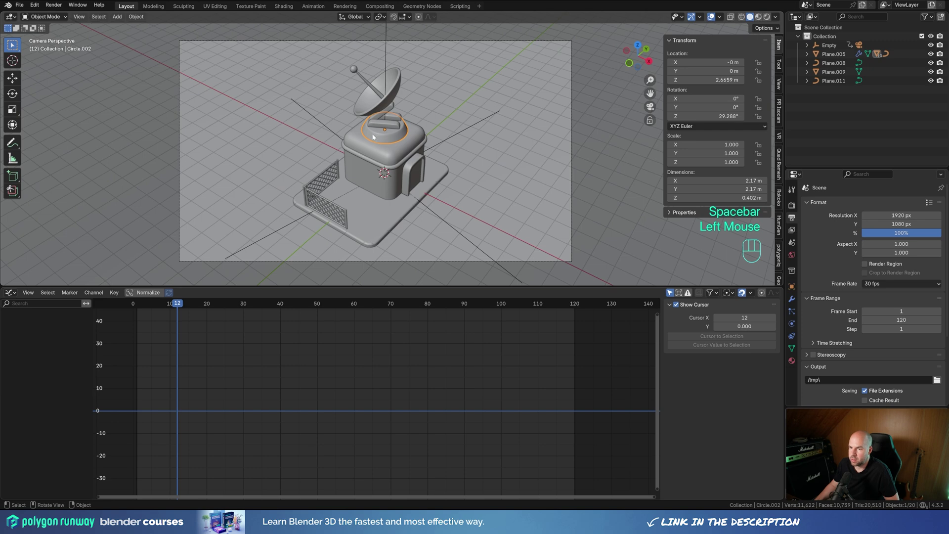
{"action": "double_click", "coordinate": [138, 303]}
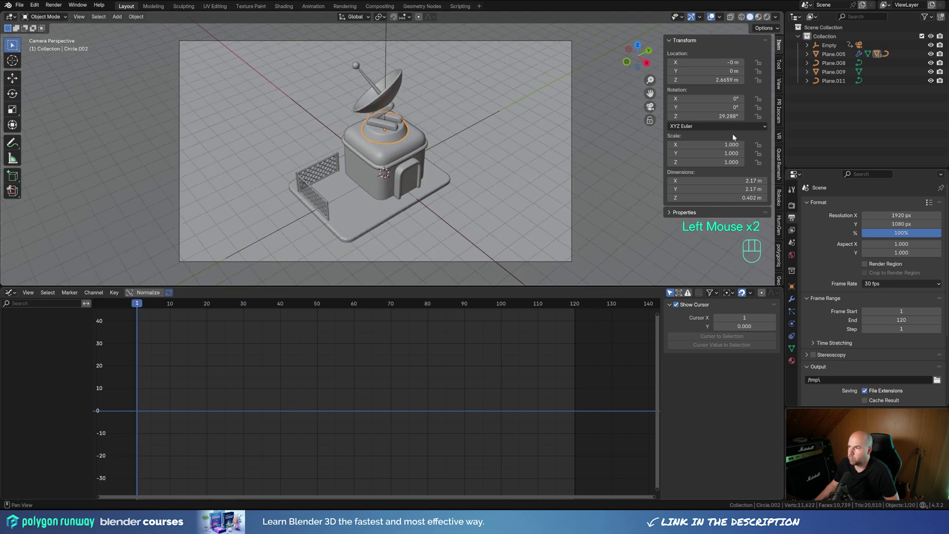
{"action": "right_click", "coordinate": [734, 116]}
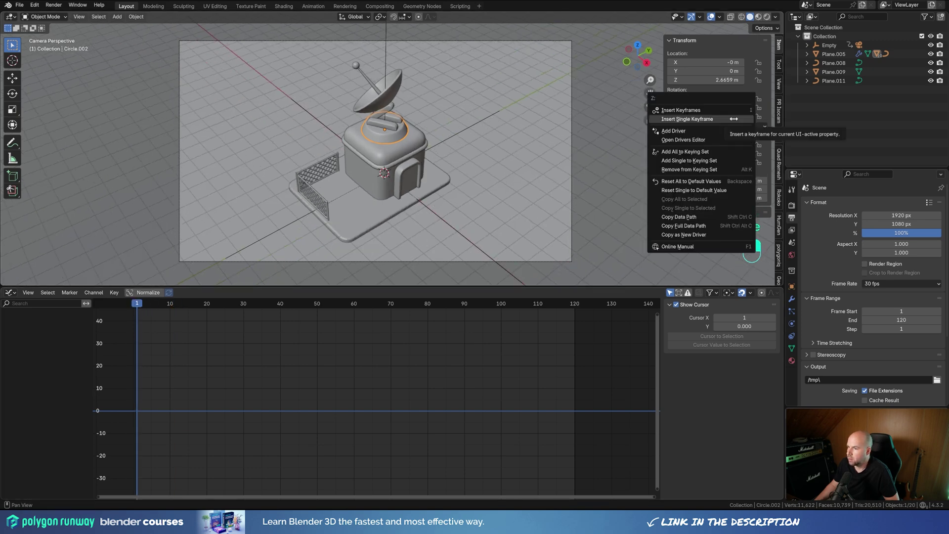
{"action": "left_click", "coordinate": [734, 119]}
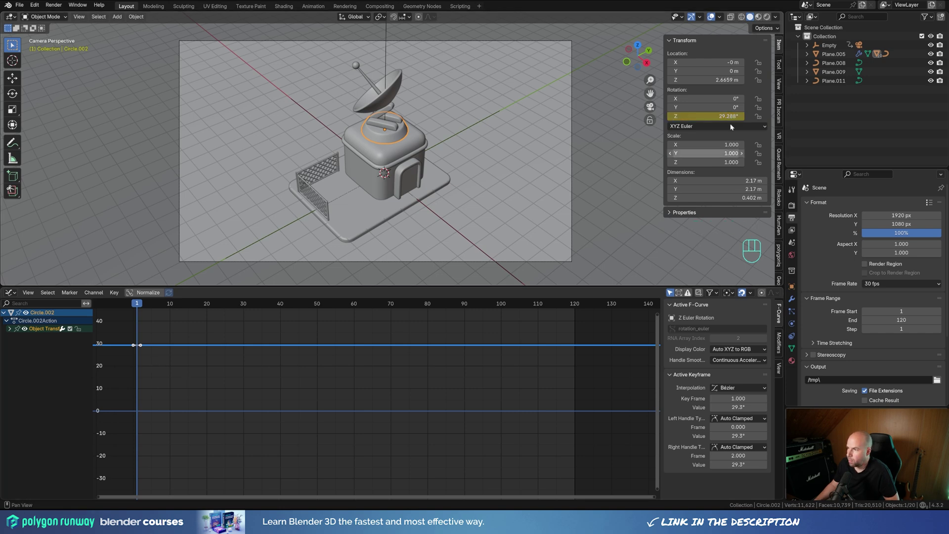
Step: At frame 121, add 720° to the dish base's Z rotation and insert a single keyframe on it
{"action": "left_click_drag", "start_coordinate": [171, 306], "coordinate": [577, 317]}
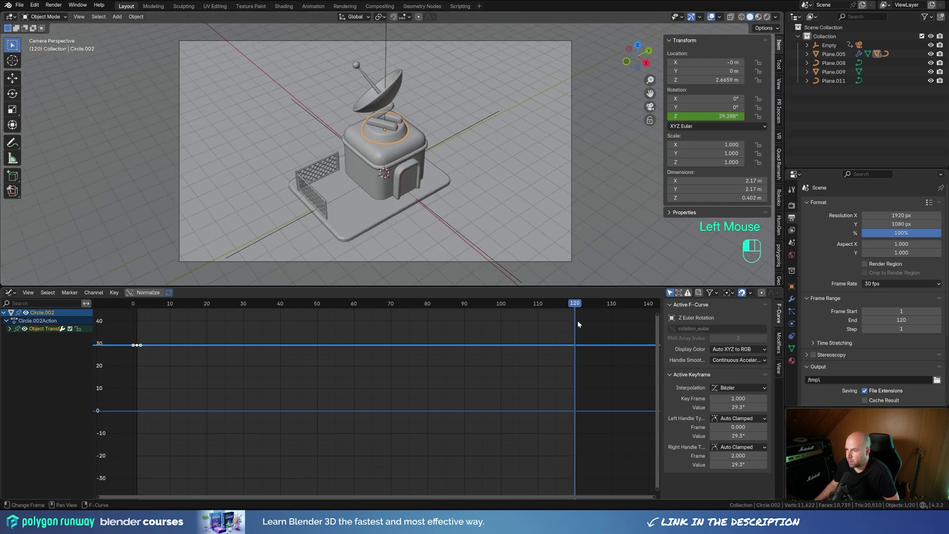
{"action": "double_click", "coordinate": [707, 116]}
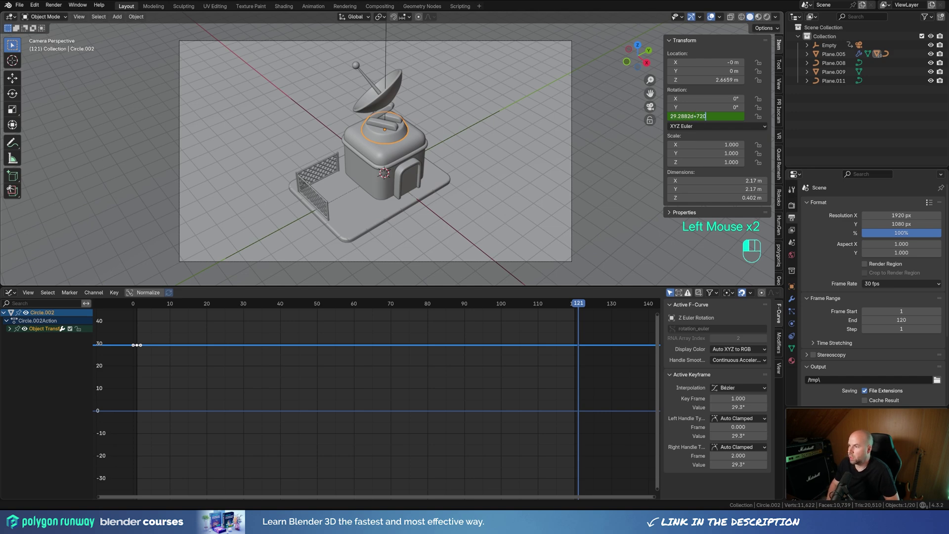
{"action": "type", "text": "+720"}
{"action": "key", "text": "Return"}
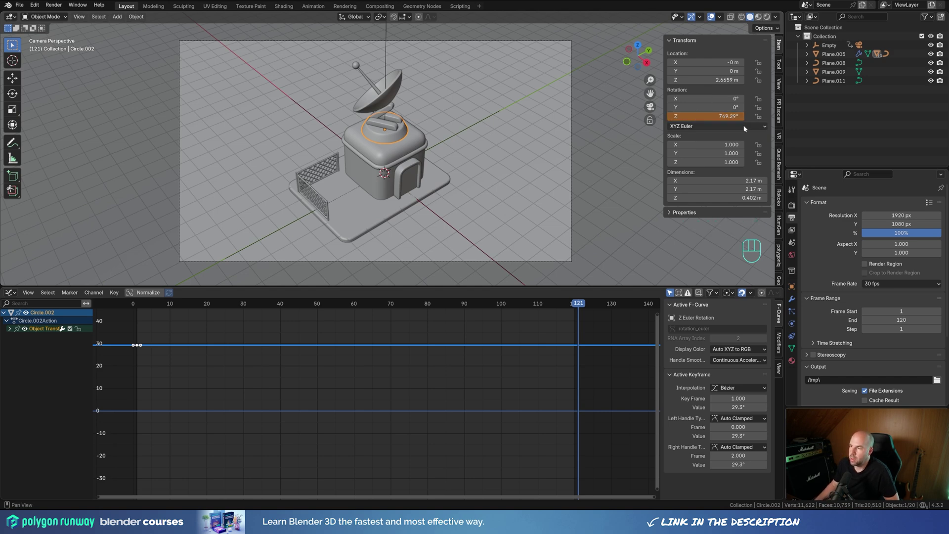
{"action": "right_click", "coordinate": [721, 117]}
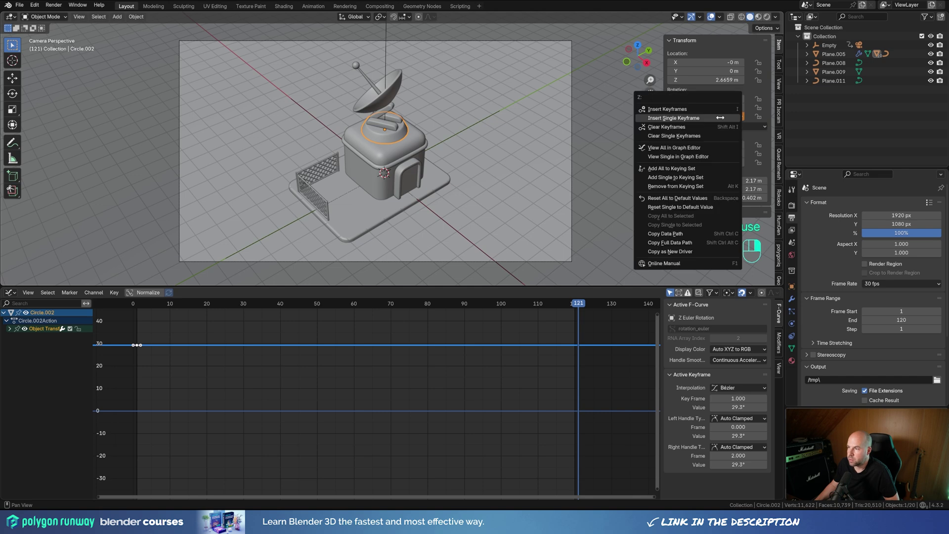
{"action": "left_click", "coordinate": [720, 116]}
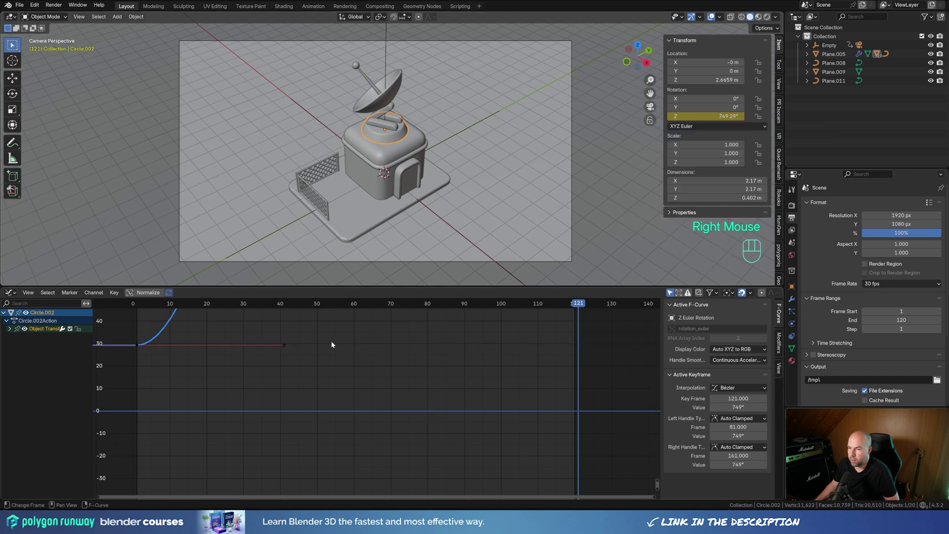
Step: Bring the dish base's full rotation curve into view and play the animation to check the dish's spin
{"action": "scroll", "coordinate": [333, 345], "scroll_direction": "down", "scroll_amount": 3}
{"action": "middle_click_drag", "start_coordinate": [419, 351], "coordinate": [418, 393]}
{"action": "scroll", "coordinate": [427, 388], "scroll_direction": "up", "scroll_amount": 1, "text": "ctrl"}
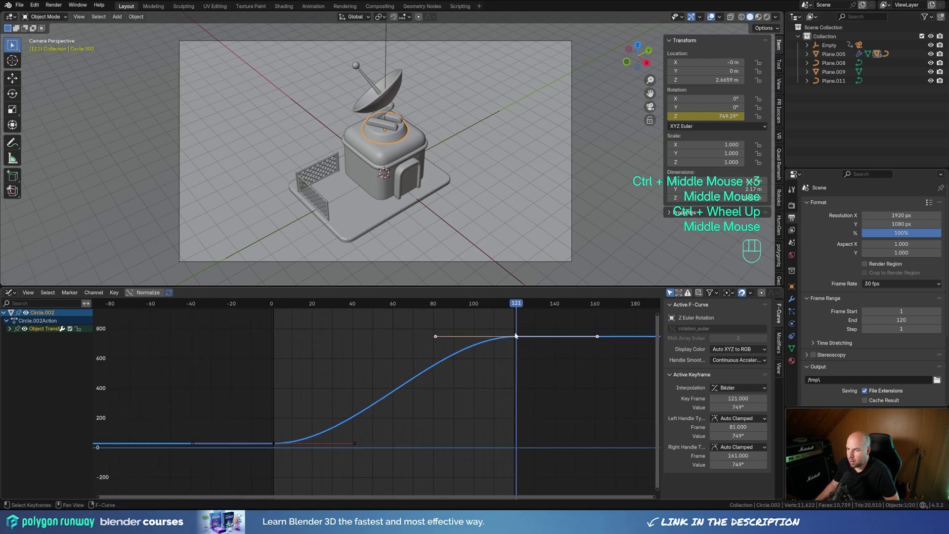
{"action": "left_click_drag", "start_coordinate": [276, 304], "coordinate": [295, 305]}
{"action": "key", "text": "space"}
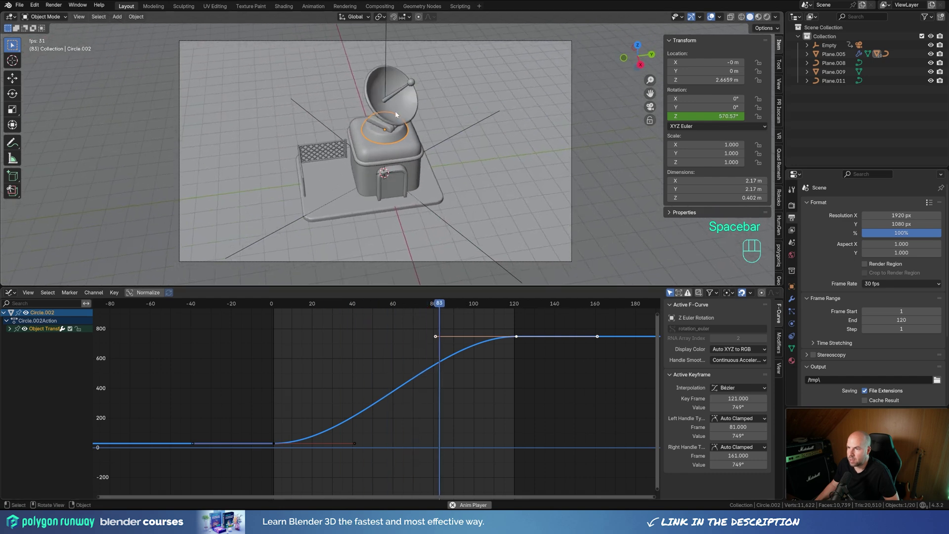
Step: Set both keyframes of the dish base's Z rotation to Linear interpolation and play the animation from frame 1 to check the spin
{"action": "key", "text": "space"}
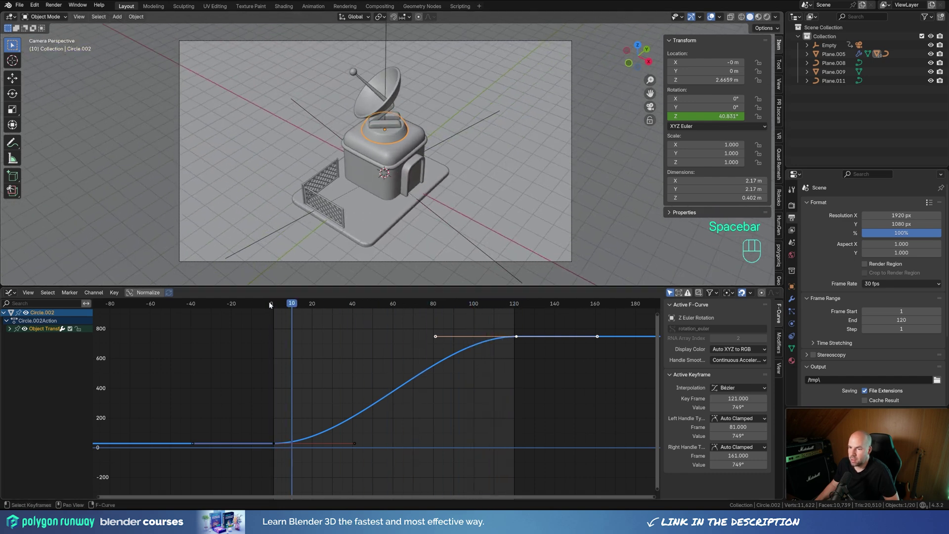
{"action": "left_click", "coordinate": [275, 306]}
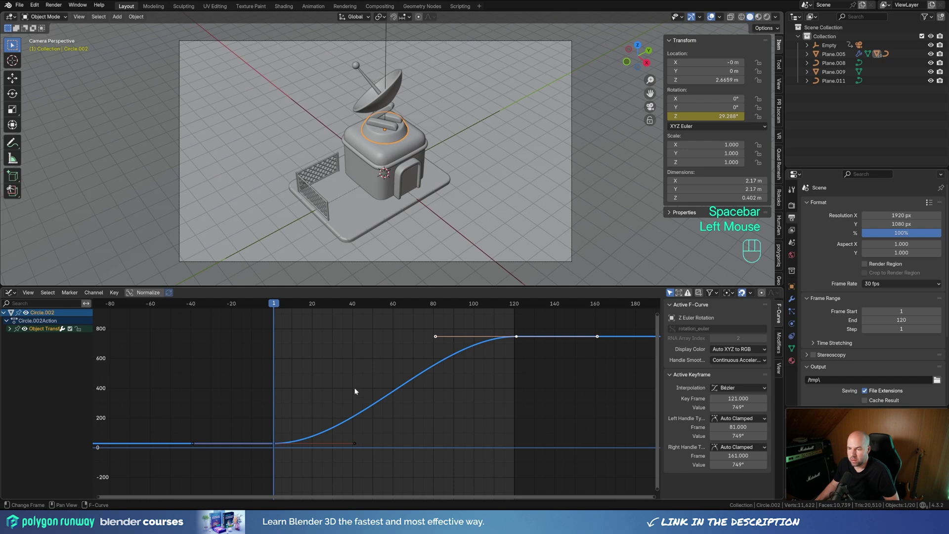
{"action": "key", "text": "a"}
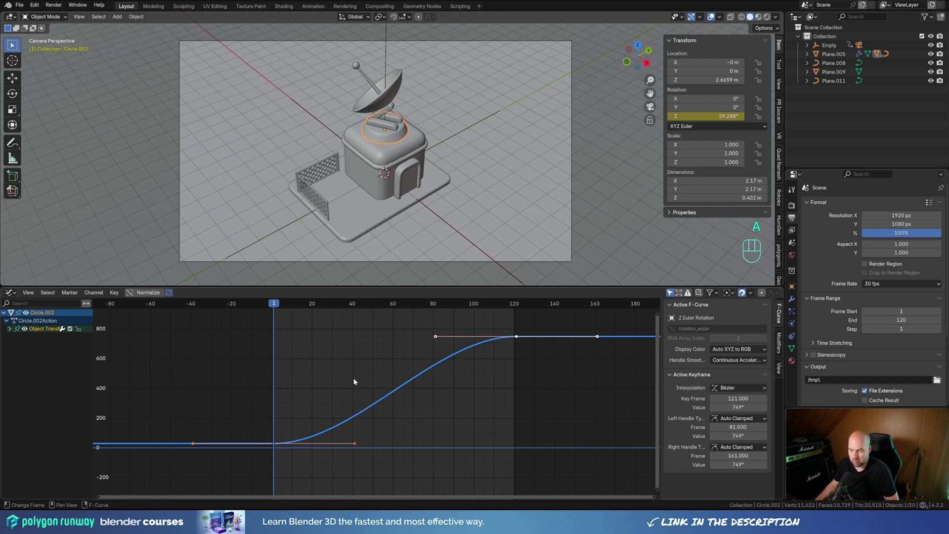
{"action": "key", "text": "t"}
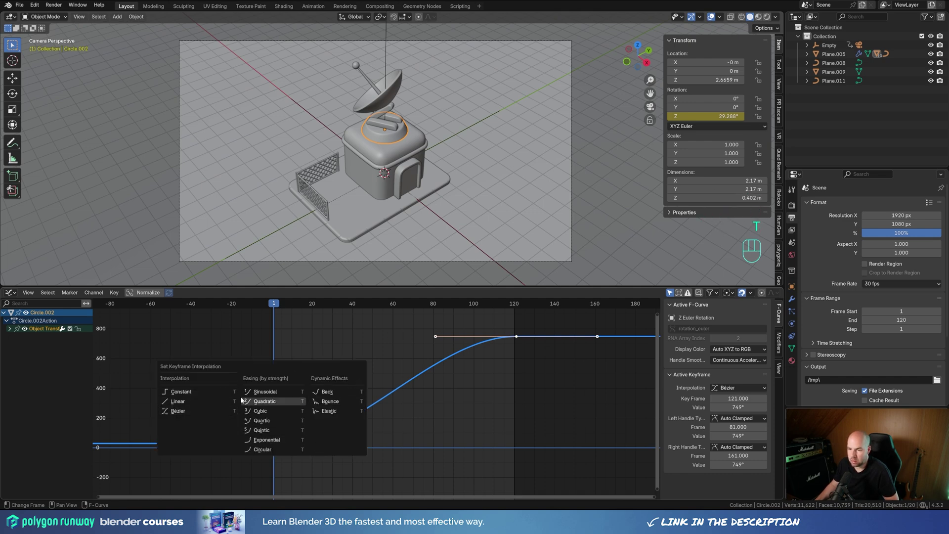
{"action": "left_click", "coordinate": [176, 401]}
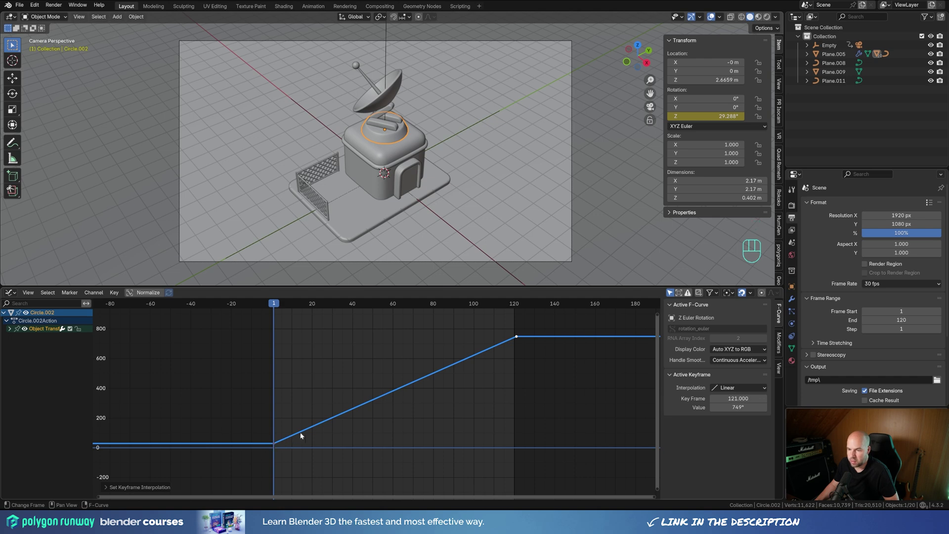
{"action": "key", "text": "space"}
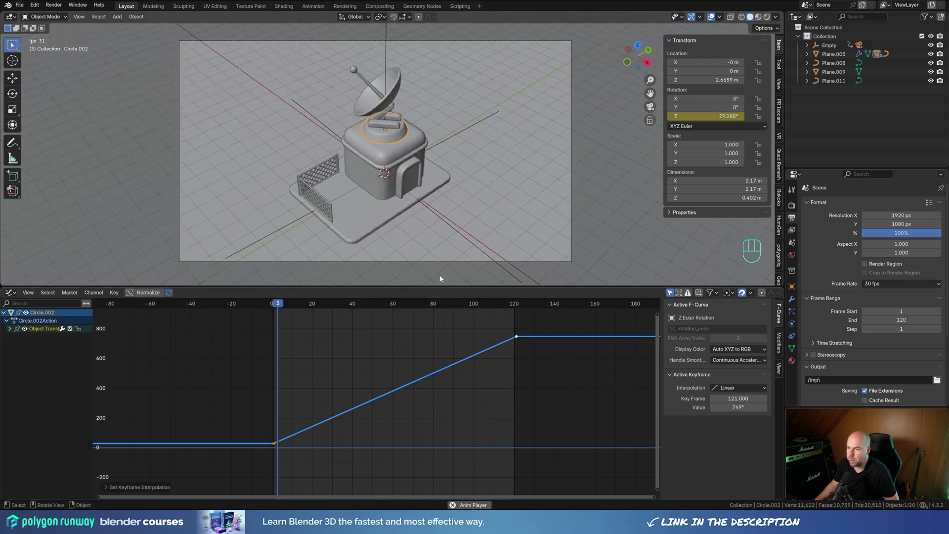
{"action": "key", "text": "space"}
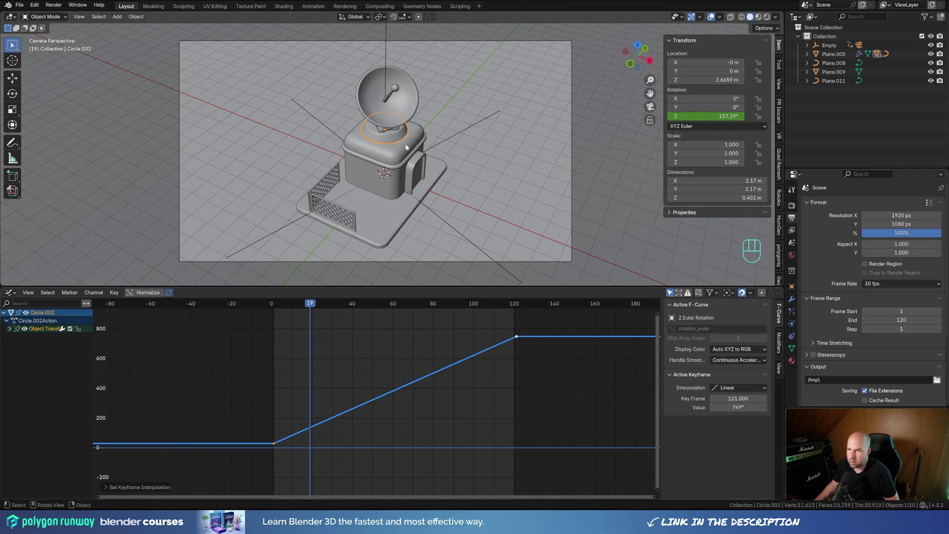
Step: Select the empty and flatten its whole Z rotation curve vertically so it swings between about -10° and 16°
{"action": "left_click", "coordinate": [387, 33]}
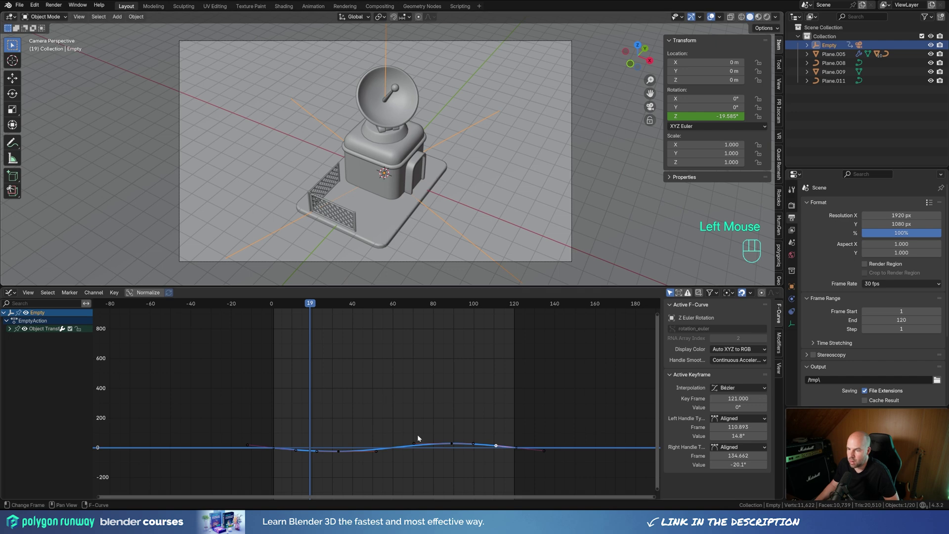
{"action": "key", "text": "a"}
{"action": "key", "text": "KP_Decimal"}
{"action": "scroll", "coordinate": [435, 435], "scroll_direction": "down", "scroll_amount": 2}
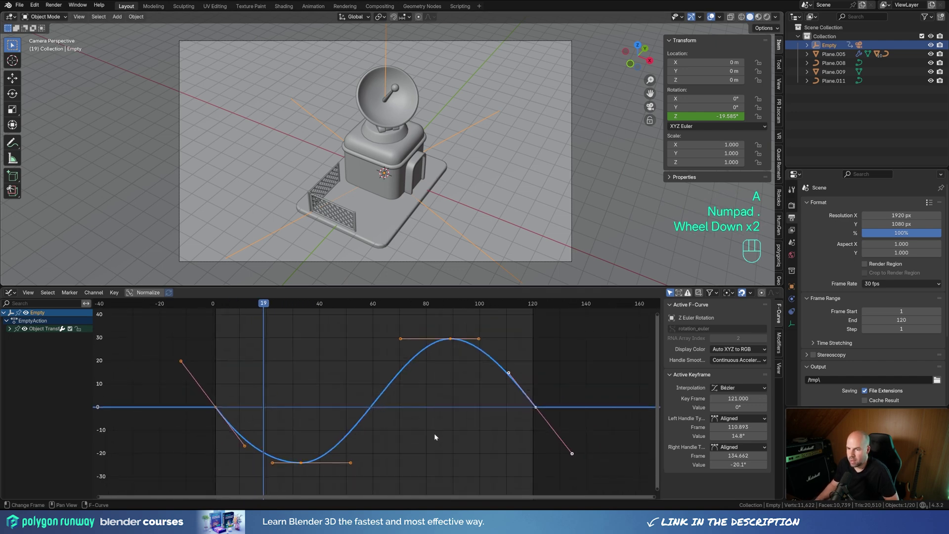
{"action": "key", "text": "z"}
{"action": "key", "text": "Escape"}
{"action": "key", "text": "s"}
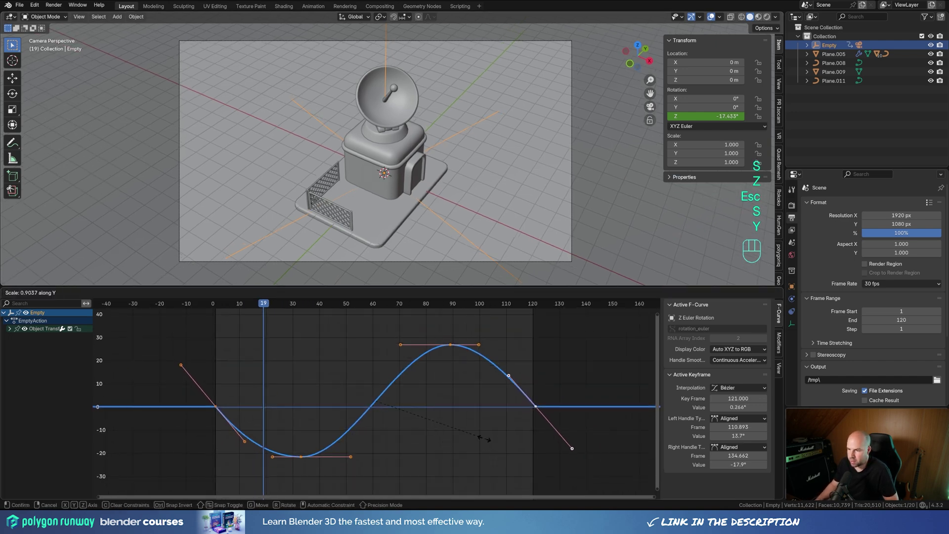
{"action": "key", "text": "y"}
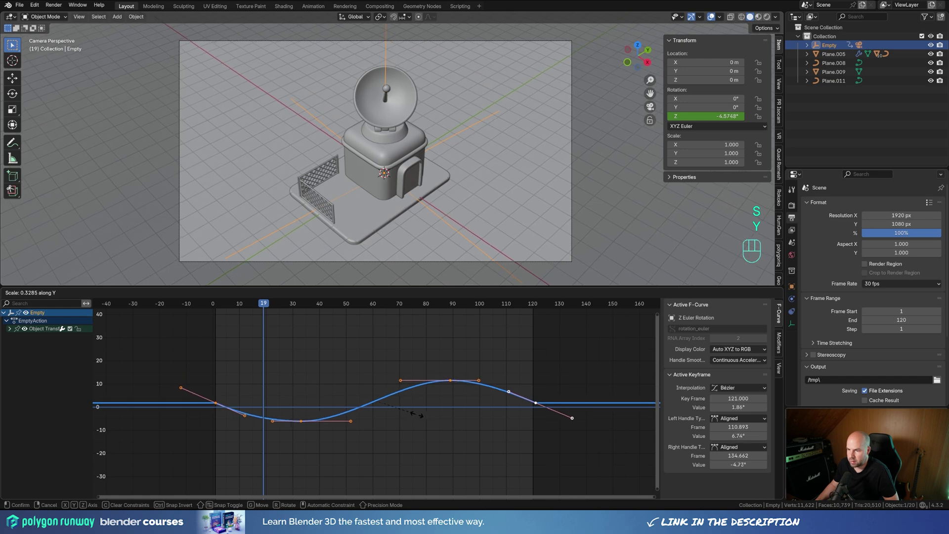
{"action": "left_click", "coordinate": [457, 409]}
{"action": "key", "text": "s"}
{"action": "key", "text": "y"}
{"action": "left_click", "coordinate": [467, 401]}
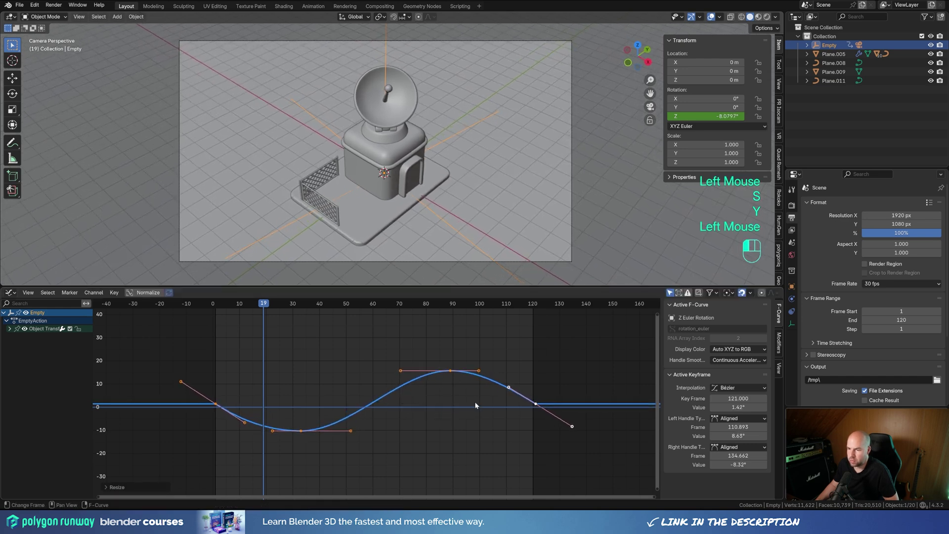
Step: Play the animation to check the gentler camera swing, and save the file
{"action": "left_click", "coordinate": [228, 304]}
{"action": "key", "text": "space"}
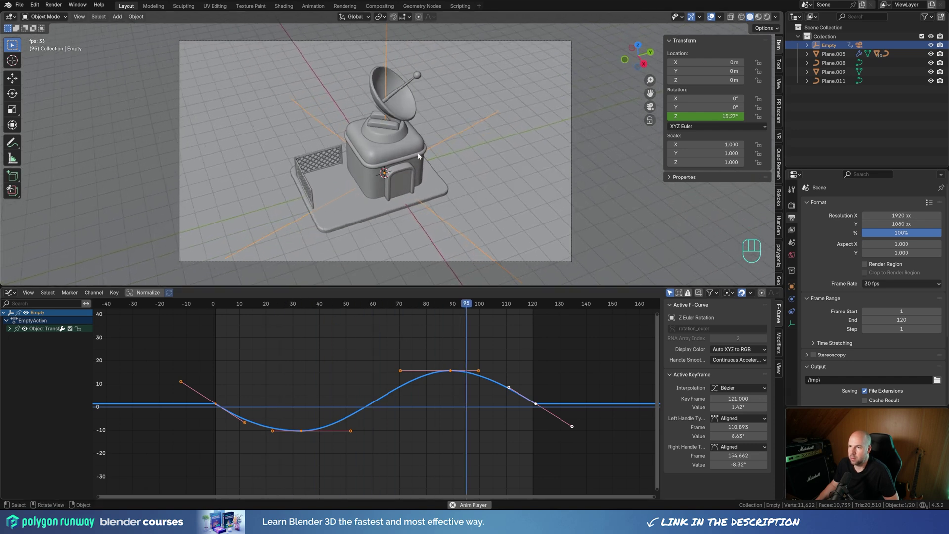
{"action": "key", "text": "space"}
{"action": "scroll", "coordinate": [417, 170], "scroll_direction": "down", "scroll_amount": 2}
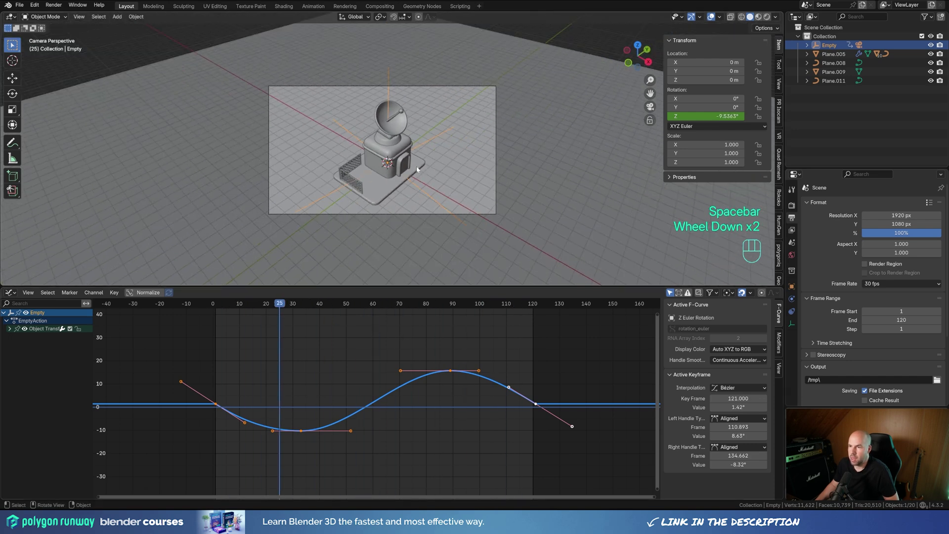
{"action": "scroll", "coordinate": [421, 164], "scroll_direction": "up", "scroll_amount": 1}
{"action": "key", "text": "ctrl+s"}
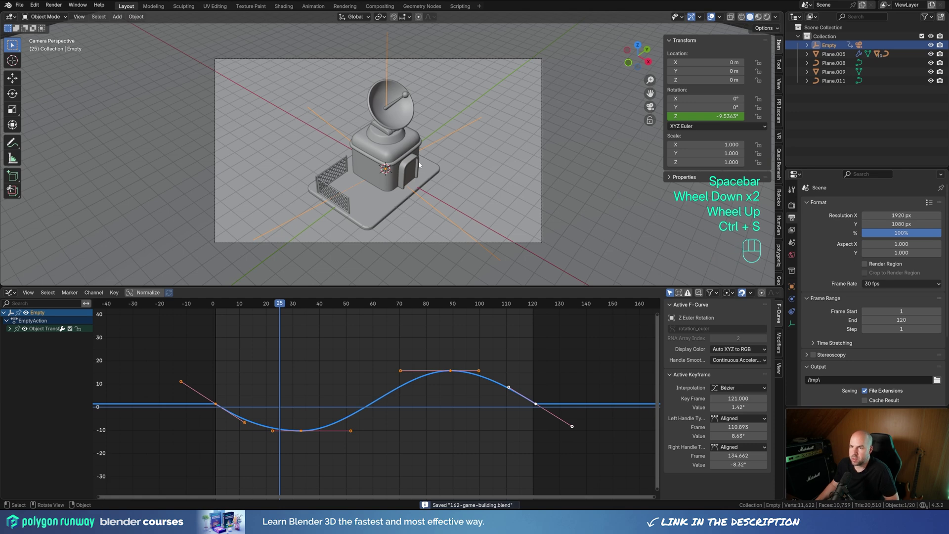
Step: Define a render region covering the camera frame and switch the render engine to Cycles
{"action": "key", "text": "ctrl+b"}
{"action": "left_click_drag", "start_coordinate": [180, 42], "coordinate": [557, 254]}
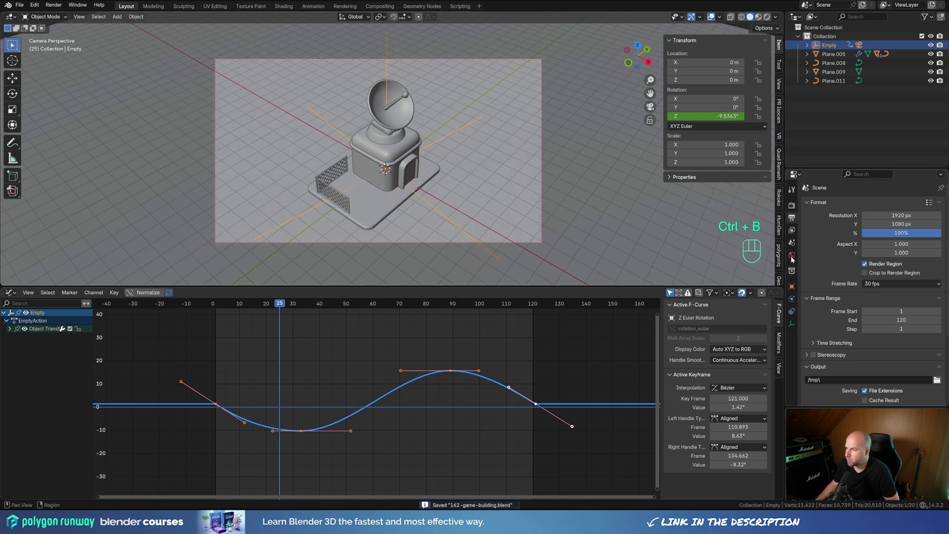
{"action": "left_click", "coordinate": [792, 205]}
{"action": "left_click", "coordinate": [875, 203]}
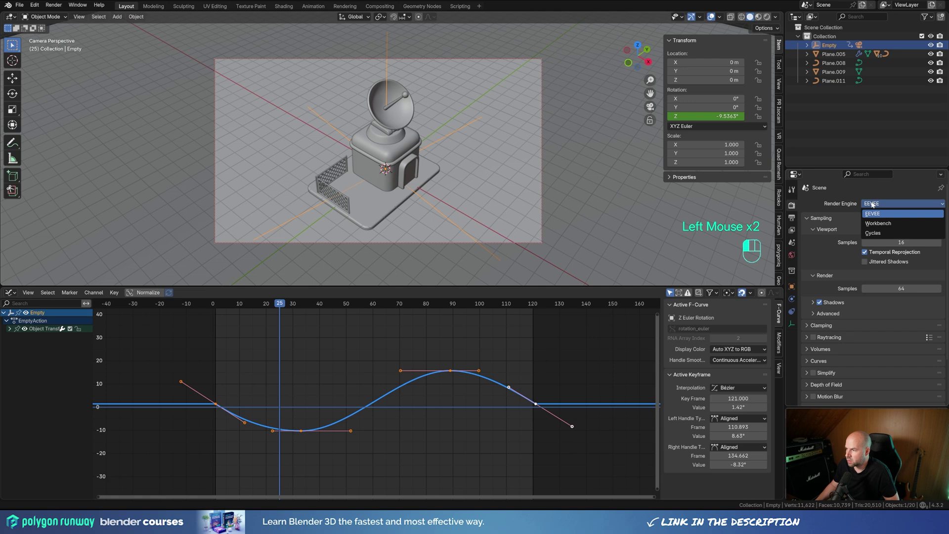
{"action": "left_click", "coordinate": [872, 233]}
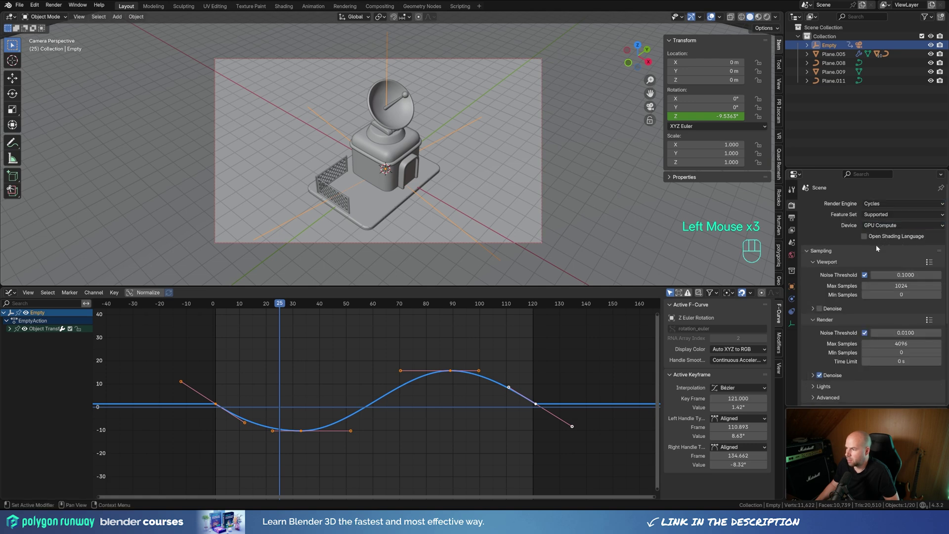
Step: Enable viewport denoising, turn on GPU use for render denoising, and set the render's maximum samples to 128
{"action": "left_click", "coordinate": [813, 375]}
{"action": "scroll", "coordinate": [860, 349], "scroll_direction": "down", "scroll_amount": 2}
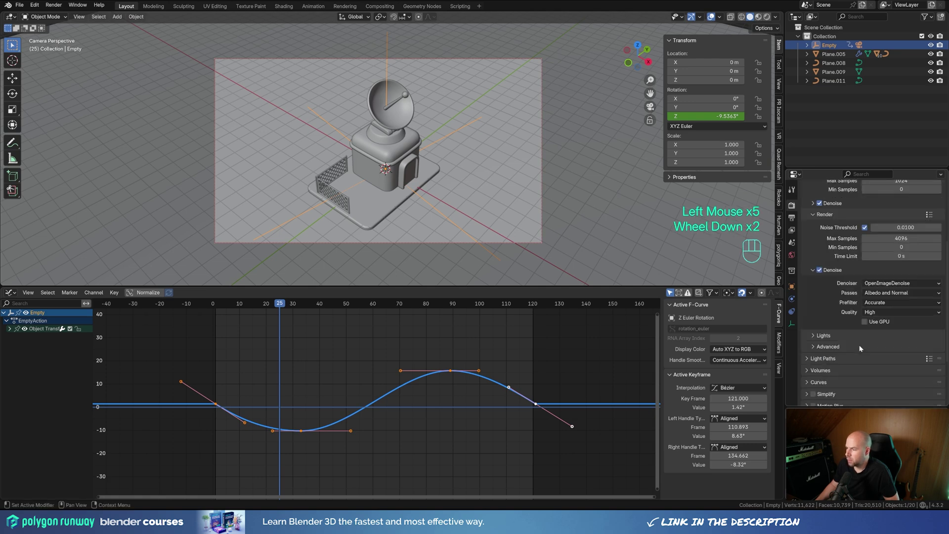
{"action": "left_click", "coordinate": [864, 322]}
{"action": "left_click", "coordinate": [813, 270]}
{"action": "left_click", "coordinate": [901, 239]}
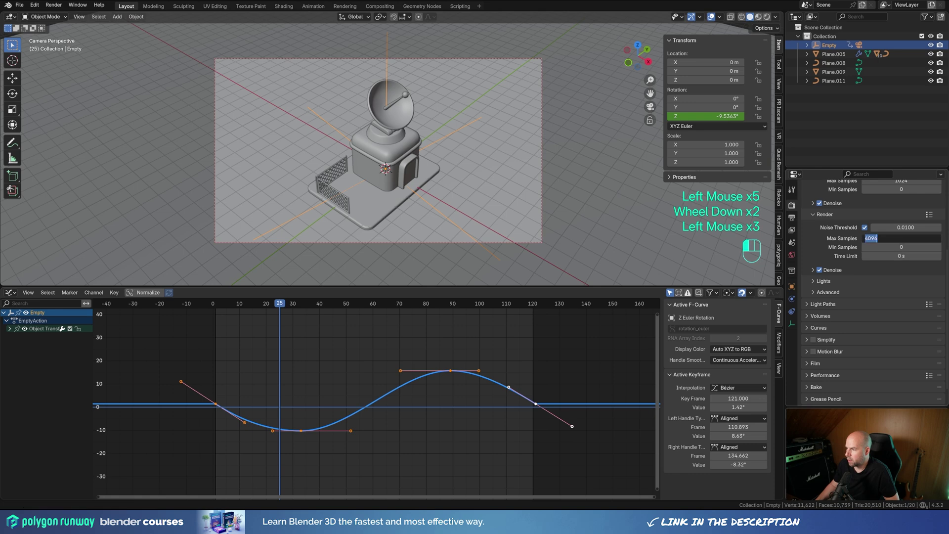
{"action": "type", "text": "12"}
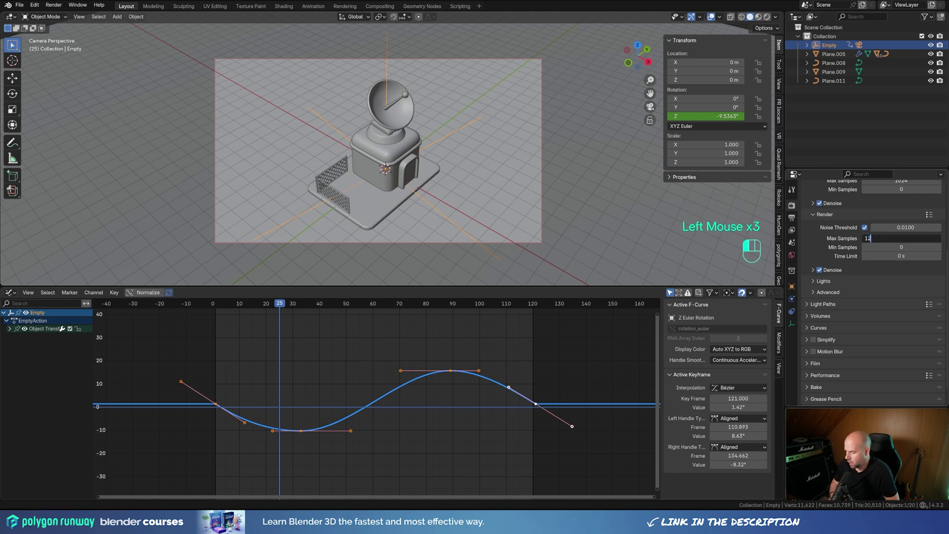
{"action": "type", "text": "8"}
{"action": "key", "text": "Return"}
{"action": "scroll", "coordinate": [864, 271], "scroll_direction": "up", "scroll_amount": 3}
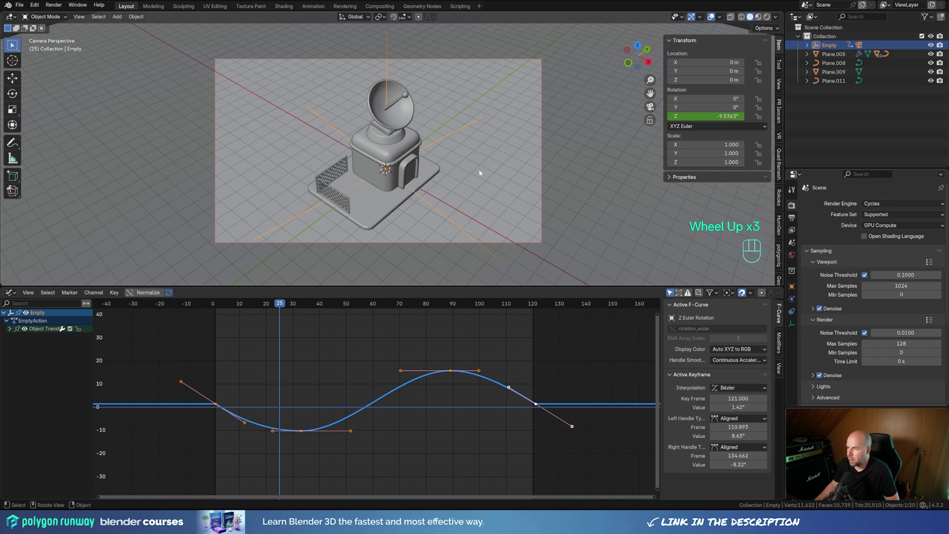
Step: Add an area light and raise it along Z to about 11 m above the building
{"action": "scroll", "coordinate": [445, 176], "scroll_direction": "down", "scroll_amount": 2}
{"action": "key", "text": "shift+a"}
{"action": "mouse_move", "coordinate": [421, 199]}
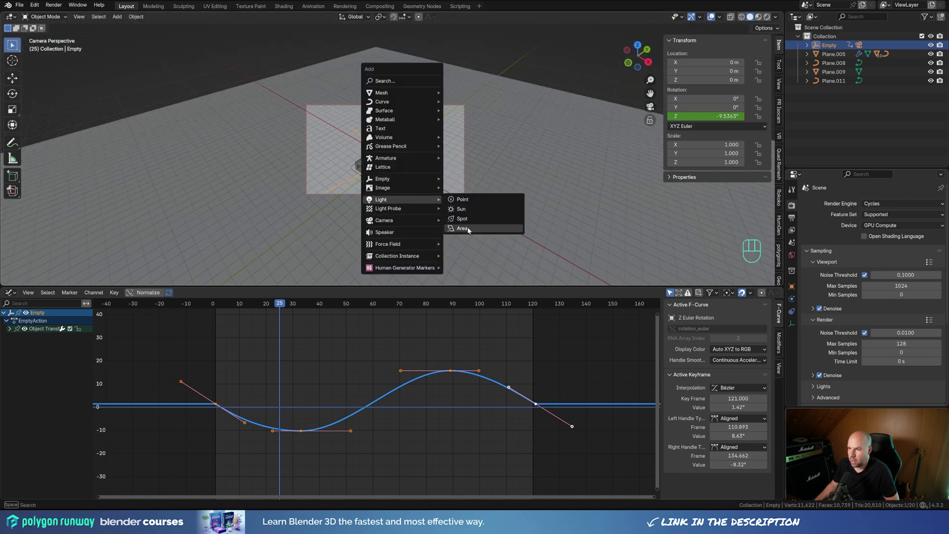
{"action": "left_click", "coordinate": [470, 228]}
{"action": "key", "text": "g"}
{"action": "key", "text": "z"}
{"action": "left_click", "coordinate": [452, 120]}
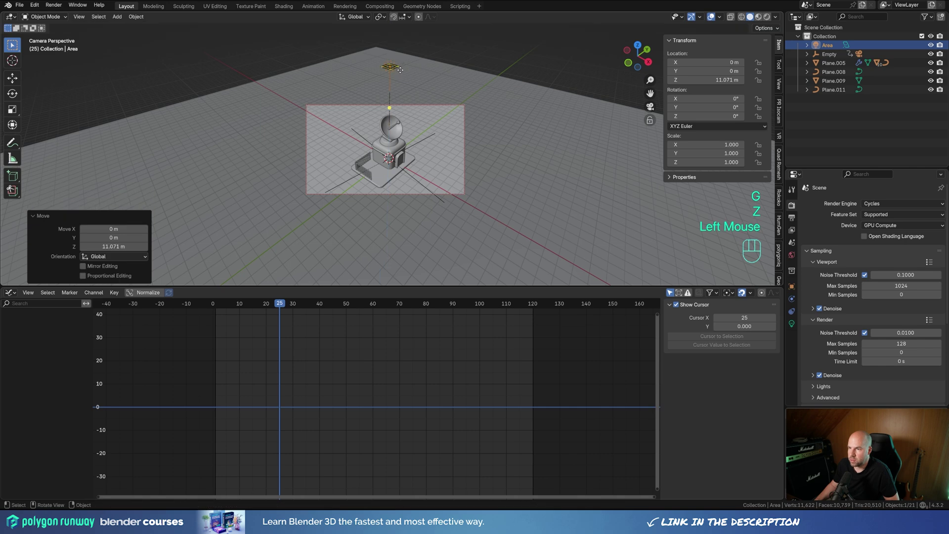
Step: Enlarge the square area light to about 7.9 m and set its power to 500 W
{"action": "left_click_drag", "start_coordinate": [399, 70], "coordinate": [444, 74]}
{"action": "left_click", "coordinate": [792, 324]}
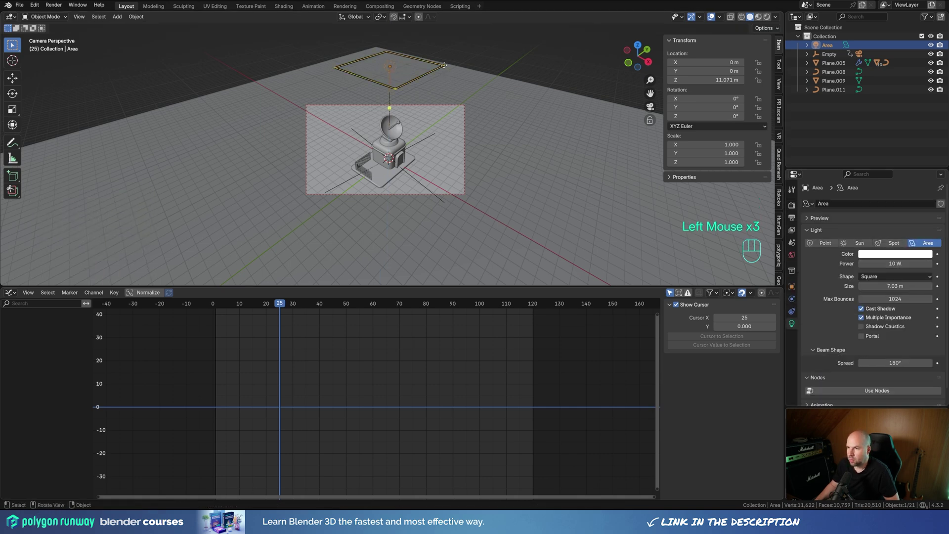
{"action": "left_click_drag", "start_coordinate": [444, 66], "coordinate": [451, 66]}
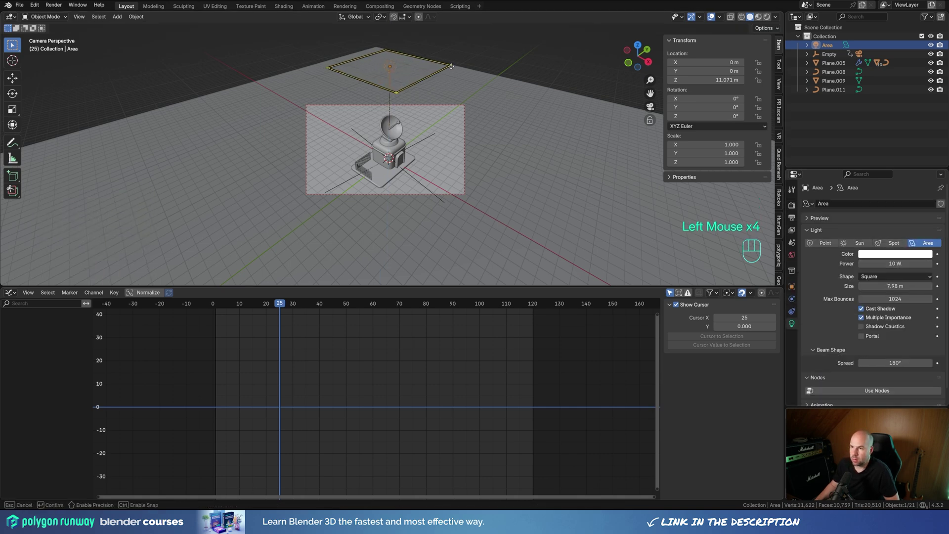
{"action": "left_click", "coordinate": [912, 265]}
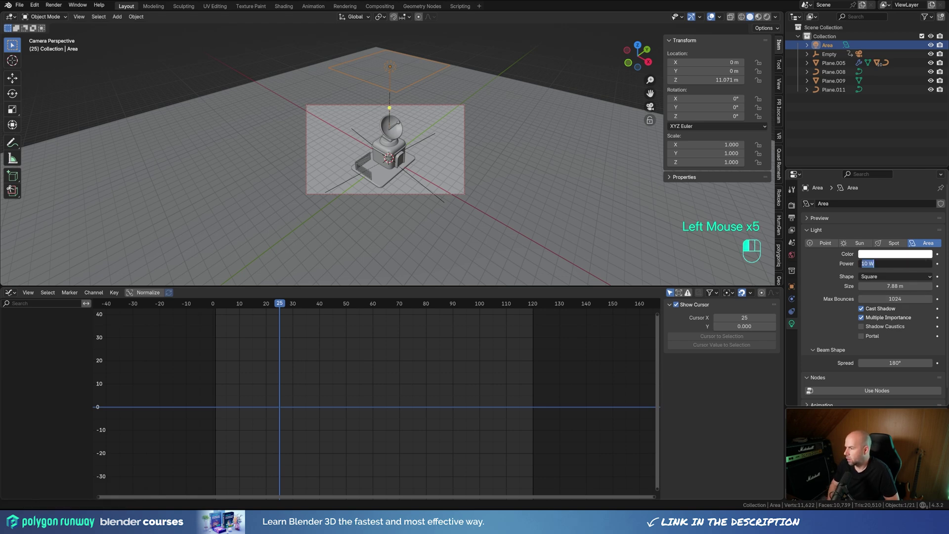
{"action": "type", "text": "500"}
{"action": "key", "text": "Return"}
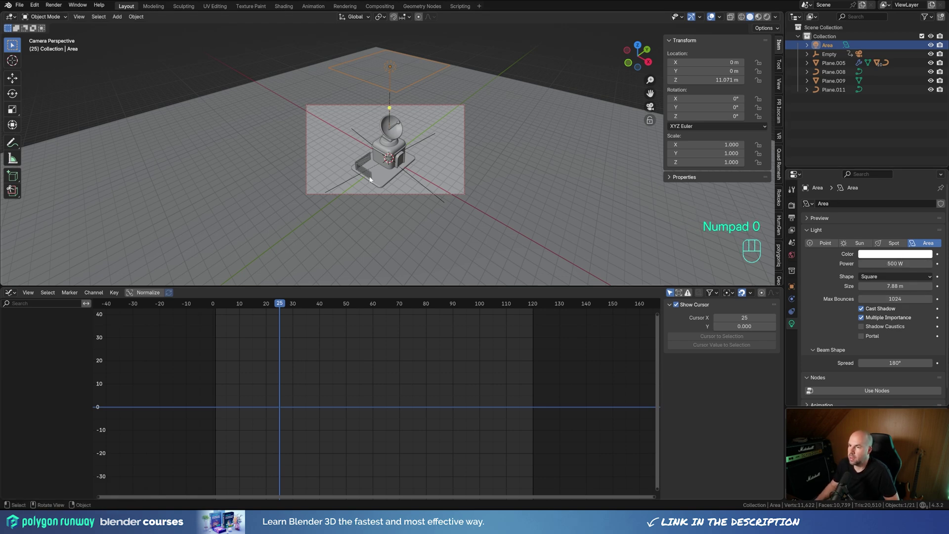
Step: Switch the 3D viewport to rendered shading and enlarge it by shrinking the graph editor
{"action": "key", "text": "z"}
{"action": "left_click", "coordinate": [477, 117]}
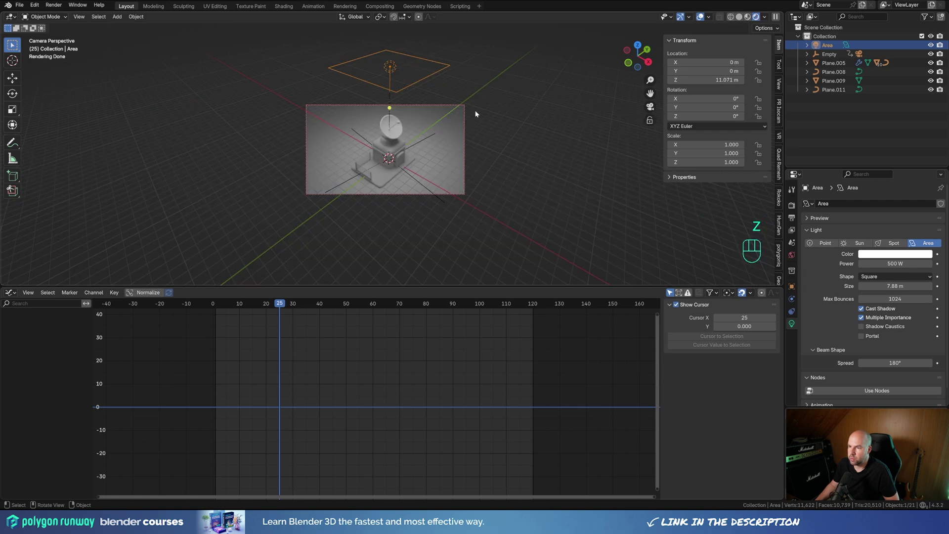
{"action": "middle_click_drag", "start_coordinate": [531, 167], "coordinate": [508, 148], "text": "shift"}
{"action": "scroll", "coordinate": [458, 181], "scroll_direction": "up", "scroll_amount": 3}
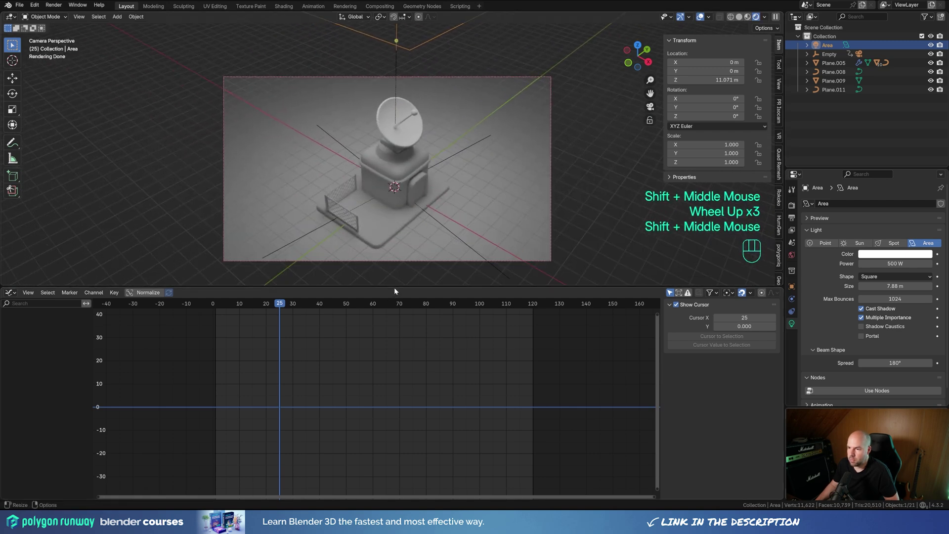
{"action": "left_click_drag", "start_coordinate": [394, 291], "coordinate": [395, 446]}
{"action": "scroll", "coordinate": [494, 205], "scroll_direction": "down", "scroll_amount": 1}
Step: Scale the area light to about 1.04 and move it horizontally to about X -0.74 m, Y 1.53 m
{"action": "key", "text": "s"}
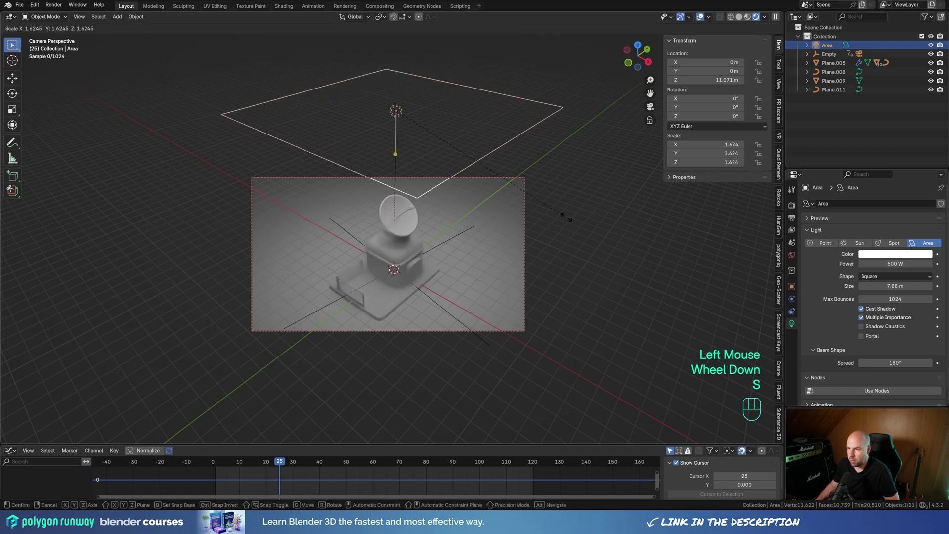
{"action": "left_click", "coordinate": [517, 192]}
{"action": "key", "text": "s"}
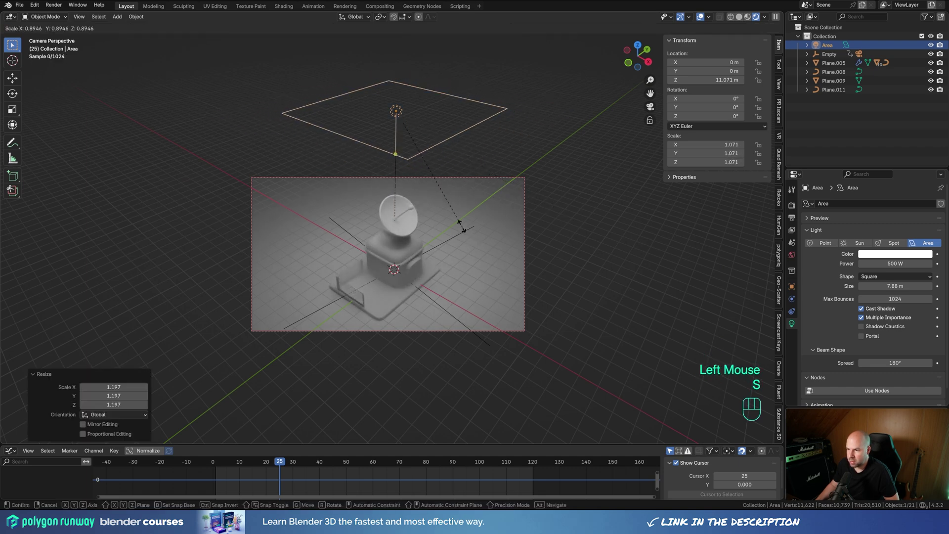
{"action": "left_click", "coordinate": [468, 218]}
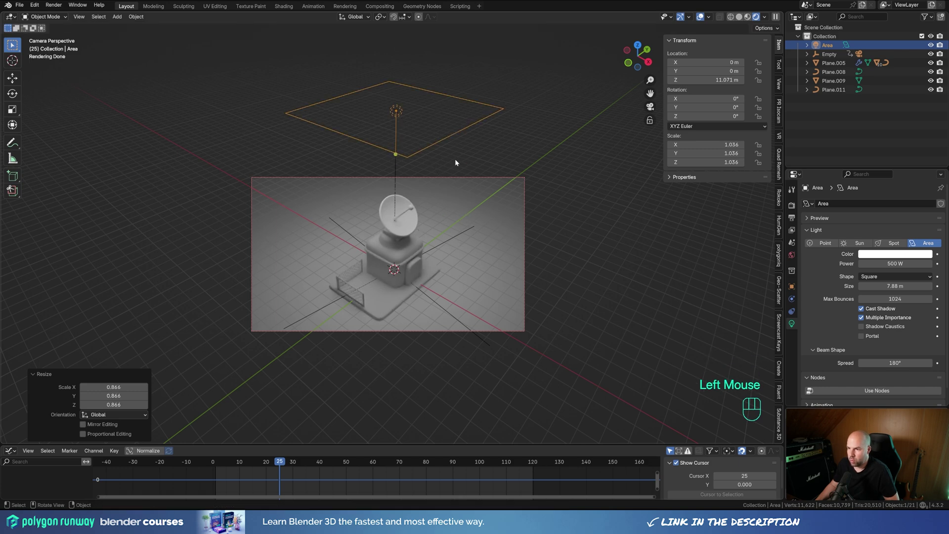
{"action": "key", "text": "g"}
{"action": "key", "text": "shift+z"}
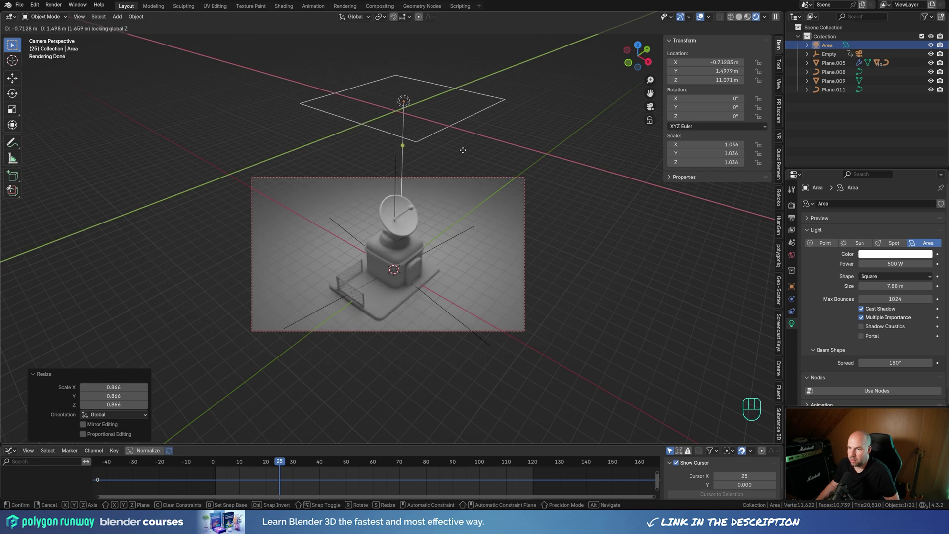
{"action": "left_click", "coordinate": [463, 153]}
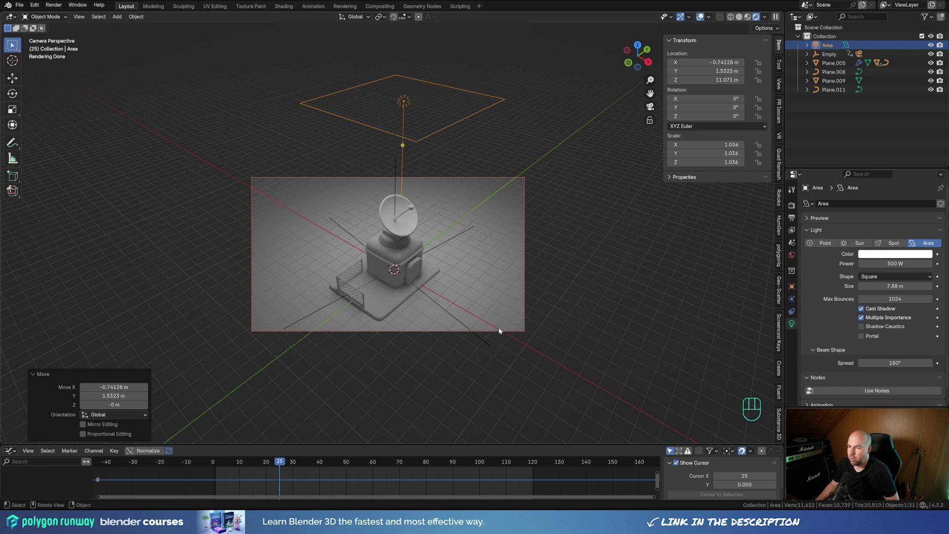
Step: Duplicate the area light in place, lower the copy to about Z 3.6 m and shift it horizontally to about X -4.8 m, Y 5.5 m
{"action": "key", "text": "shift+d"}
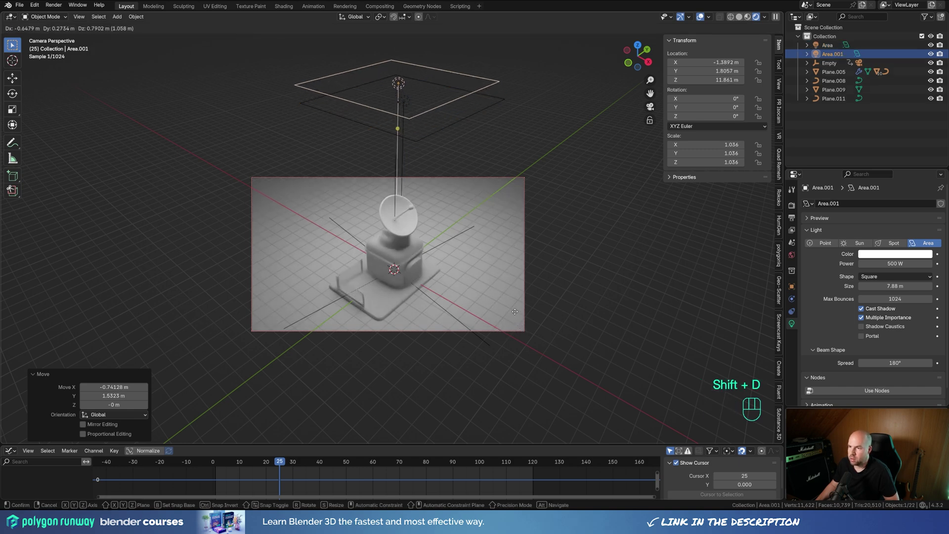
{"action": "right_click", "coordinate": [487, 200]}
{"action": "key", "text": "g"}
{"action": "key", "text": "z"}
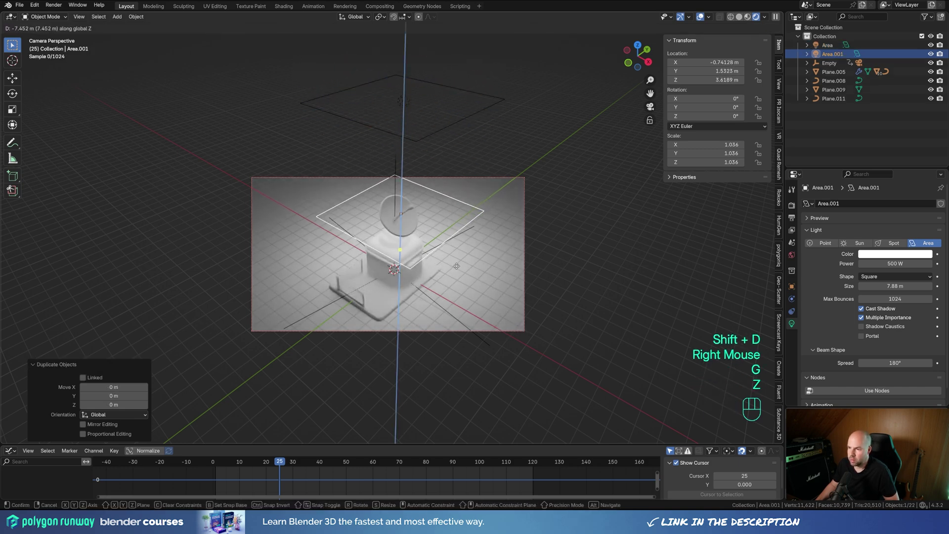
{"action": "left_click", "coordinate": [494, 302]}
{"action": "key", "text": "g"}
{"action": "key", "text": "shift+z"}
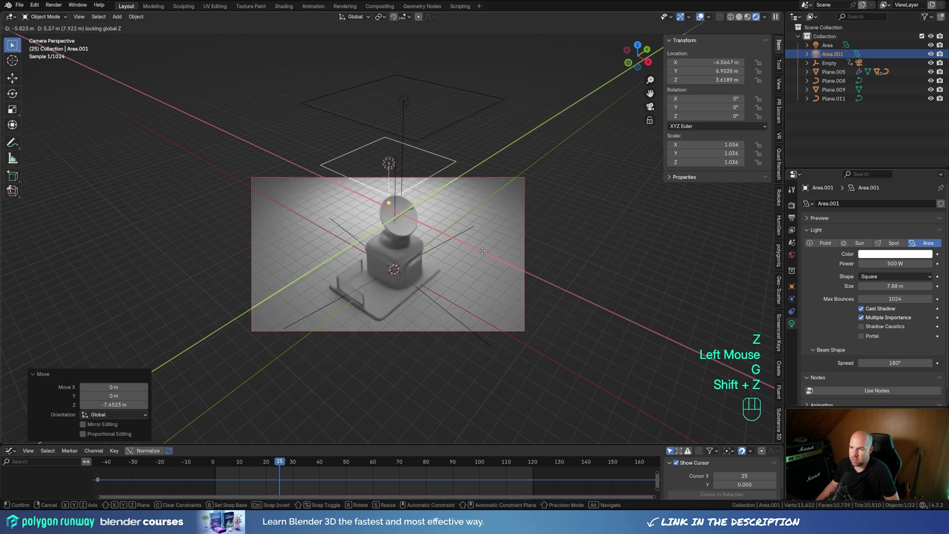
{"action": "left_click", "coordinate": [435, 233]}
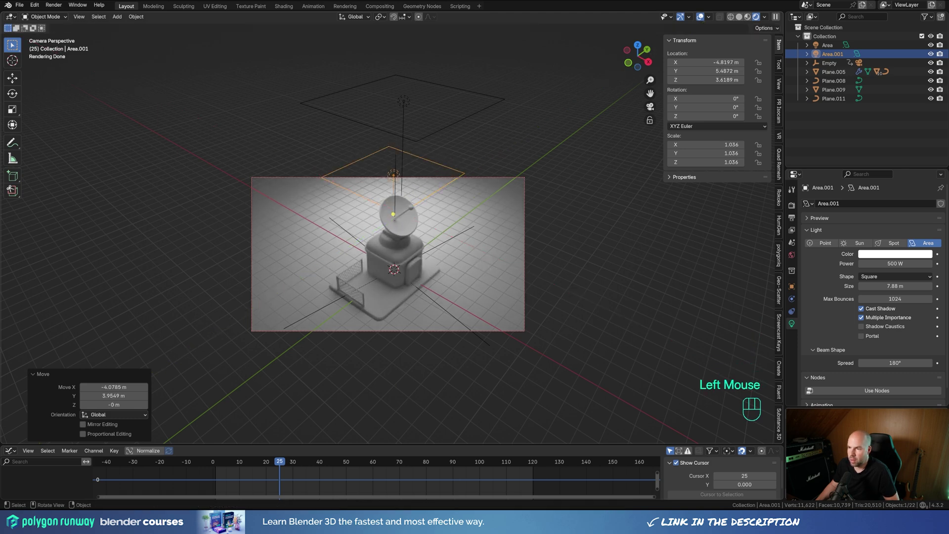
Step: Tilt the duplicated area light freely to about -18° X and -19° Y, and move it about 1.55 m along its local Z
{"action": "key", "text": "r"}
{"action": "key", "text": "r"}
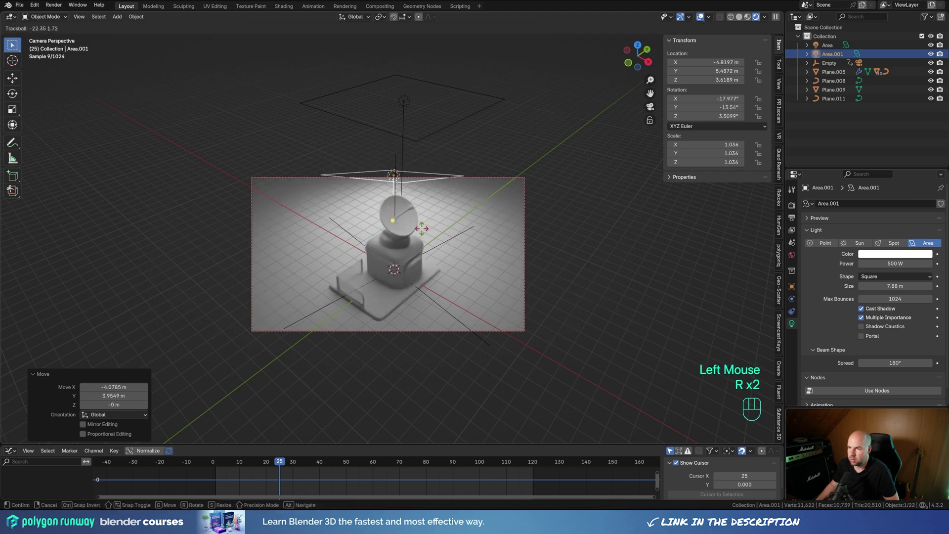
{"action": "left_click", "coordinate": [418, 224]}
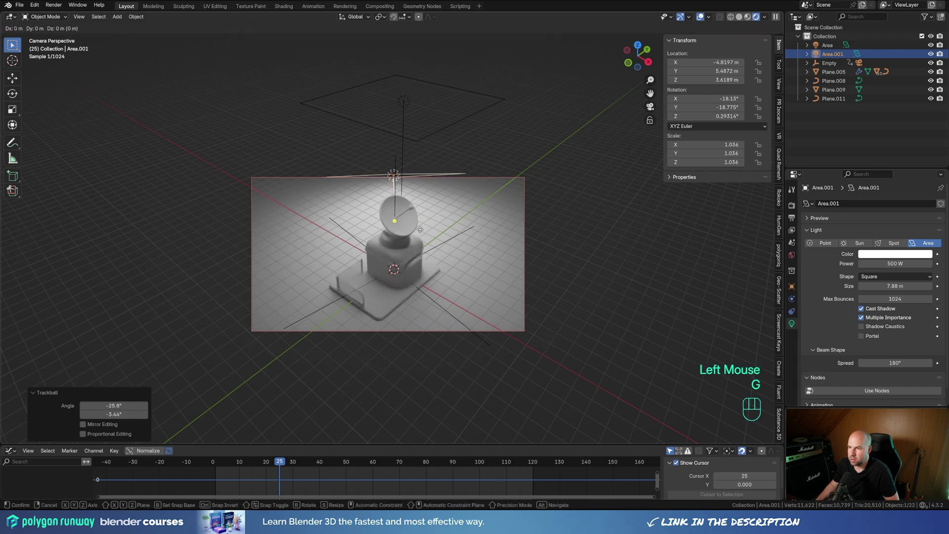
{"action": "key", "text": "g"}
{"action": "key", "text": "z"}
{"action": "key", "text": "z"}
{"action": "left_click", "coordinate": [421, 209]}
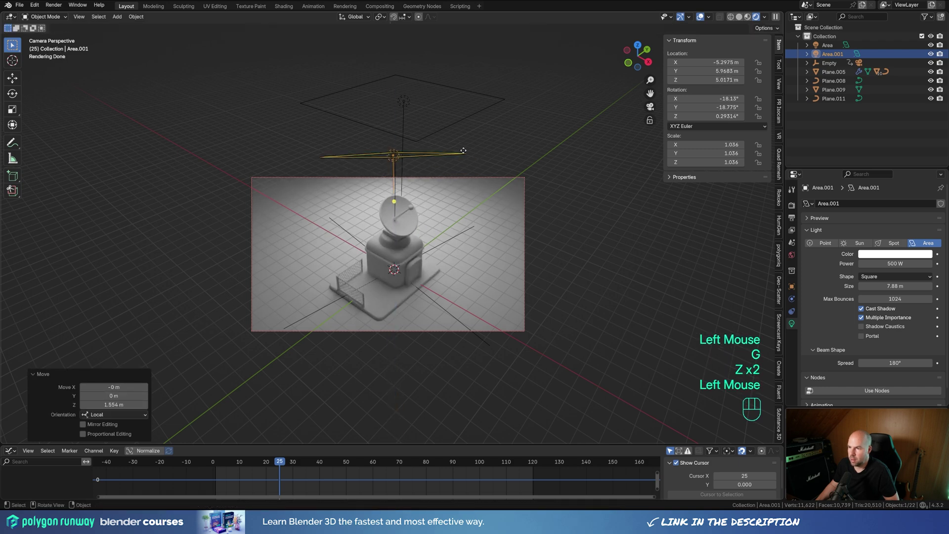
Step: Shrink the second area light to about 5.4 m and set its power to 1500 W
{"action": "left_click_drag", "start_coordinate": [463, 151], "coordinate": [427, 151]}
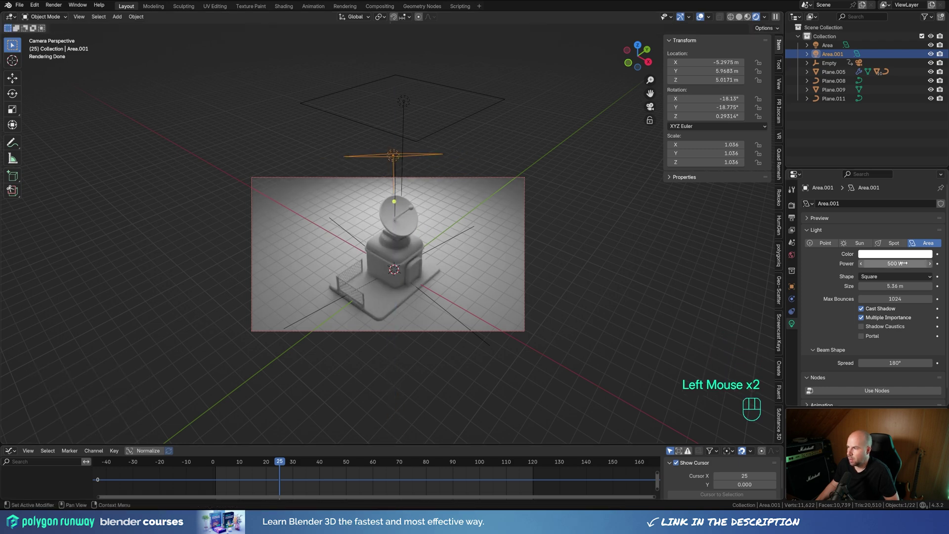
{"action": "left_click", "coordinate": [878, 263]}
{"action": "type", "text": "150"}
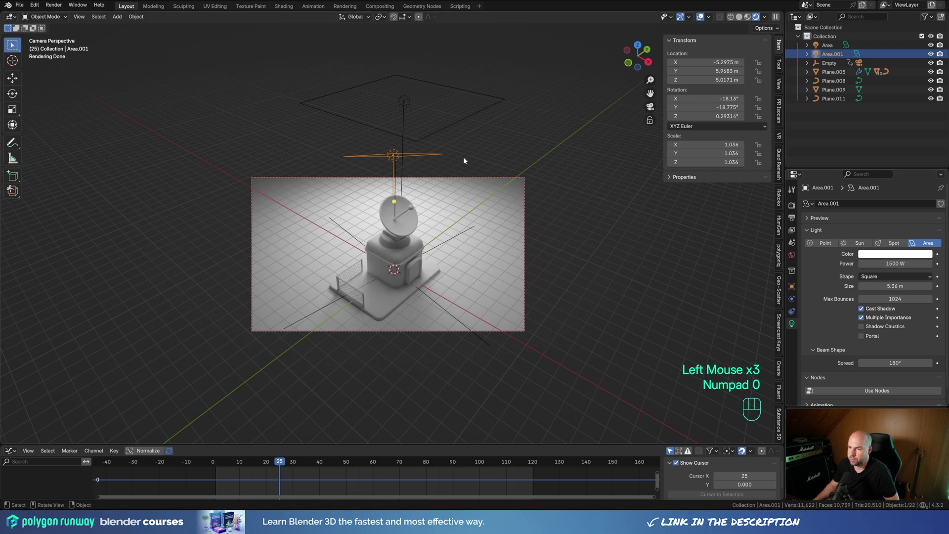
Step: Extend the base slab by moving the vertices of its fence-side edge about -0.44 m along Y
{"action": "scroll", "coordinate": [464, 156], "scroll_direction": "up", "scroll_amount": 2}
{"action": "left_click", "coordinate": [319, 328]}
{"action": "key", "text": "Tab"}
{"action": "key", "text": "1"}
{"action": "left_click_drag", "start_coordinate": [270, 262], "coordinate": [404, 398]}
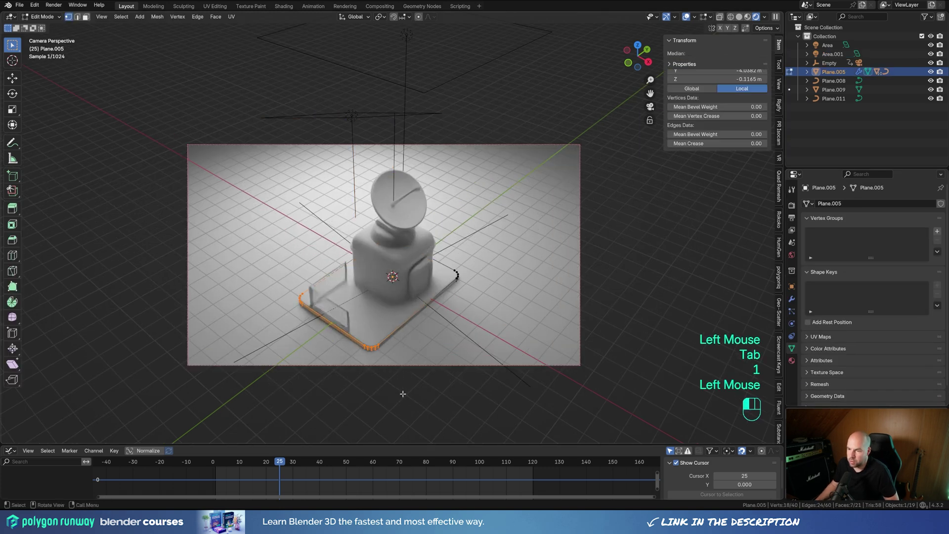
{"action": "key", "text": "g"}
{"action": "key", "text": "y"}
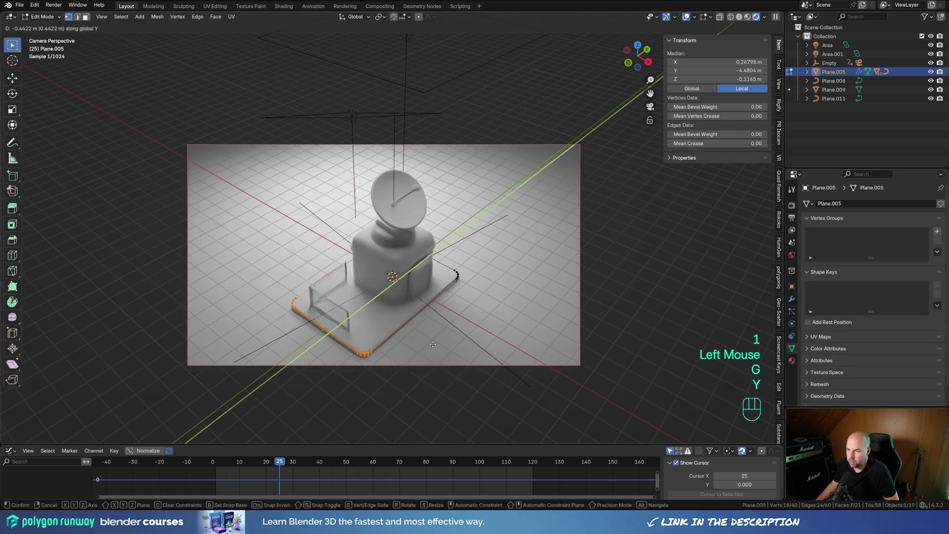
{"action": "left_click", "coordinate": [433, 344]}
{"action": "key", "text": "Tab"}
{"action": "left_click", "coordinate": [477, 154]}
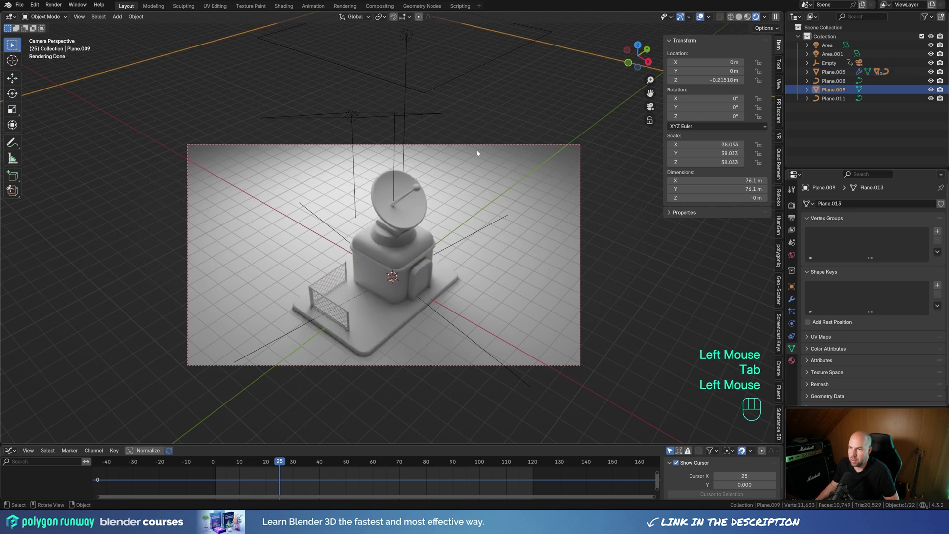
Step: Lower the camera about 0.36 m along Z to reframe the building
{"action": "middle_click_drag", "start_coordinate": [410, 330], "coordinate": [402, 263], "text": "shift"}
{"action": "scroll", "coordinate": [401, 264], "scroll_direction": "up", "scroll_amount": 2}
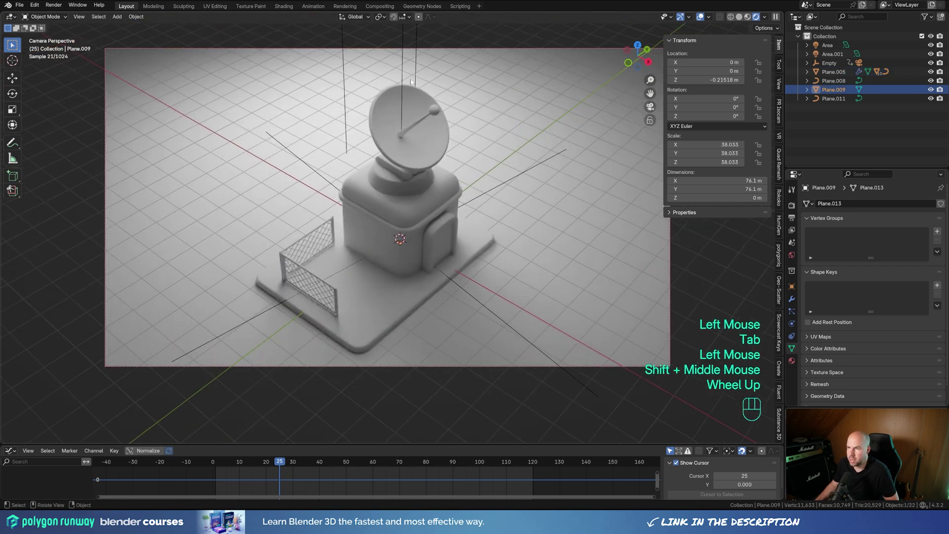
{"action": "left_click", "coordinate": [420, 49]}
{"action": "left_click", "coordinate": [420, 49]}
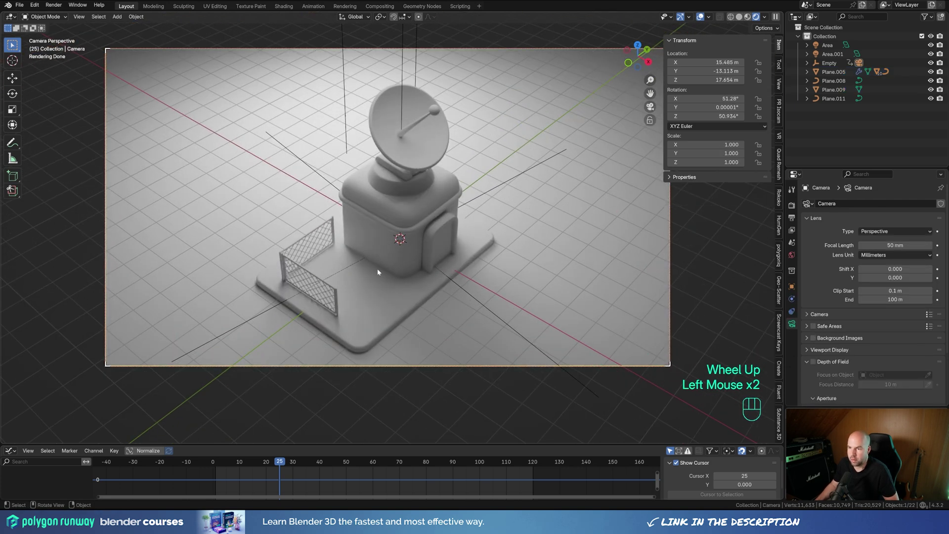
{"action": "key", "text": "g"}
{"action": "key", "text": "z"}
{"action": "left_click", "coordinate": [326, 251]}
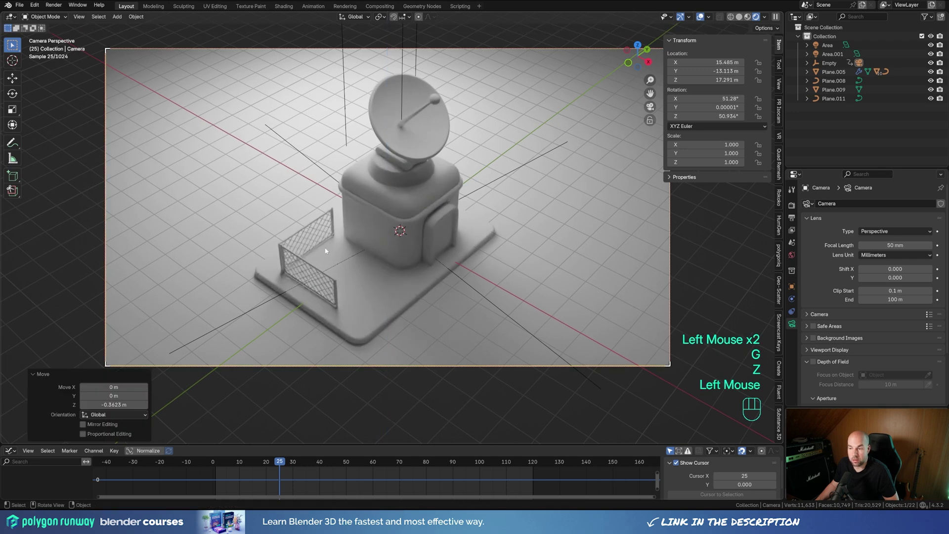
Step: Give the building's lower body a new material with an olive-green base color (about #6A713C) and roughness of about 0.466
{"action": "scroll", "coordinate": [400, 266], "scroll_direction": "down", "scroll_amount": 2}
{"action": "middle_click_drag", "start_coordinate": [426, 269], "coordinate": [462, 264], "text": "shift"}
{"action": "scroll", "coordinate": [401, 254], "scroll_direction": "up", "scroll_amount": 2}
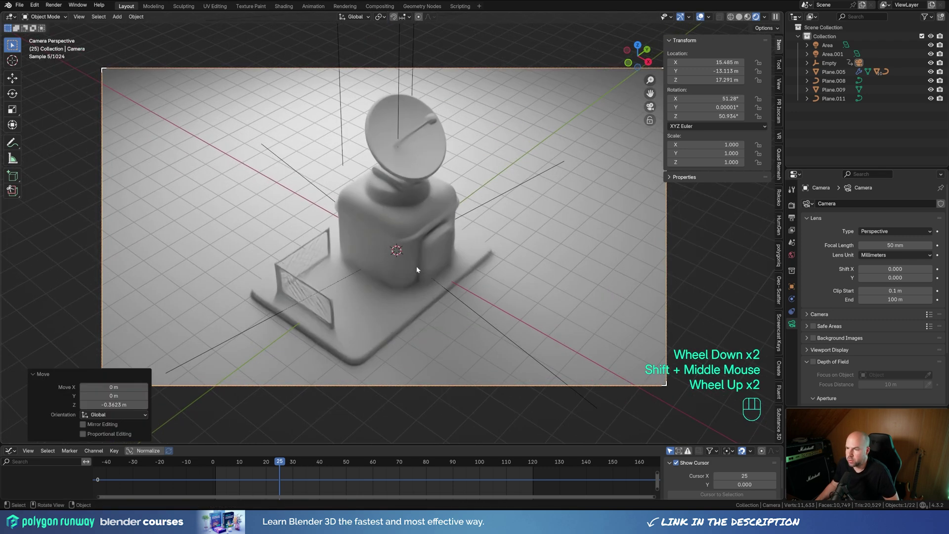
{"action": "left_click", "coordinate": [391, 268]}
{"action": "left_click", "coordinate": [792, 361]}
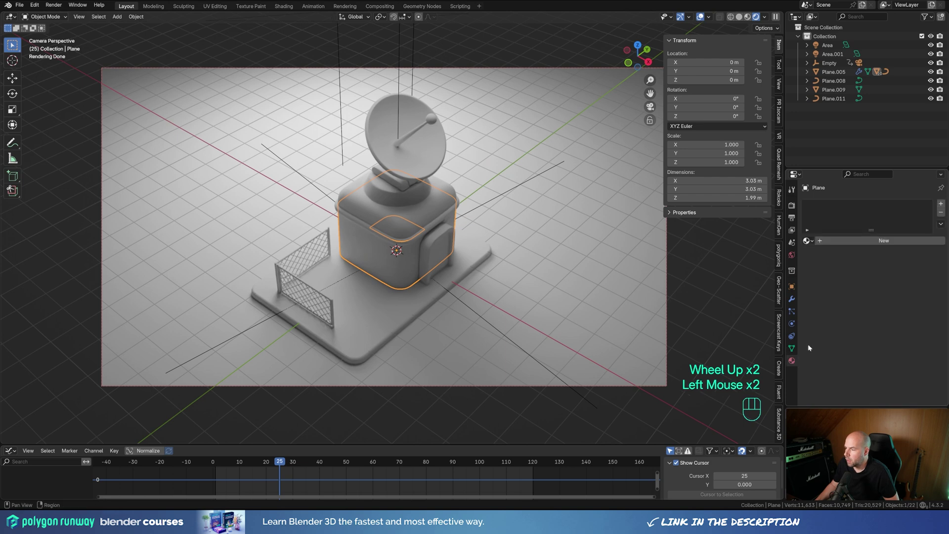
{"action": "left_click", "coordinate": [840, 241]}
{"action": "left_click", "coordinate": [892, 297]}
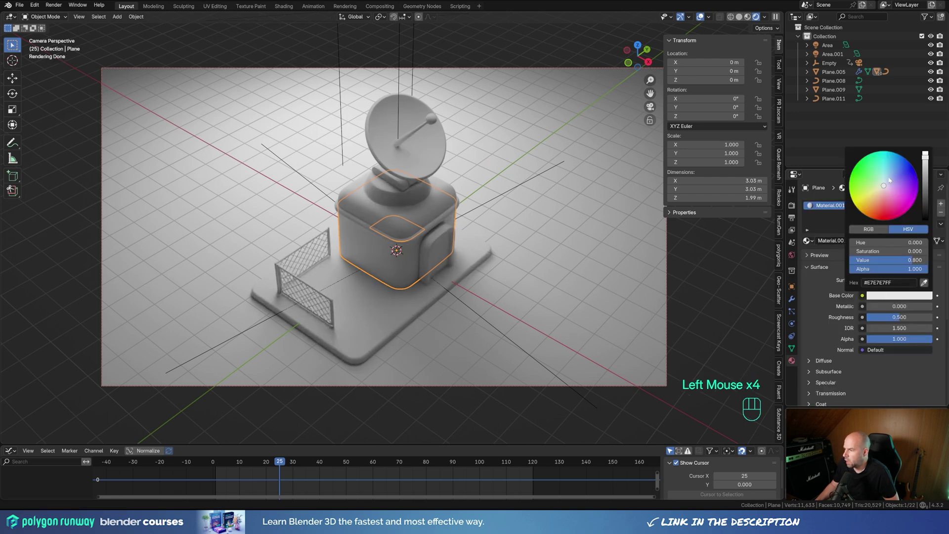
{"action": "left_click_drag", "start_coordinate": [873, 185], "coordinate": [869, 192]}
{"action": "left_click_drag", "start_coordinate": [926, 165], "coordinate": [926, 190]}
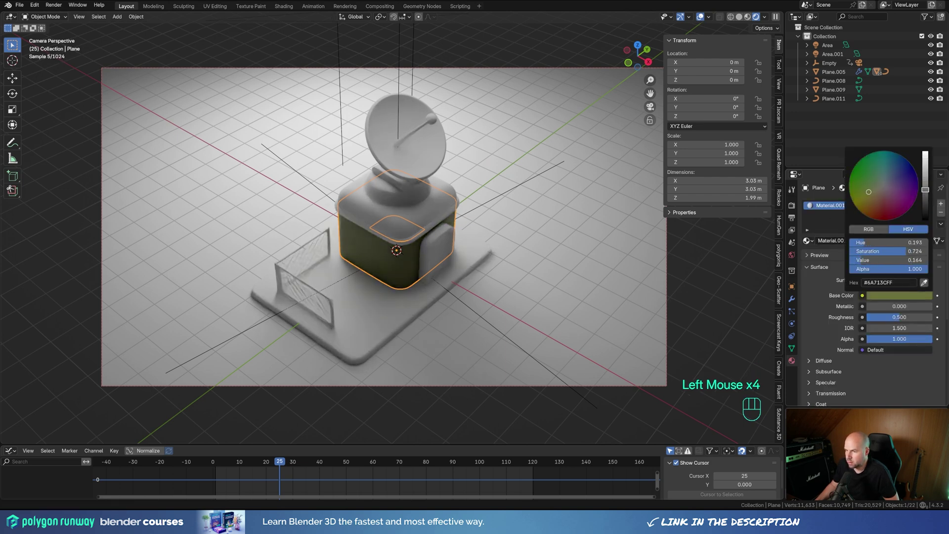
{"action": "mouse_move", "coordinate": [882, 318]}
{"action": "left_mouse_down"}
{"action": "mouse_move", "coordinate": [933, 317]}
{"action": "mouse_move", "coordinate": [897, 317]}
{"action": "left_mouse_up"}
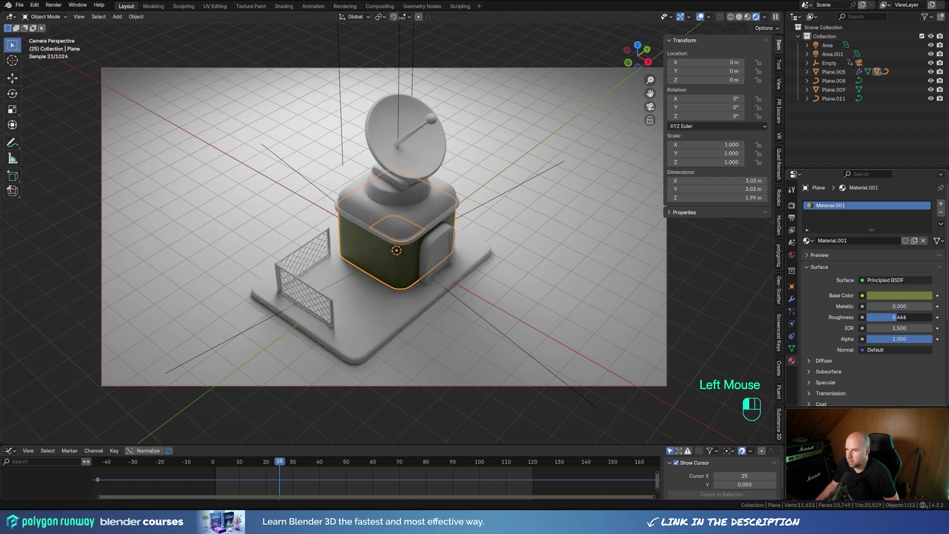
Step: Give the trim band around the building a new material with Metallic 1.000 and a light grey base color
{"action": "left_click", "coordinate": [440, 206]}
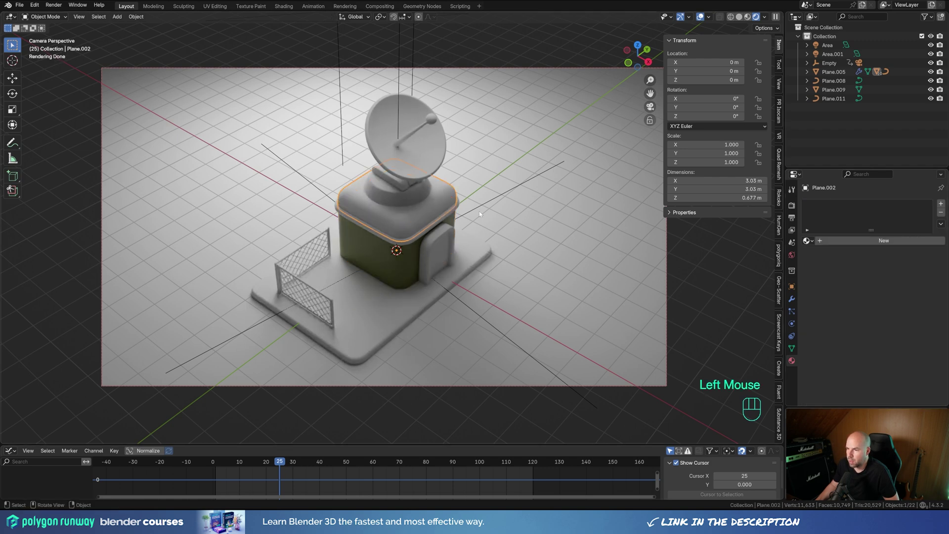
{"action": "left_click", "coordinate": [421, 233]}
{"action": "left_click", "coordinate": [841, 240]}
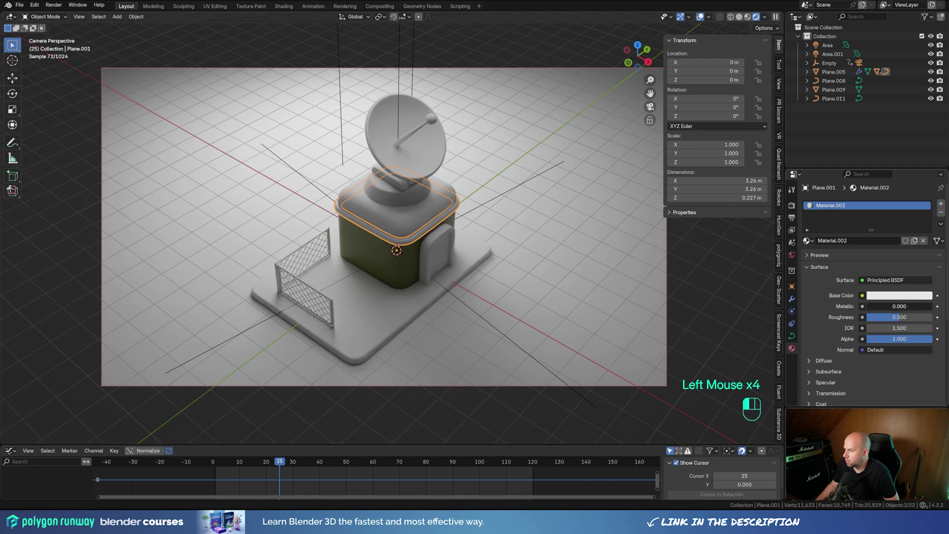
{"action": "left_click_drag", "start_coordinate": [880, 307], "coordinate": [947, 307]}
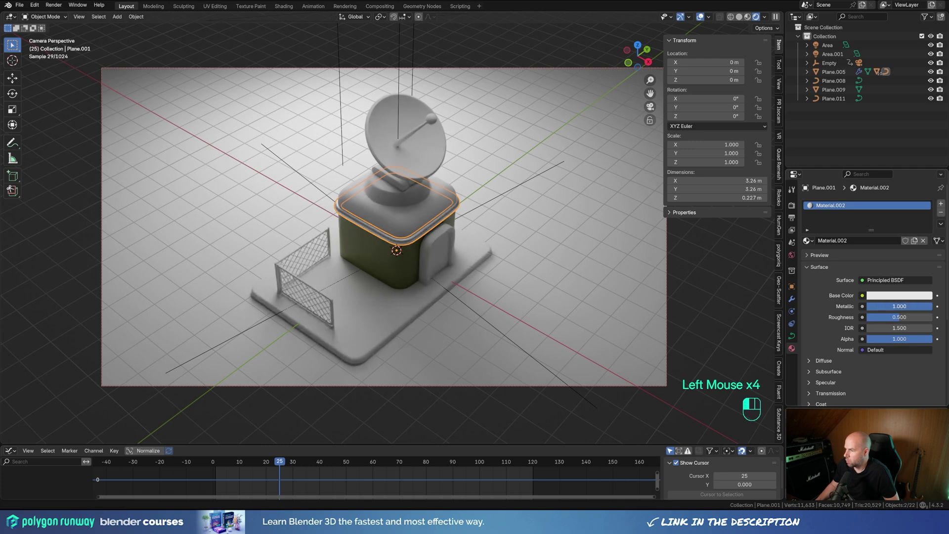
{"action": "left_click", "coordinate": [900, 296]}
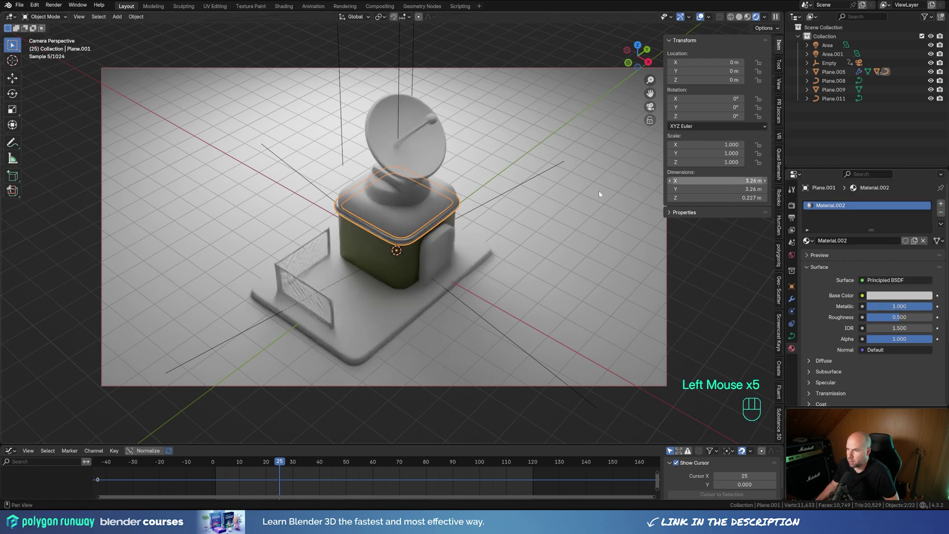
Step: Assign the existing olive-green Material.001 to the building's roof block
{"action": "left_click", "coordinate": [431, 218]}
{"action": "left_click", "coordinate": [807, 241]}
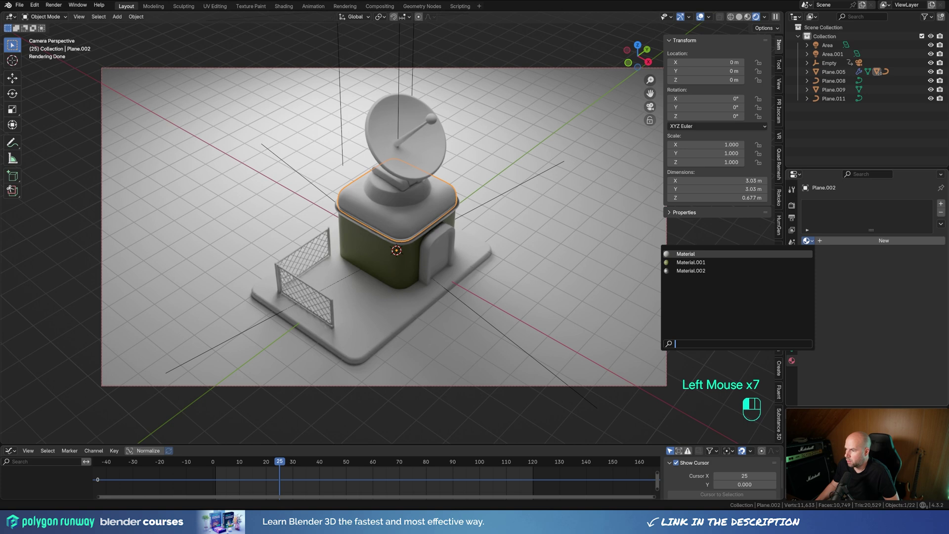
{"action": "left_click", "coordinate": [710, 271]}
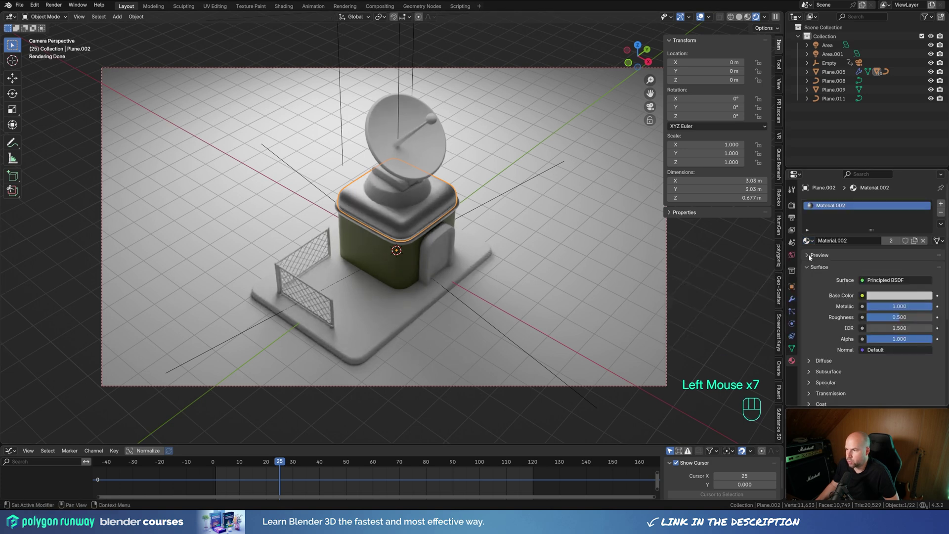
{"action": "left_click", "coordinate": [807, 241]}
{"action": "left_click", "coordinate": [712, 262]}
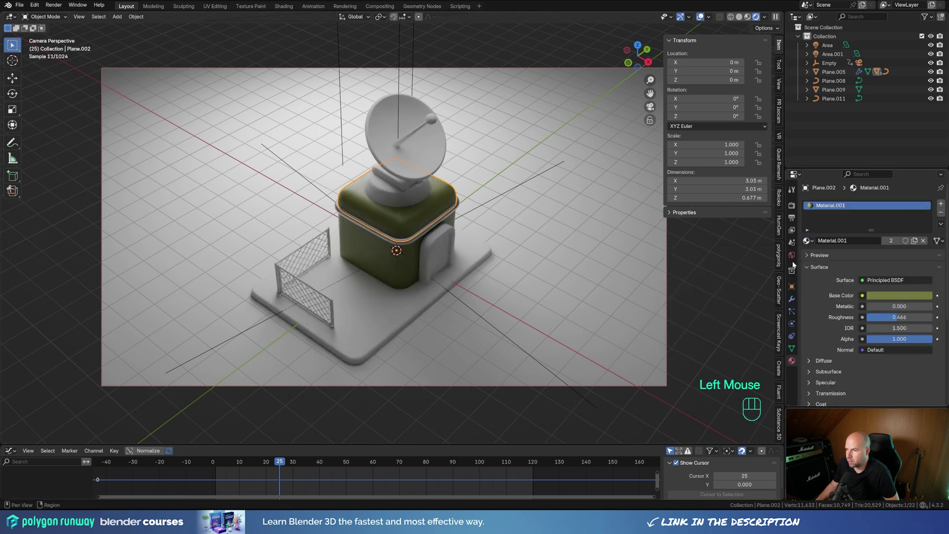
Step: Make the roof's material an independent copy, darken its base color to about #484C29 and raise roughness to about 0.828
{"action": "left_click", "coordinate": [916, 241]}
{"action": "left_click", "coordinate": [904, 296]}
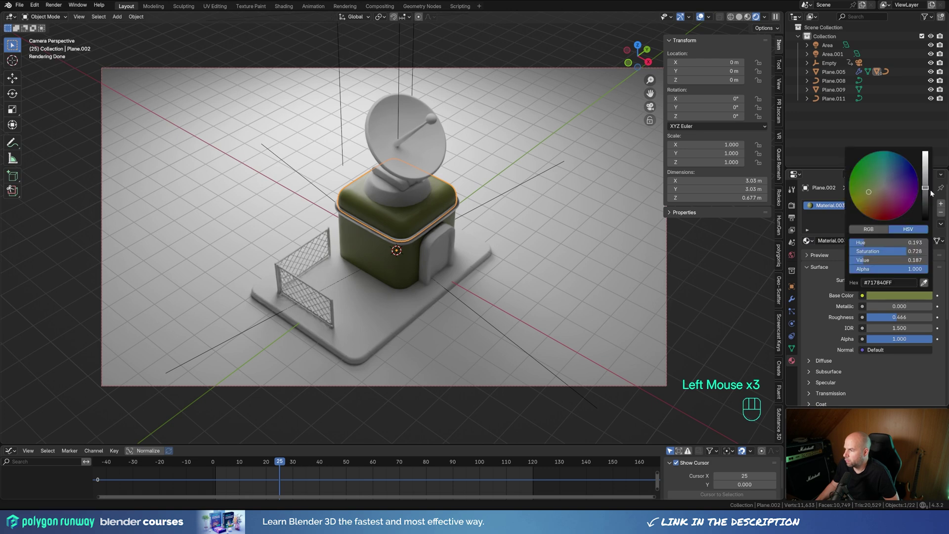
{"action": "left_click_drag", "start_coordinate": [926, 195], "coordinate": [926, 200]}
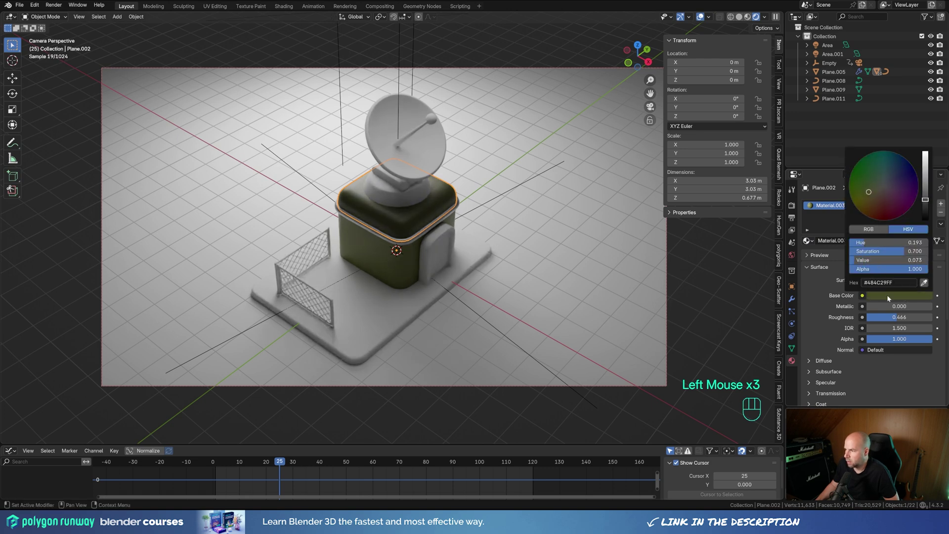
{"action": "left_click_drag", "start_coordinate": [885, 316], "coordinate": [909, 316]}
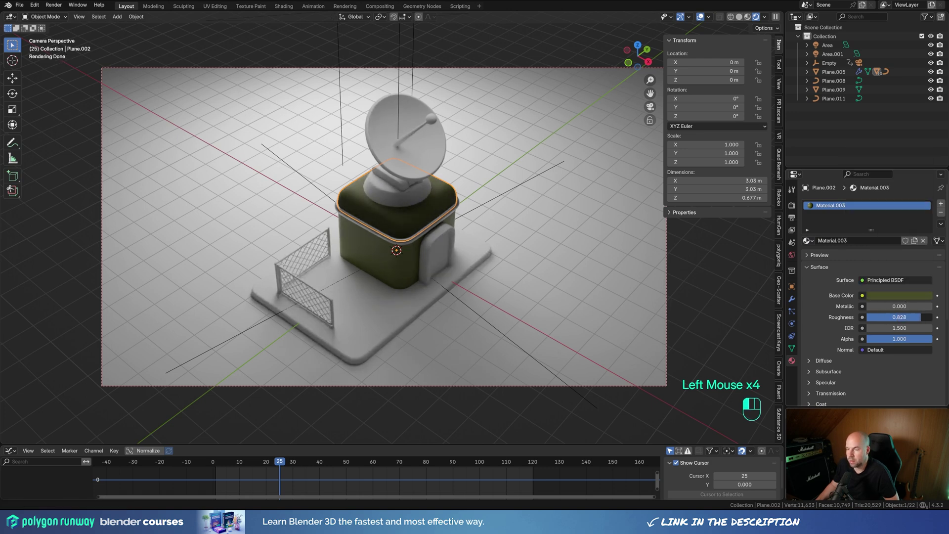
Step: Assign the metallic Material.002 to the round dish base and the bracket block on top of it
{"action": "left_click", "coordinate": [390, 204]}
{"action": "left_click", "coordinate": [807, 241]}
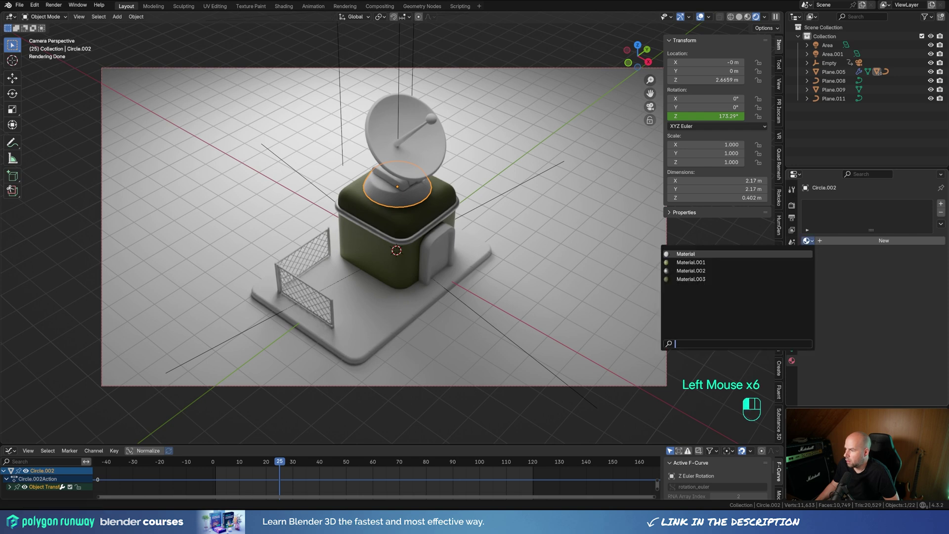
{"action": "left_click", "coordinate": [691, 270]}
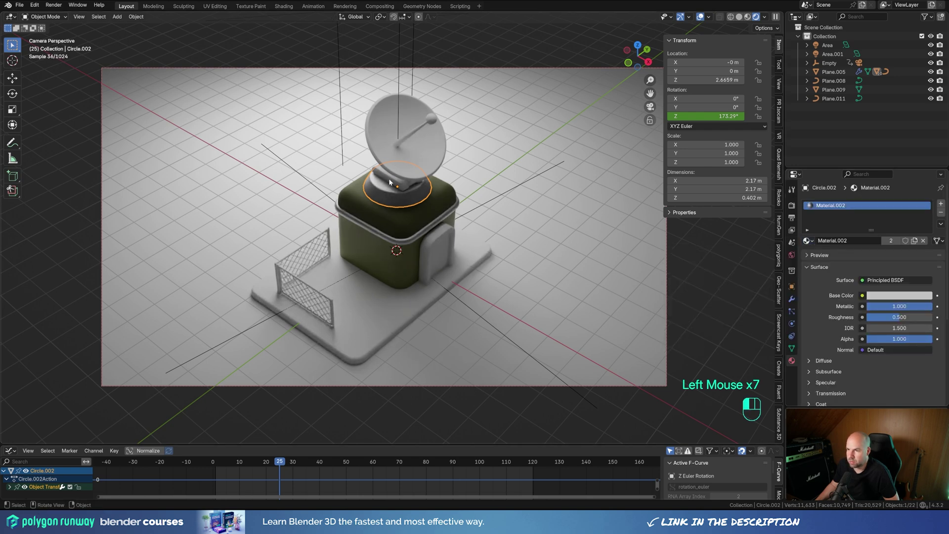
{"action": "left_click", "coordinate": [391, 182]}
{"action": "left_click", "coordinate": [810, 243]}
{"action": "left_click", "coordinate": [692, 271]}
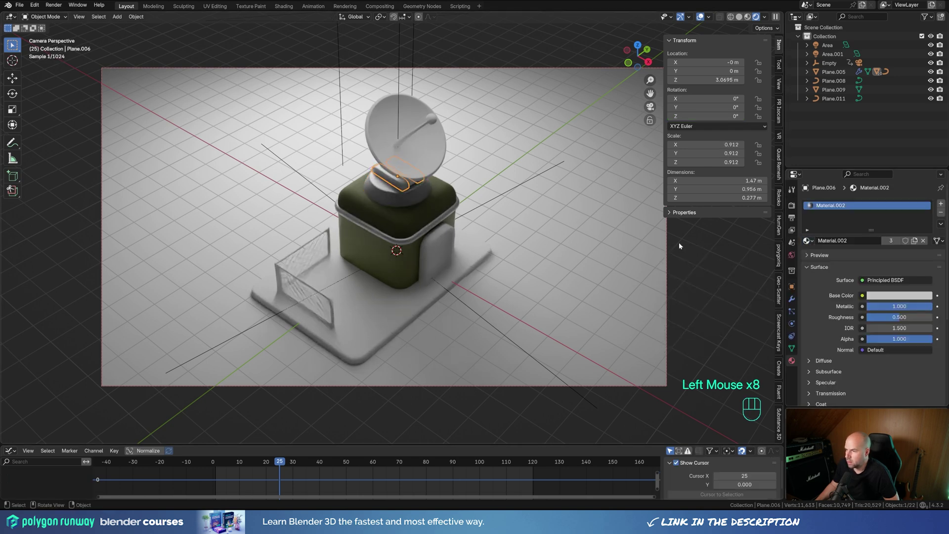
Step: Assign the metallic Material.002 to the tilted support arm that holds the dish
{"action": "left_click", "coordinate": [411, 171]}
{"action": "middle_click_drag", "start_coordinate": [649, 225], "coordinate": [386, 128]}
{"action": "scroll", "coordinate": [386, 128], "scroll_direction": "up", "scroll_amount": 2}
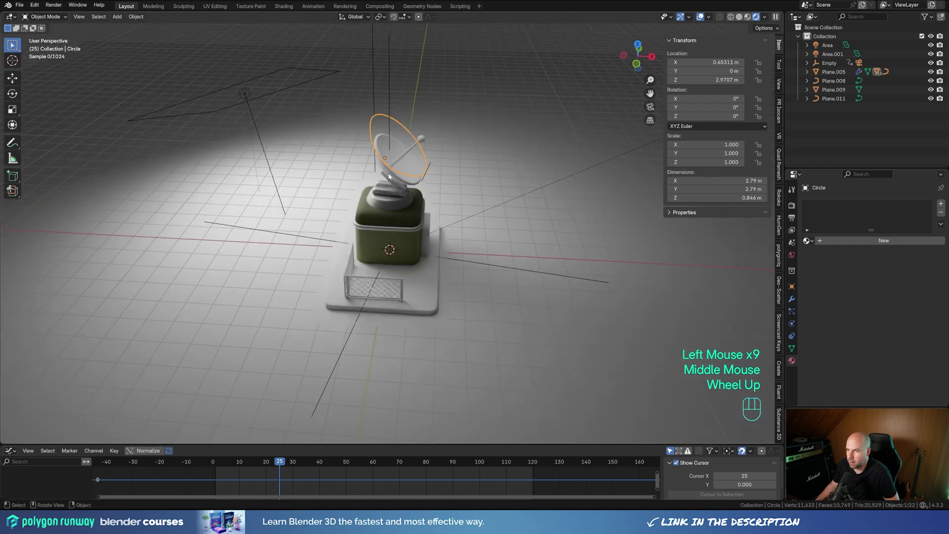
{"action": "left_click", "coordinate": [383, 108]}
{"action": "left_click", "coordinate": [398, 101]}
{"action": "left_click", "coordinate": [810, 241]}
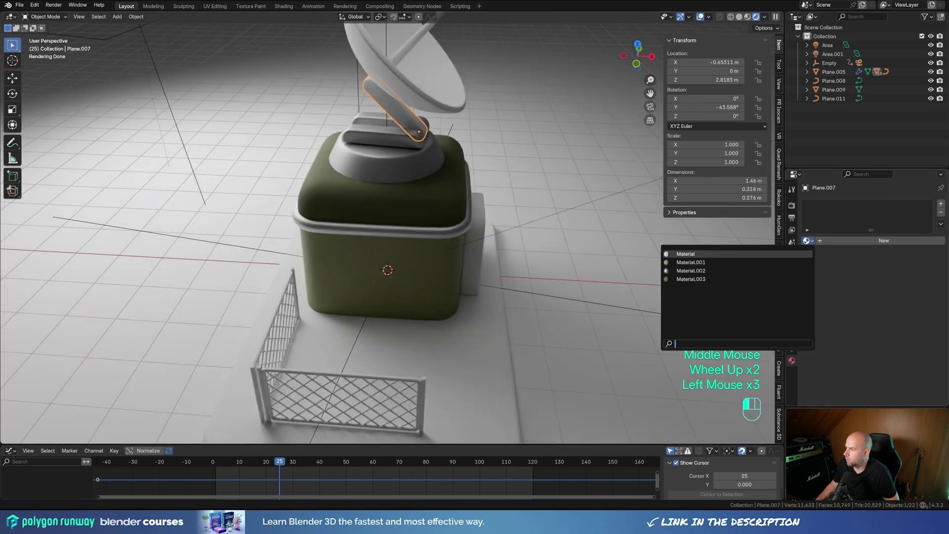
{"action": "left_click", "coordinate": [692, 270]}
Step: Assign the metallic Material.002 to the round satellite dish itself
{"action": "left_click", "coordinate": [421, 87]}
{"action": "left_click", "coordinate": [809, 241]}
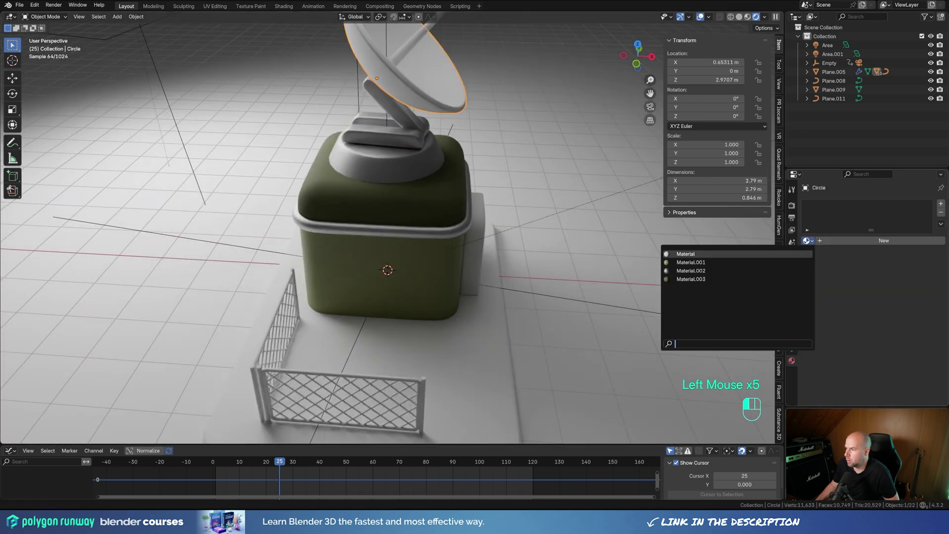
{"action": "left_click", "coordinate": [692, 271]}
{"action": "scroll", "coordinate": [468, 141], "scroll_direction": "down", "scroll_amount": 2}
{"action": "middle_click_drag", "start_coordinate": [468, 141], "coordinate": [445, 123]}
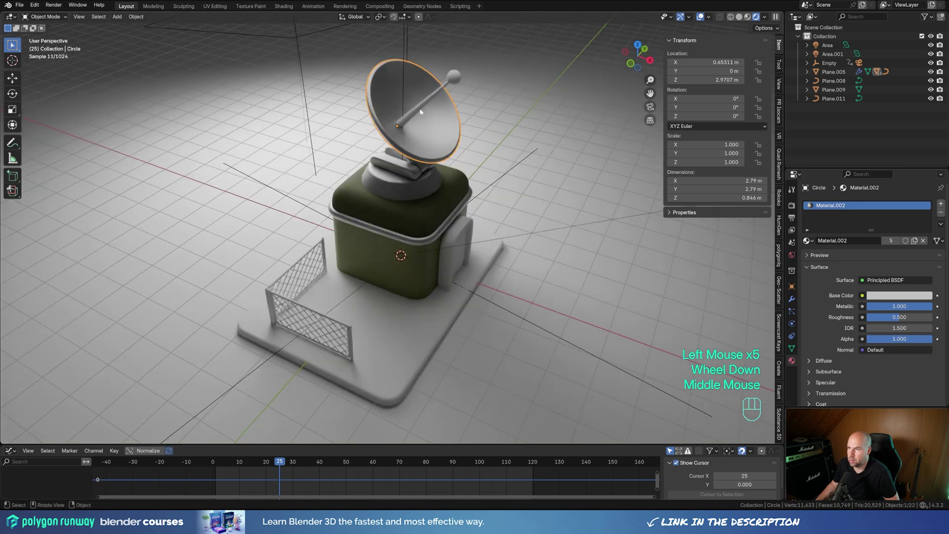
Step: Assign the olive-green Material.001 to the dish's feed rod and the metallic Material.002 to the sphere at its tip
{"action": "left_click", "coordinate": [431, 96]}
{"action": "left_click", "coordinate": [807, 242]}
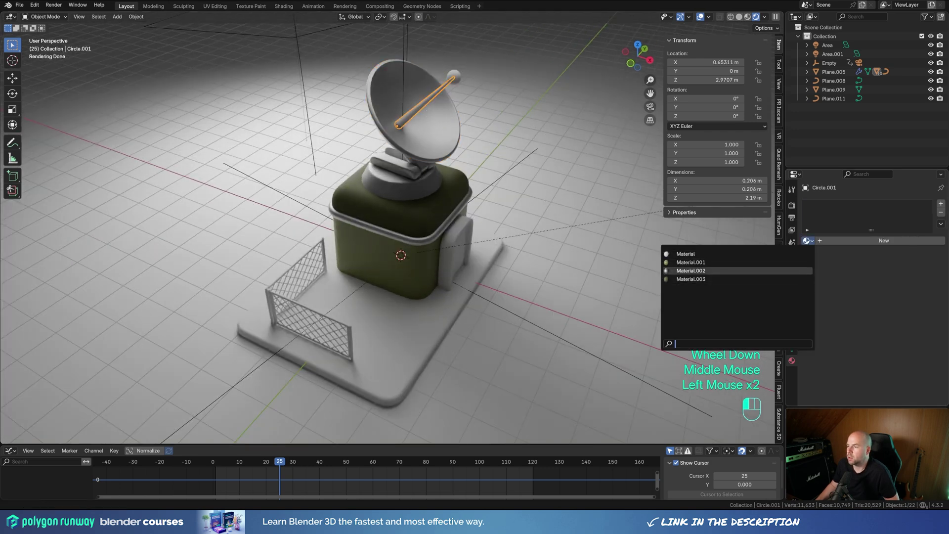
{"action": "left_click", "coordinate": [692, 262]}
{"action": "left_click", "coordinate": [454, 77]}
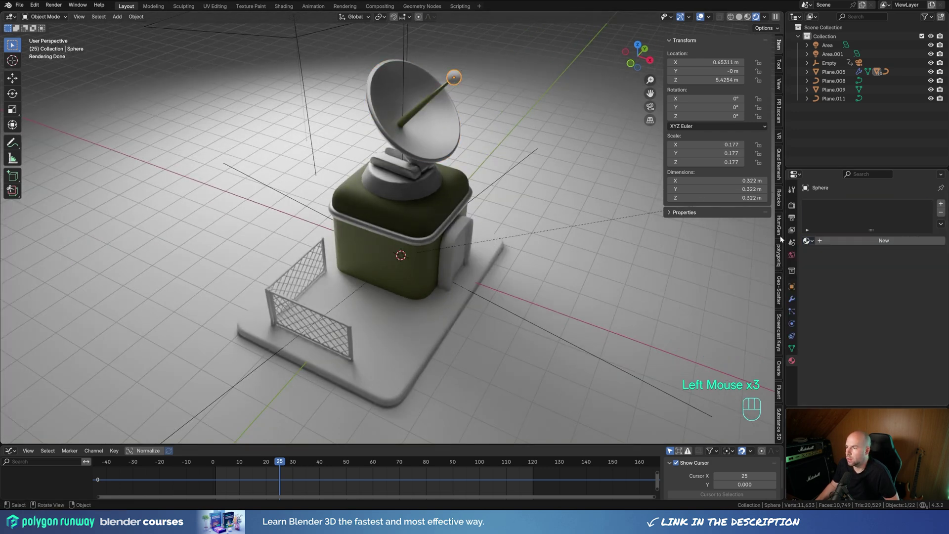
{"action": "left_click", "coordinate": [806, 241]}
{"action": "left_click", "coordinate": [692, 271]}
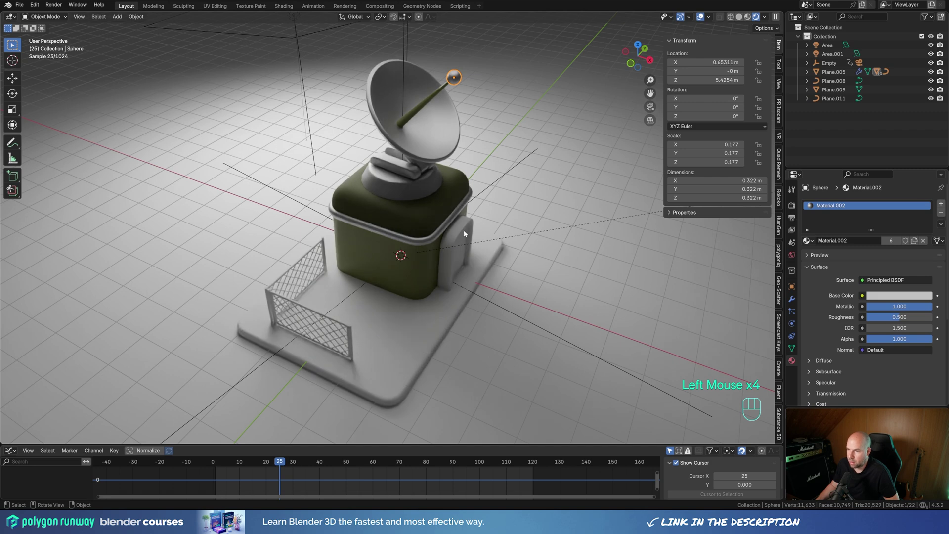
Step: Assign the building's olive-green material to the door frame and the metallic Material.002 to the door panel
{"action": "left_click", "coordinate": [464, 234]}
{"action": "left_click", "coordinate": [434, 164]}
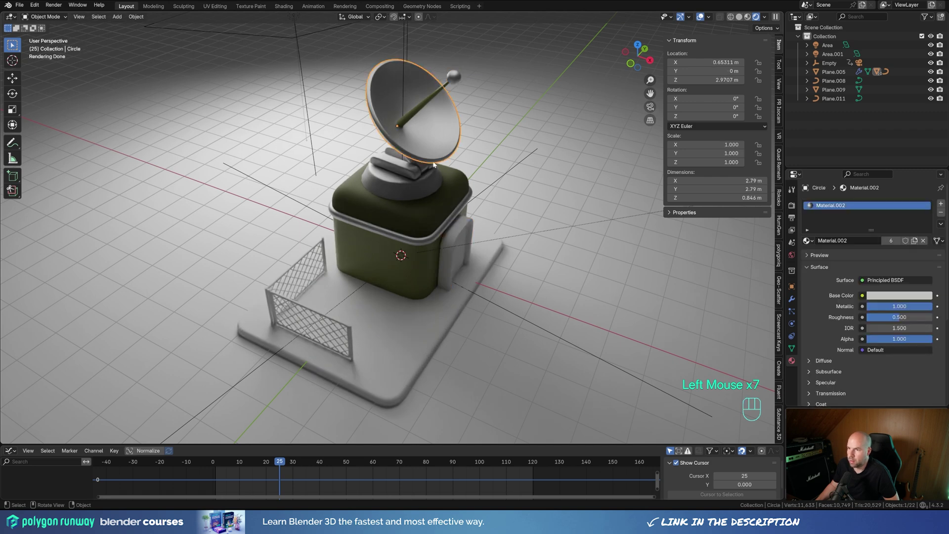
{"action": "left_click", "coordinate": [445, 248]}
{"action": "left_click", "coordinate": [807, 241]}
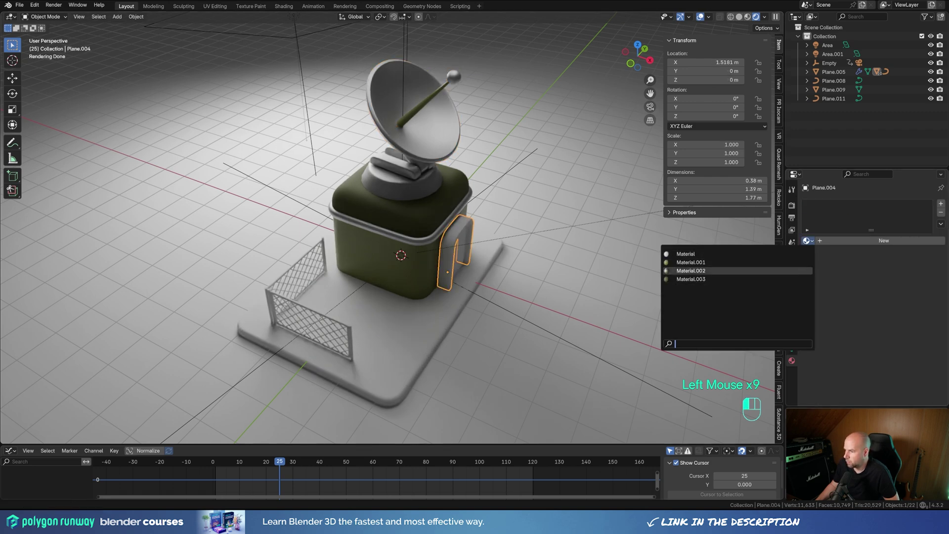
{"action": "left_click", "coordinate": [691, 270]}
{"action": "left_click", "coordinate": [457, 252]}
{"action": "left_click", "coordinate": [806, 241]}
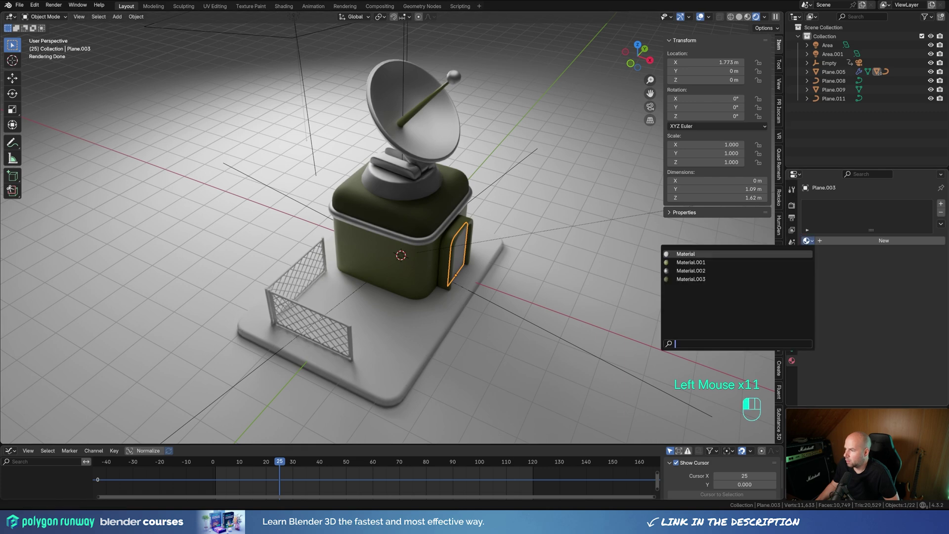
{"action": "left_click", "coordinate": [691, 270]}
Step: Assign the metallic Material.002 to both chain-link fence panels
{"action": "left_click", "coordinate": [296, 269]}
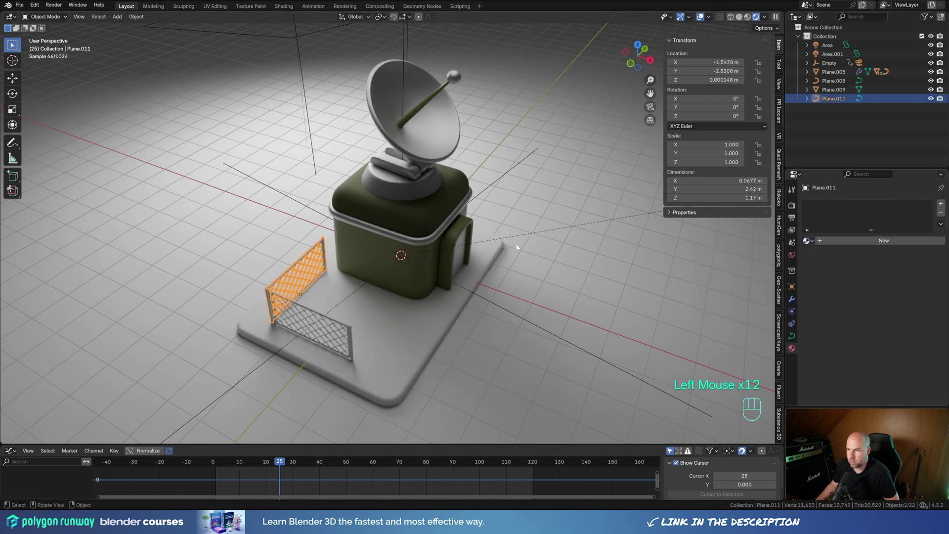
{"action": "left_click", "coordinate": [807, 241]}
{"action": "left_click", "coordinate": [691, 271]}
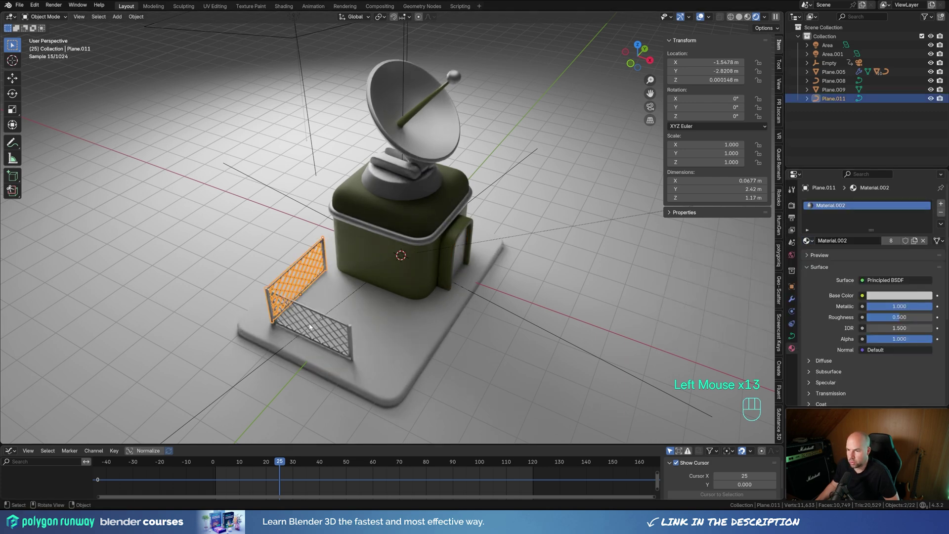
{"action": "left_click", "coordinate": [312, 327]}
{"action": "left_click", "coordinate": [805, 242]}
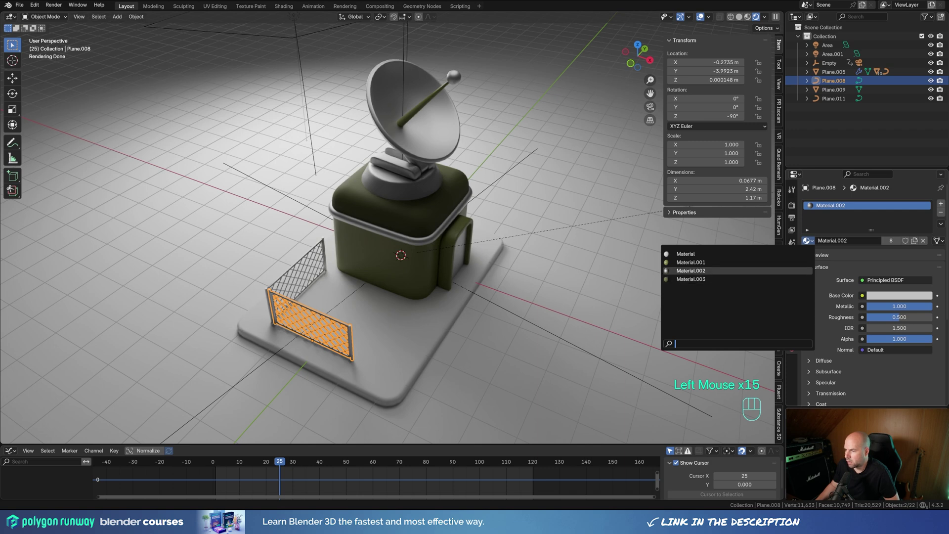
{"action": "left_click", "coordinate": [726, 272]}
Step: Give the rounded platform under the building a new material with a darker grey base color
{"action": "left_click", "coordinate": [411, 316]}
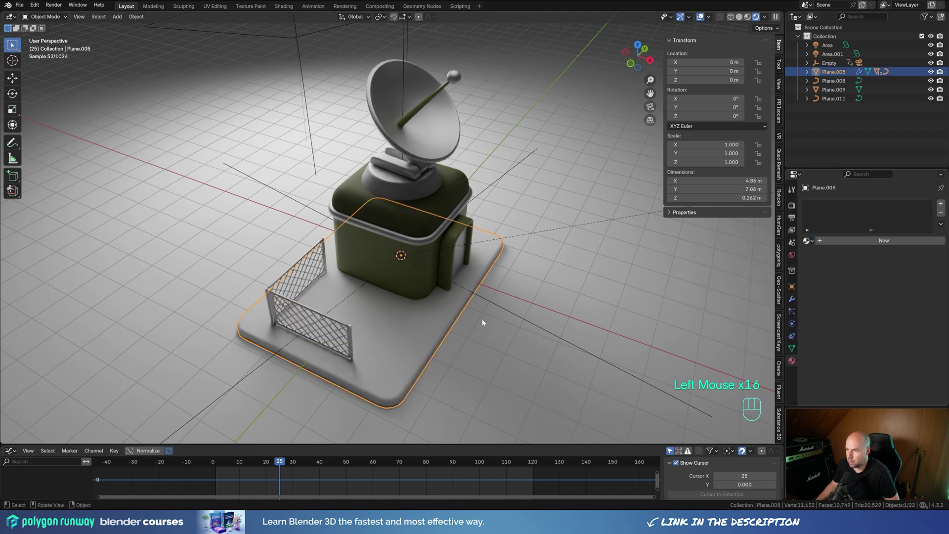
{"action": "left_click", "coordinate": [891, 238]}
{"action": "left_click", "coordinate": [900, 295]}
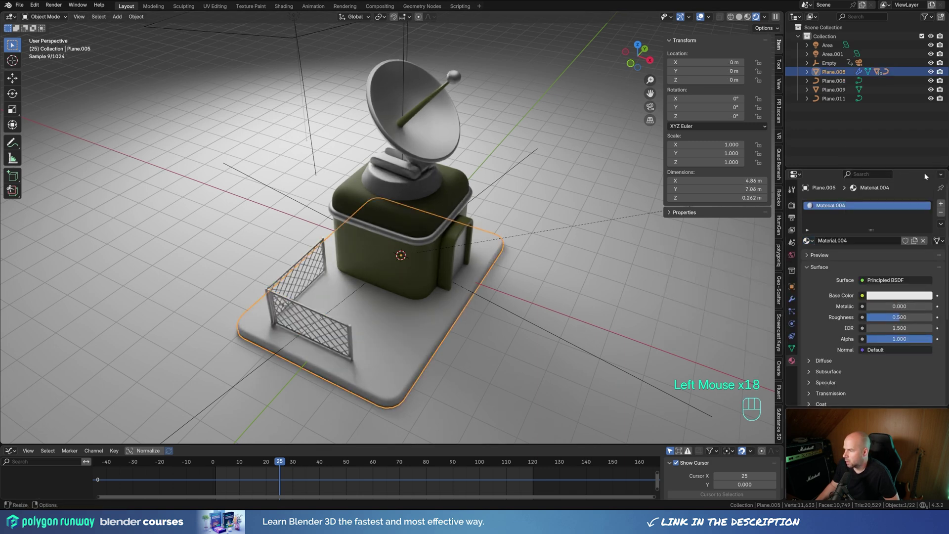
{"action": "left_click", "coordinate": [909, 295]}
{"action": "mouse_move", "coordinate": [925, 157]}
{"action": "left_mouse_down"}
{"action": "mouse_move", "coordinate": [926, 185]}
{"action": "mouse_move", "coordinate": [926, 176]}
{"action": "left_mouse_up"}
Step: Give the large ground plane a new material with a beige base color (#E7CCAF) and roughness 1.000
{"action": "left_click", "coordinate": [620, 176]}
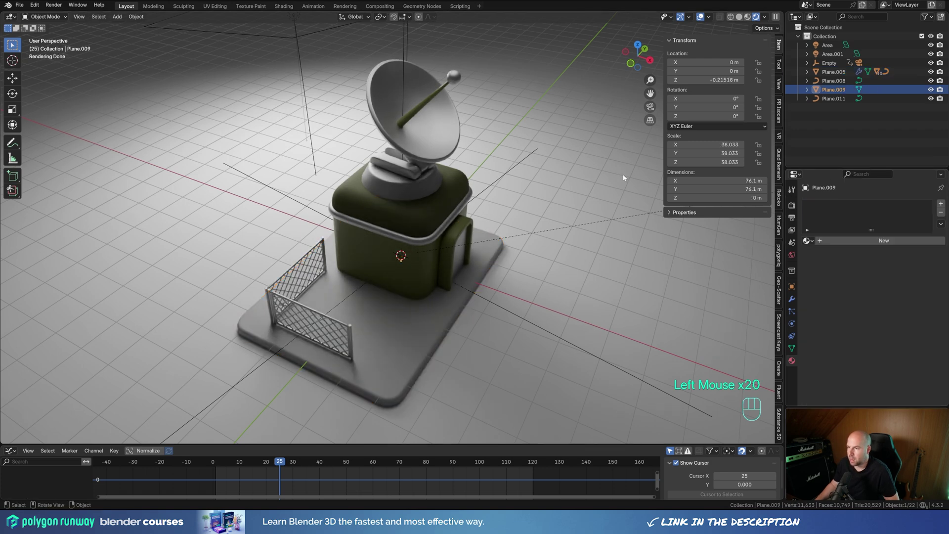
{"action": "key", "text": "KP_0"}
{"action": "scroll", "coordinate": [514, 153], "scroll_direction": "down", "scroll_amount": 2}
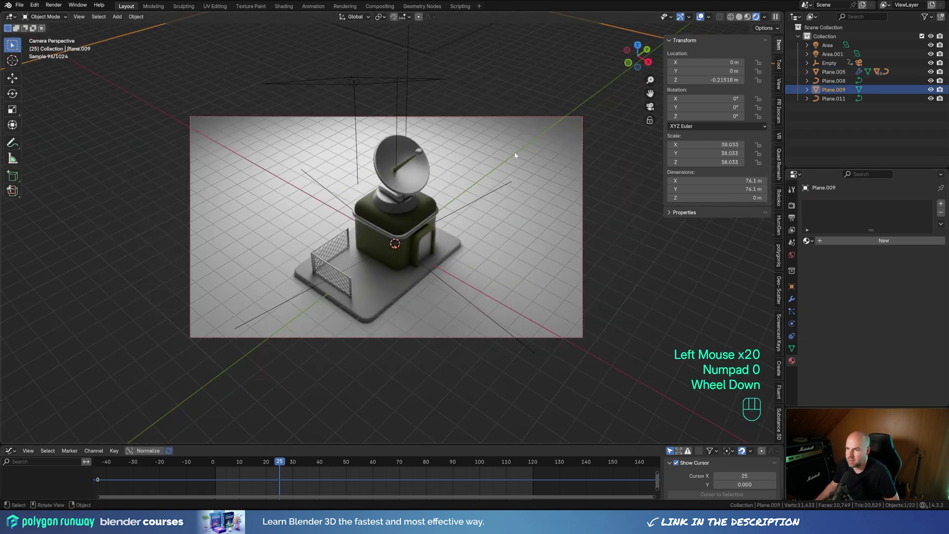
{"action": "left_click", "coordinate": [876, 246]}
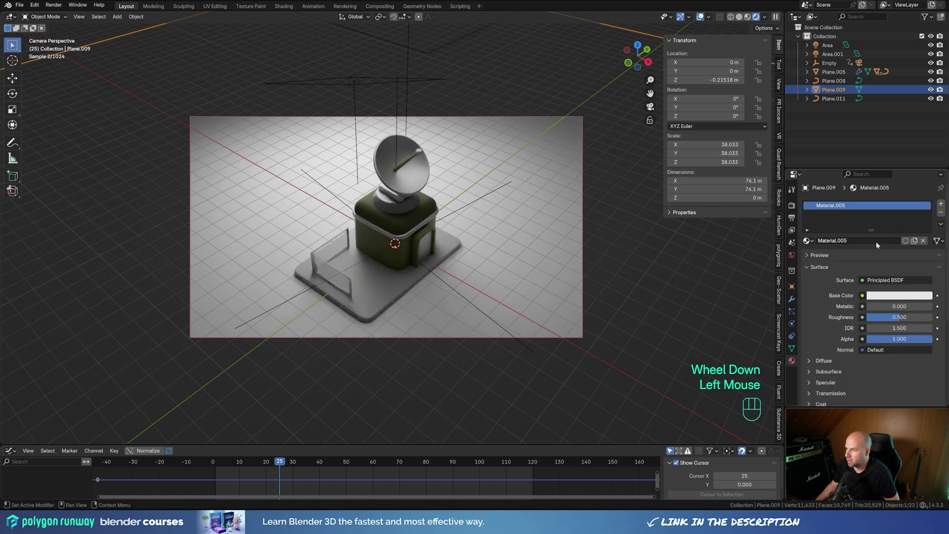
{"action": "left_click", "coordinate": [900, 295]}
{"action": "mouse_move", "coordinate": [906, 174]}
{"action": "left_mouse_down"}
{"action": "mouse_move", "coordinate": [909, 182]}
{"action": "mouse_move", "coordinate": [887, 175]}
{"action": "mouse_move", "coordinate": [880, 193]}
{"action": "left_mouse_up"}
{"action": "left_click_drag", "start_coordinate": [889, 317], "coordinate": [931, 317]}
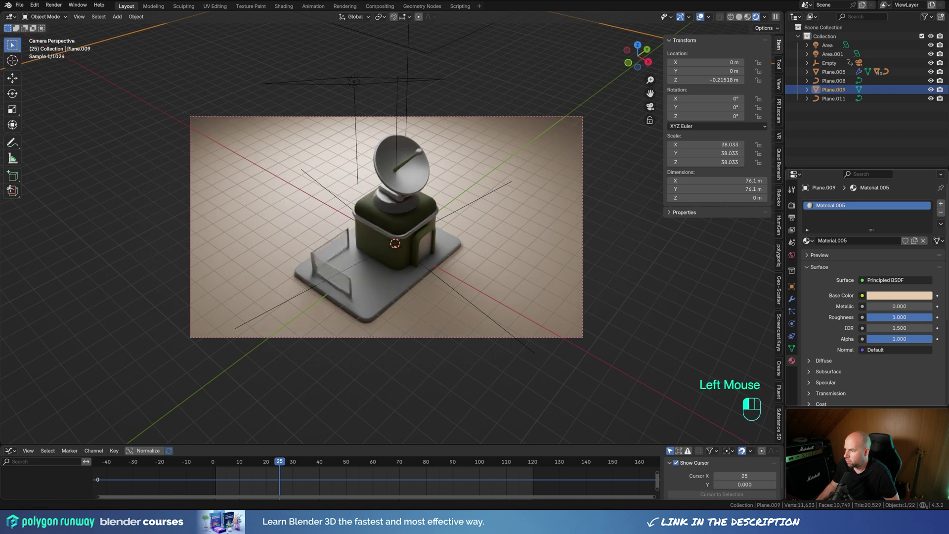
Step: Shrink the 1500 W area light Area.001 to about 4.12 m and tint it a warm peach color
{"action": "left_click", "coordinate": [354, 83]}
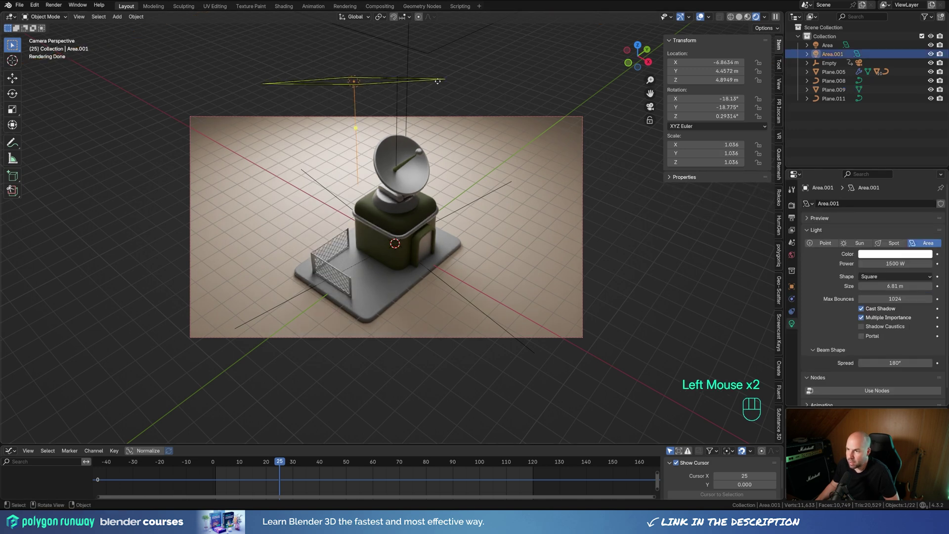
{"action": "left_click_drag", "start_coordinate": [444, 79], "coordinate": [410, 79]}
{"action": "left_click", "coordinate": [895, 254]}
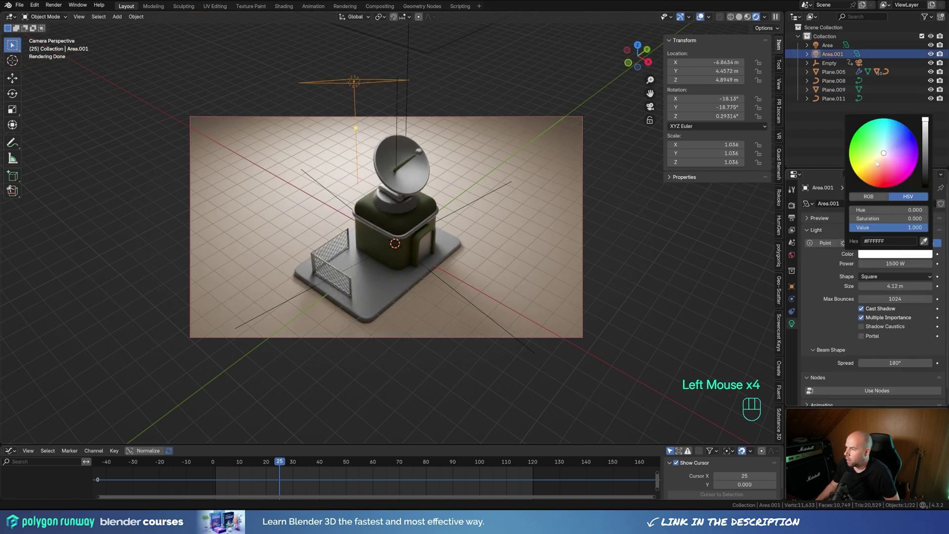
{"action": "left_click_drag", "start_coordinate": [880, 158], "coordinate": [880, 159]}
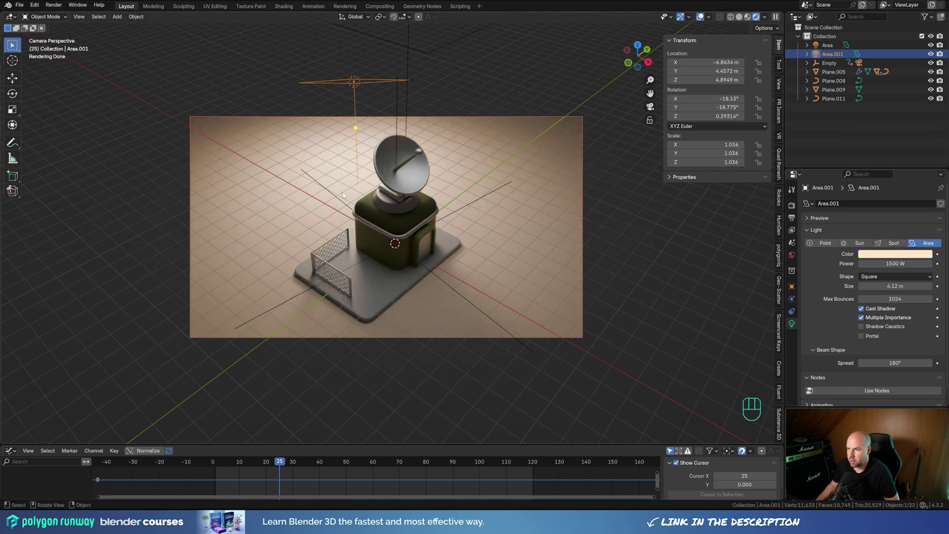
Step: Change the ground plane's base color to light blue (#7ECAE7)
{"action": "scroll", "coordinate": [425, 96], "scroll_direction": "down", "scroll_amount": 2}
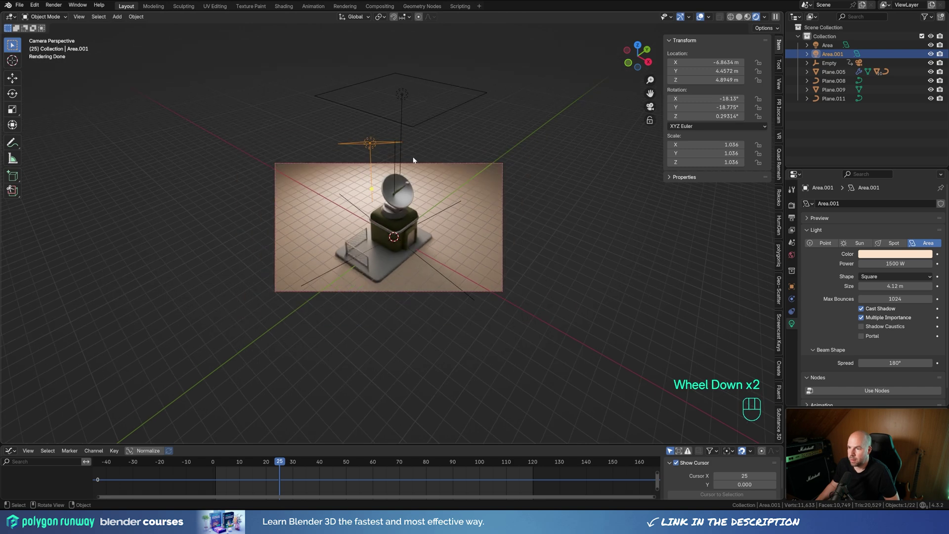
{"action": "double_click", "coordinate": [476, 227]}
{"action": "left_click", "coordinate": [902, 295]}
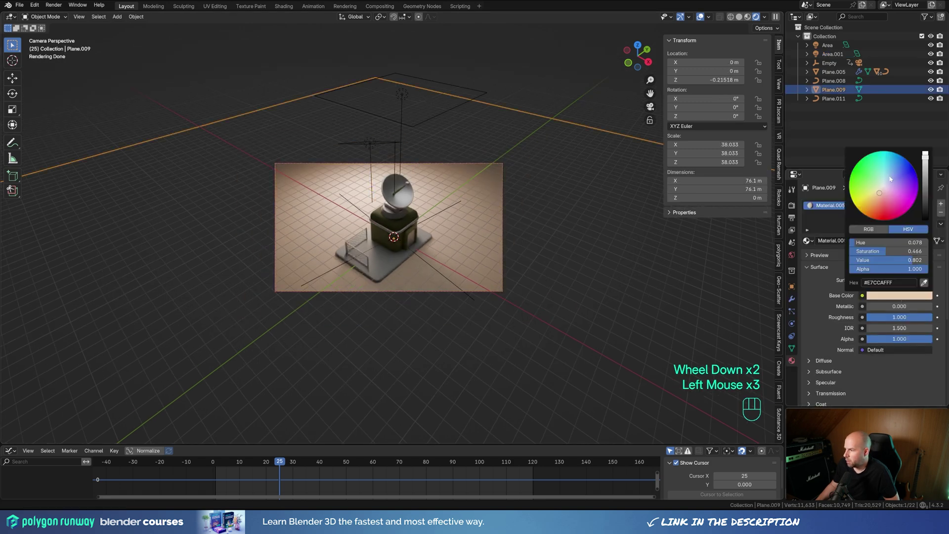
{"action": "left_click_drag", "start_coordinate": [886, 174], "coordinate": [889, 172]}
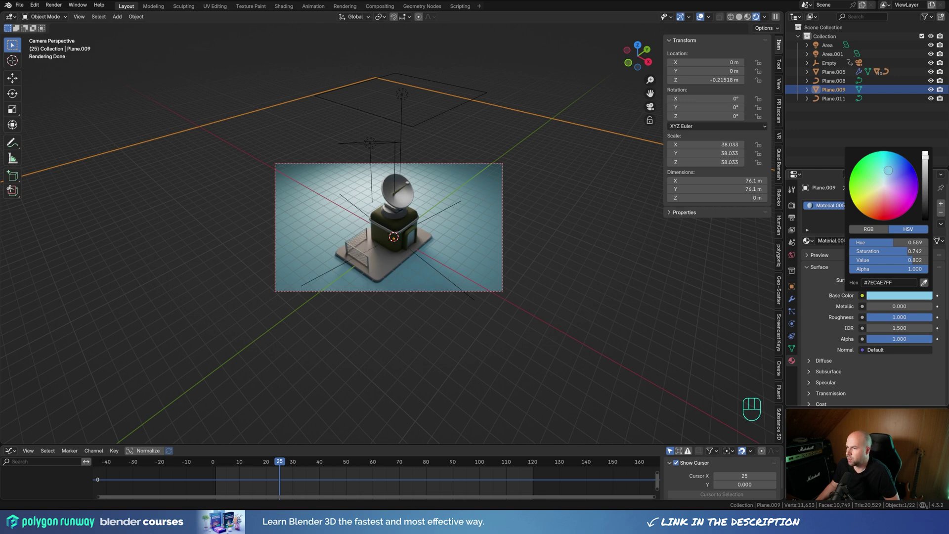
{"action": "scroll", "coordinate": [495, 235], "scroll_direction": "up", "scroll_amount": 2}
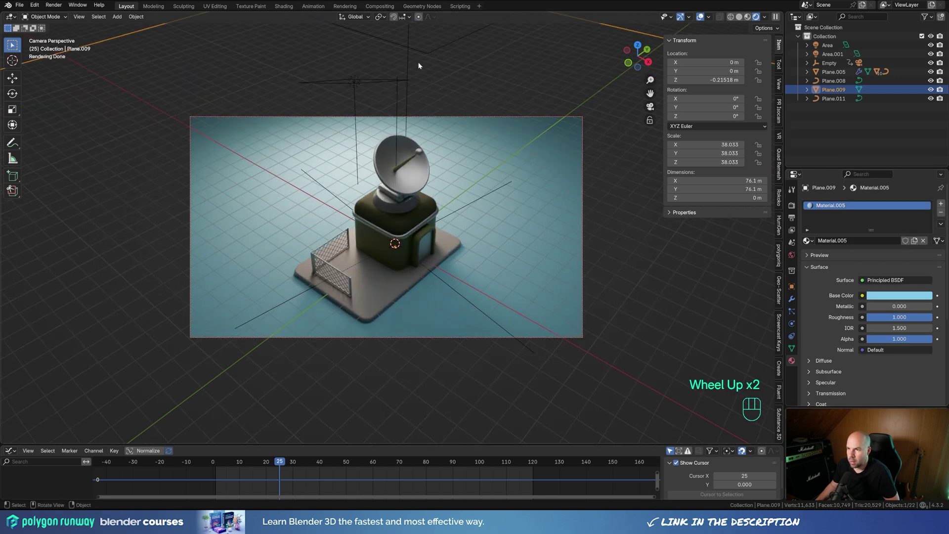
Step: Duplicate the overhead 500 W area light, move it horizontally beside the building to about X 10.9 m, Y 4.9 m, and shrink it to 3.69 m
{"action": "scroll", "coordinate": [411, 74], "scroll_direction": "down", "scroll_amount": 1}
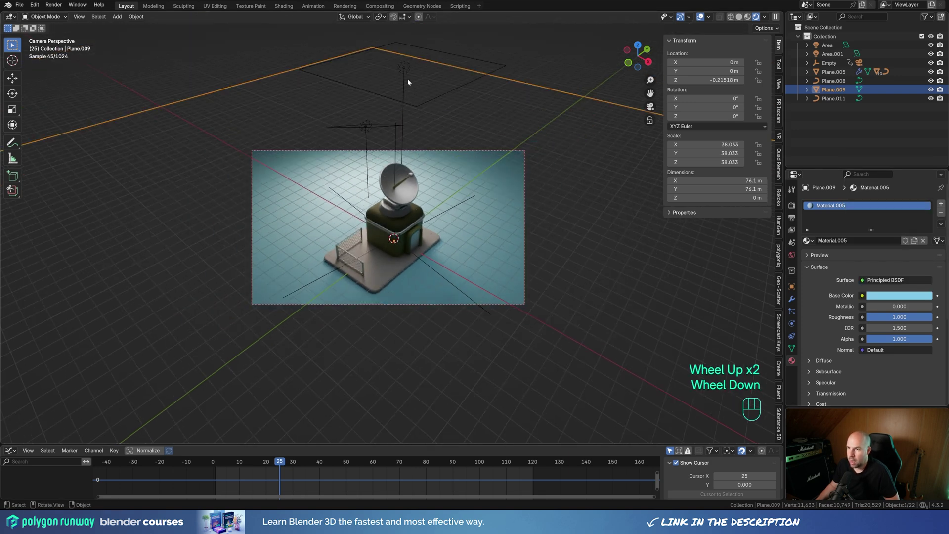
{"action": "left_click", "coordinate": [403, 67]}
{"action": "scroll", "coordinate": [339, 232], "scroll_direction": "down", "scroll_amount": 2}
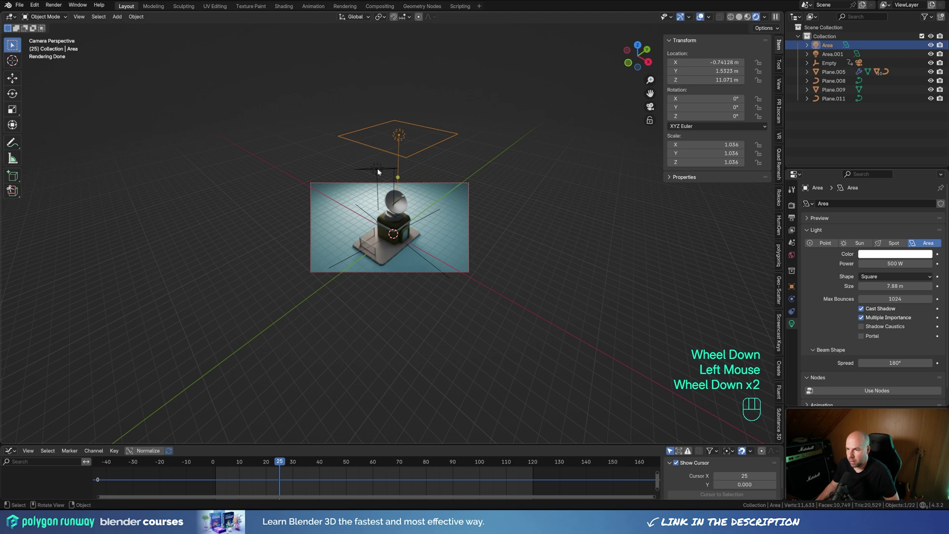
{"action": "key", "text": "shift+d"}
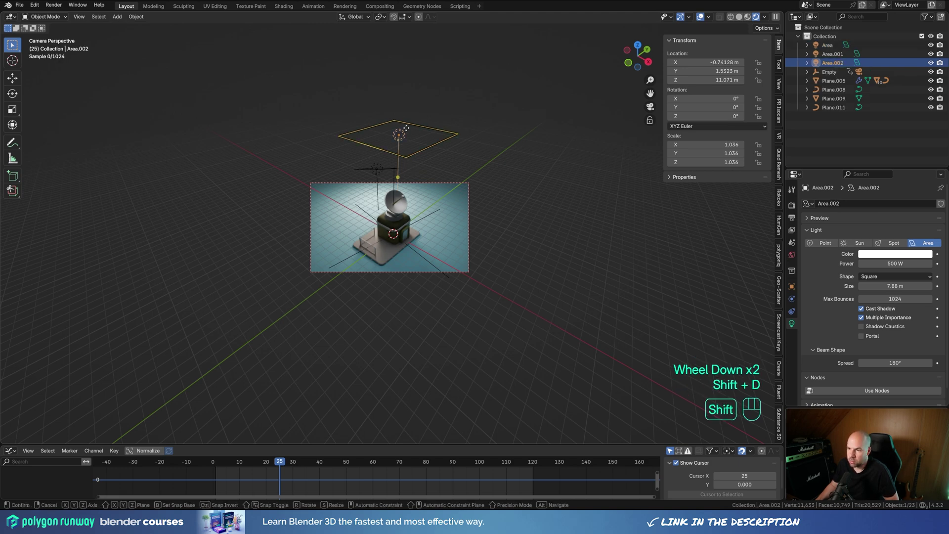
{"action": "key", "text": "shift+z"}
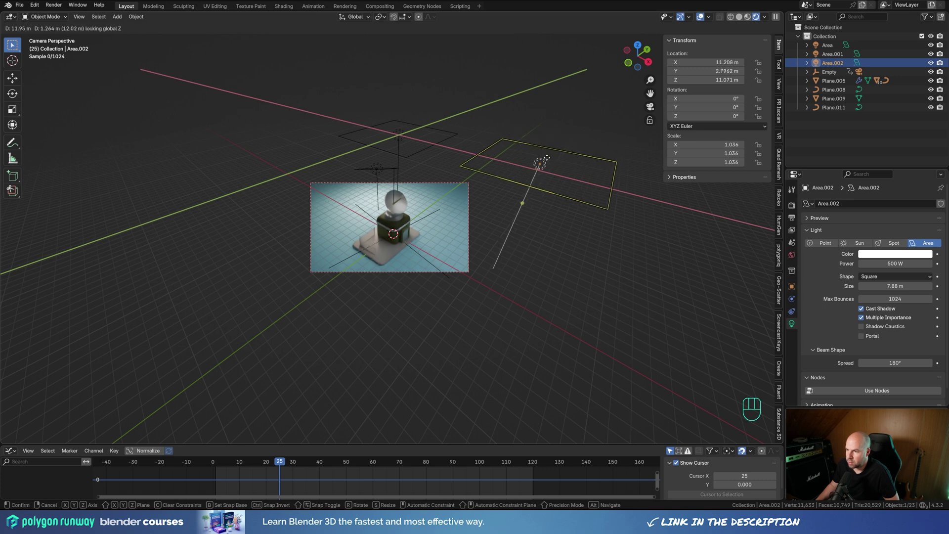
{"action": "left_click", "coordinate": [610, 190]}
{"action": "left_click_drag", "start_coordinate": [609, 191], "coordinate": [587, 170]}
Step: Lower the duplicated area light about 4 m along the global Z axis
{"action": "key", "text": "g"}
{"action": "key", "text": "z"}
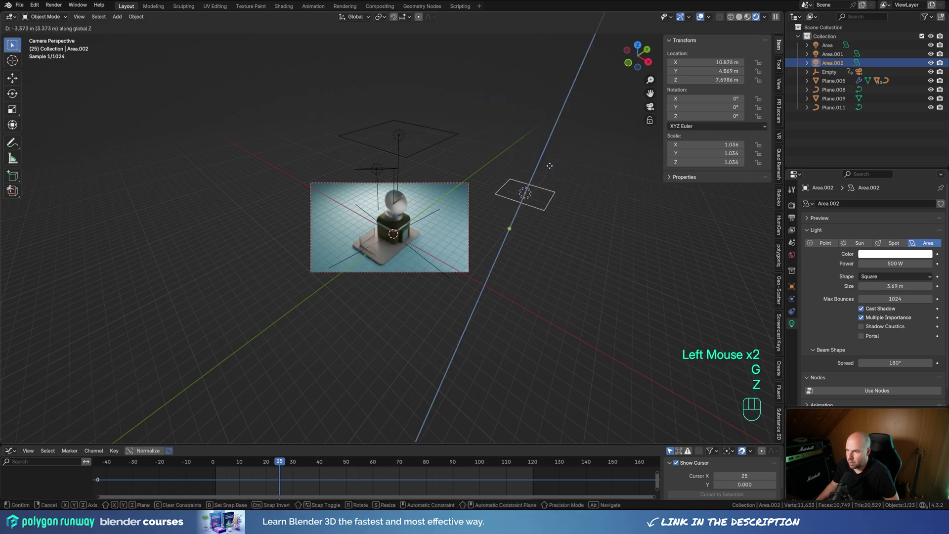
{"action": "left_click", "coordinate": [550, 168]}
Step: Tint the duplicated area light a warm peach-orange color
{"action": "scroll", "coordinate": [412, 165], "scroll_direction": "up", "scroll_amount": 2}
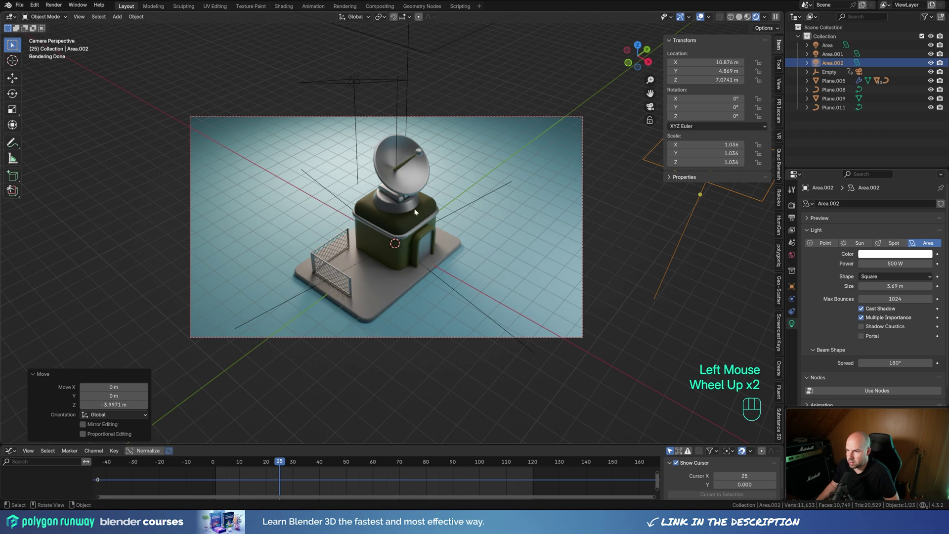
{"action": "left_click", "coordinate": [895, 254]}
{"action": "left_click", "coordinate": [878, 177]}
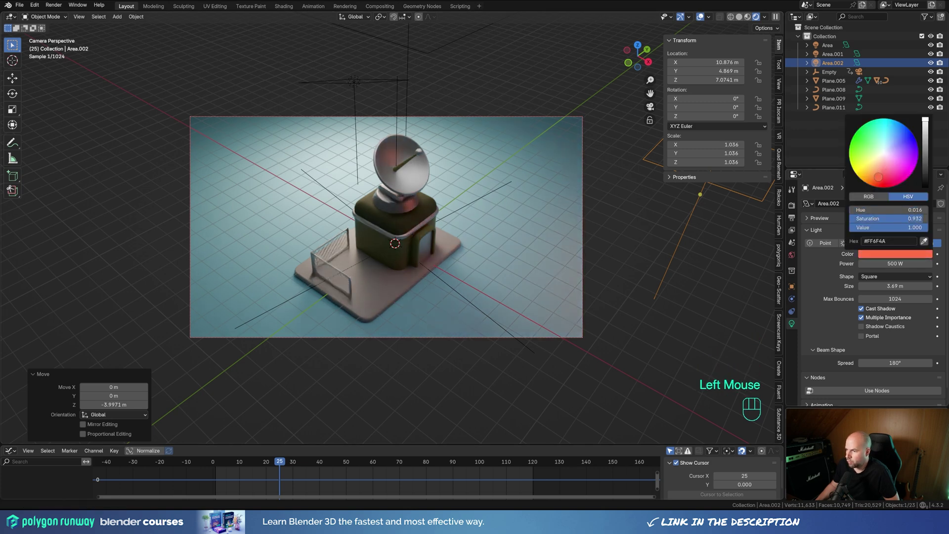
{"action": "left_click_drag", "start_coordinate": [879, 177], "coordinate": [877, 169]}
Step: Rotate the duplicated area light freely by about 18.9° and 32.1° so it aims at the building
{"action": "middle_click_drag", "start_coordinate": [410, 237], "coordinate": [367, 245], "text": "shift"}
{"action": "scroll", "coordinate": [392, 223], "scroll_direction": "down", "scroll_amount": 2}
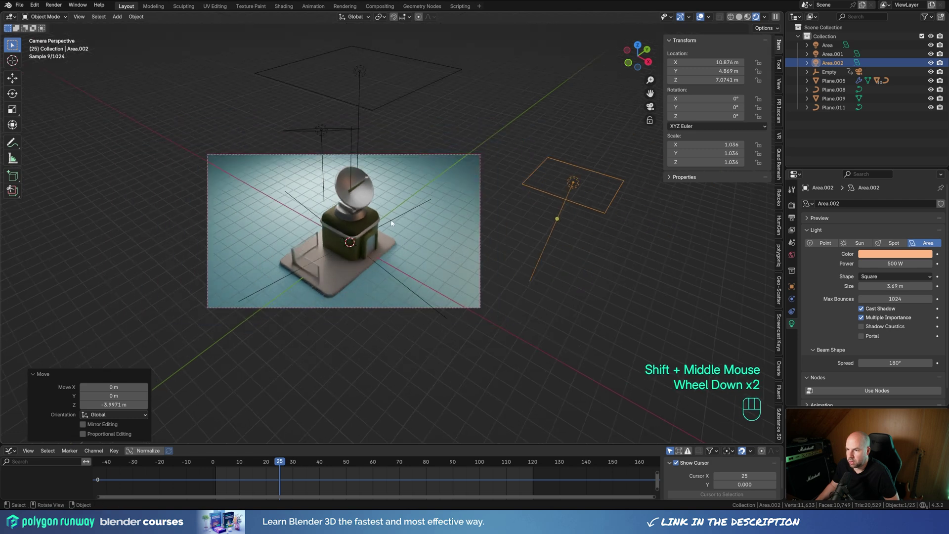
{"action": "key", "text": "r"}
{"action": "key", "text": "r"}
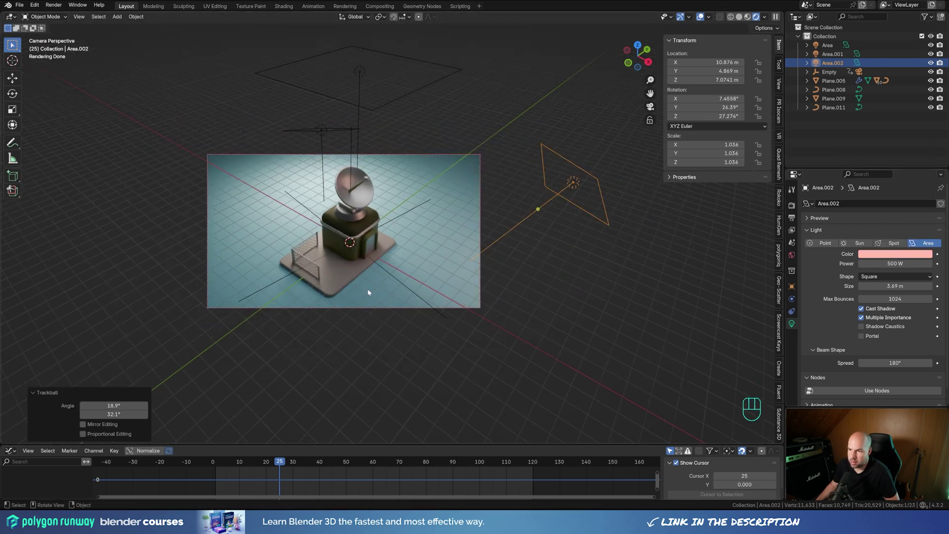
Step: Reduce the saturation of the building walls' olive base color
{"action": "left_click", "coordinate": [341, 253]}
{"action": "scroll", "coordinate": [341, 254], "scroll_direction": "up", "scroll_amount": 2}
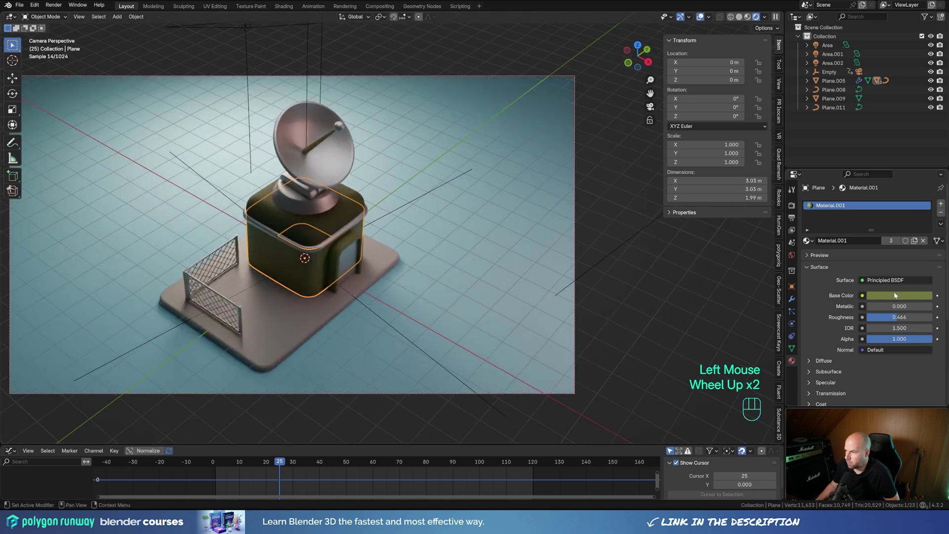
{"action": "left_click", "coordinate": [897, 295]}
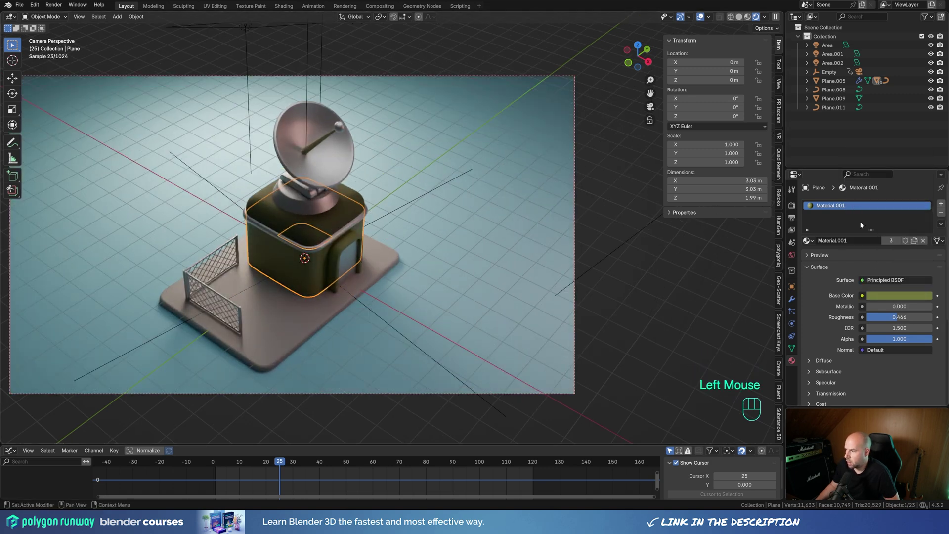
{"action": "left_click", "coordinate": [876, 297]}
{"action": "left_click_drag", "start_coordinate": [885, 251], "coordinate": [868, 251]}
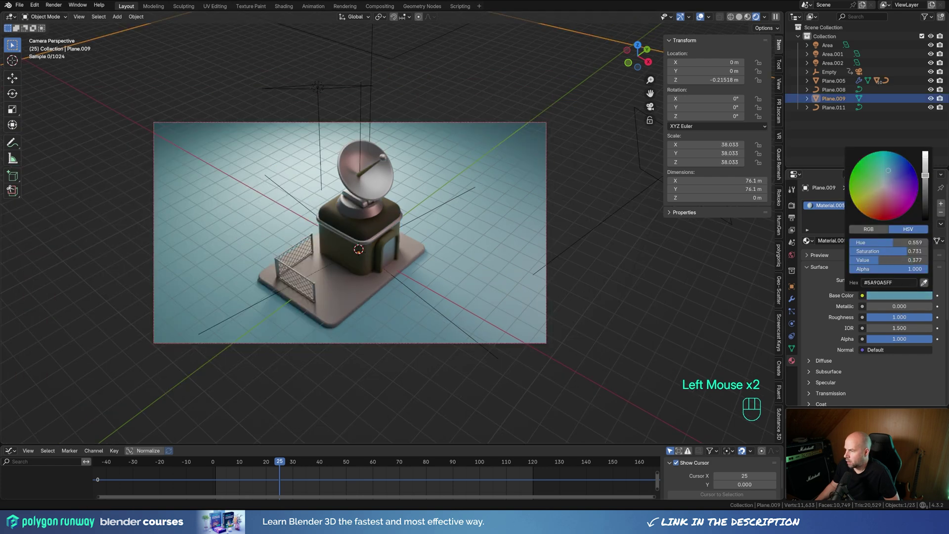
Step: Darken the ground plane's base color to a deep blue, hex #274A5C
{"action": "left_click_drag", "start_coordinate": [925, 207], "coordinate": [891, 168]}
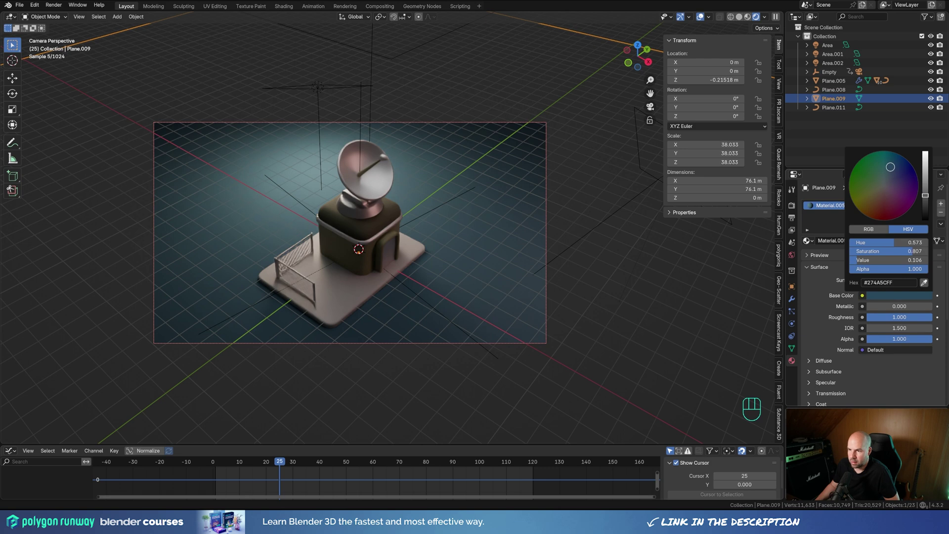
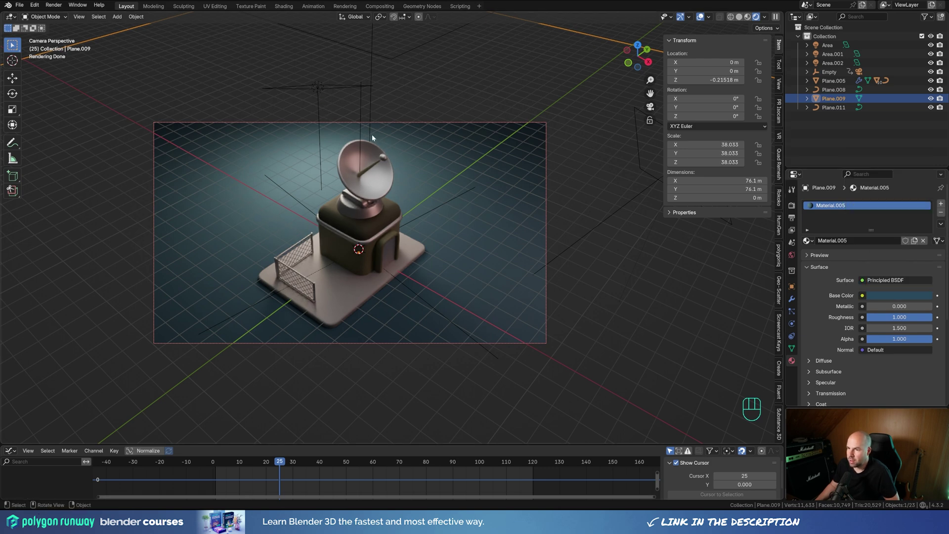
{"action": "scroll", "coordinate": [497, 244], "scroll_direction": "down", "scroll_amount": 2}
{"action": "scroll", "coordinate": [332, 237], "scroll_direction": "up", "scroll_amount": 2}
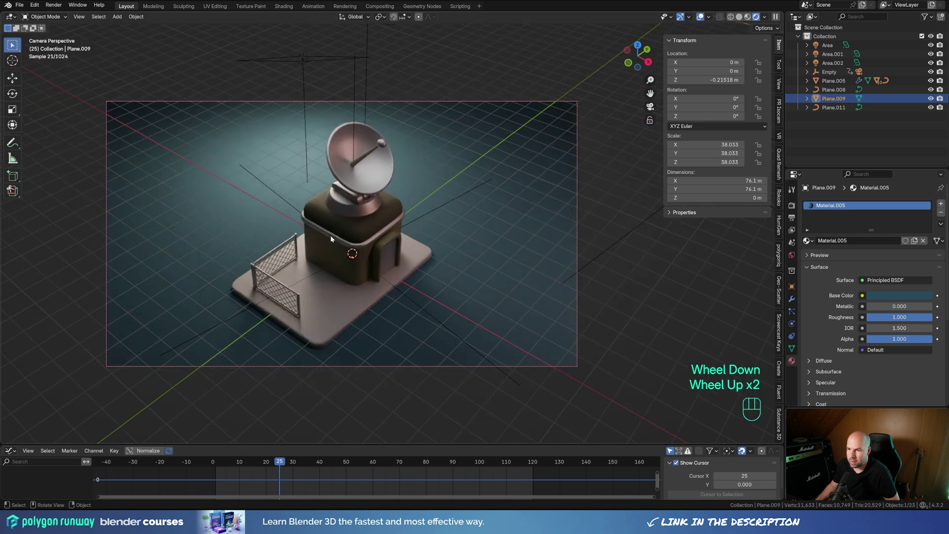
Step: Add a point light and move it about 2.54 m along the negative global X axis behind the building
{"action": "key", "text": "shift+a"}
{"action": "mouse_move", "coordinate": [386, 235]}
{"action": "left_click", "coordinate": [420, 235]}
{"action": "key", "text": "g"}
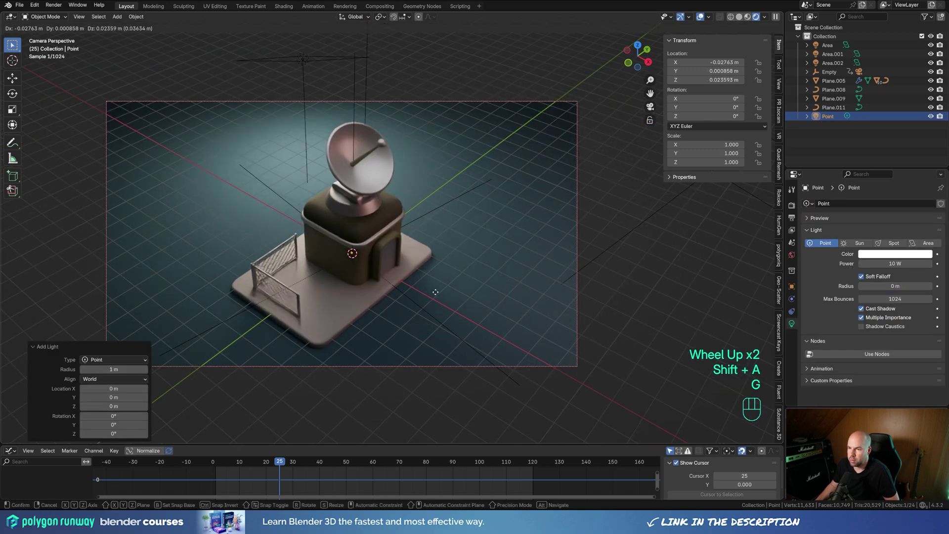
{"action": "key", "text": "y"}
{"action": "key", "text": "x"}
{"action": "left_click", "coordinate": [297, 227]}
Step: Raise the point light about 1.02 m and shift it about 0.28 m back toward the building along X
{"action": "key", "text": "g"}
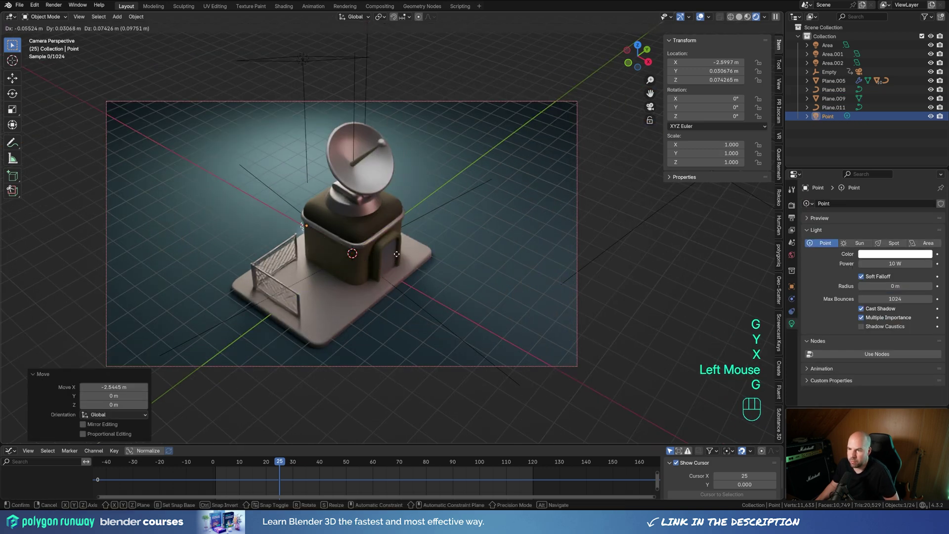
{"action": "key", "text": "z"}
{"action": "left_click", "coordinate": [395, 247]}
{"action": "key", "text": "g"}
{"action": "key", "text": "y"}
{"action": "key", "text": "x"}
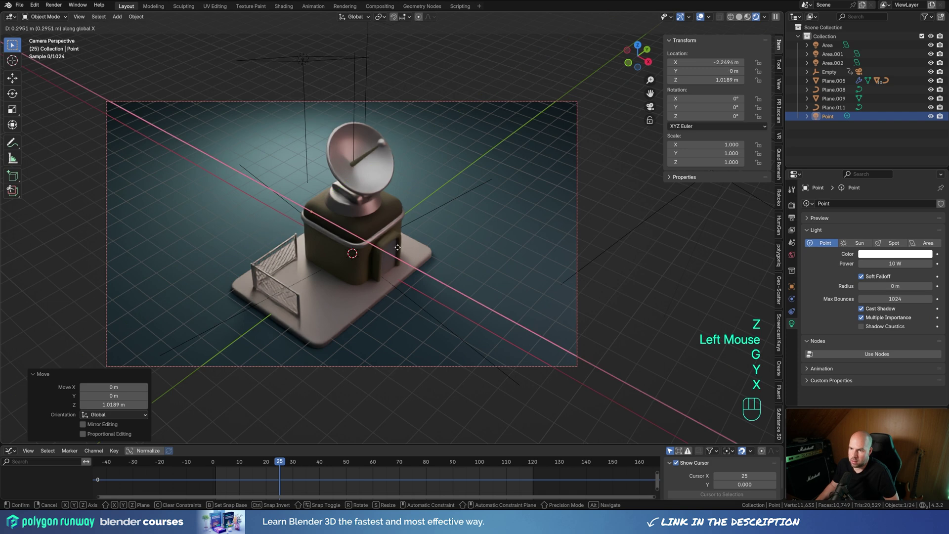
{"action": "left_click", "coordinate": [398, 250]}
Step: Set the point light to about 445.6 W with a 0.38 m radius and tint it light blue (#92ADFF)
{"action": "left_click_drag", "start_coordinate": [885, 286], "coordinate": [932, 264]}
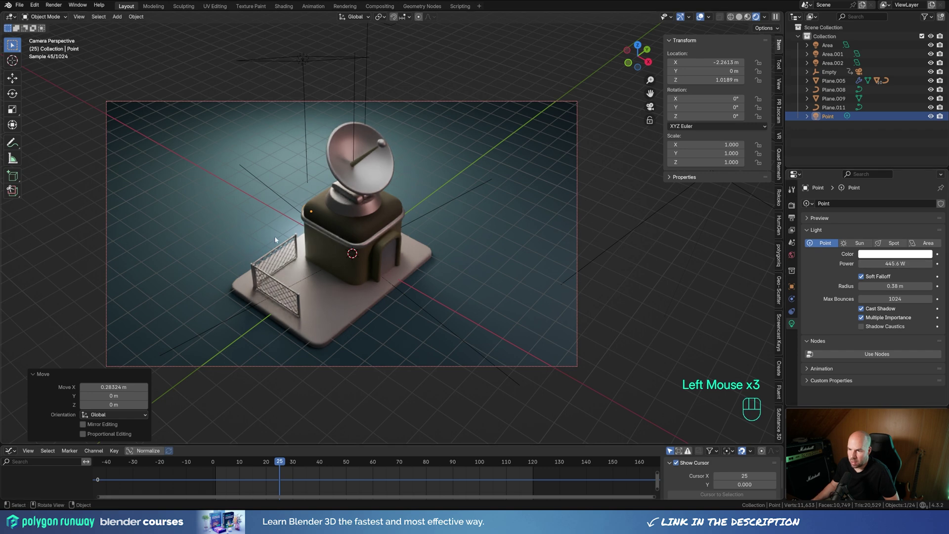
{"action": "left_click", "coordinate": [895, 254]}
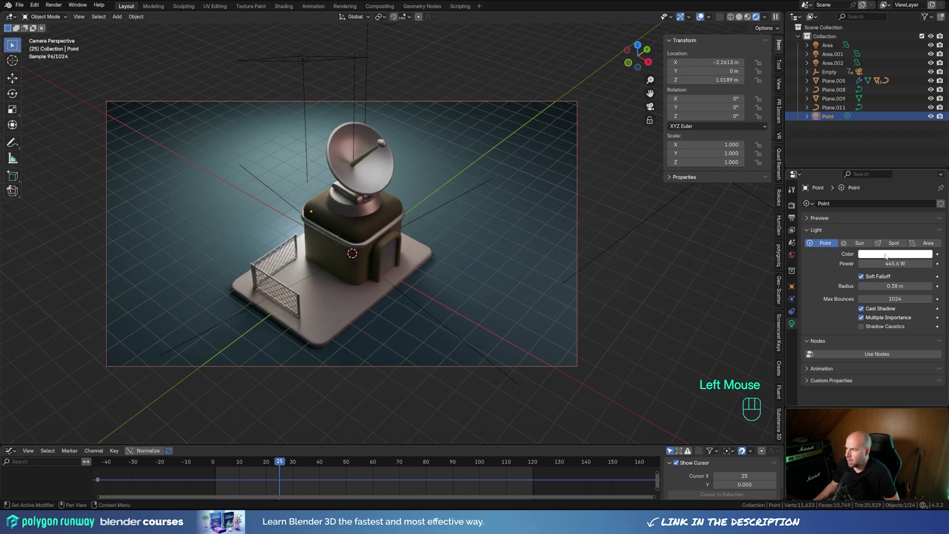
{"action": "left_click", "coordinate": [885, 167]}
{"action": "mouse_move", "coordinate": [885, 168]}
{"action": "left_mouse_down"}
{"action": "mouse_move", "coordinate": [871, 174]}
{"action": "mouse_move", "coordinate": [881, 179]}
{"action": "mouse_move", "coordinate": [894, 143]}
{"action": "left_mouse_up"}
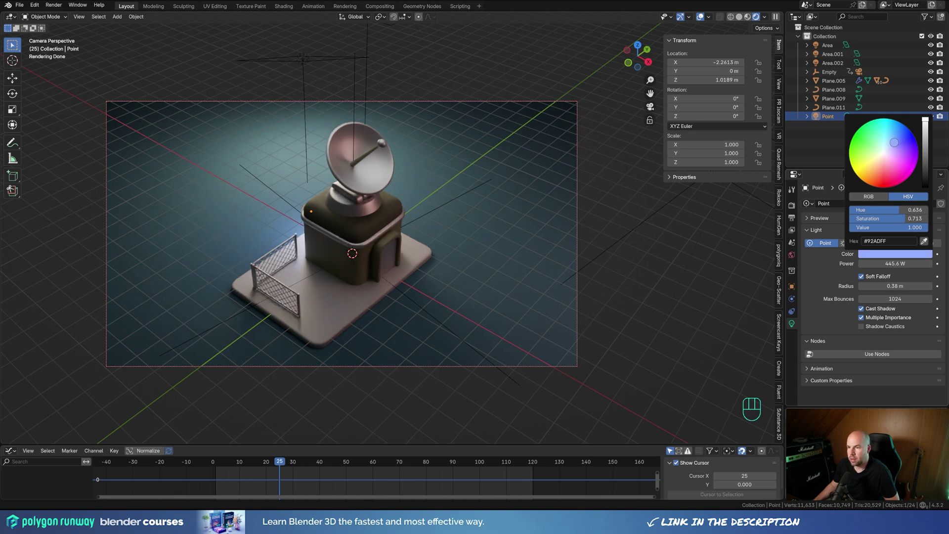
Step: Replace the shared metal material on the building's door panel with a new material using an Emission surface
{"action": "left_click", "coordinate": [396, 251]}
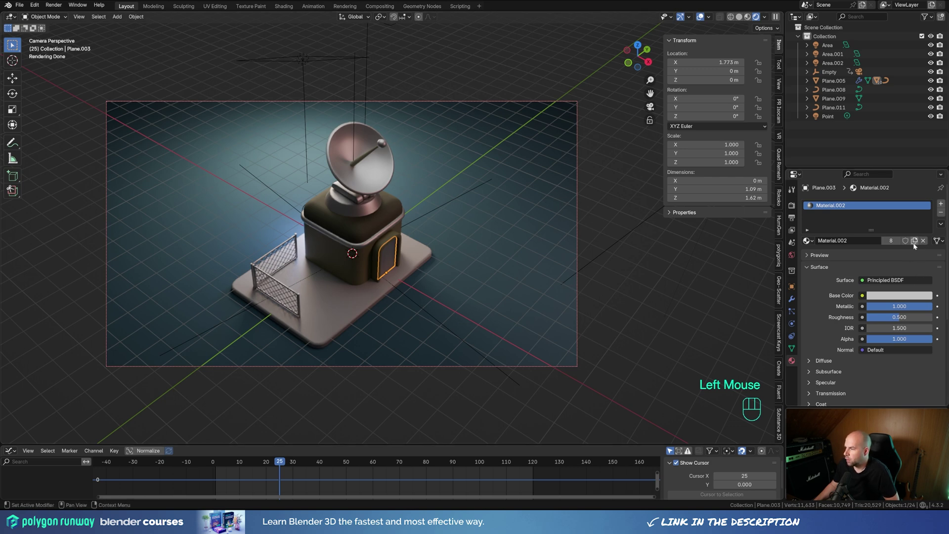
{"action": "left_click", "coordinate": [898, 280]}
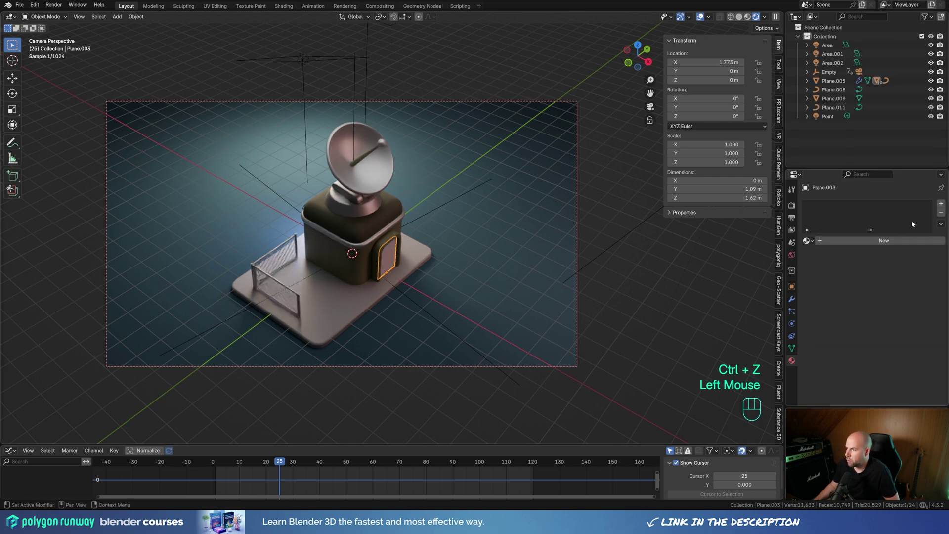
{"action": "left_click", "coordinate": [899, 241]}
{"action": "left_click", "coordinate": [884, 280]}
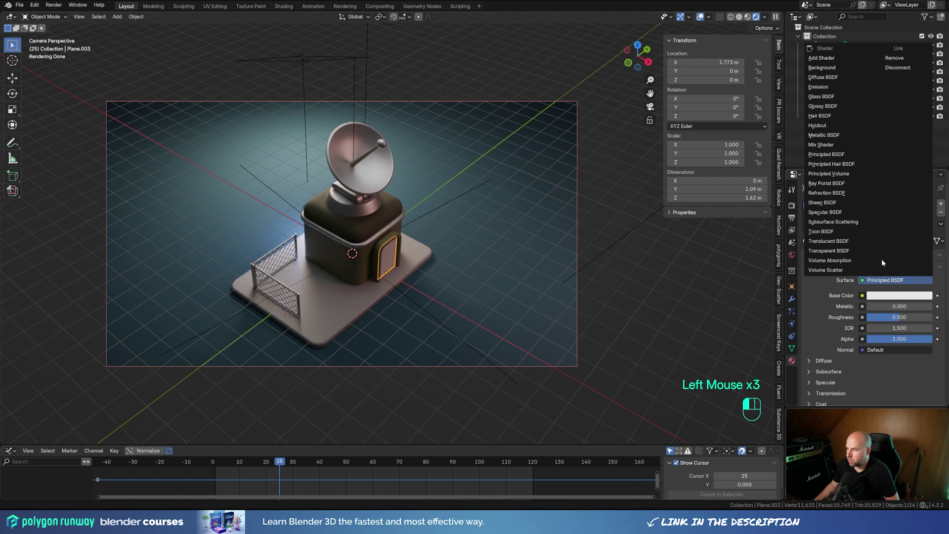
{"action": "left_click", "coordinate": [825, 87]}
Step: Set the door's emission strength to 15.6 and its color to light blue
{"action": "left_click_drag", "start_coordinate": [889, 305], "coordinate": [948, 305]}
{"action": "left_click", "coordinate": [889, 296]}
{"action": "mouse_move", "coordinate": [884, 182]}
{"action": "left_mouse_down"}
{"action": "mouse_move", "coordinate": [882, 171]}
{"action": "mouse_move", "coordinate": [894, 169]}
{"action": "left_mouse_up"}
{"action": "scroll", "coordinate": [360, 277], "scroll_direction": "down", "scroll_amount": 1}
{"action": "scroll", "coordinate": [360, 277], "scroll_direction": "up", "scroll_amount": 2}
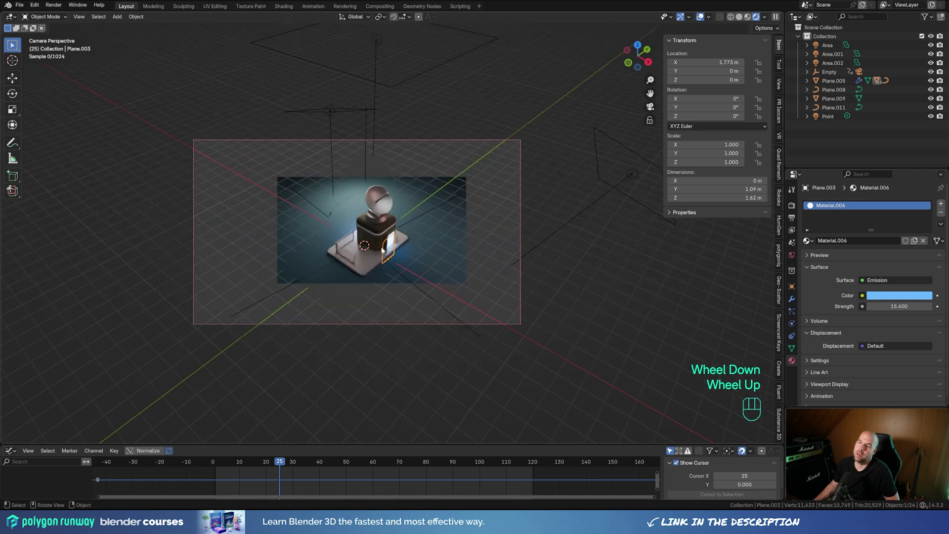
{"action": "scroll", "coordinate": [360, 277], "scroll_direction": "down", "scroll_amount": 2}
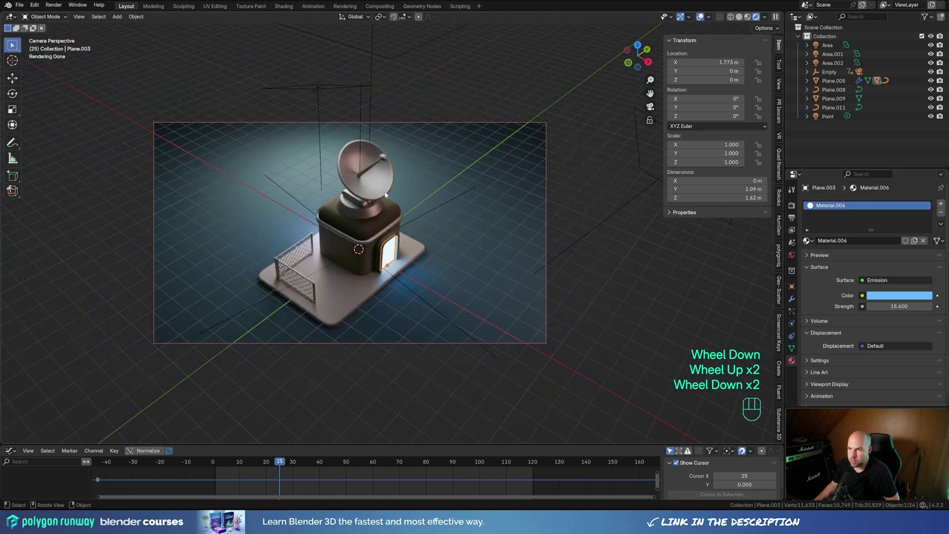
Step: Play the animation and raise the camera about 0.11 m along global Z to adjust the framing
{"action": "left_click", "coordinate": [361, 218]}
{"action": "key", "text": "space"}
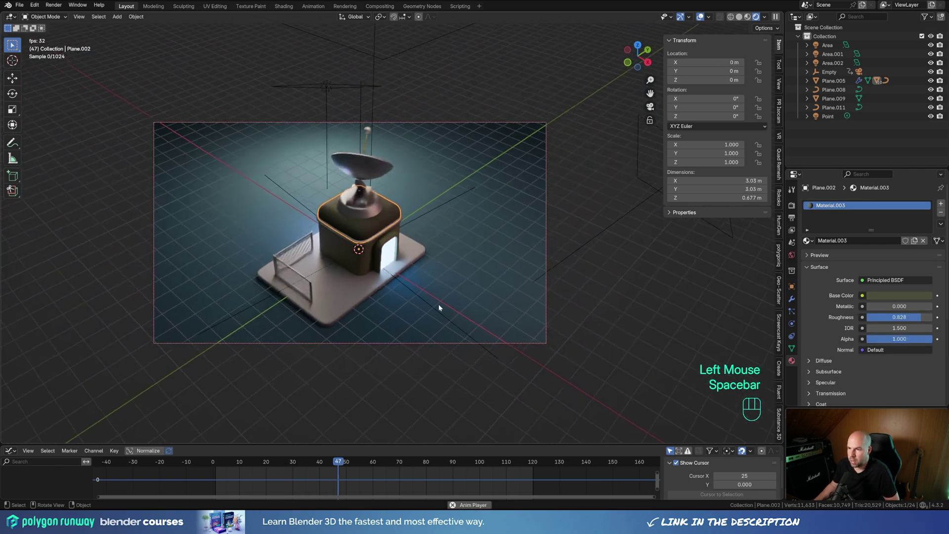
{"action": "left_click", "coordinate": [547, 193]}
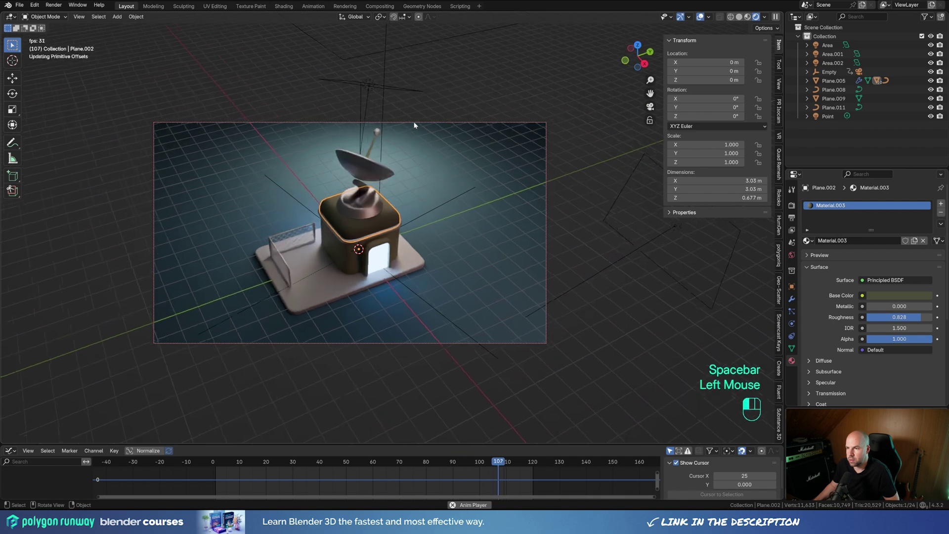
{"action": "key", "text": "g"}
{"action": "key", "text": "z"}
{"action": "left_click", "coordinate": [558, 189]}
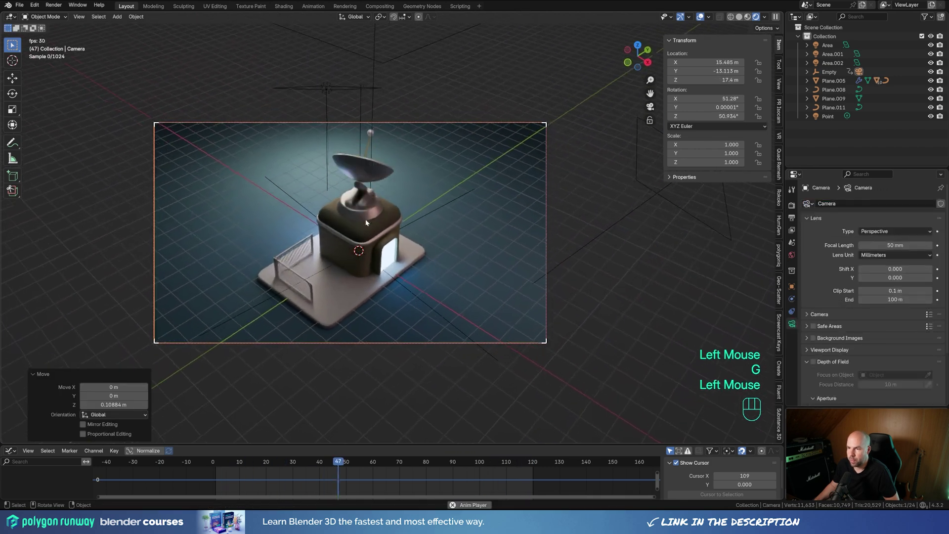
{"action": "key", "text": "space"}
Step: Set the world background color to a dark violet-blue, hex #342971
{"action": "left_click", "coordinate": [792, 255]}
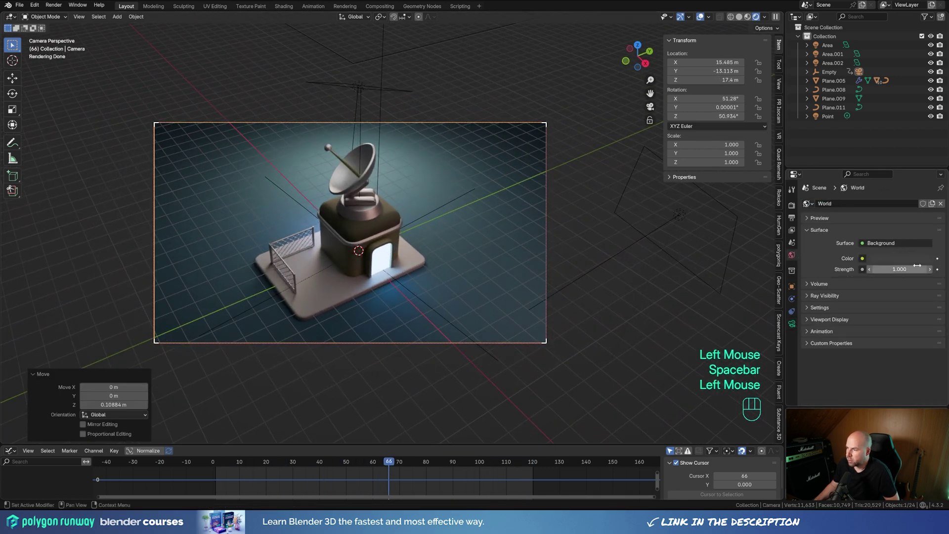
{"action": "left_click", "coordinate": [901, 259]}
{"action": "mouse_move", "coordinate": [926, 166]}
{"action": "left_mouse_down"}
{"action": "mouse_move", "coordinate": [926, 132]}
{"action": "mouse_move", "coordinate": [926, 148]}
{"action": "mouse_move", "coordinate": [888, 146]}
{"action": "mouse_move", "coordinate": [901, 137]}
{"action": "left_mouse_up"}
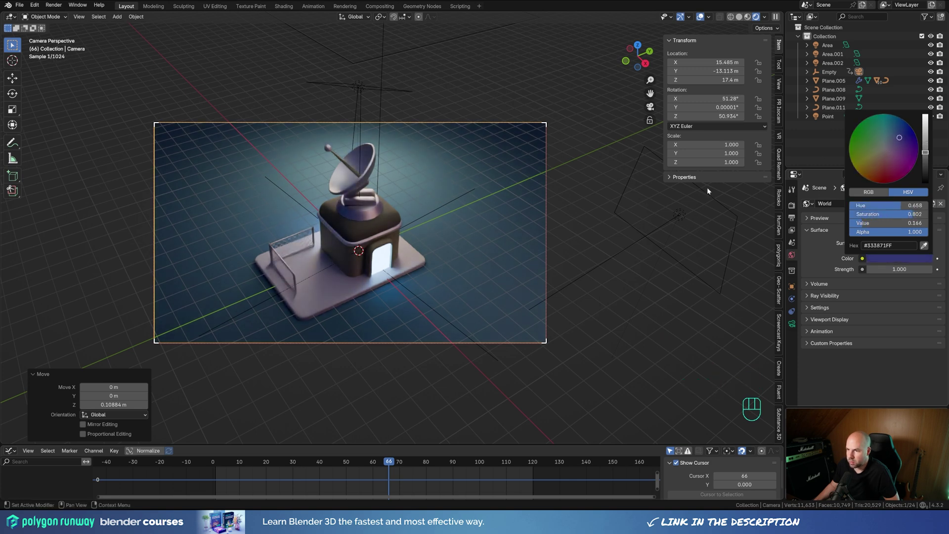
{"action": "scroll", "coordinate": [349, 205], "scroll_direction": "up", "scroll_amount": 2}
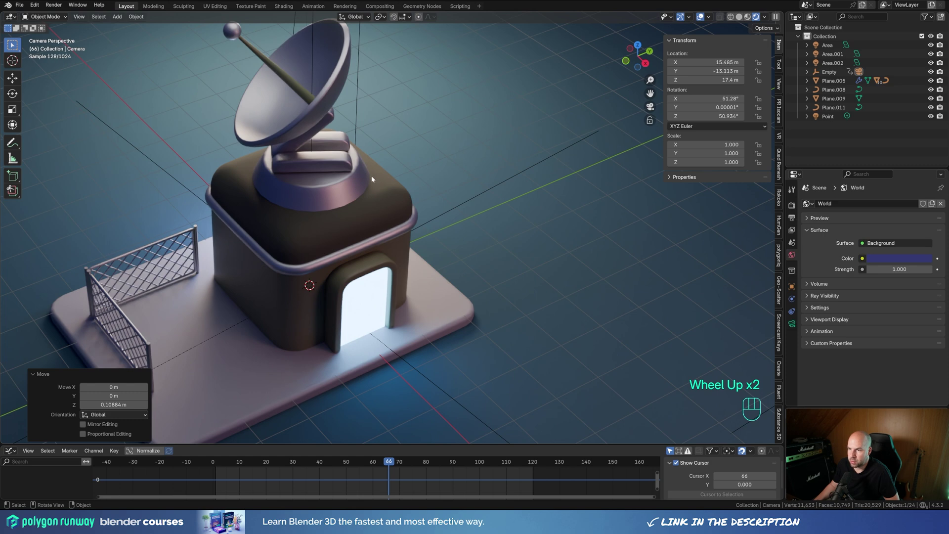
{"action": "scroll", "coordinate": [372, 179], "scroll_direction": "down", "scroll_amount": 2}
{"action": "left_click", "coordinate": [900, 259]}
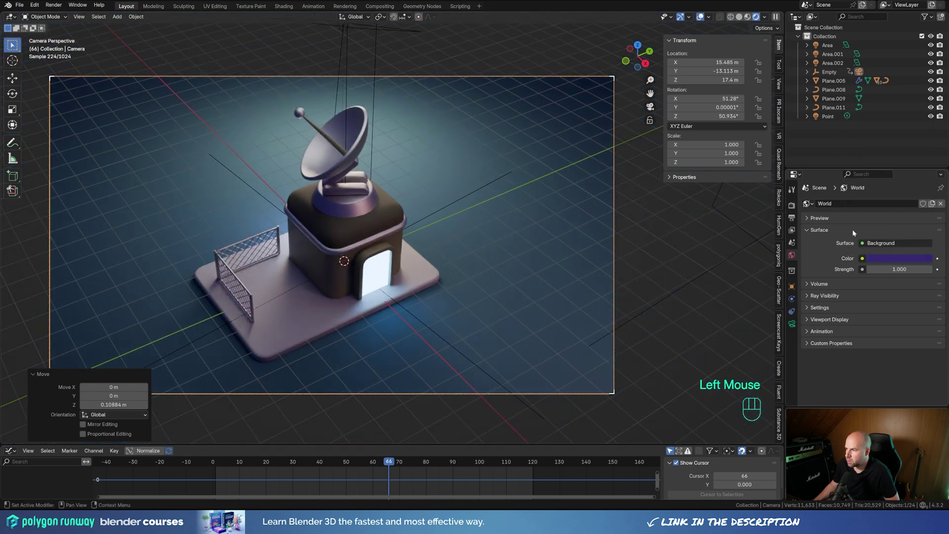
Step: Set the color management Look to Medium High Contrast and raise the exposure
{"action": "left_click", "coordinate": [793, 205]}
{"action": "scroll", "coordinate": [836, 296], "scroll_direction": "down", "scroll_amount": 3}
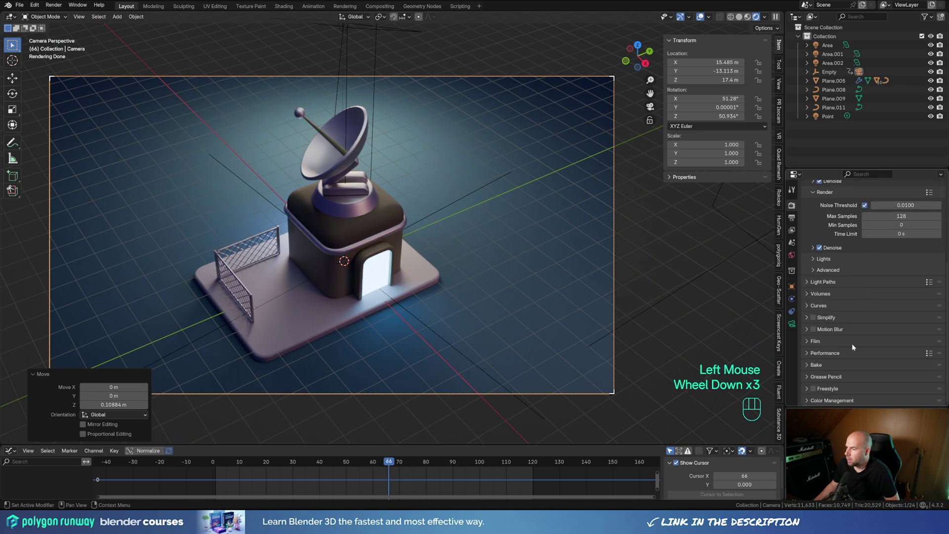
{"action": "left_click", "coordinate": [832, 400]}
{"action": "scroll", "coordinate": [851, 376], "scroll_direction": "down", "scroll_amount": 2}
{"action": "left_click", "coordinate": [885, 333]}
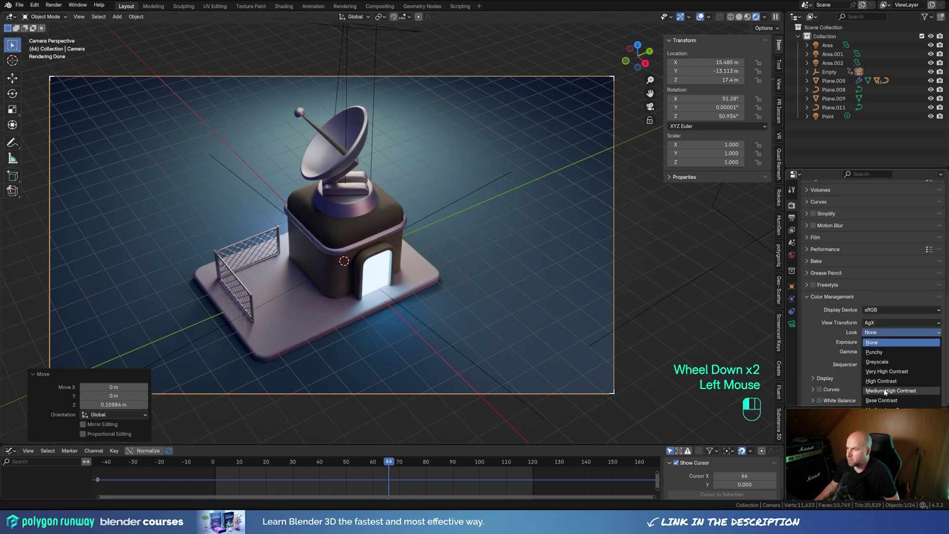
{"action": "left_click", "coordinate": [886, 391]}
{"action": "left_click", "coordinate": [904, 333]}
{"action": "left_click", "coordinate": [837, 342]}
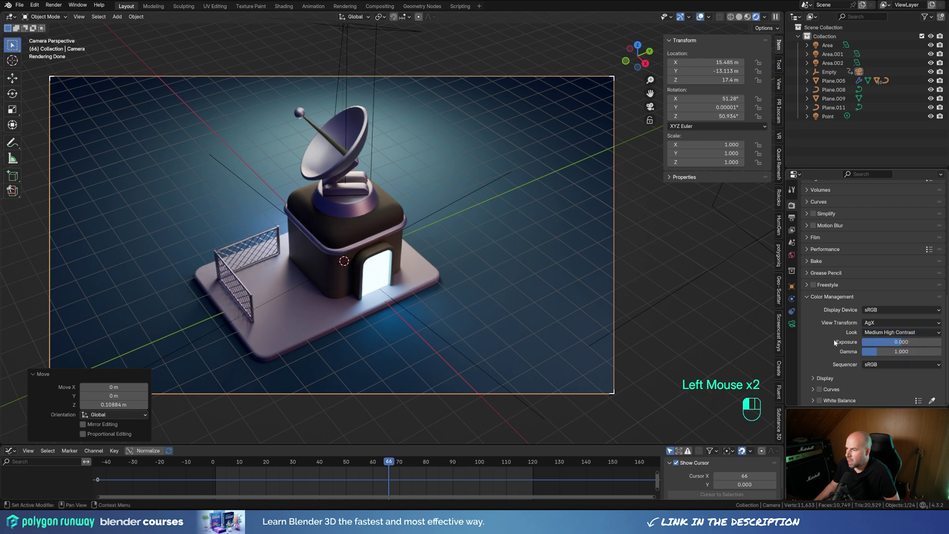
{"action": "left_click_drag", "start_coordinate": [897, 342], "coordinate": [901, 342]}
Step: Darken the ground plane's base color further to a near-black blue, hex #1B333F
{"action": "left_click", "coordinate": [598, 250]}
{"action": "left_click", "coordinate": [793, 361]}
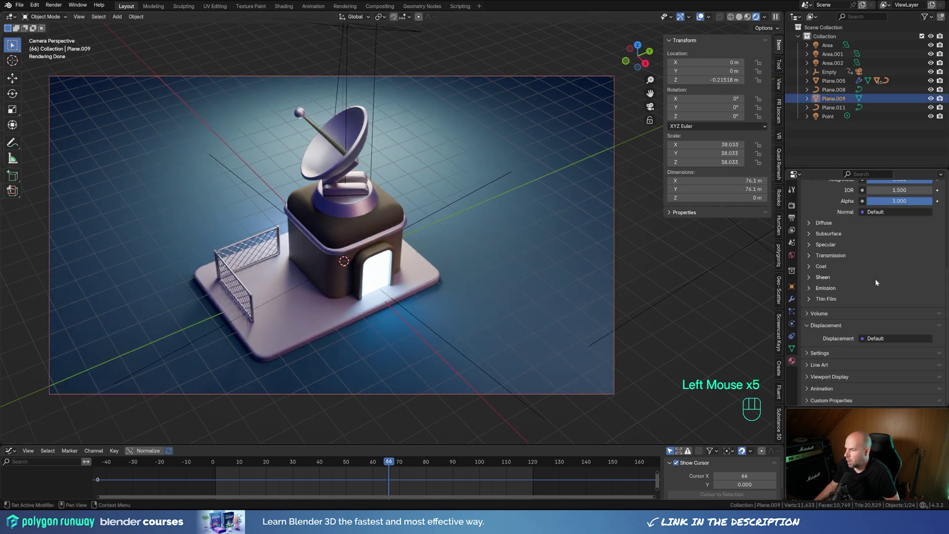
{"action": "scroll", "coordinate": [877, 282], "scroll_direction": "up", "scroll_amount": 2}
{"action": "left_click", "coordinate": [900, 295]}
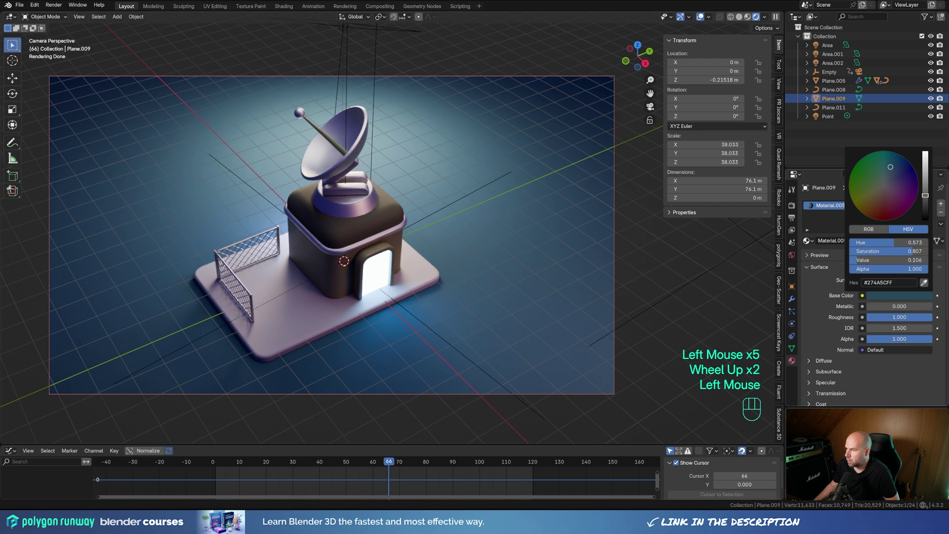
{"action": "left_click_drag", "start_coordinate": [925, 195], "coordinate": [925, 202]}
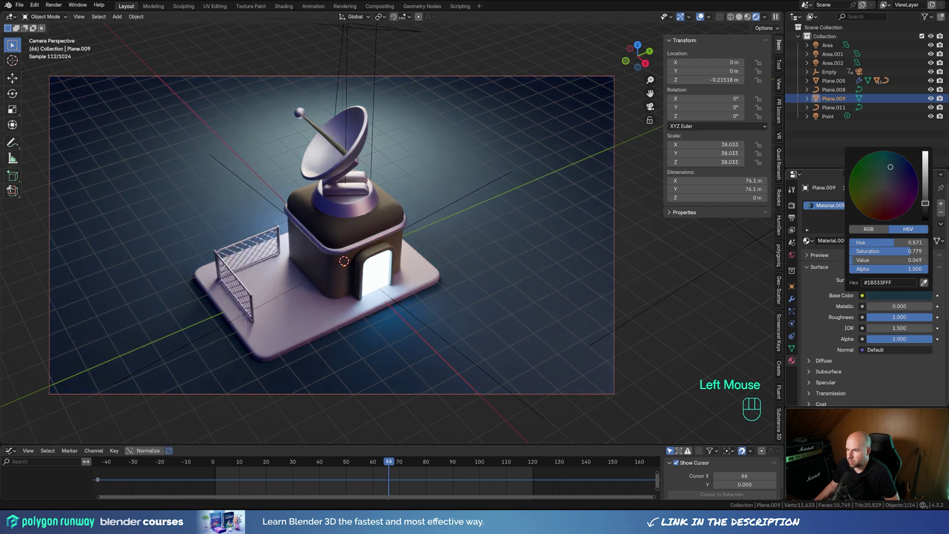
Step: Fine-tune the color management exposure to 0.887
{"action": "left_click", "coordinate": [792, 205]}
{"action": "scroll", "coordinate": [898, 356], "scroll_direction": "down", "scroll_amount": 3}
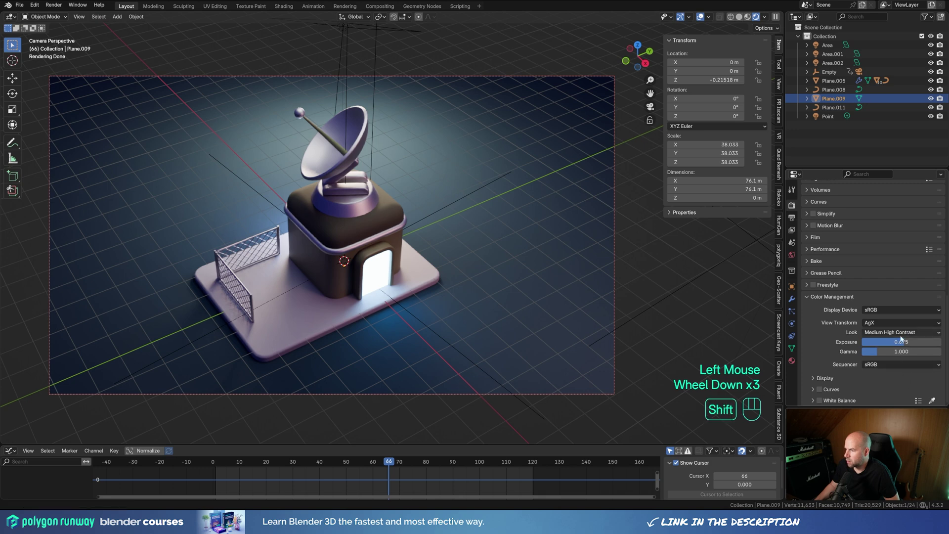
{"action": "left_click_drag", "start_coordinate": [901, 339], "coordinate": [912, 339], "text": "shift"}
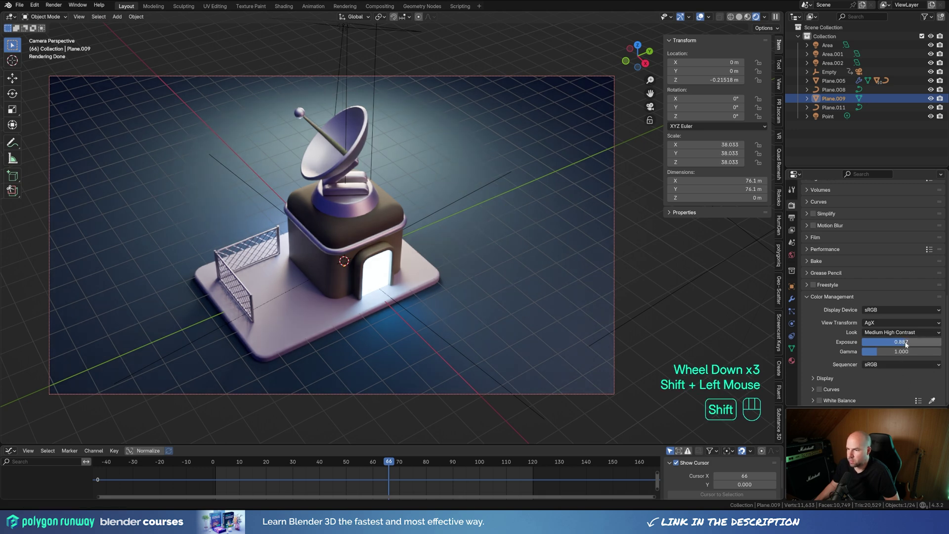
Step: Raise the camera about 0.08 m along the global Z axis
{"action": "scroll", "coordinate": [387, 207], "scroll_direction": "down", "scroll_amount": 2}
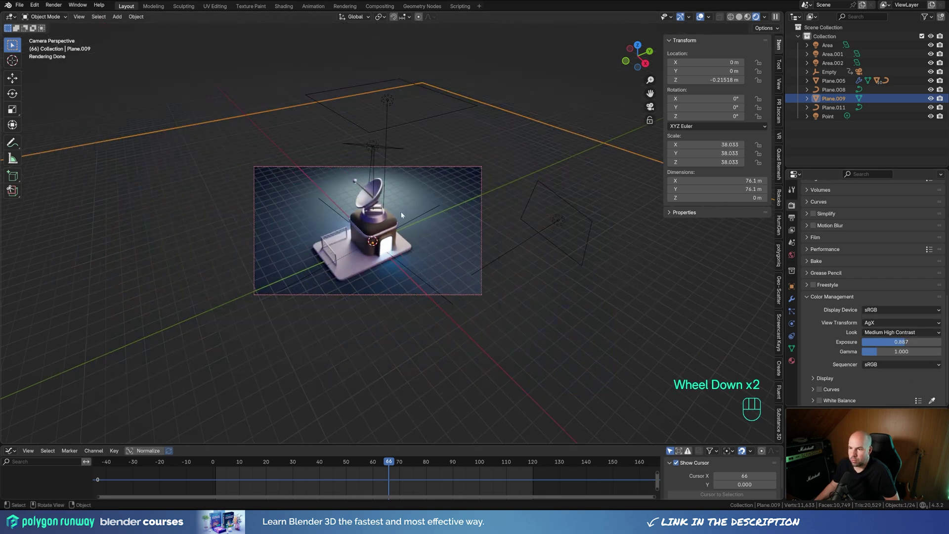
{"action": "scroll", "coordinate": [398, 218], "scroll_direction": "up", "scroll_amount": 1}
{"action": "left_click", "coordinate": [411, 129]}
{"action": "key", "text": "g"}
{"action": "key", "text": "z"}
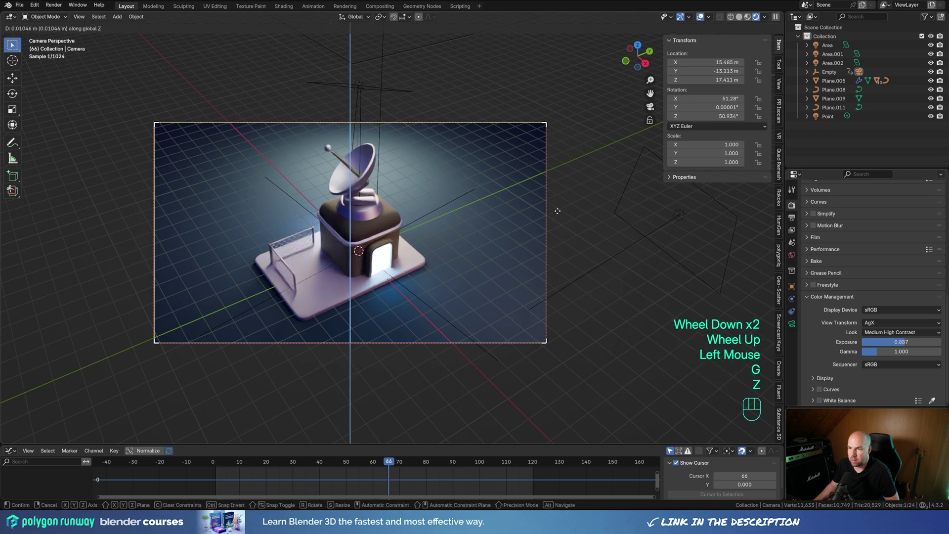
{"action": "left_click", "coordinate": [557, 206]}
Step: Shift the world background color to a less saturated blue, hex #424871
{"action": "left_click", "coordinate": [792, 254]}
{"action": "left_click", "coordinate": [908, 258]}
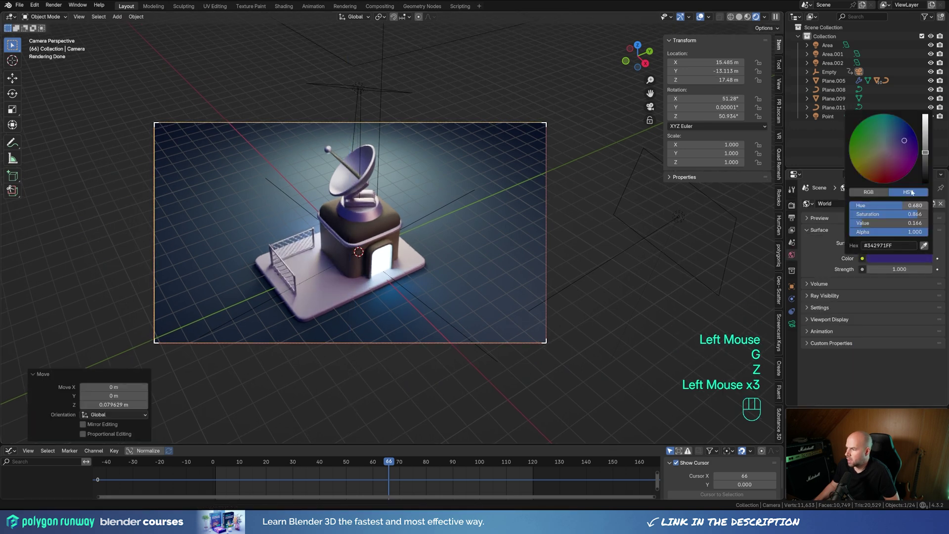
{"action": "left_click_drag", "start_coordinate": [903, 143], "coordinate": [895, 140]}
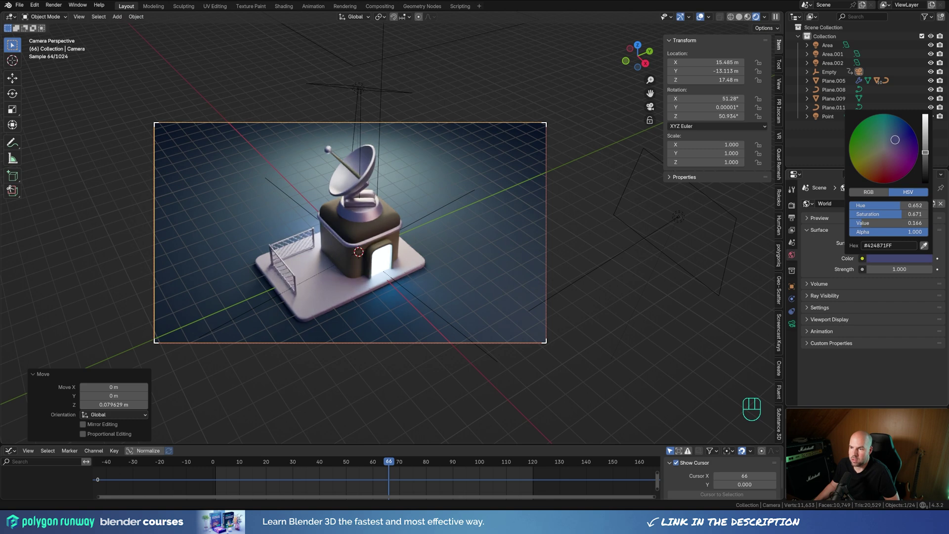
Step: Darken the base color of the rounded slab under the building to a dark grey, hex #606060
{"action": "left_click", "coordinate": [350, 295]}
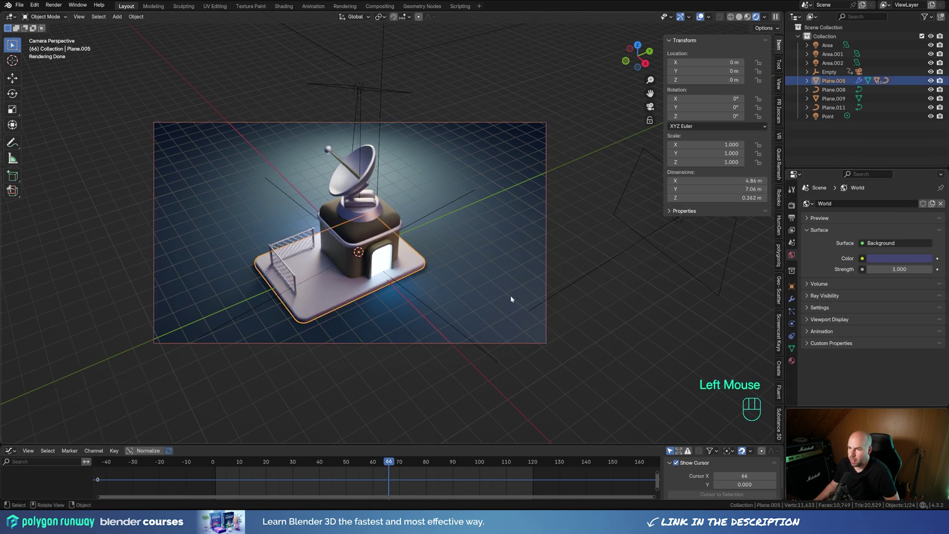
{"action": "left_click", "coordinate": [791, 361]}
{"action": "left_click", "coordinate": [896, 295]}
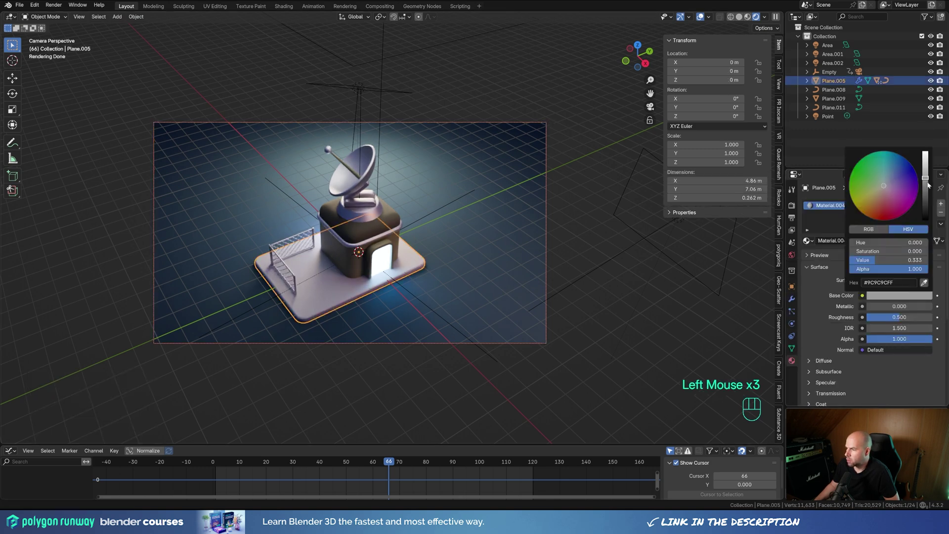
{"action": "left_click_drag", "start_coordinate": [928, 185], "coordinate": [926, 194]}
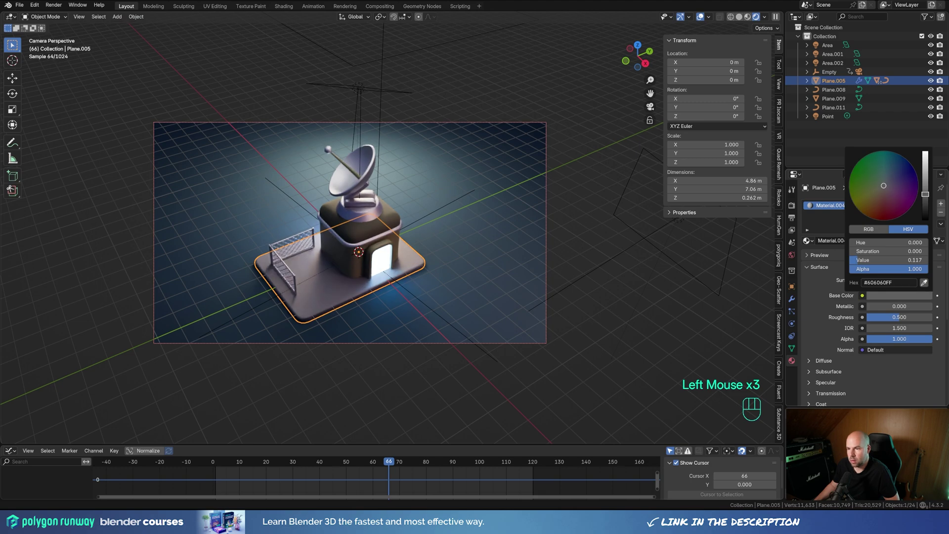
{"action": "left_click", "coordinate": [397, 114]}
Step: Play back the satellite dish animation through the camera with the rendered lighting
{"action": "scroll", "coordinate": [377, 215], "scroll_direction": "up", "scroll_amount": 2}
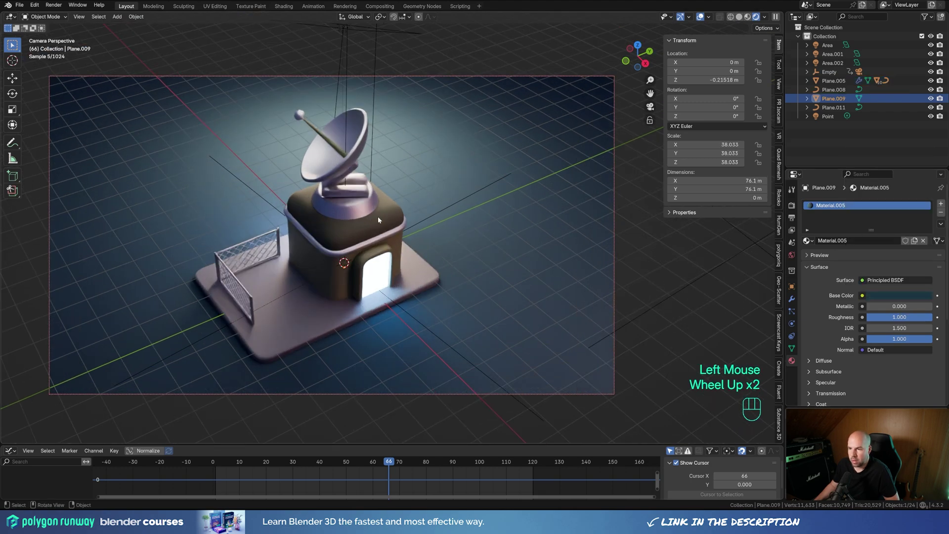
{"action": "middle_click_drag", "start_coordinate": [440, 236], "coordinate": [446, 230], "text": "shift"}
{"action": "key", "text": "space"}
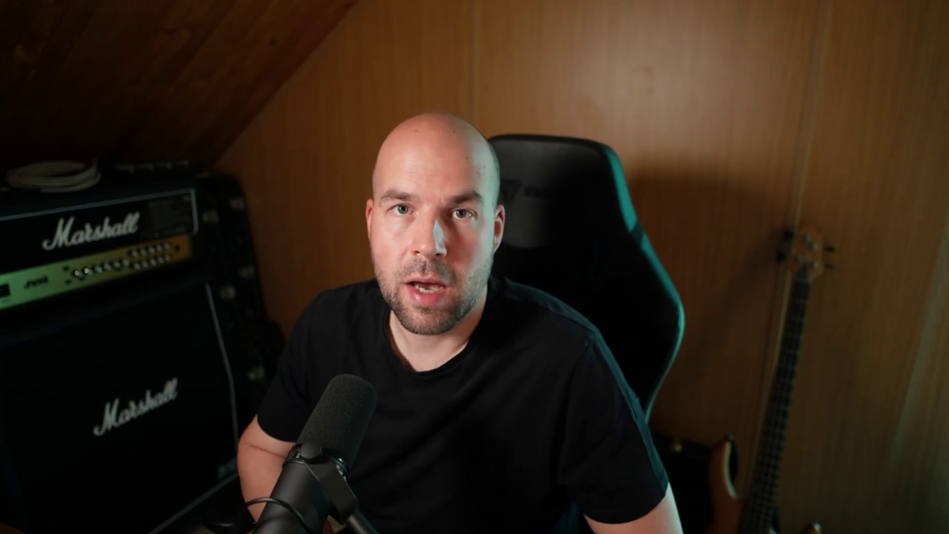